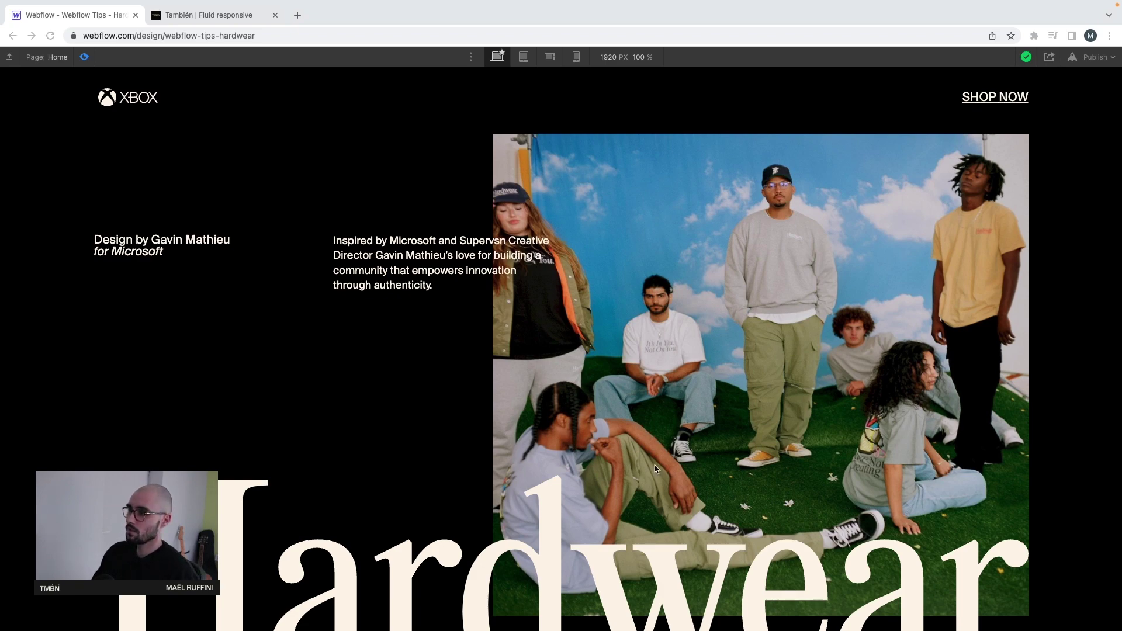
# Step: Review the desktop preview of the Hardwear Home page from the hero down to the footer
pyautogui.scroll(-20, 556, 461)
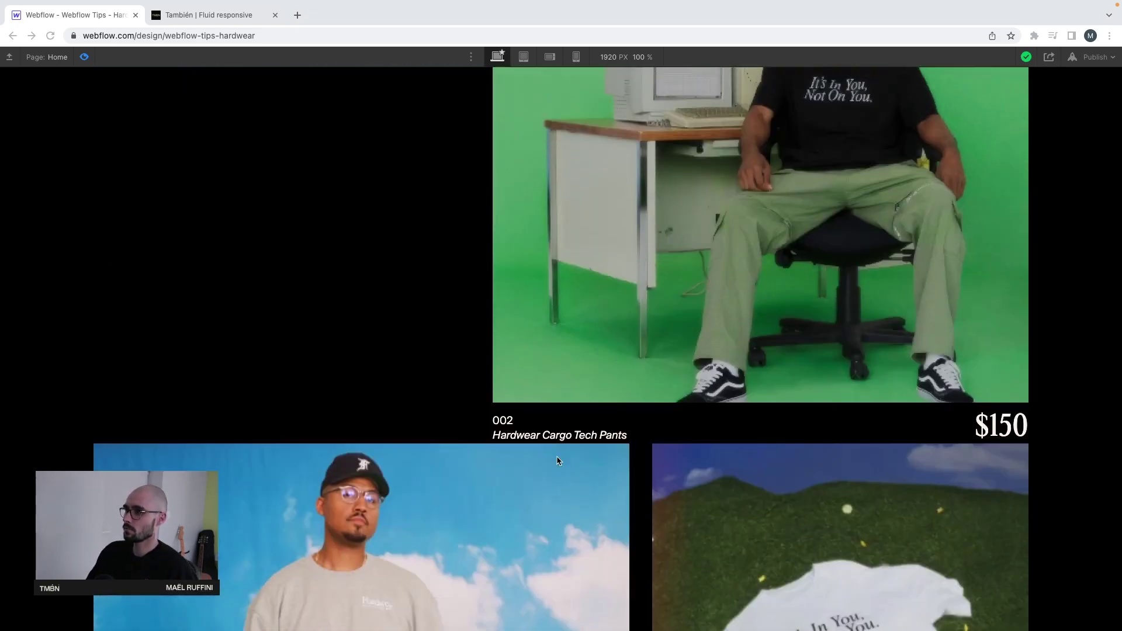
pyautogui.scroll(-10, 557, 461)
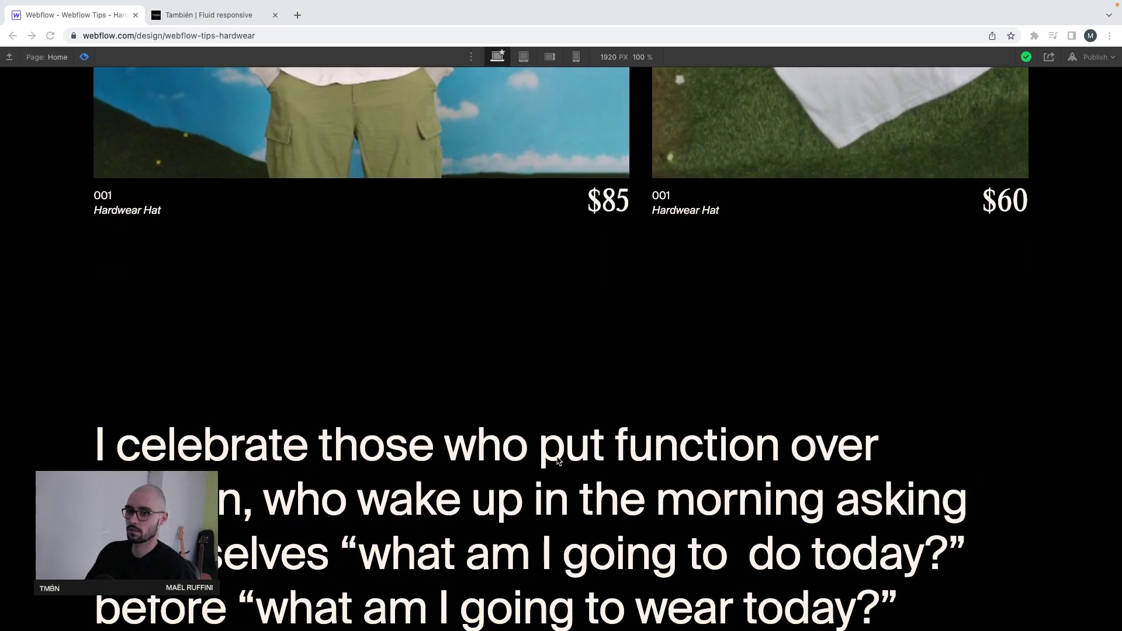
pyautogui.scroll(-5, 556, 461)
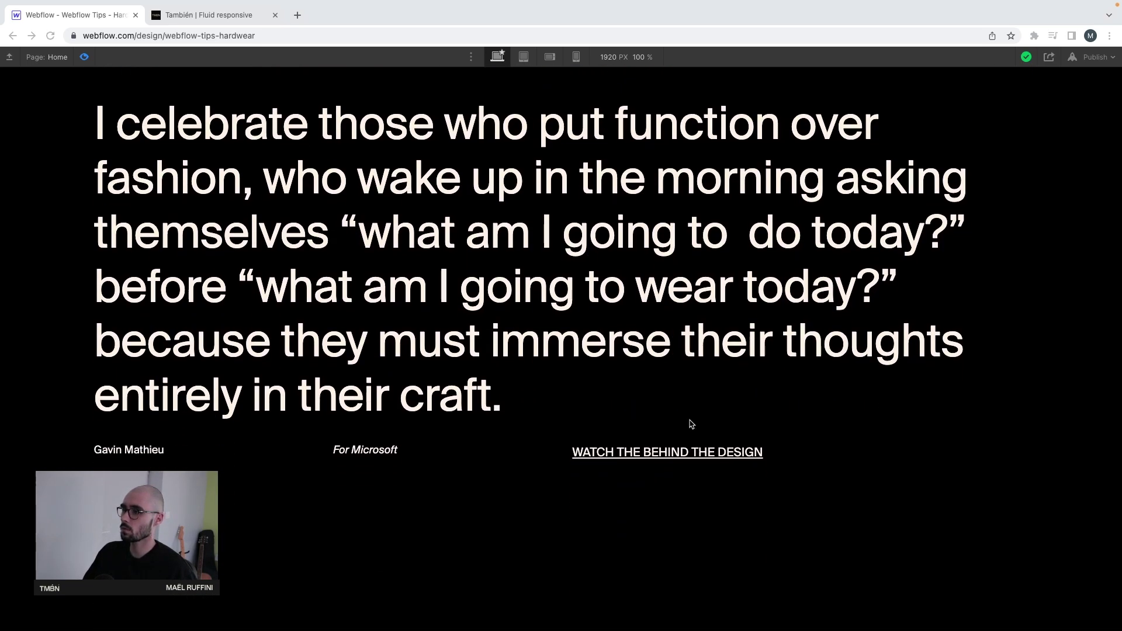
pyautogui.scroll(-12, 391, 438)
pyautogui.scroll(-10, 396, 435)
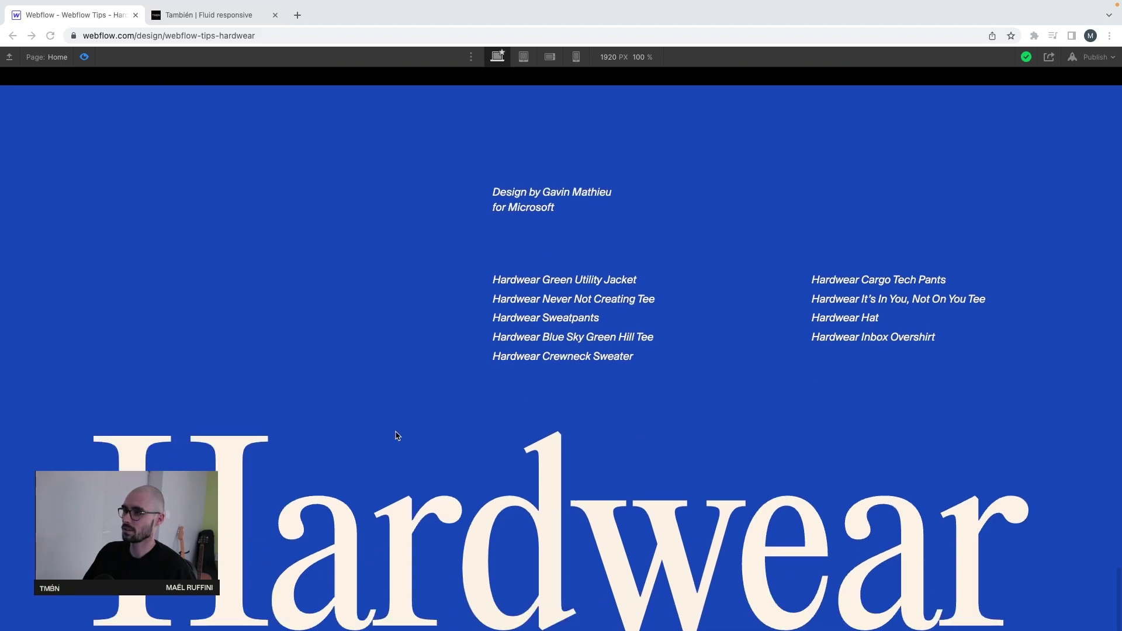
pyautogui.scroll(20, 396, 435)
pyautogui.scroll(8, 396, 435)
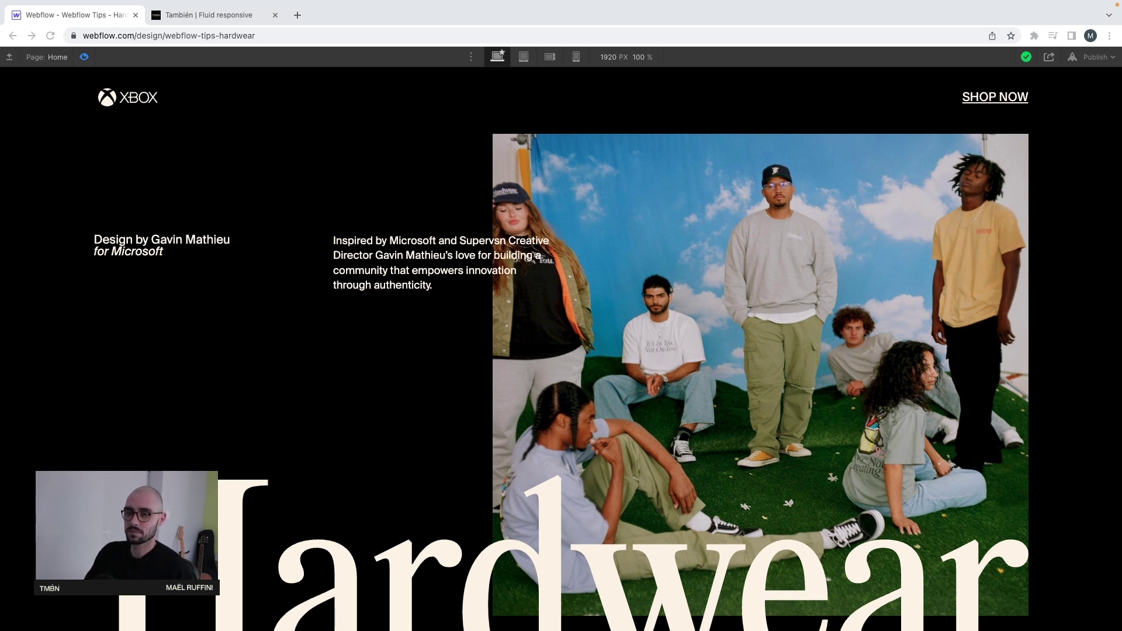
# Step: Switch to the hardwear file in Adobe XD and examine the Tablet and Mobile artboards with their layout grid
pyautogui.hotkey('ctrl', 'Left')
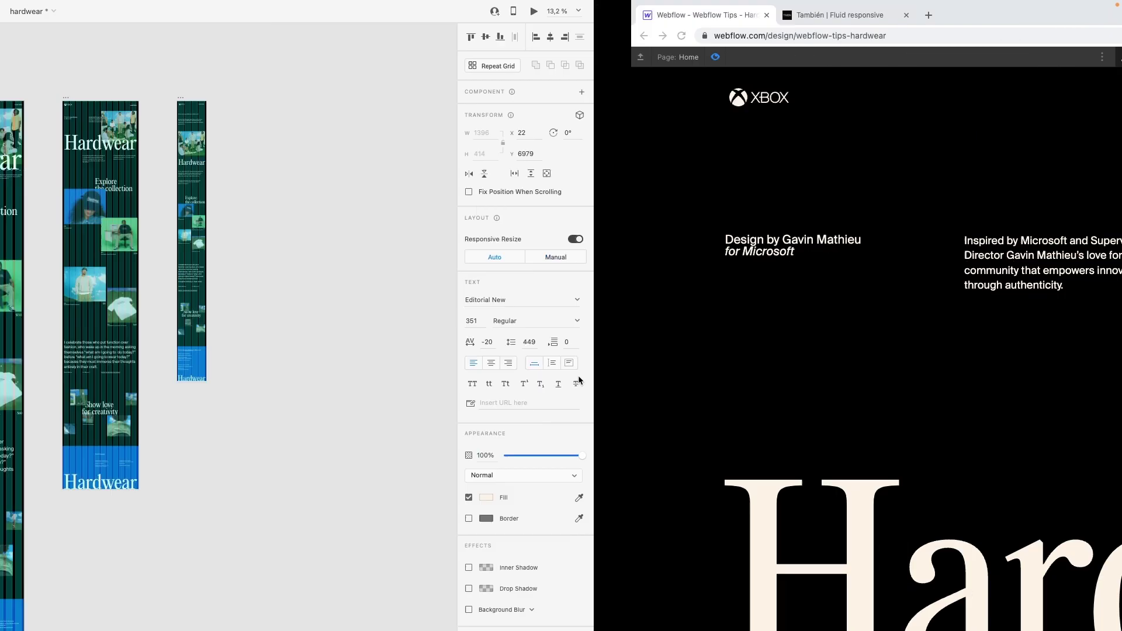
pyautogui.scroll(2, 568, 300)
pyautogui.press('super+shift+apostrophe')
pyautogui.scroll(5, 577, 292)
pyautogui.scroll(3, 577, 292)
pyautogui.scroll(4, 525, 286)
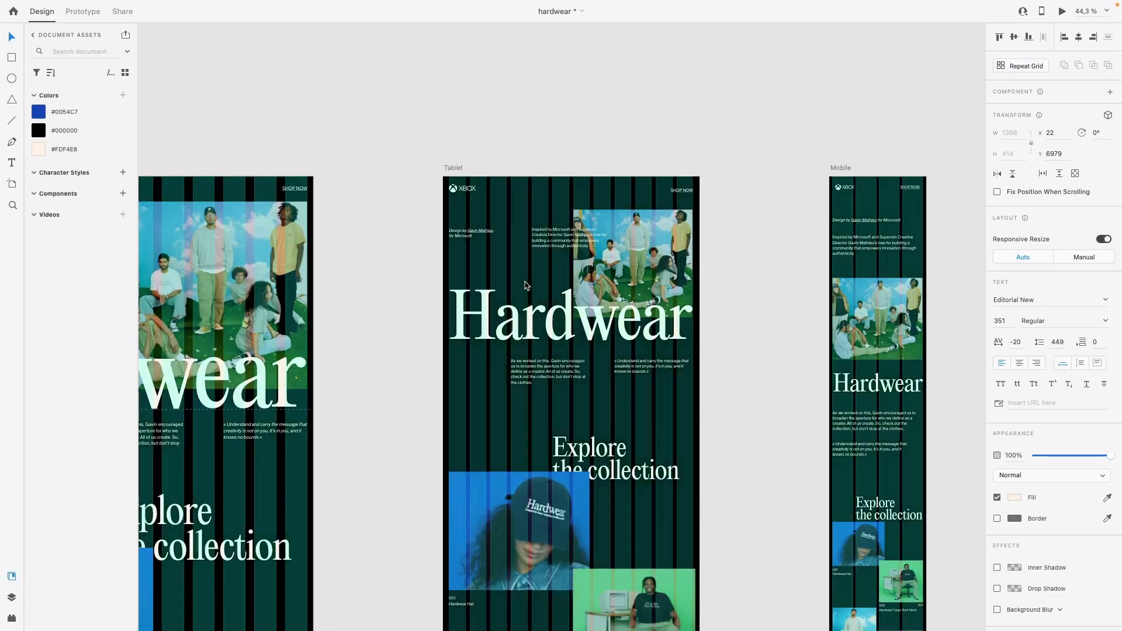
# Step: Switch to the Fluid responsive generator in the browser and examine its desktop values and Tablet breakpoint settings
pyautogui.hotkey('ctrl', 'Right')
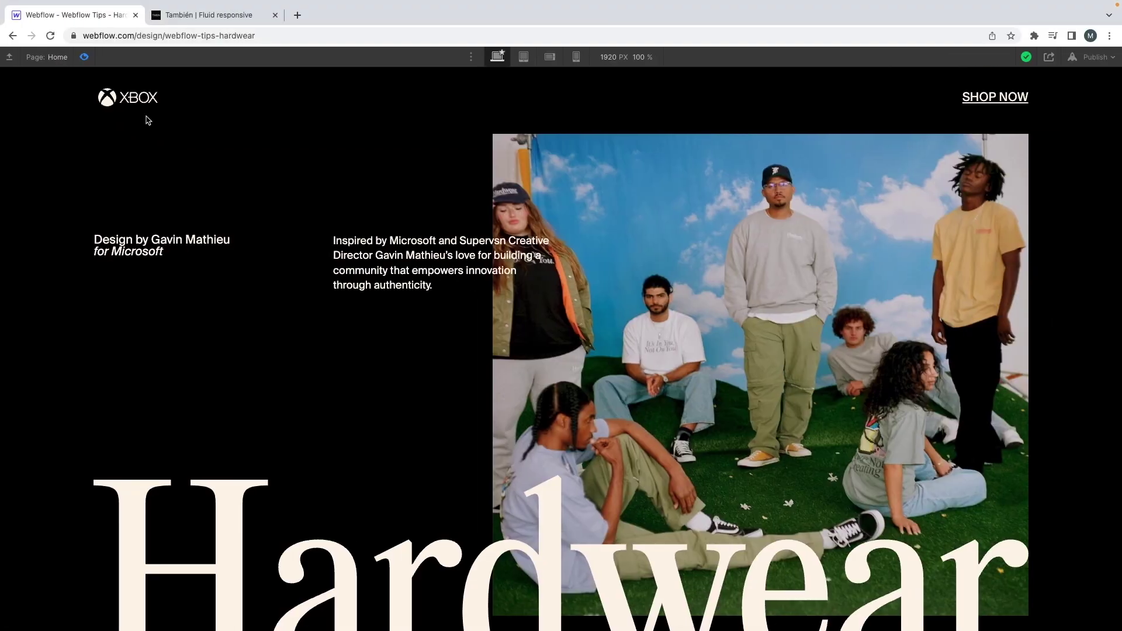
pyautogui.click(205, 19)
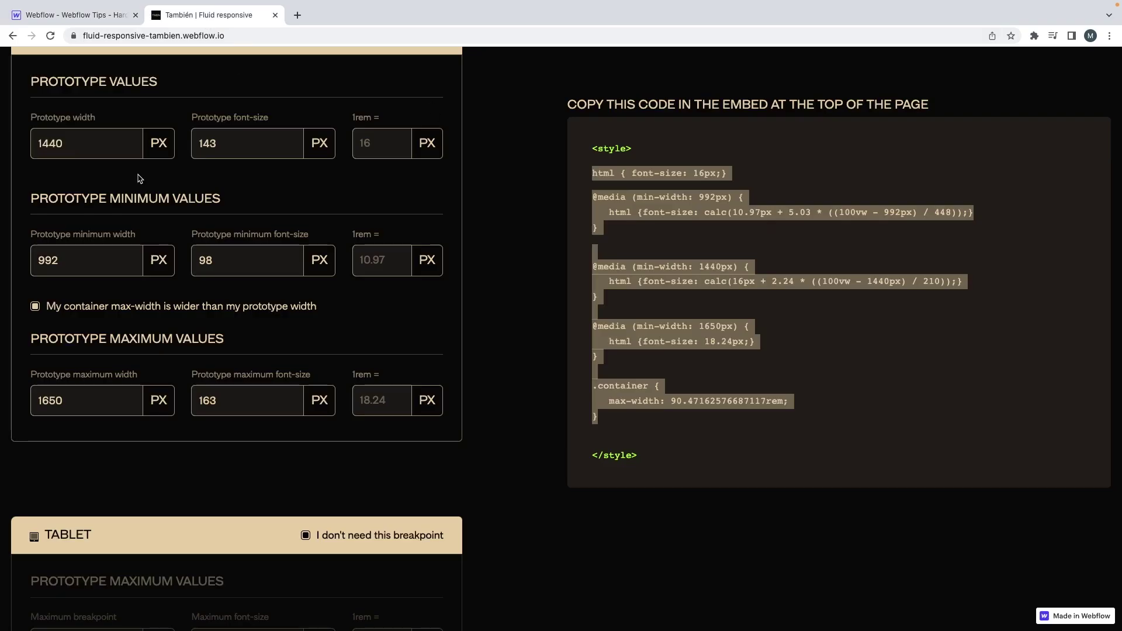
pyautogui.click(501, 339)
pyautogui.scroll(-4, 501, 338)
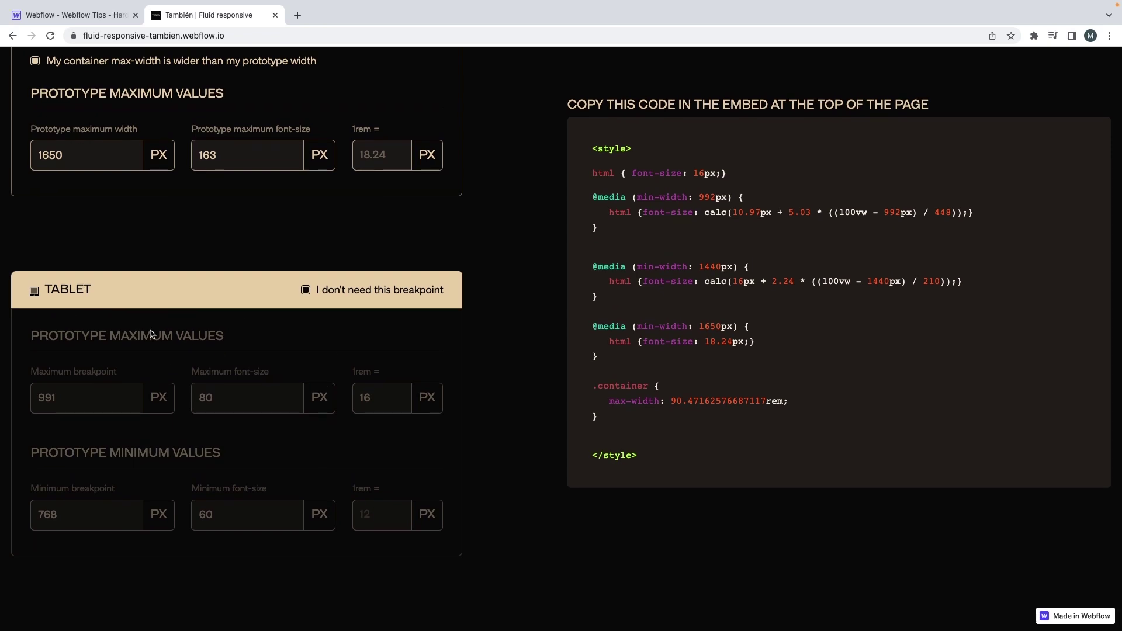
# Step: Return to the Webflow project, leave preview mode, and open the Style Guide page's headers at the tablet breakpoint
pyautogui.click(95, 22)
pyautogui.click(83, 56)
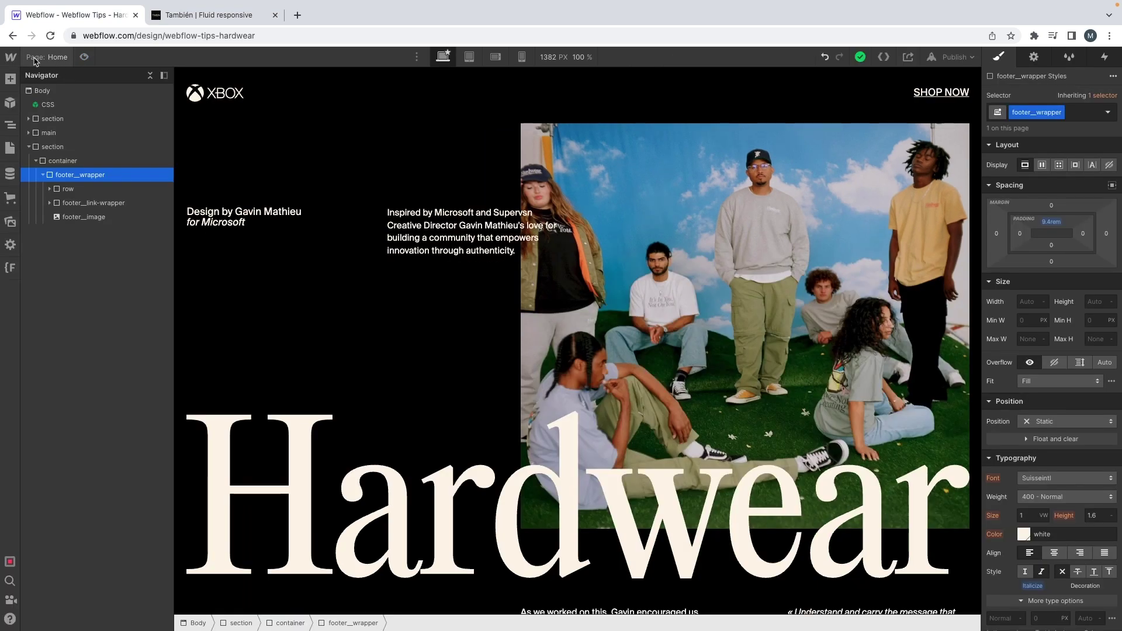
pyautogui.click(35, 61)
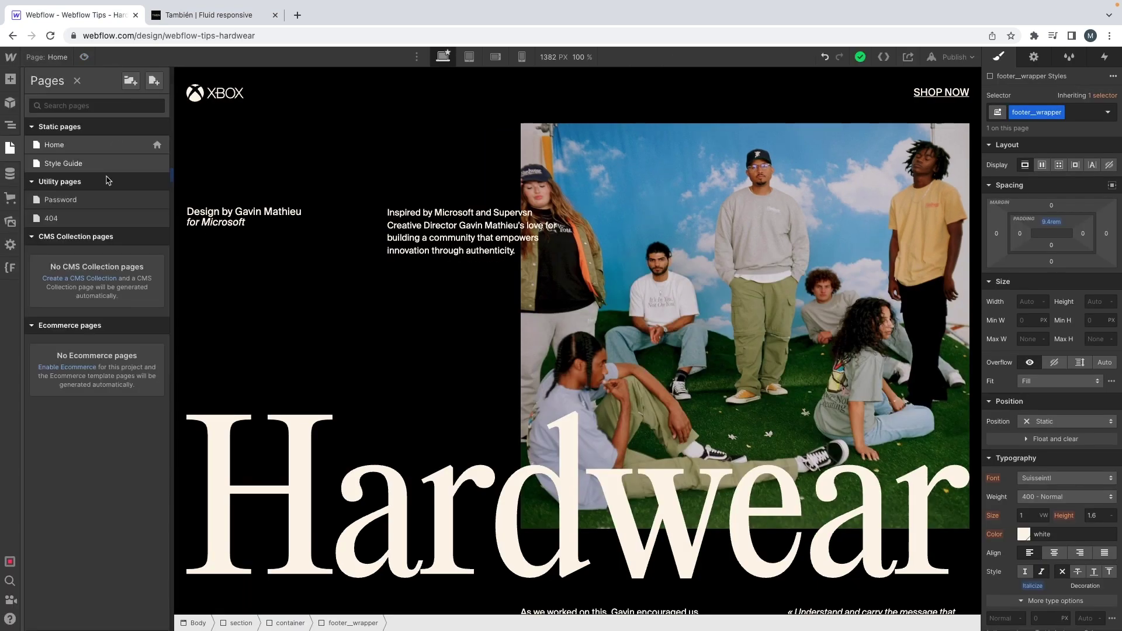
pyautogui.click(99, 165)
pyautogui.click(468, 58)
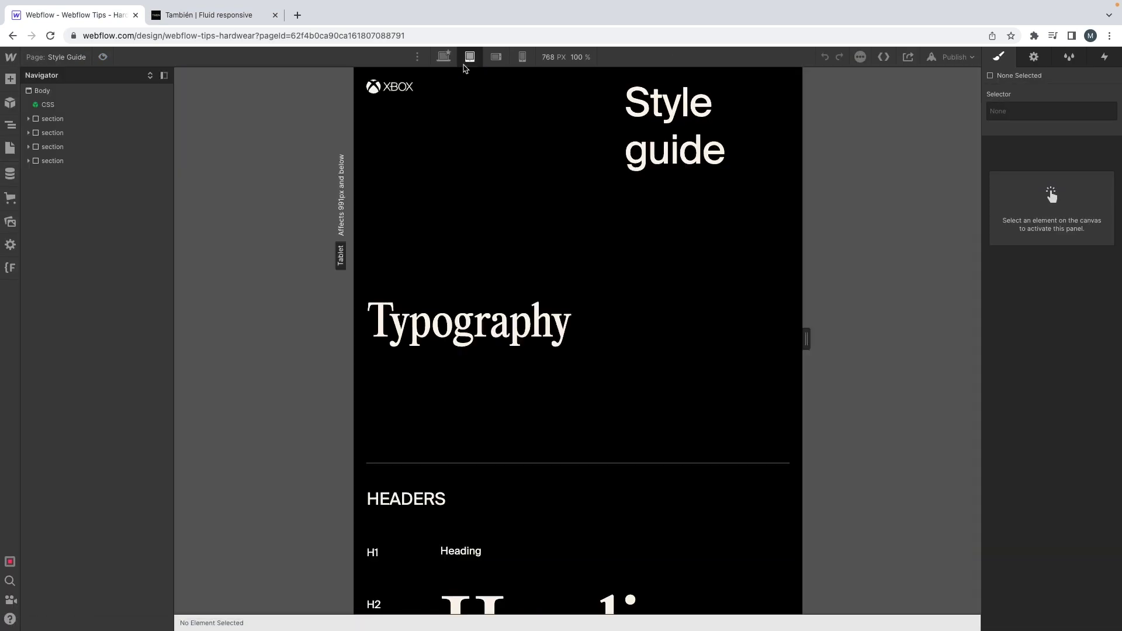
pyautogui.scroll(-2, 559, 275)
pyautogui.scroll(-3, 559, 274)
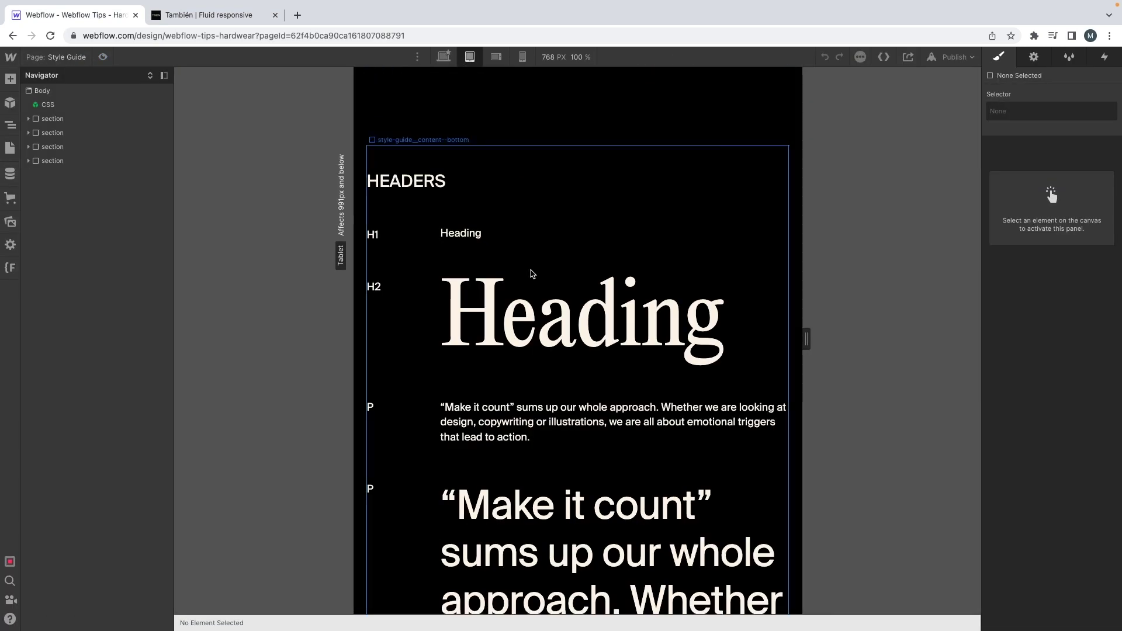
# Step: Check the hero credit's text size in the XD Tablet artboard, and set the All H1 Headings tag to 1 rem in Webflow
pyautogui.click(489, 234)
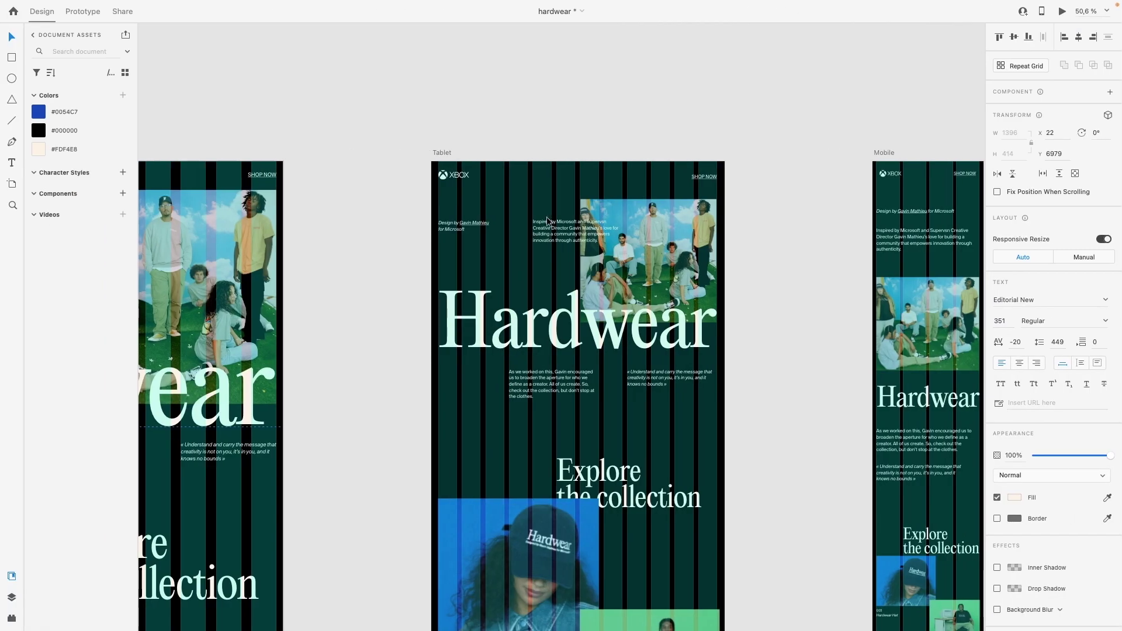
pyautogui.scroll(5, 496, 200)
pyautogui.click(353, 287)
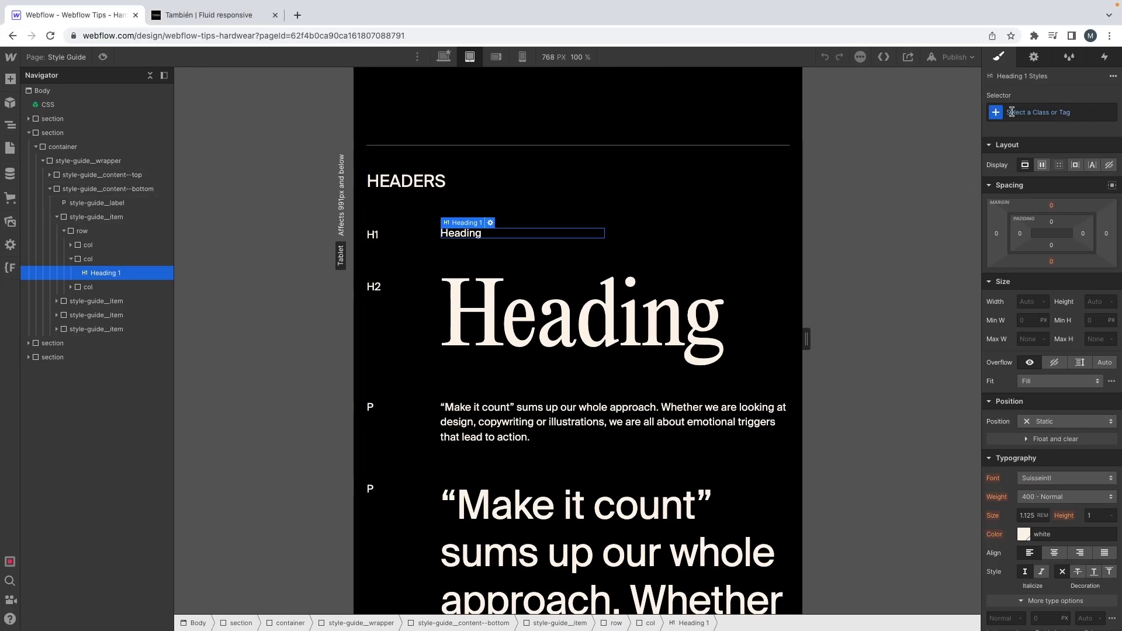
pyautogui.click(1012, 112)
pyautogui.click(1029, 173)
pyautogui.click(1028, 178)
pyautogui.click(1024, 116)
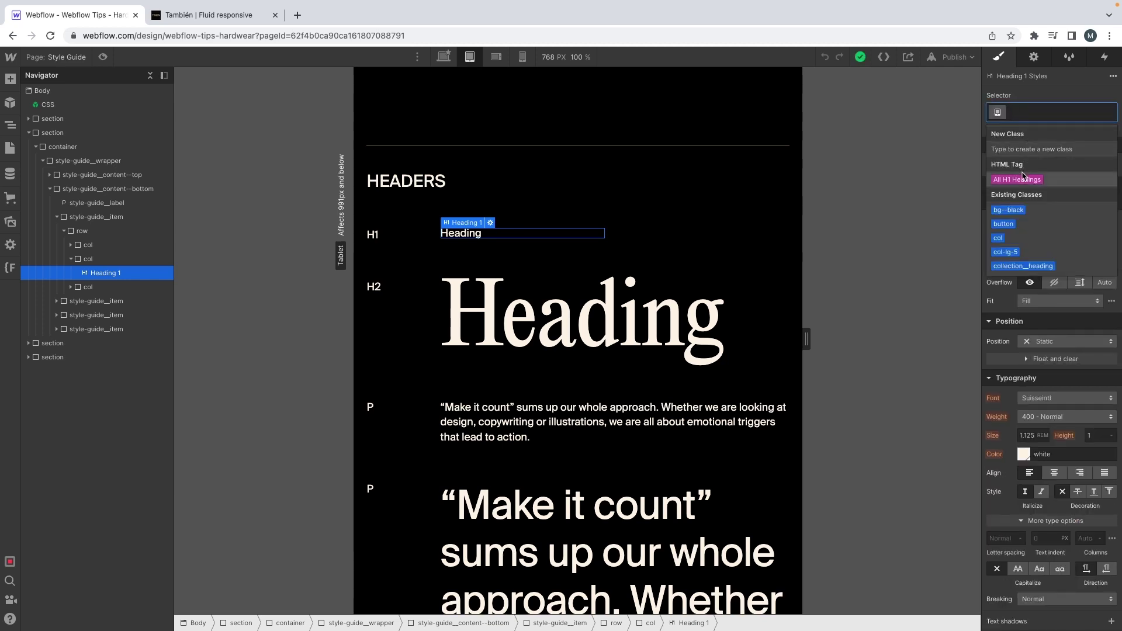
pyautogui.click(1023, 179)
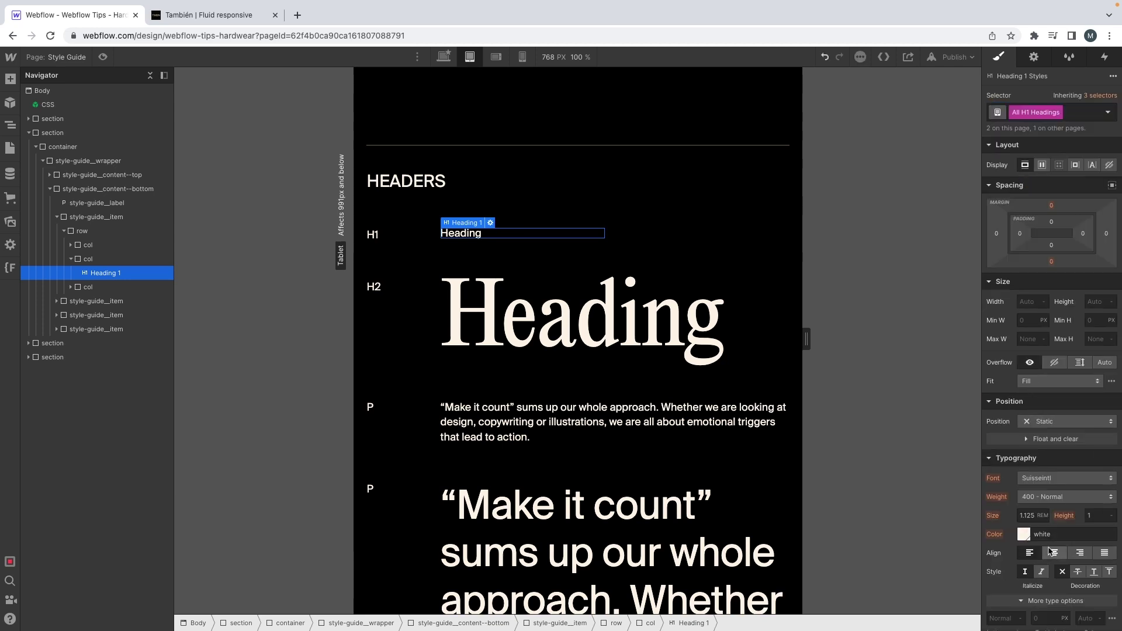
pyautogui.click(1023, 516)
pyautogui.write('1')
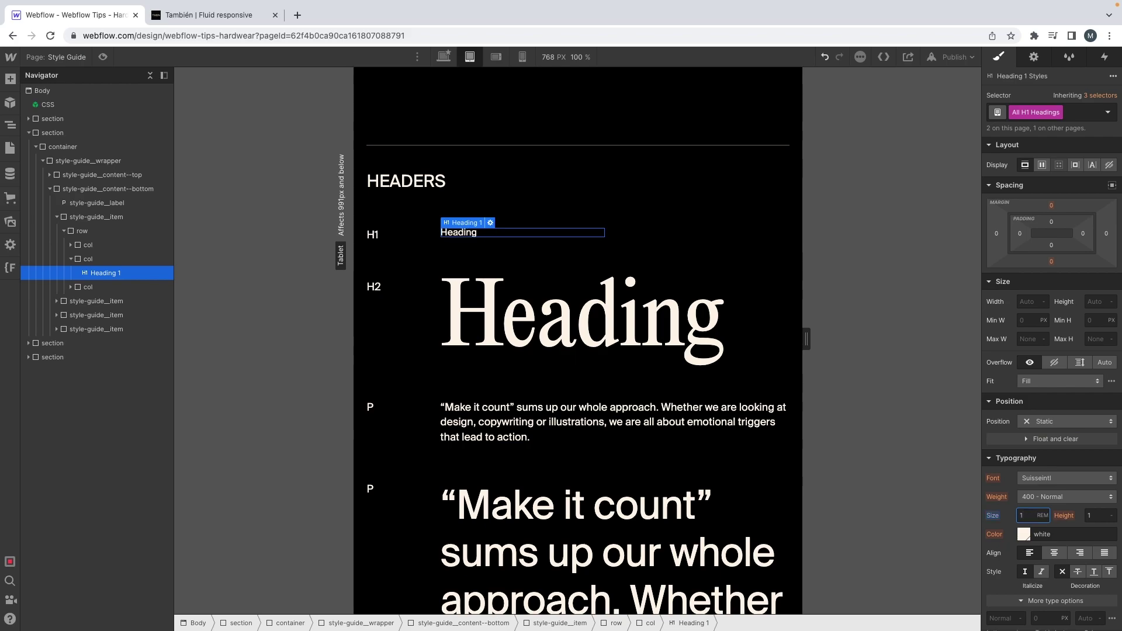
# Step: Select the Style Guide's H2 heading, and inspect the text sizes of the intro paragraph and large headings in the XD Tablet artboard
pyautogui.click(497, 292)
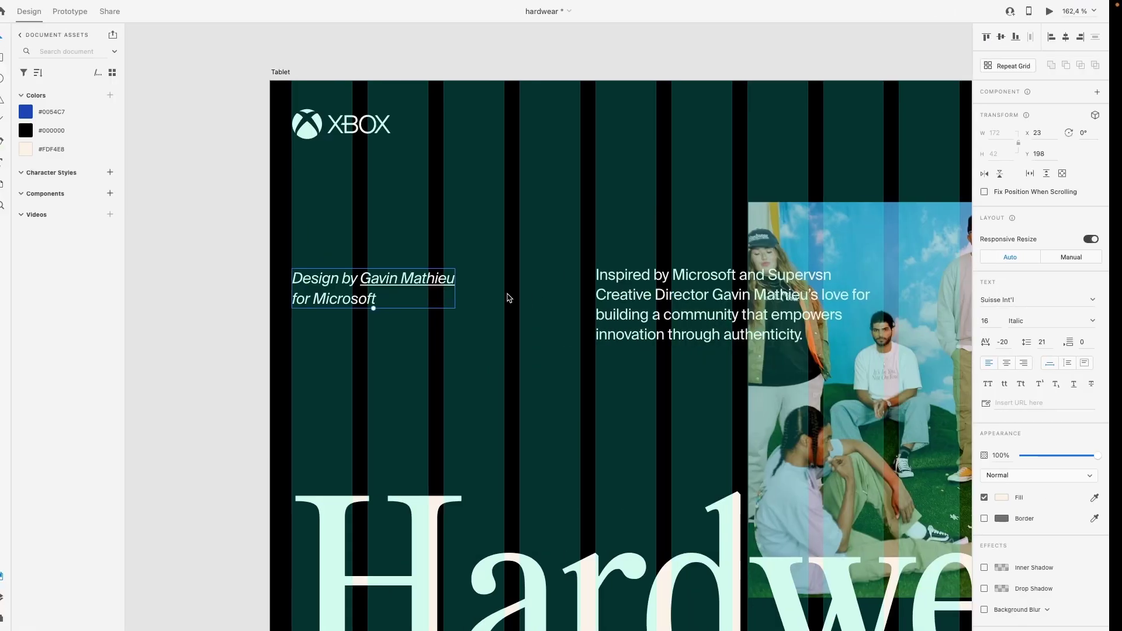
pyautogui.click(873, 277)
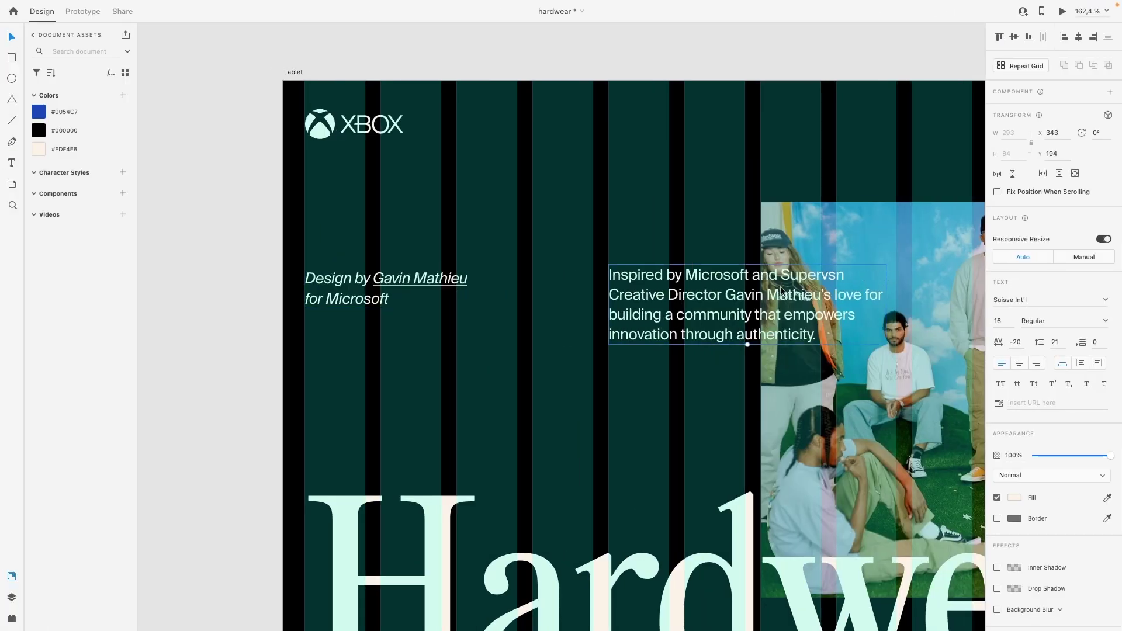
pyautogui.scroll(-5, 522, 369)
pyautogui.scroll(-10, 522, 369)
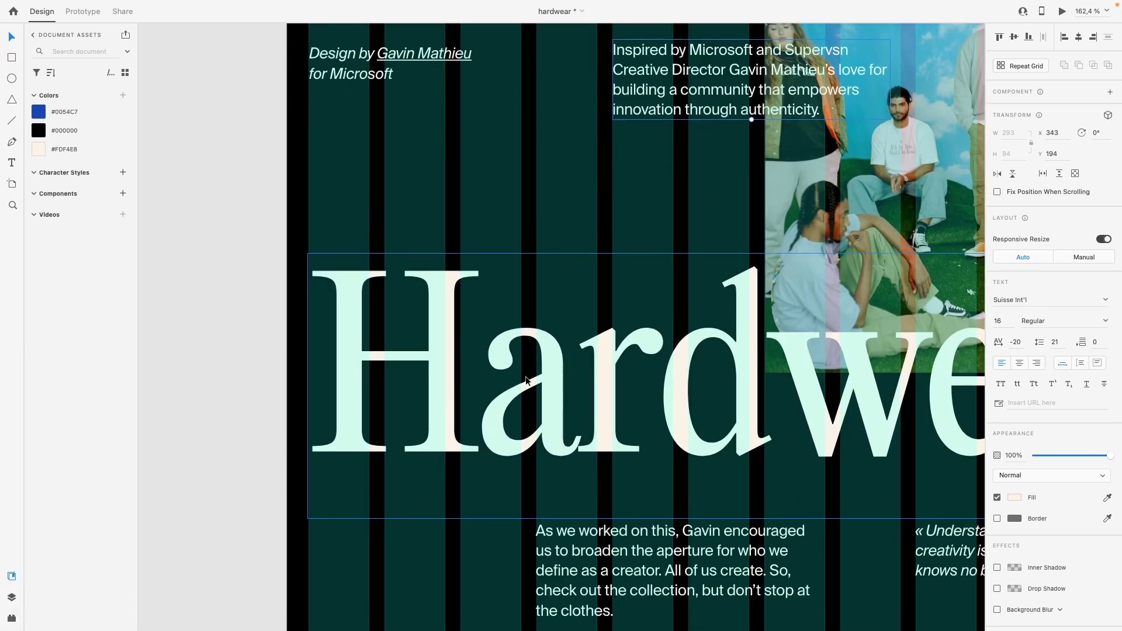
pyautogui.hscroll(4, 742, 281)
pyautogui.click(674, 88)
pyautogui.hscroll(4, 701, 263)
pyautogui.scroll(1, 725, 348)
pyautogui.click(725, 347)
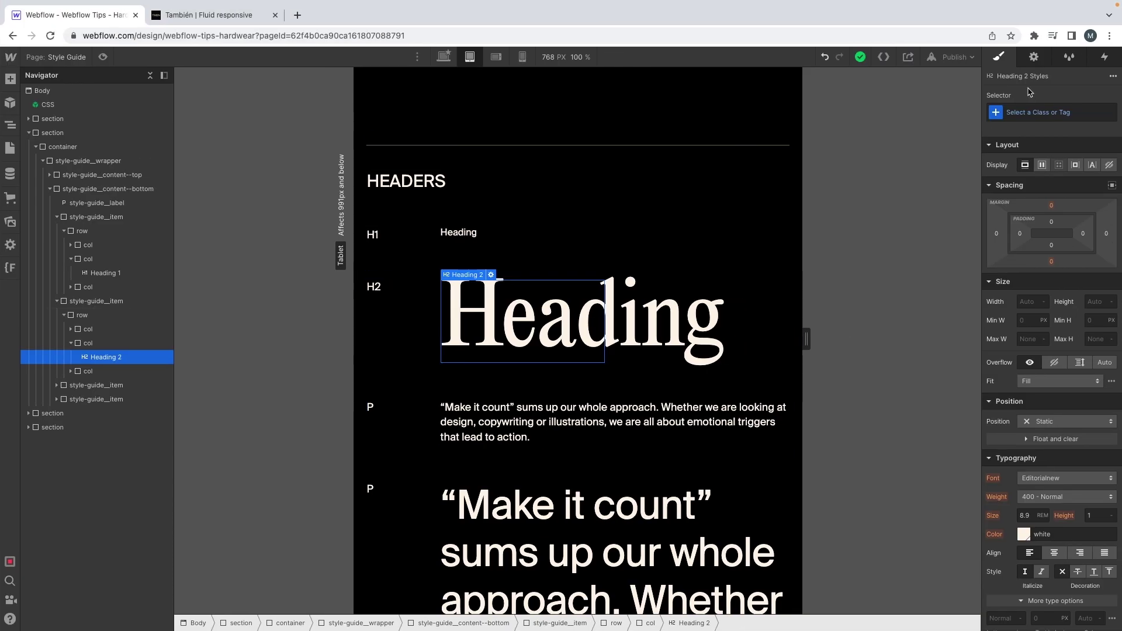
# Step: Set the All H2 Headings tag's font size to 92/16 rem at the tablet breakpoint in Webflow
pyautogui.click(1030, 111)
pyautogui.click(1019, 180)
pyautogui.click(1026, 515)
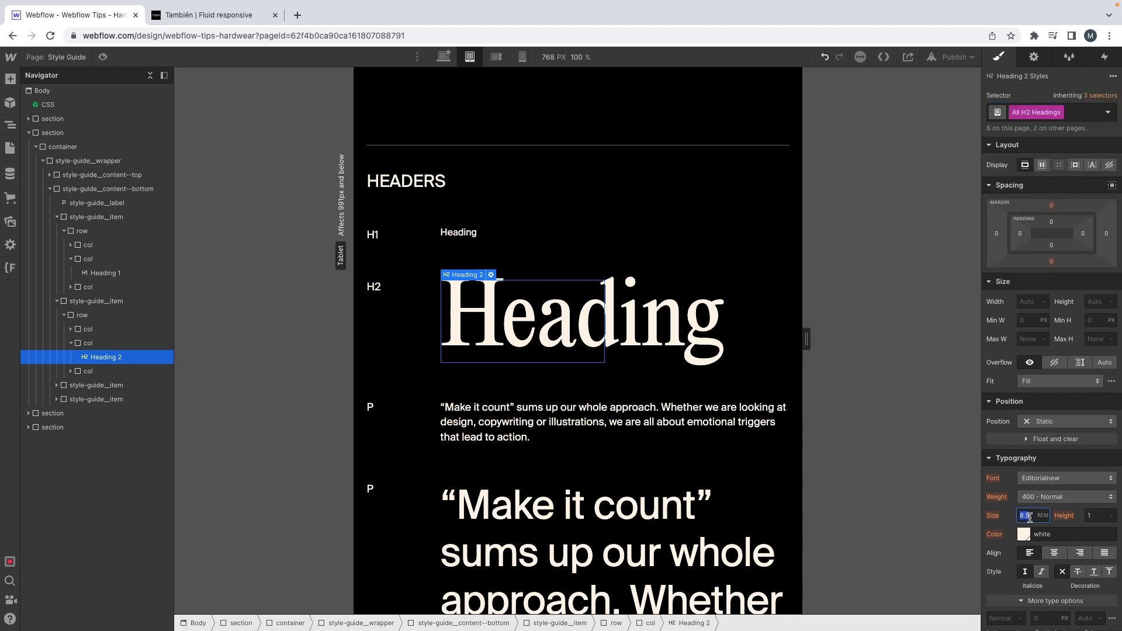
pyautogui.write('92/16')
pyautogui.press('Return')
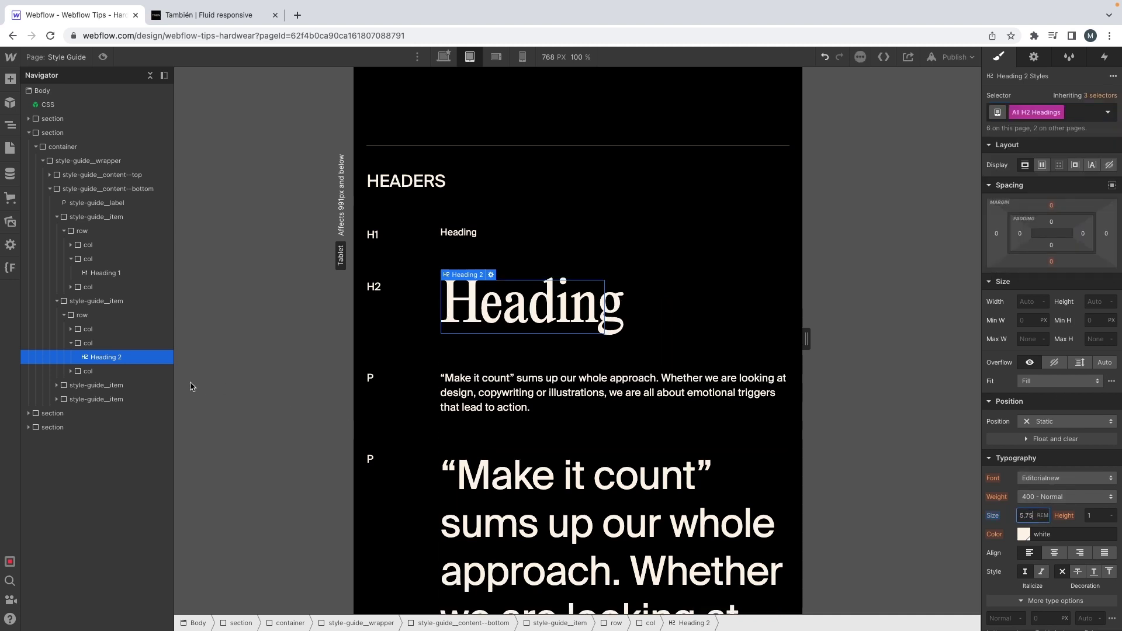
# Step: Try the combo class col-md-12 on the column holding the H2 heading
pyautogui.click(113, 344)
pyautogui.press('super+Return')
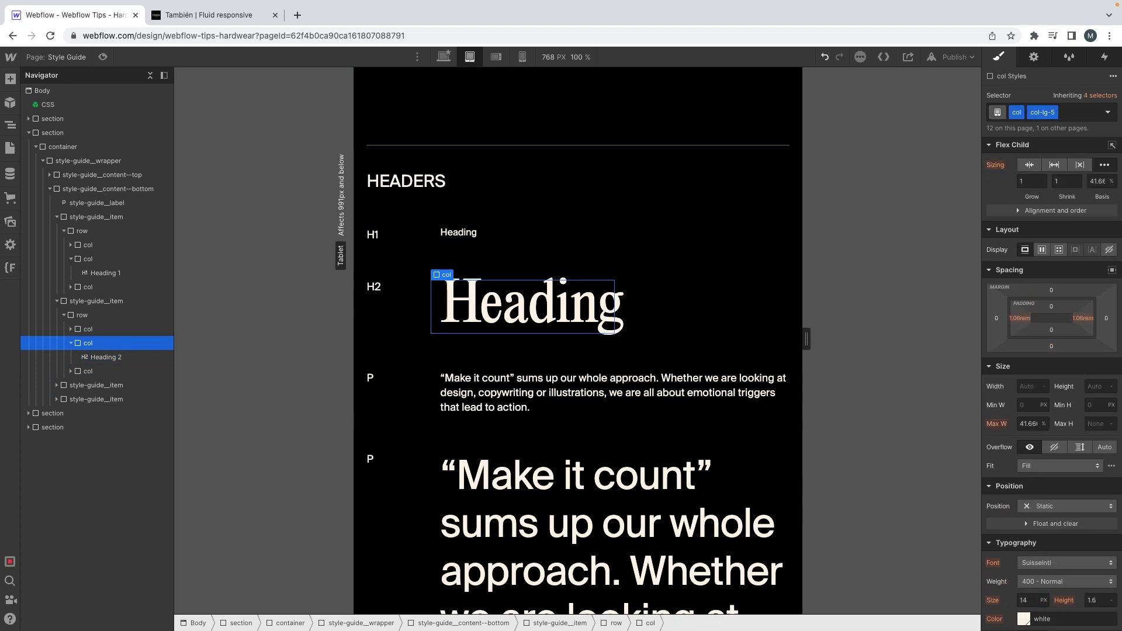
pyautogui.write('cpl-')
pyautogui.press('BackSpace')
pyautogui.press('BackSpace')
pyautogui.press('BackSpace')
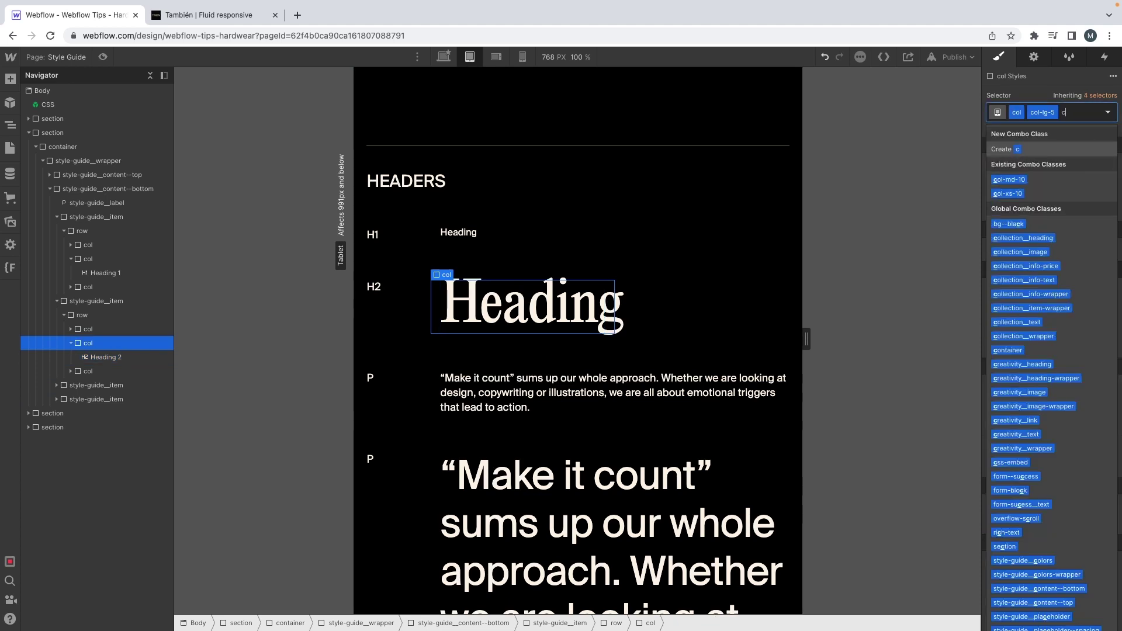
pyautogui.write('ol-md-12')
pyautogui.press('Return')
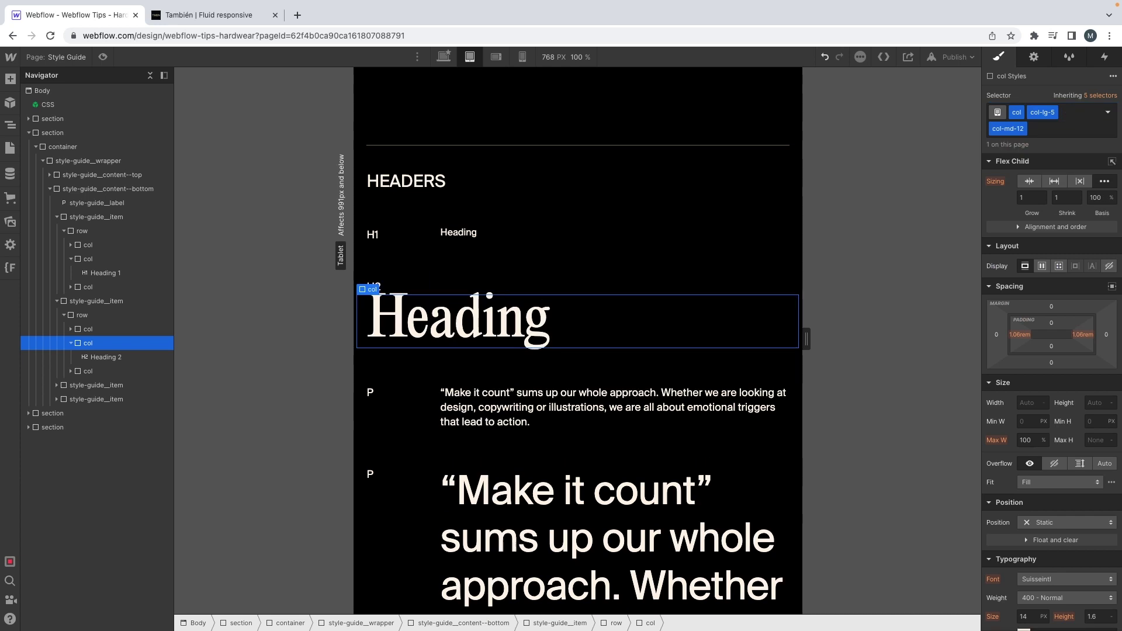
# Step: Replace the col-md-12 class on the H2 heading's column with col-md-10
pyautogui.press('BackSpace')
pyautogui.press('BackSpace')
pyautogui.write('col-')
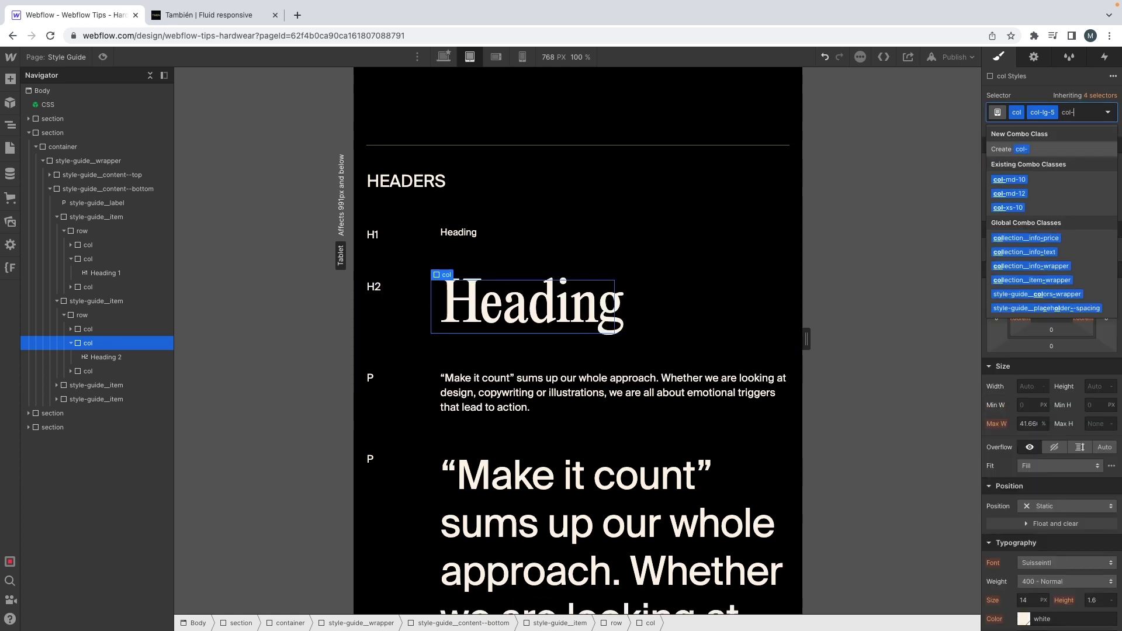
pyautogui.write('md-10')
pyautogui.press('Return')
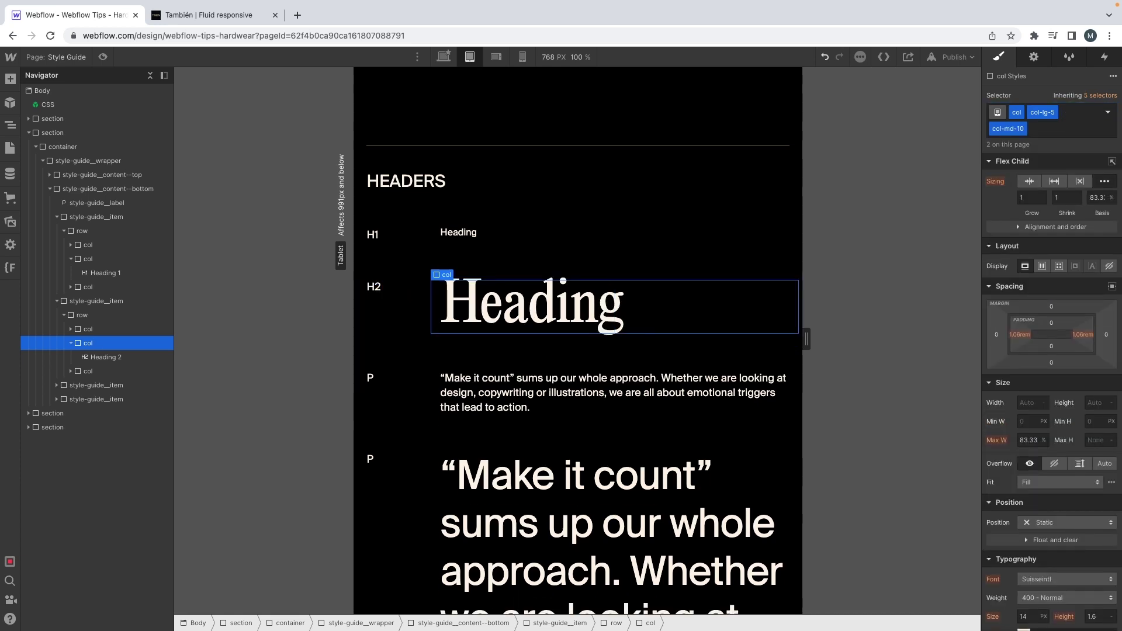
# Step: Set the small paragraph's font size to 1 rem at the tablet breakpoint
pyautogui.click(643, 401)
pyautogui.click(1023, 515)
pyautogui.write('&')
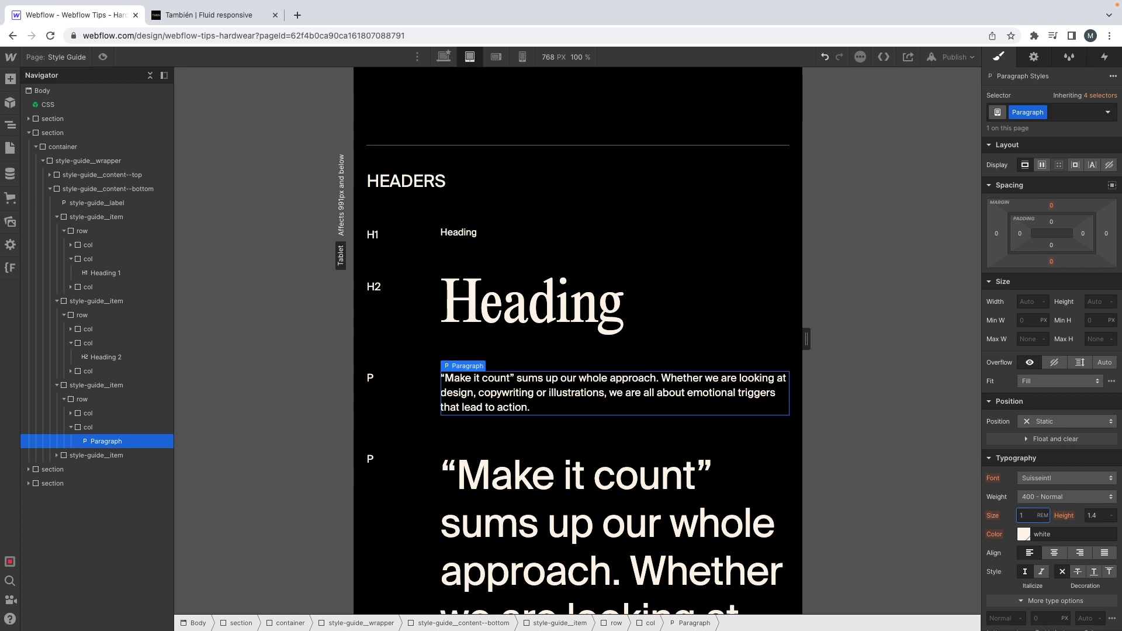
pyautogui.press('Return')
pyautogui.press('Escape')
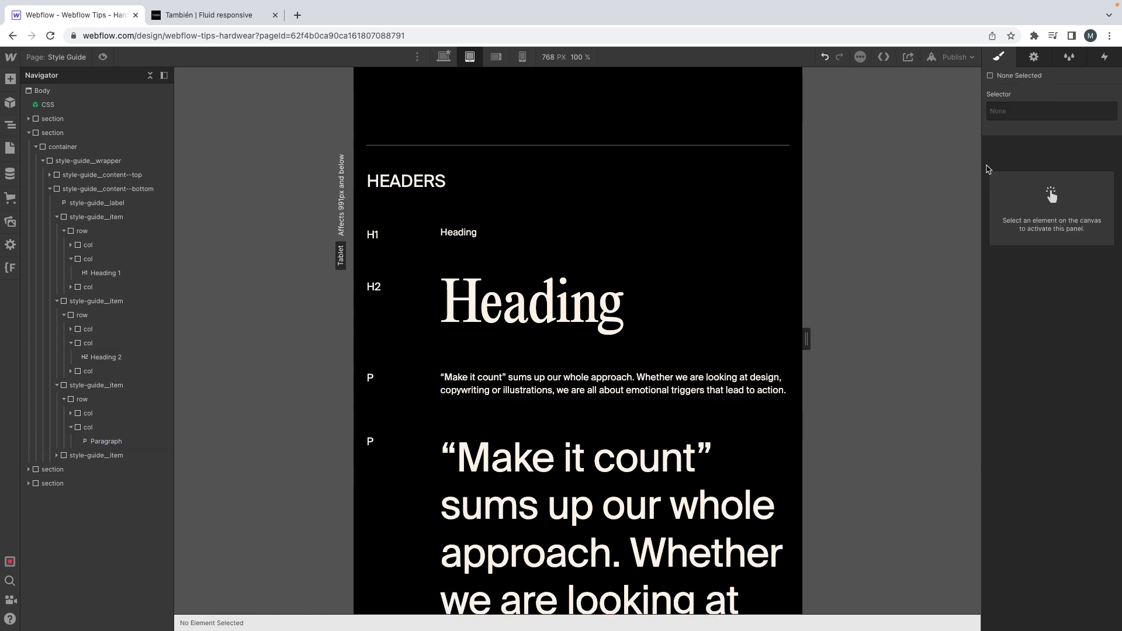
# Step: Remove the Paragraph class from the small paragraph, target the All Paragraphs tag, and compare its desktop and tablet styling
pyautogui.click(508, 383)
pyautogui.press('super+Return')
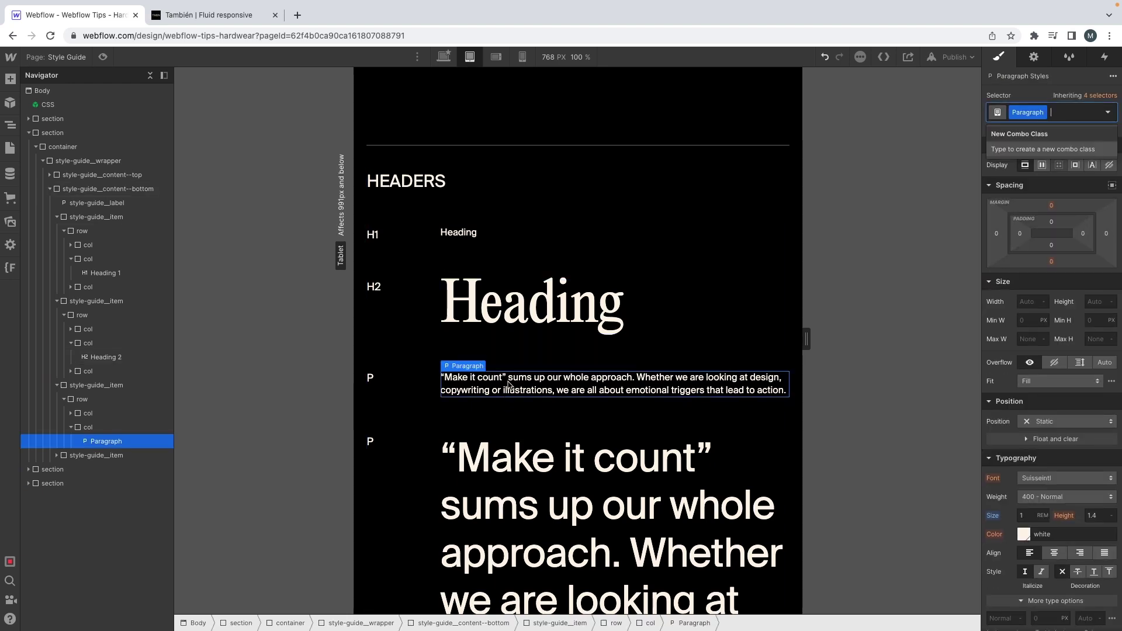
pyautogui.press('BackSpace')
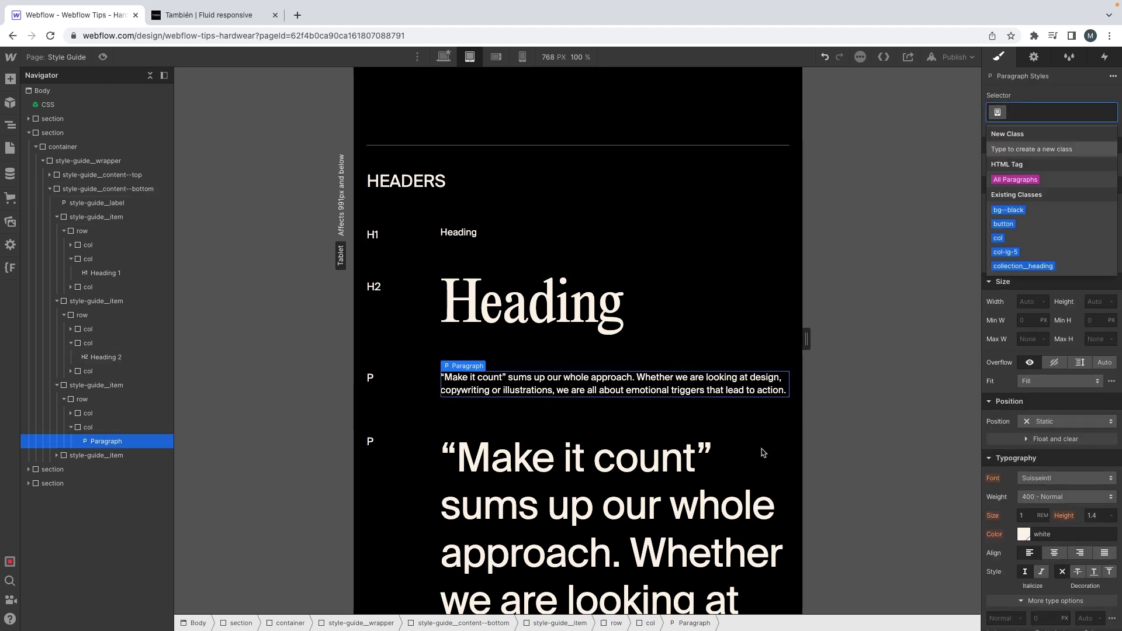
pyautogui.click(1090, 185)
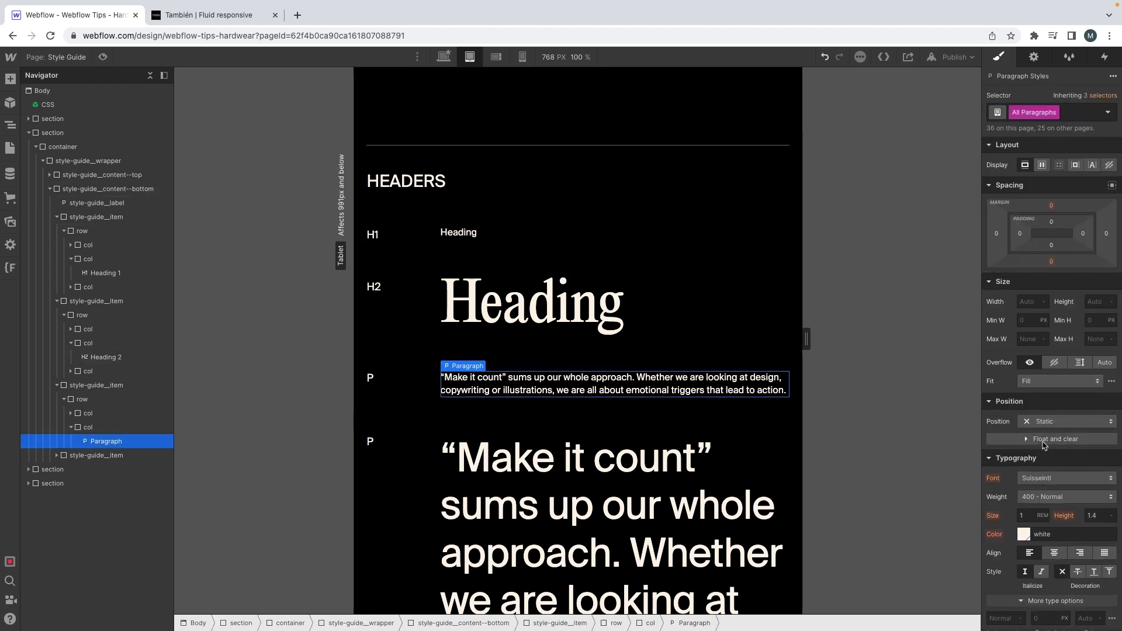
pyautogui.click(449, 58)
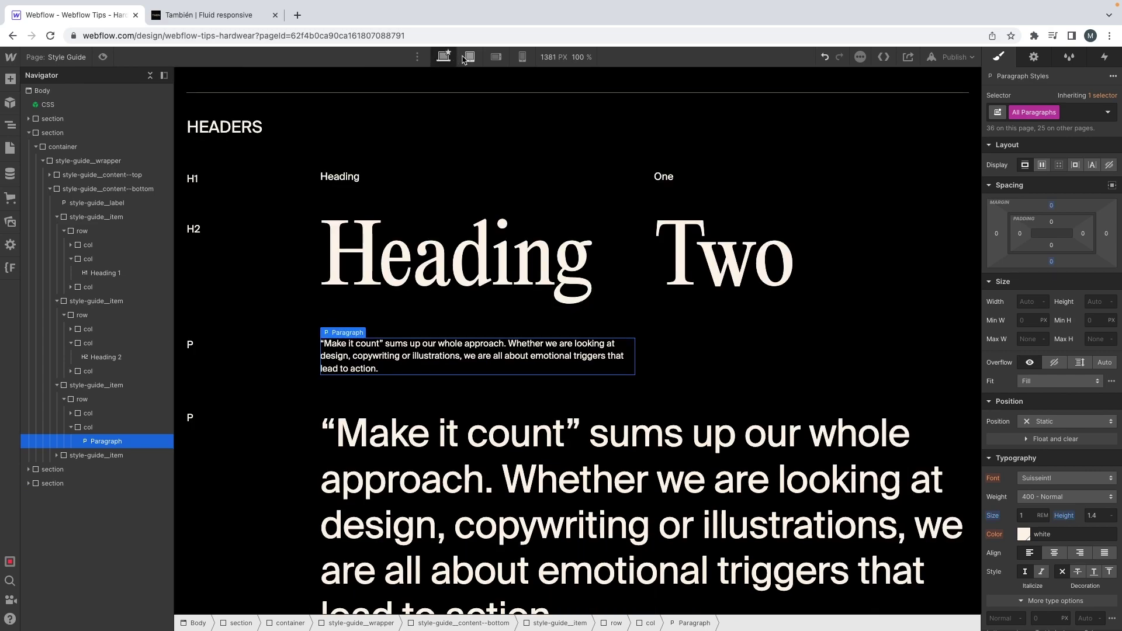
pyautogui.click(465, 58)
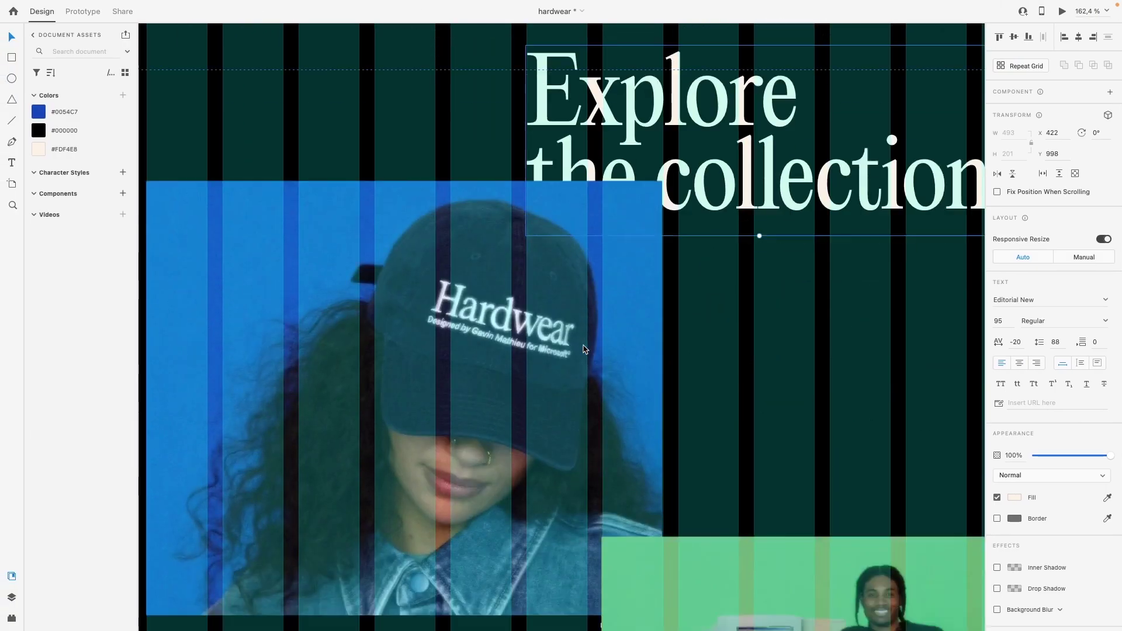
# Step: Check the large paragraph's size in the Adobe XD tablet design, then set p--large's tablet font size to 49/16 rem and round it to 3 rem
pyautogui.scroll(-10, 584, 349)
pyautogui.scroll(3, 583, 348)
pyautogui.scroll(-3, 602, 392)
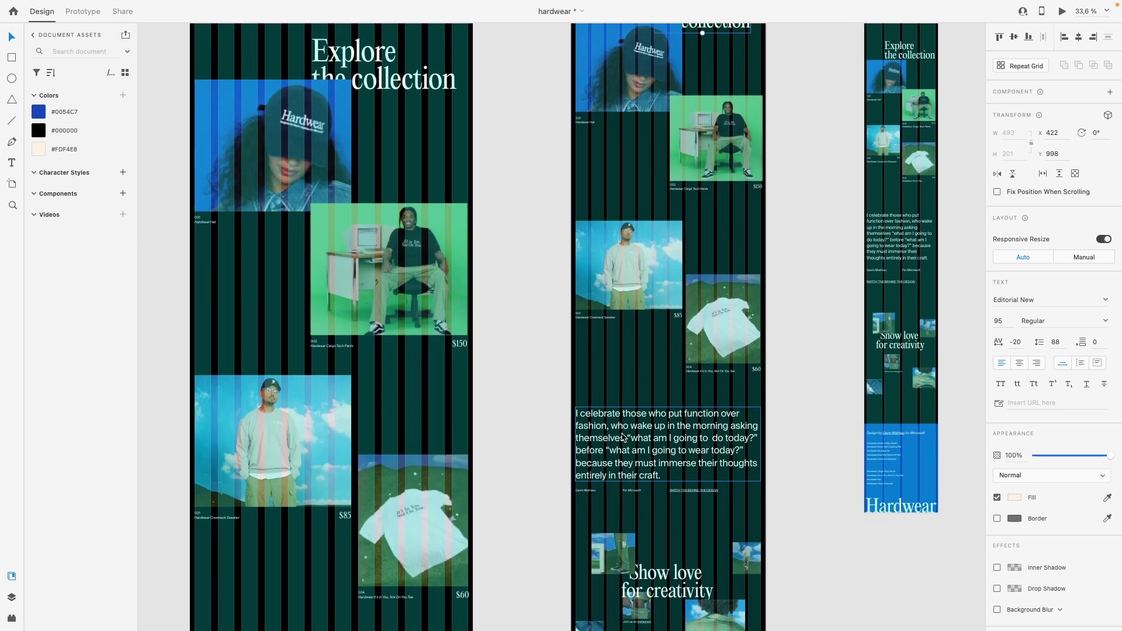
pyautogui.scroll(-2, 624, 437)
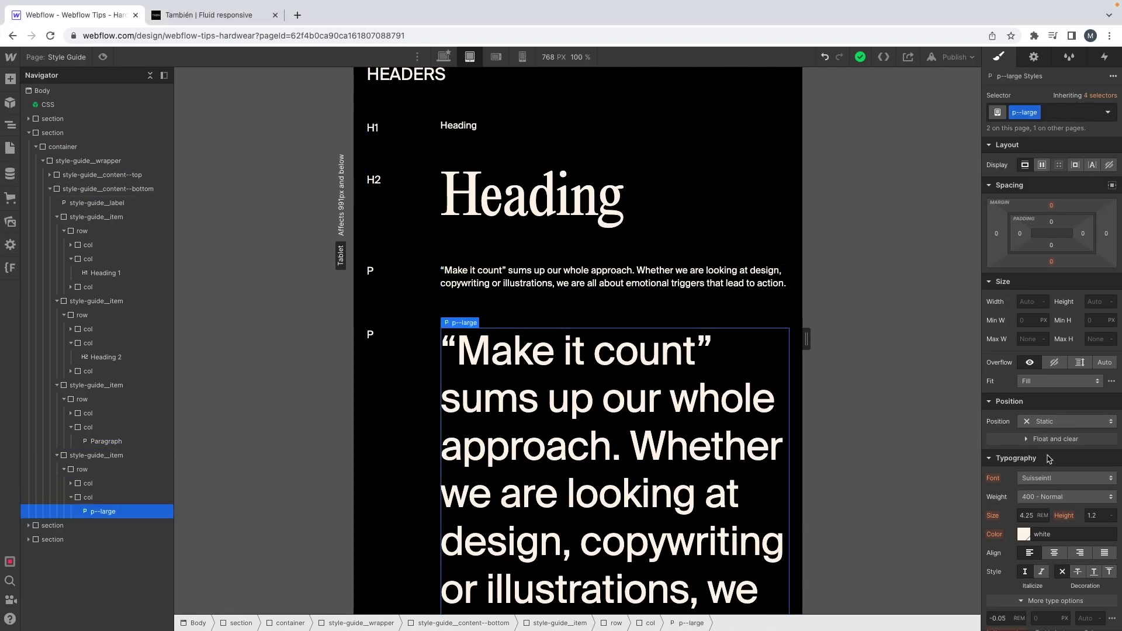
pyautogui.click(1028, 512)
pyautogui.write('49')
pyautogui.write('/16')
pyautogui.press('Return')
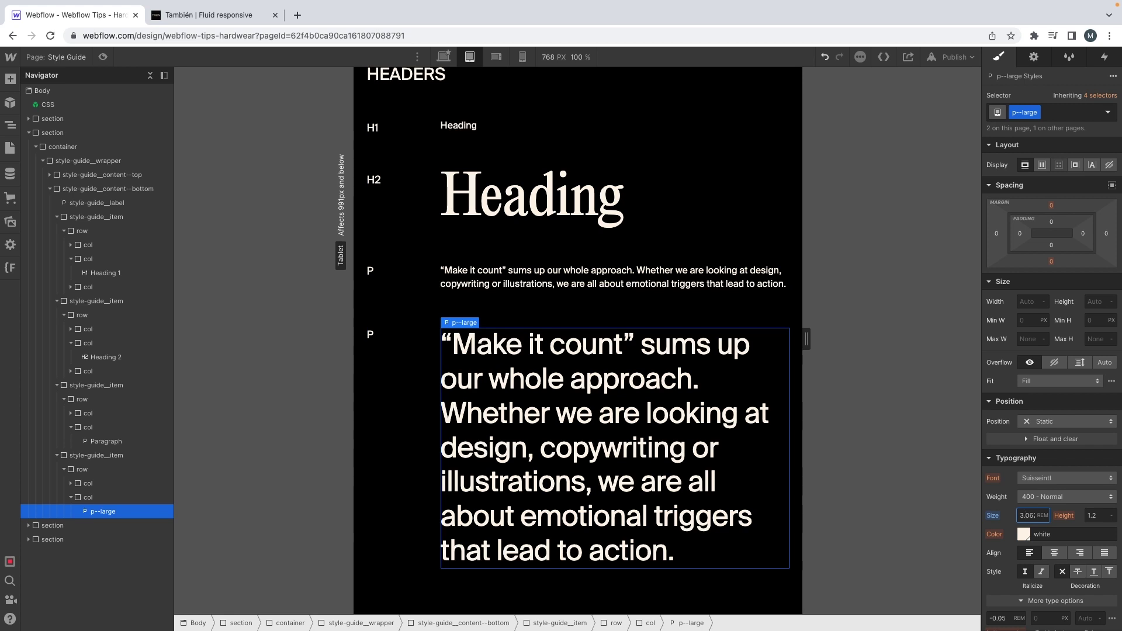
pyautogui.press('BackSpace')
pyautogui.press('BackSpace')
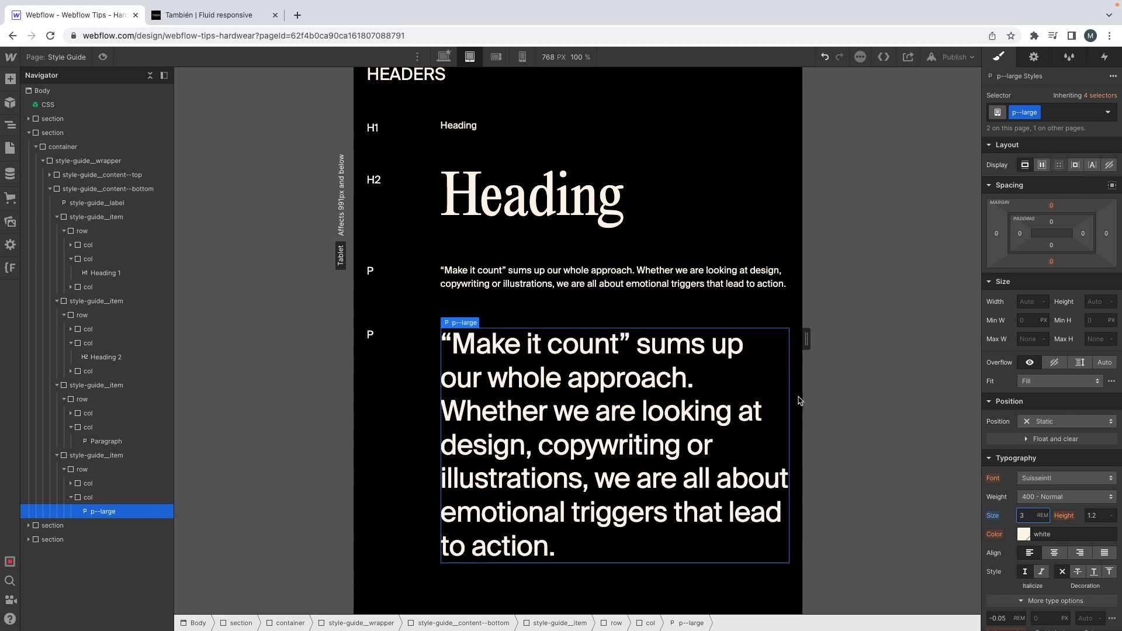
# Step: Examine the Style Guide's container, row and col samples, and the column grid of the tablet artboard in Adobe XD
pyautogui.scroll(-15, 634, 314)
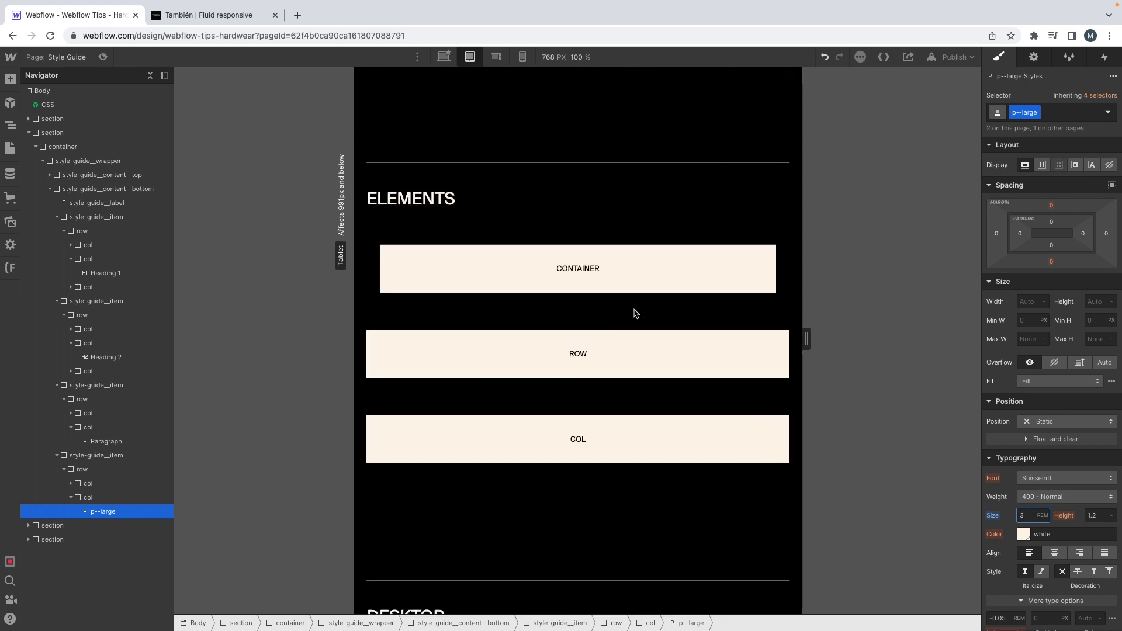
pyautogui.scroll(-5, 634, 311)
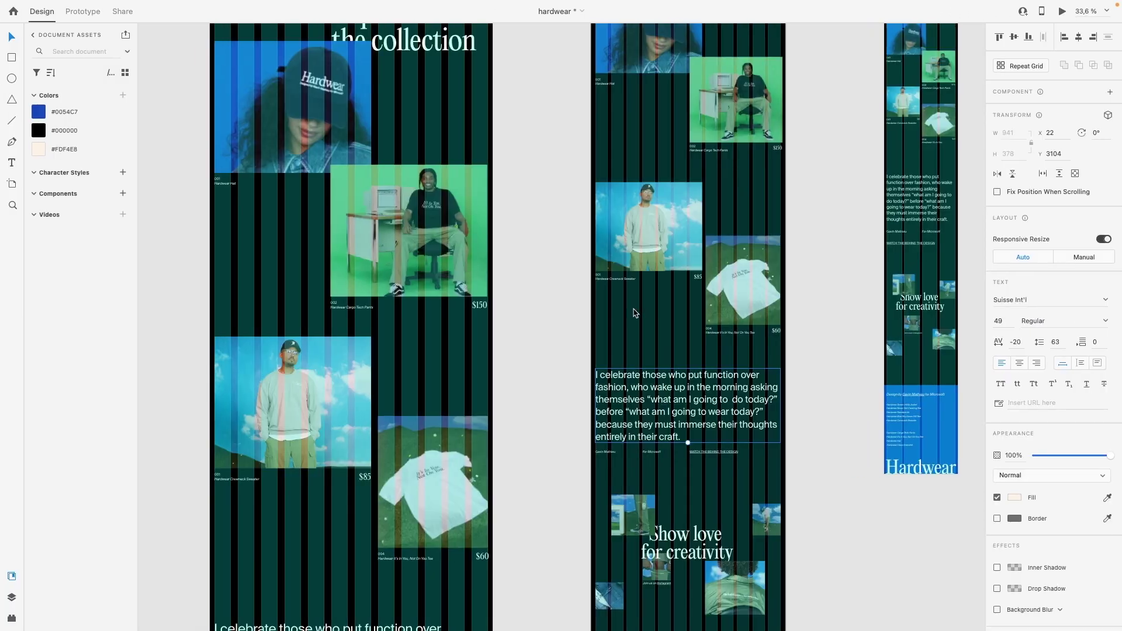
pyautogui.doubleClick(632, 308)
pyautogui.scroll(1, 633, 308)
pyautogui.click(761, 342)
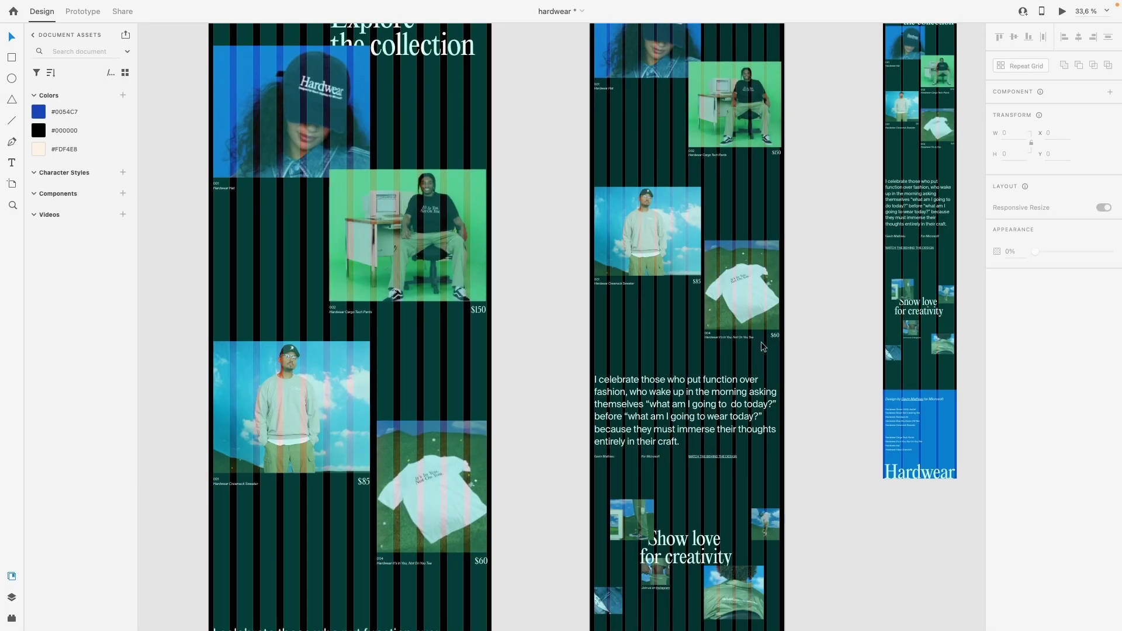
pyautogui.click(609, 318)
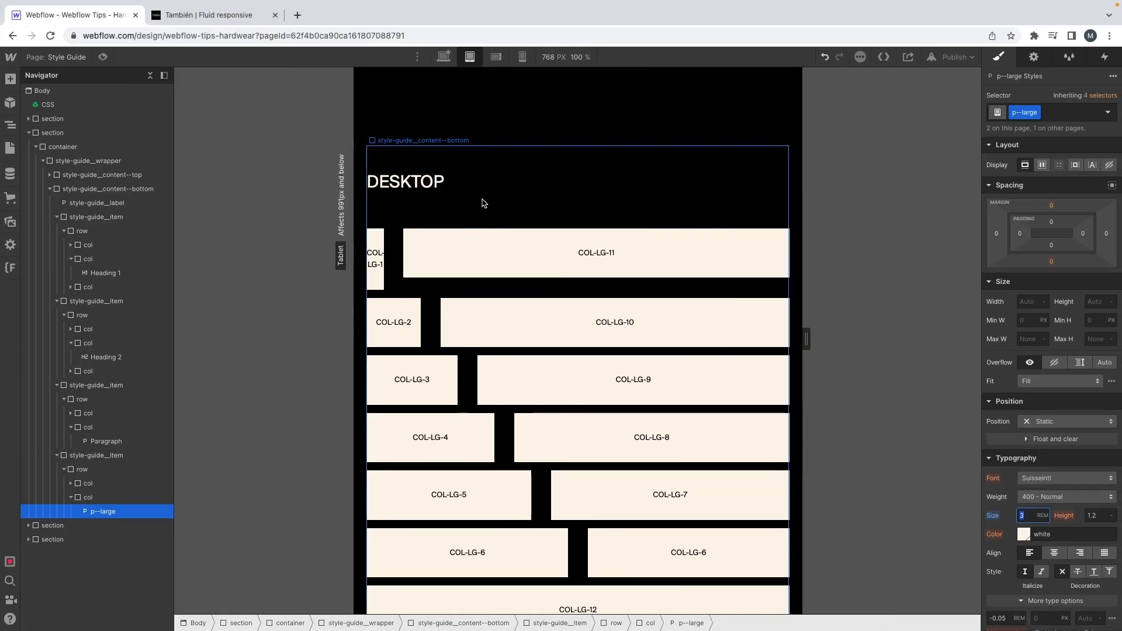
# Step: Try a left padding of 23/16 rem on the container at the tablet breakpoint
pyautogui.scroll(2, 366, 202)
pyautogui.click(82, 146)
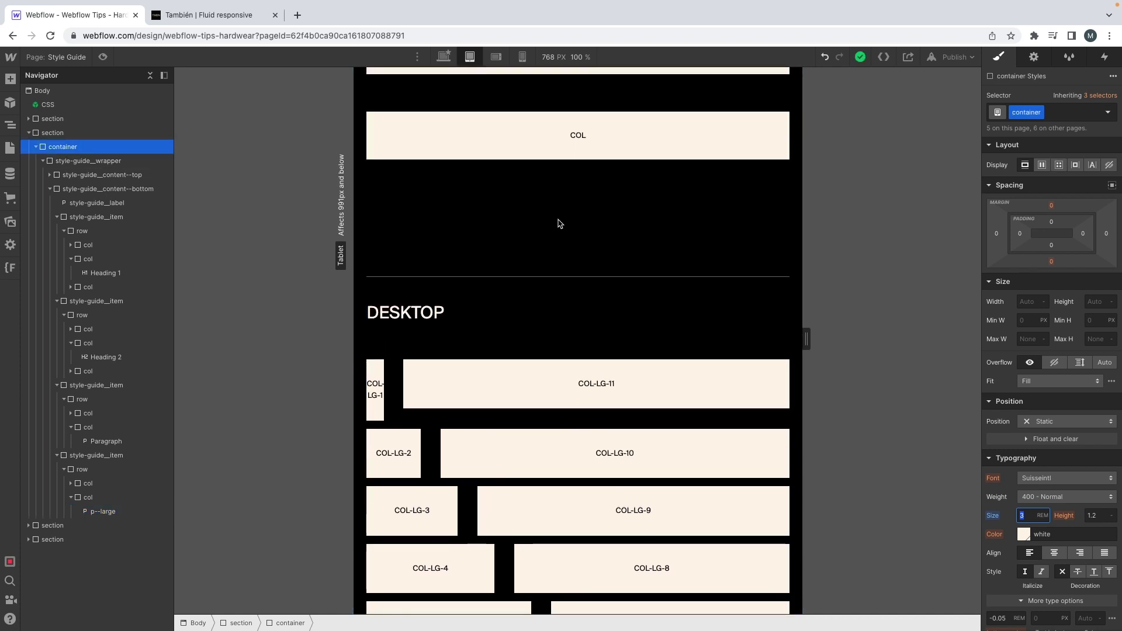
pyautogui.scroll(15, 559, 222)
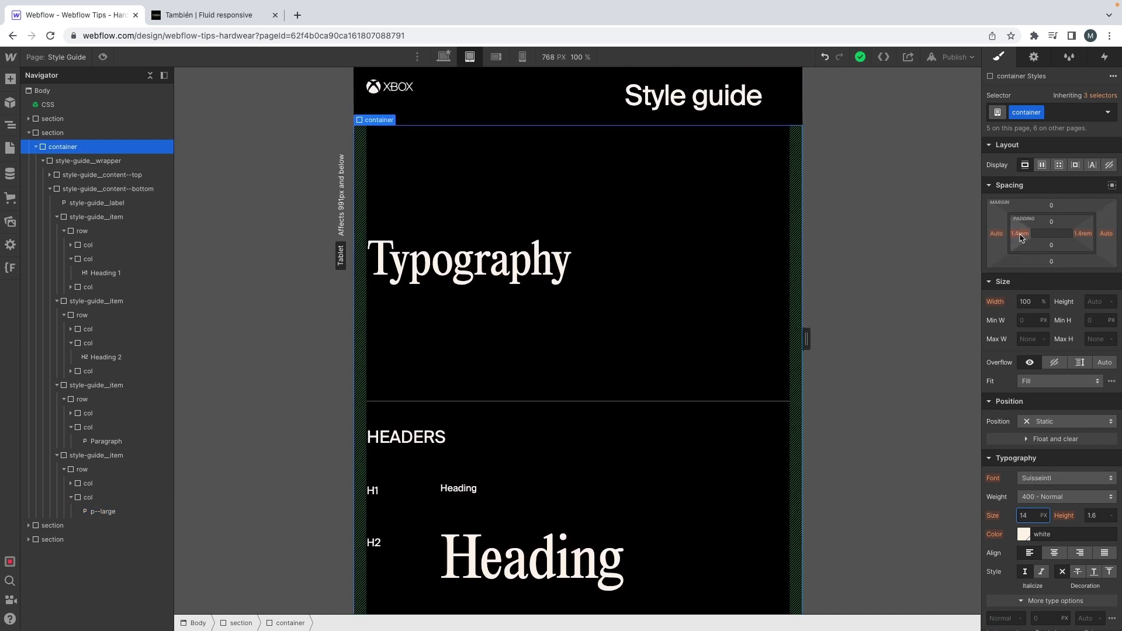
pyautogui.click(1019, 233)
pyautogui.write('23/16')
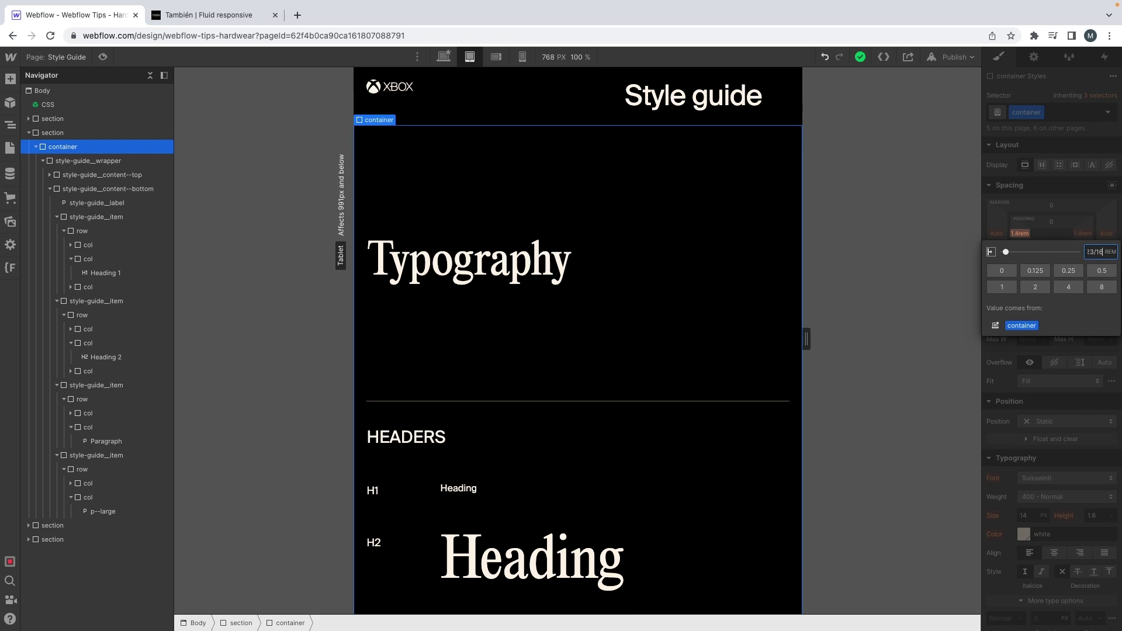
pyautogui.press('Return')
pyautogui.click(1020, 234)
# Step: Set the left and right padding of the col class to 0.5 rem at the tablet breakpoint
pyautogui.scroll(5, 150, 333)
pyautogui.scroll(-2, 480, 353)
pyautogui.scroll(-15, 480, 353)
pyautogui.scroll(3, 479, 353)
pyautogui.scroll(5, 477, 353)
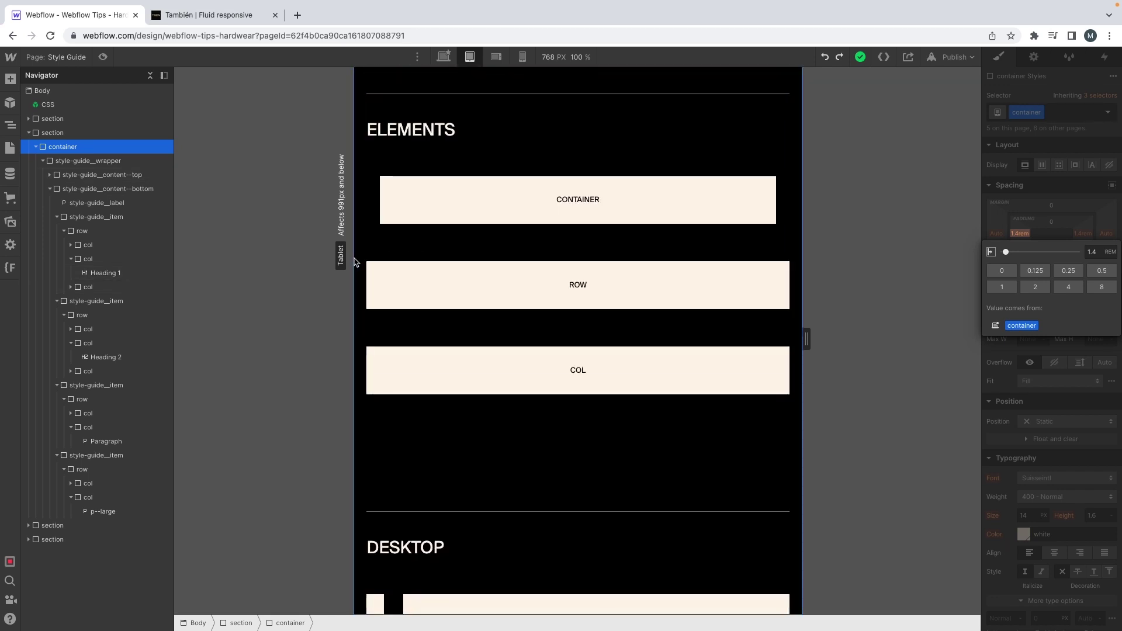
pyautogui.click(363, 361)
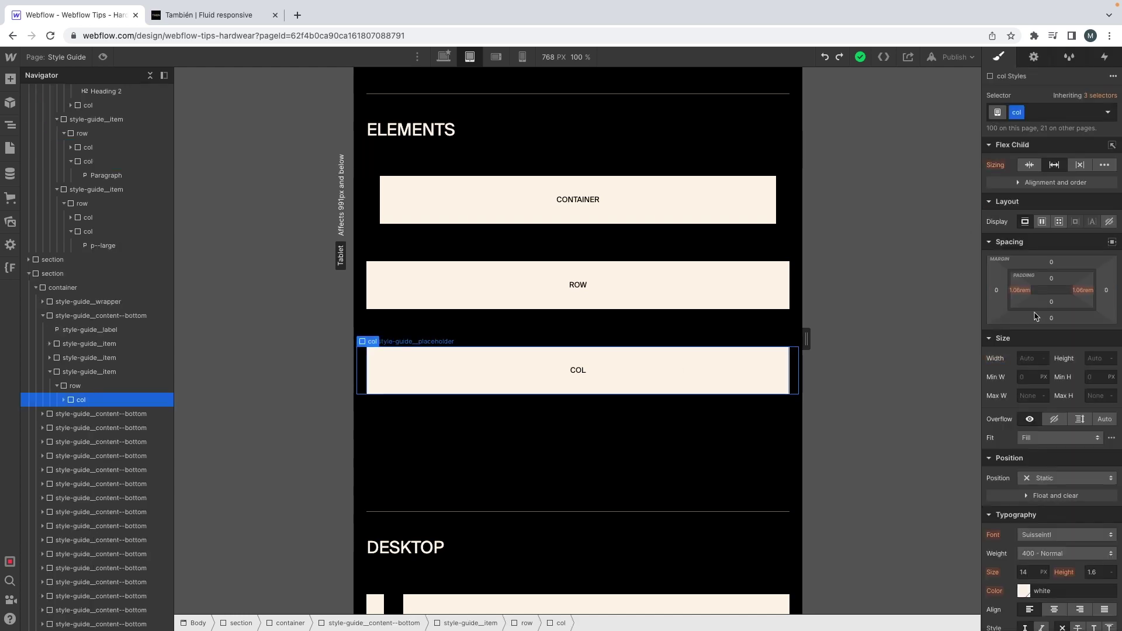
pyautogui.click(1017, 292)
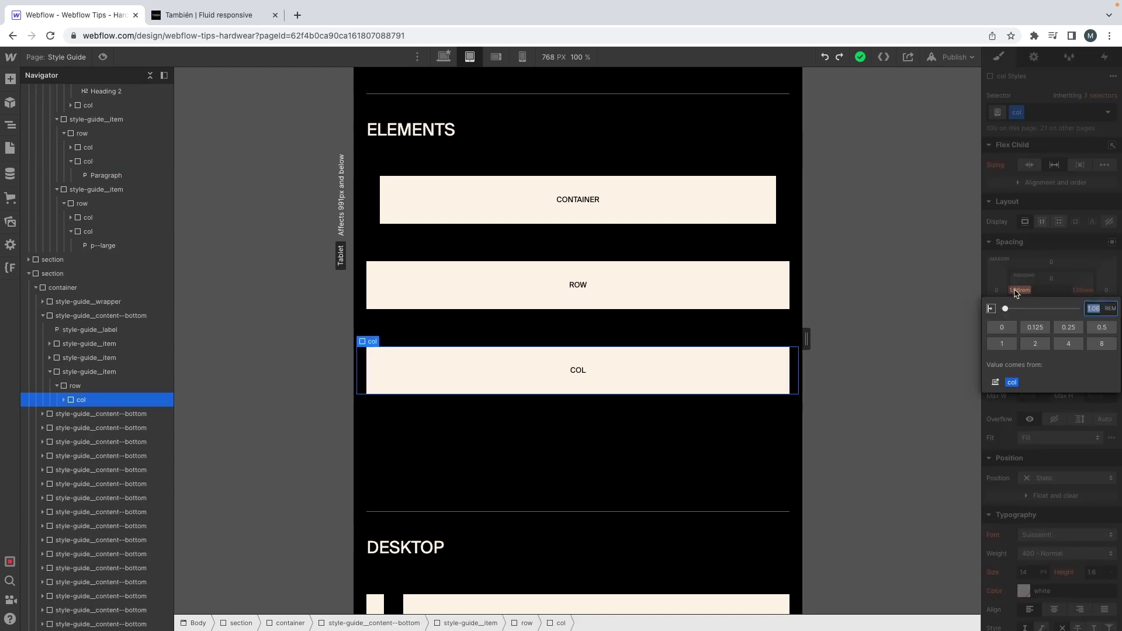
pyautogui.write('0.5')
pyautogui.press('Return')
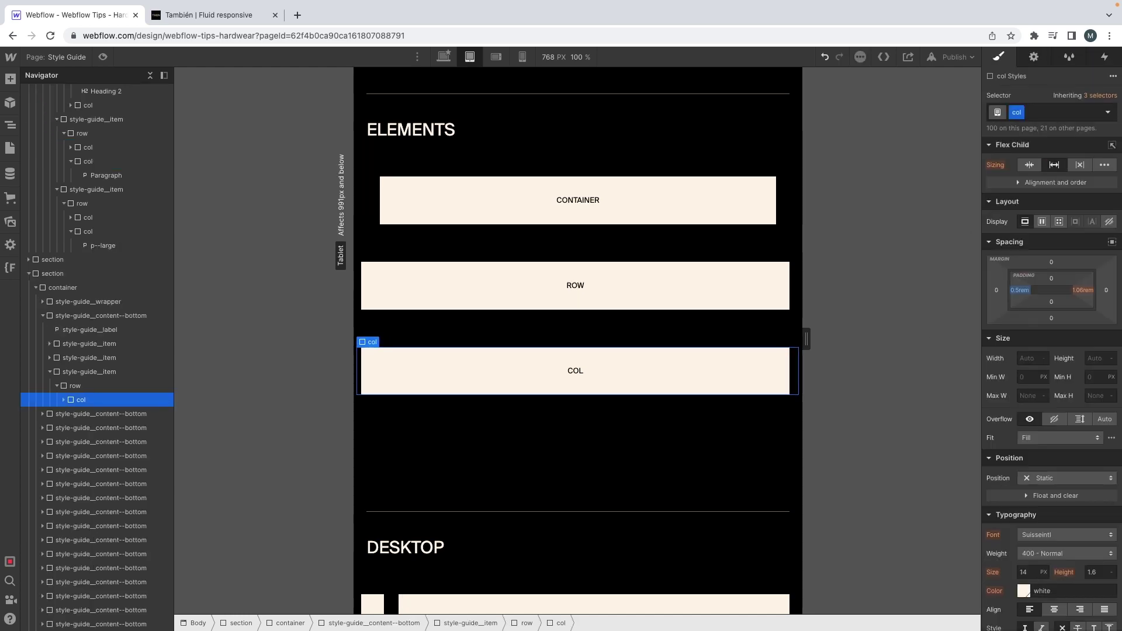
pyautogui.click(1086, 291)
pyautogui.write('1/2')
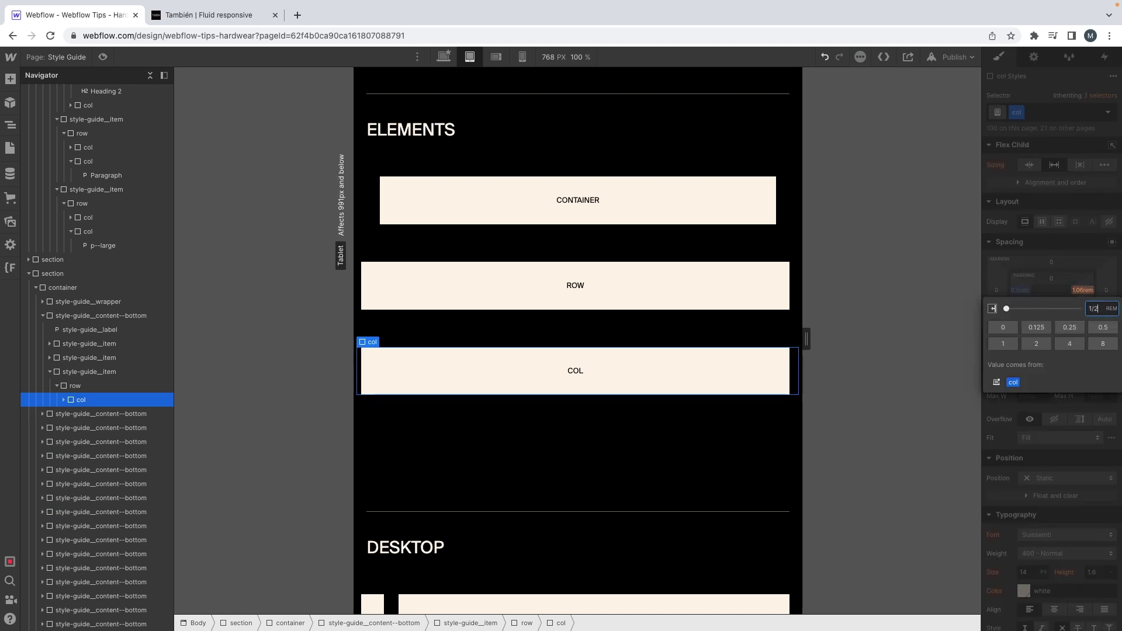
pyautogui.press('Return')
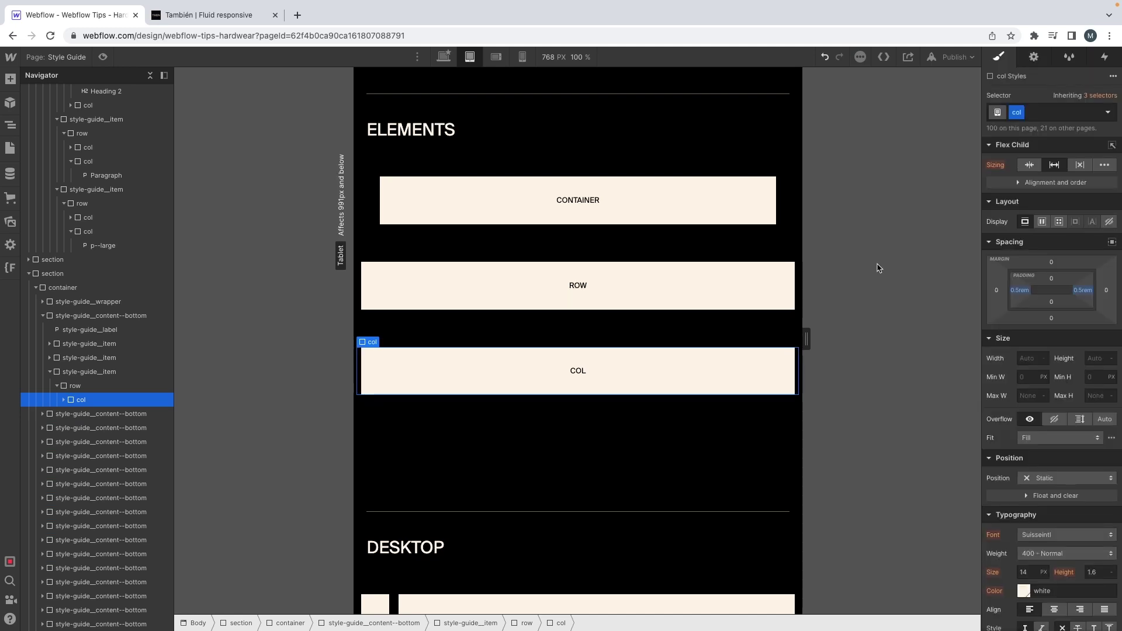
pyautogui.click(358, 274)
pyautogui.click(1019, 291)
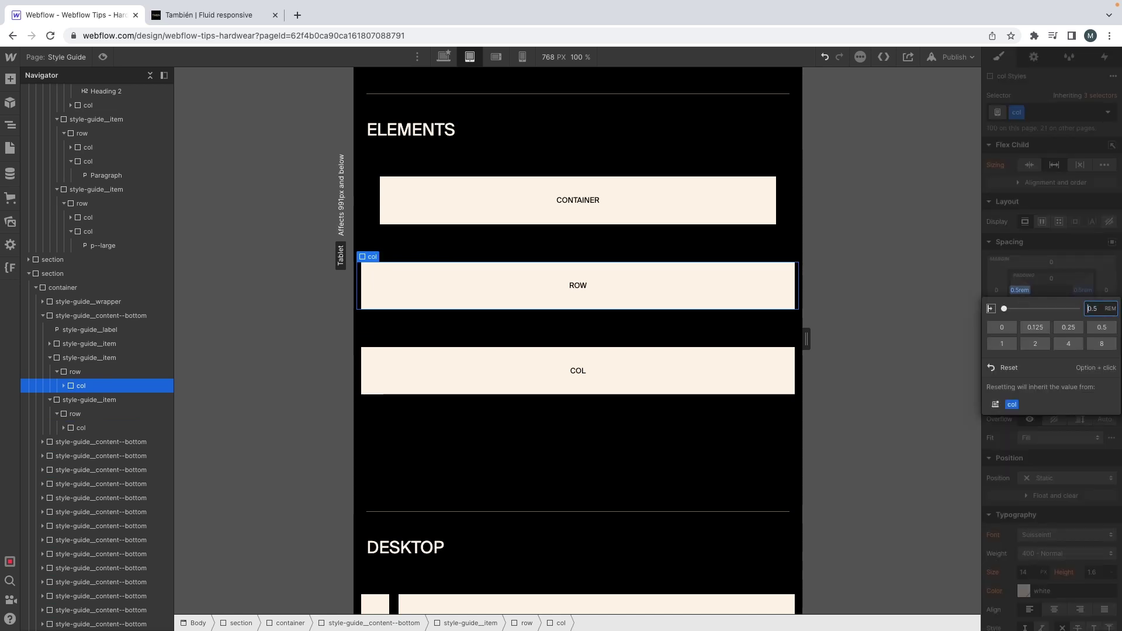
pyautogui.click(1084, 290)
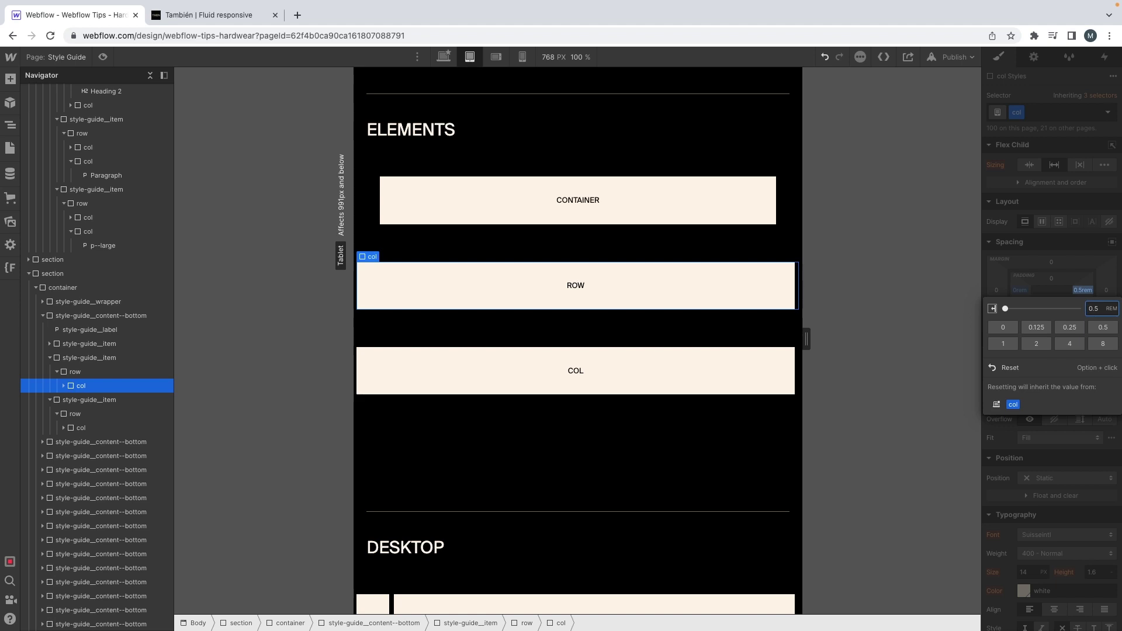
pyautogui.click(1044, 277)
pyautogui.press('super+z')
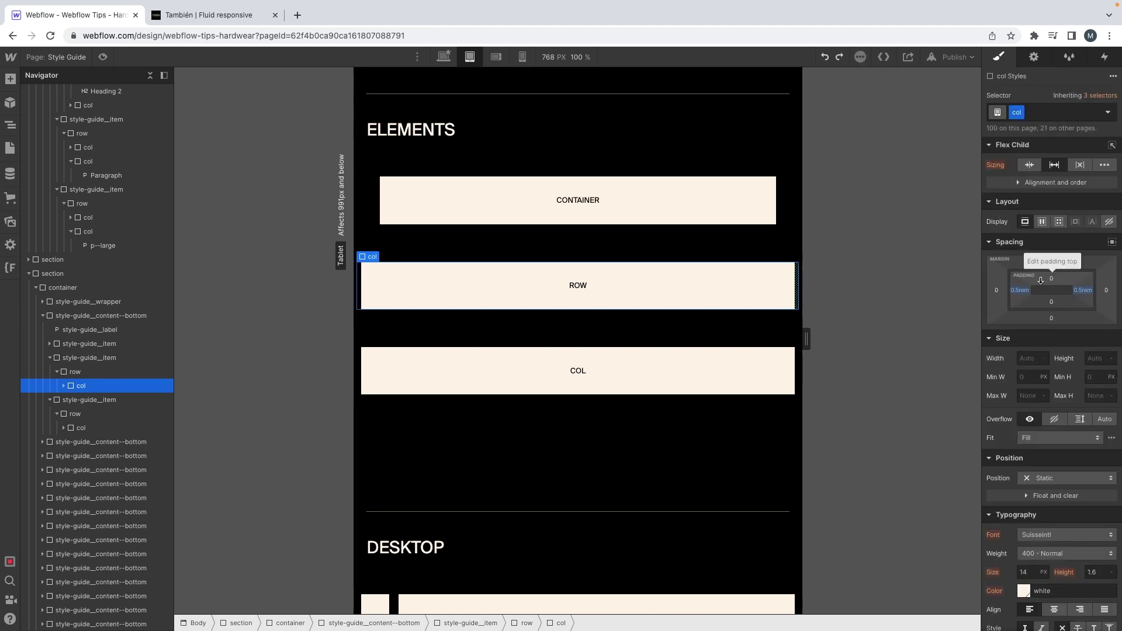
# Step: Set the left and right margins of the row class to -0.5 rem at the tablet breakpoint
pyautogui.click(113, 371)
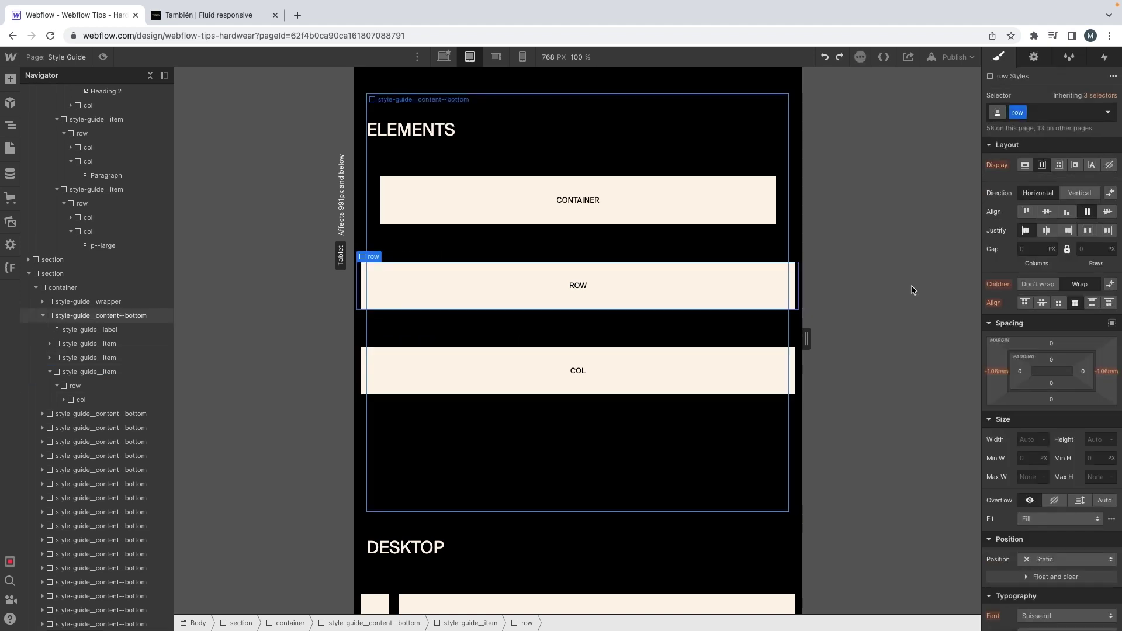
pyautogui.click(994, 374)
pyautogui.write('-0.5')
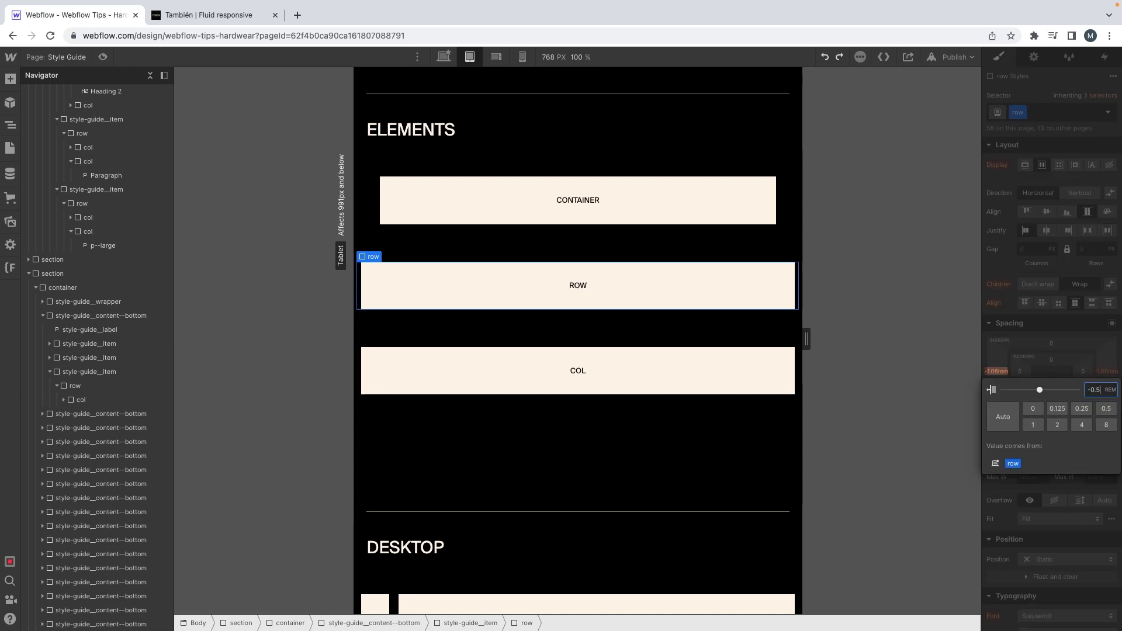
pyautogui.press('Return')
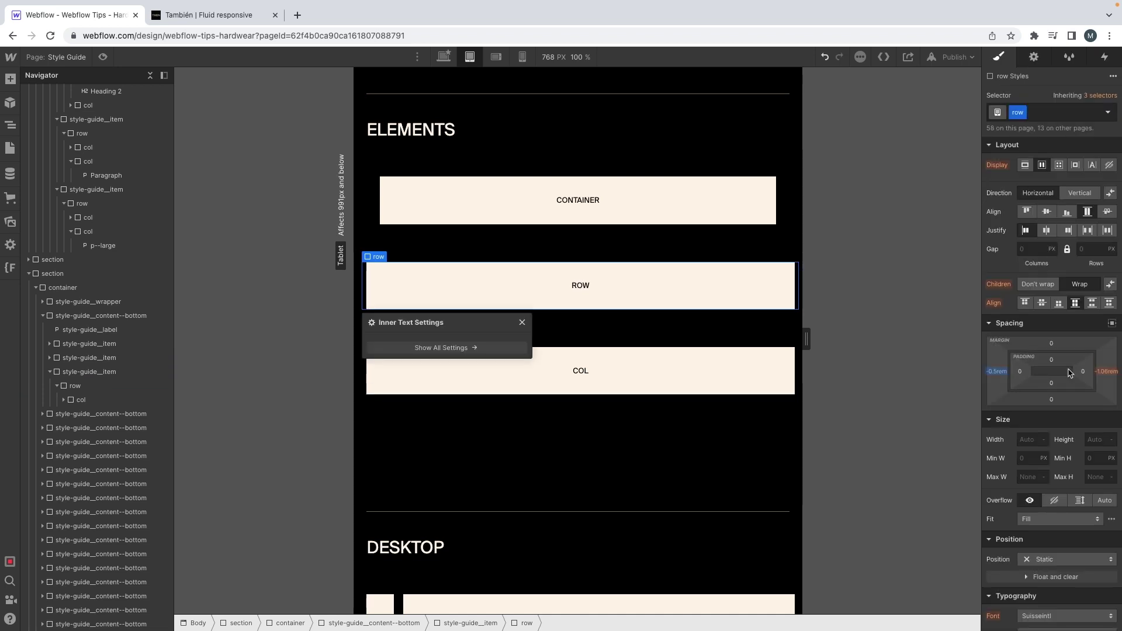
pyautogui.click(1106, 374)
pyautogui.write('-0.5')
pyautogui.press('Return')
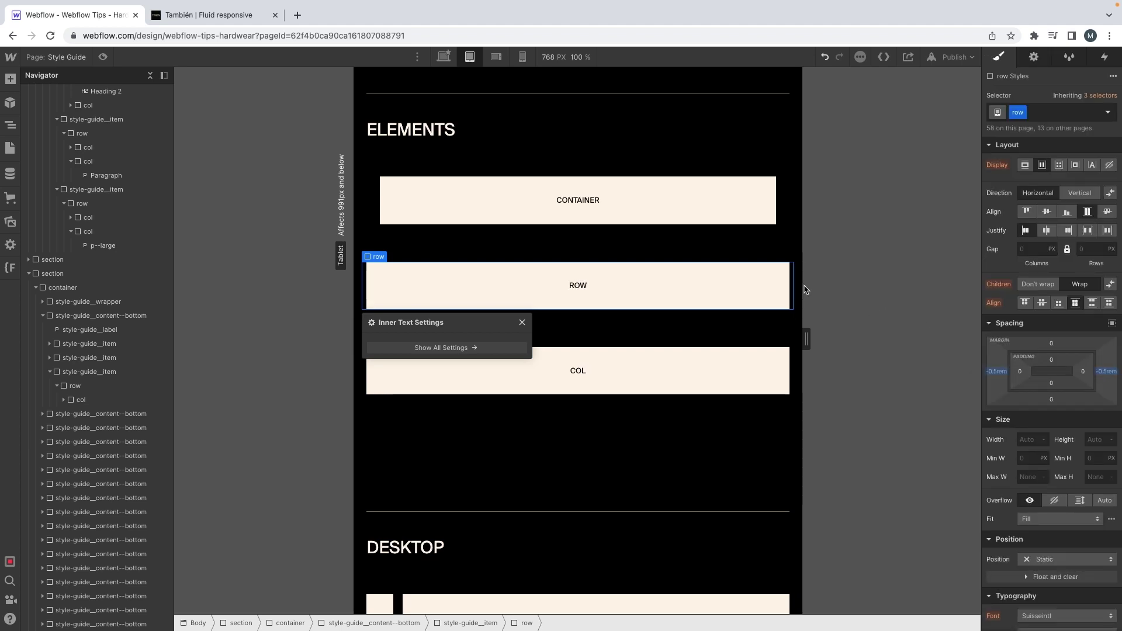
pyautogui.scroll(-10, 792, 212)
pyautogui.scroll(-5, 792, 212)
pyautogui.scroll(20, 792, 214)
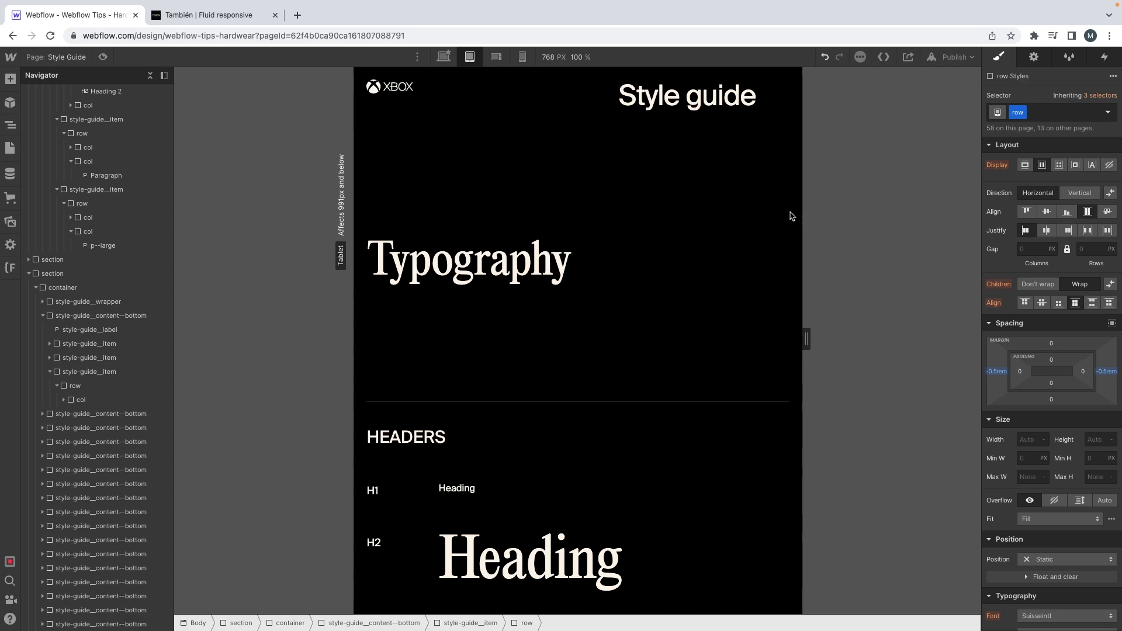
pyautogui.scroll(-8, 791, 216)
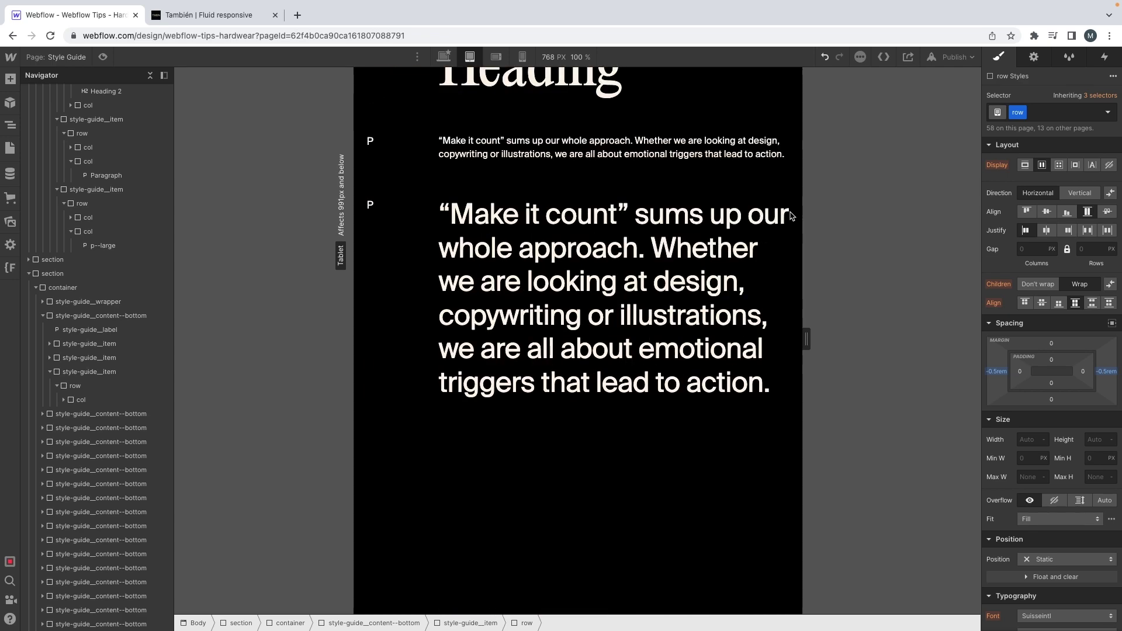
pyautogui.scroll(8, 790, 215)
pyautogui.scroll(-7, 791, 216)
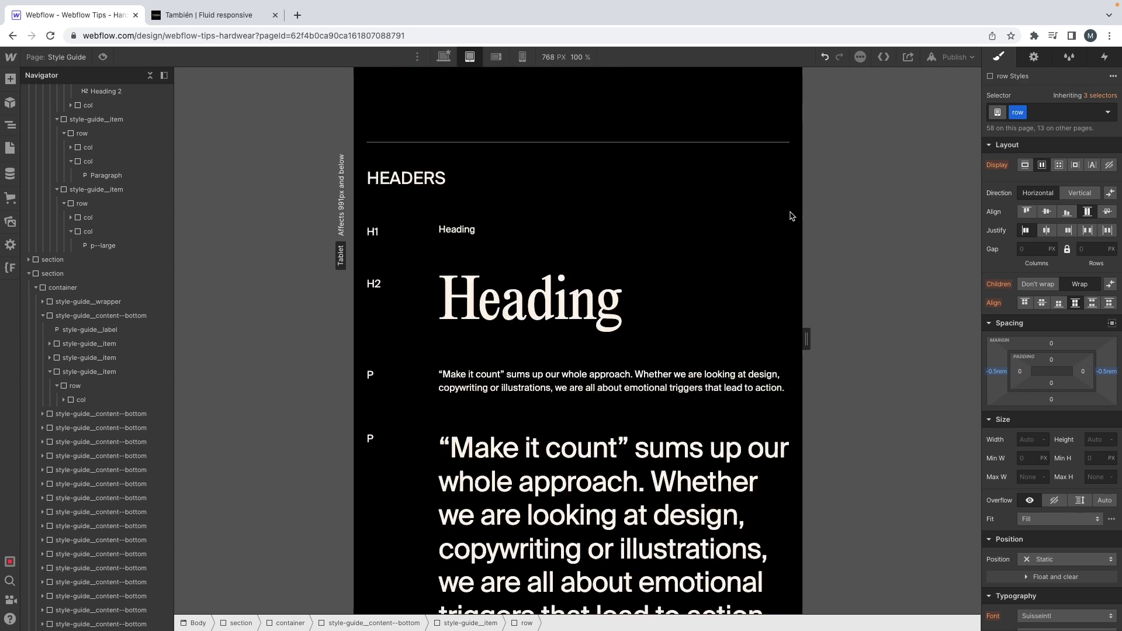
pyautogui.scroll(8, 791, 216)
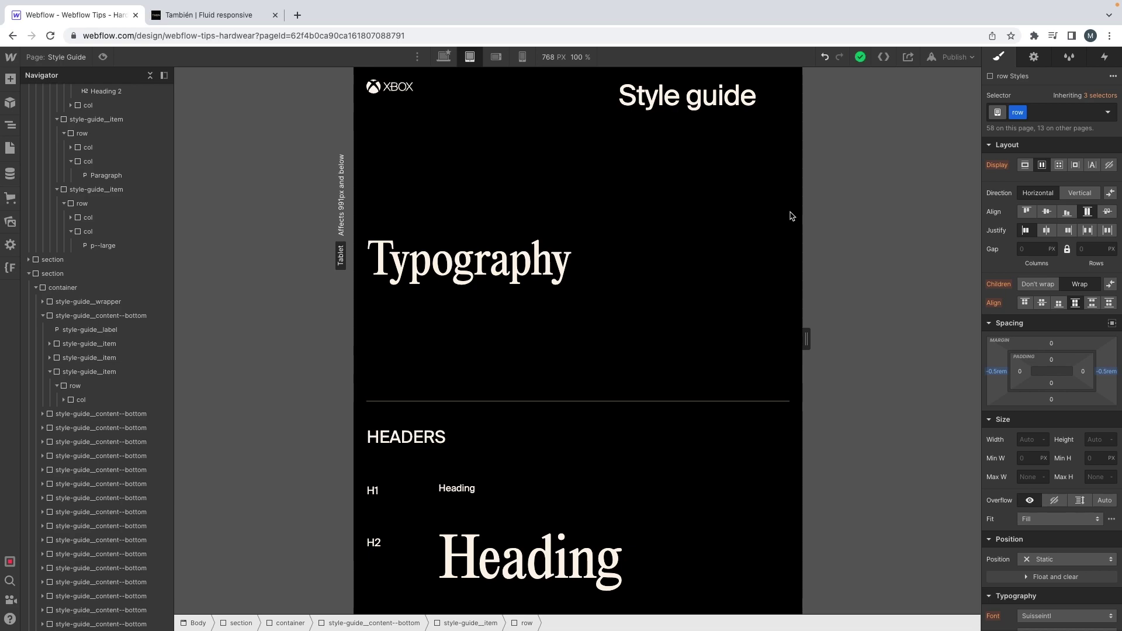
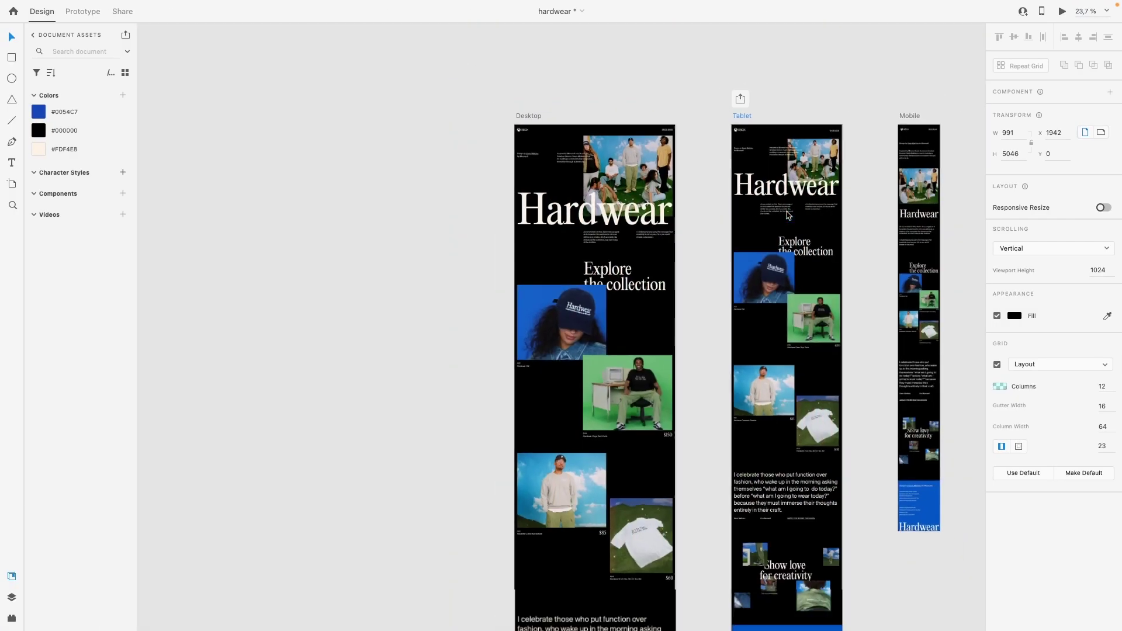
# Step: Duplicate the Tablet artboard into the empty canvas area on the far side of the Desktop artboard
pyautogui.click(649, 149)
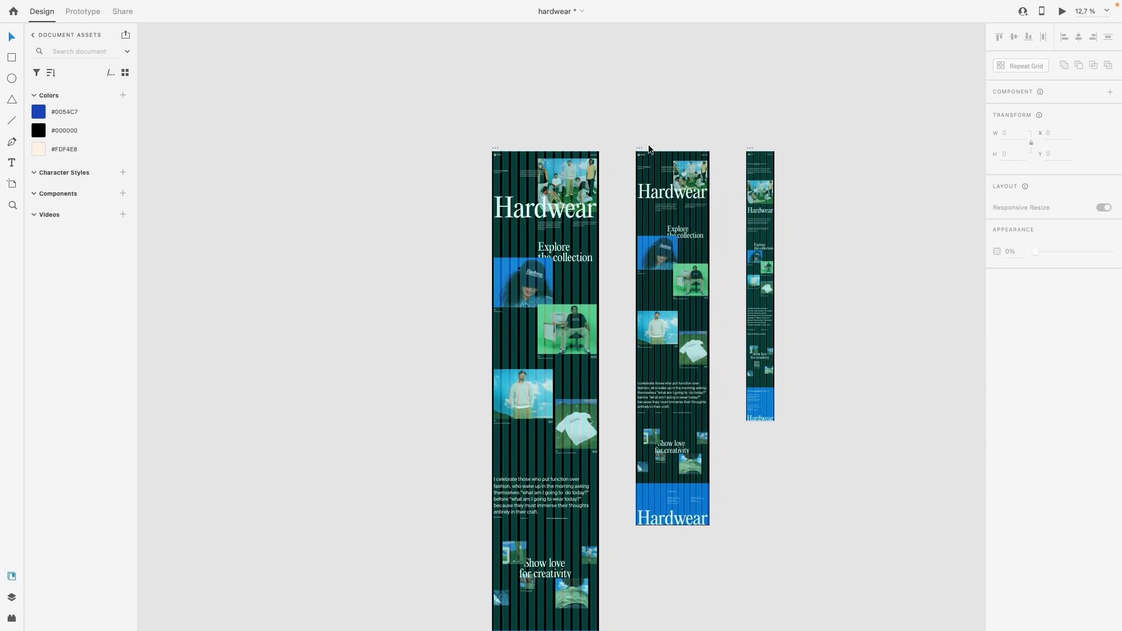
pyautogui.keyDown('alt'); pyautogui.moveTo(639, 150); pyautogui.dragTo(170, 150); pyautogui.keyUp('alt')
pyautogui.hscroll(-2, 191, 151)
pyautogui.scroll(5, 191, 150)
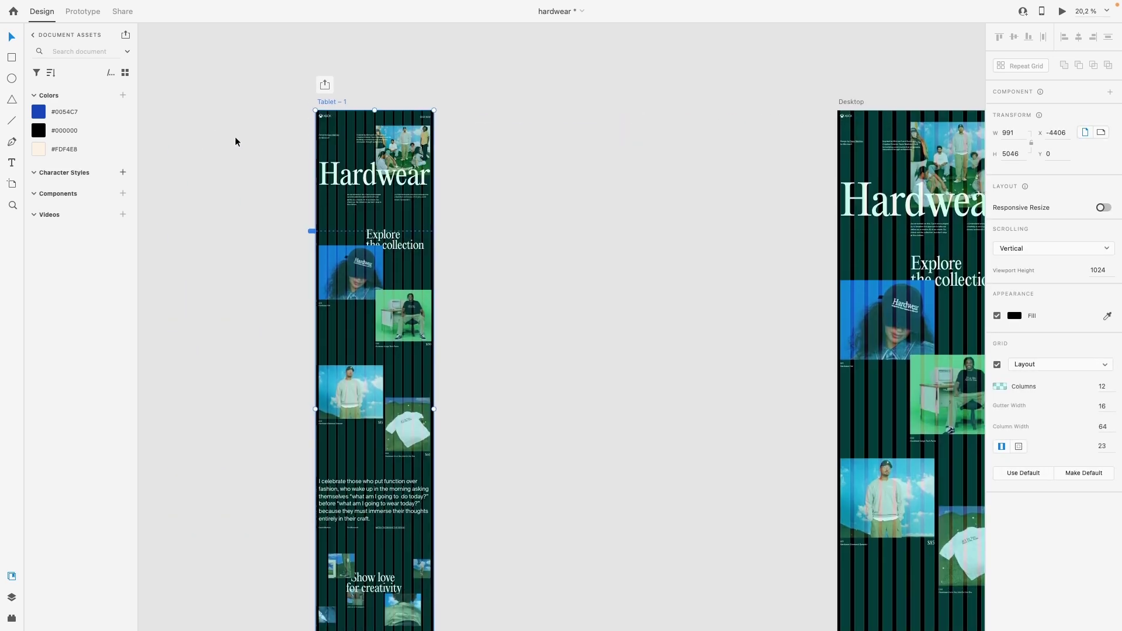
# Step: Rename the duplicated tablet artboard as "Tablet – Max width"
pyautogui.scroll(5, 345, 111)
pyautogui.doubleClick(486, 117)
pyautogui.press('BackSpace')
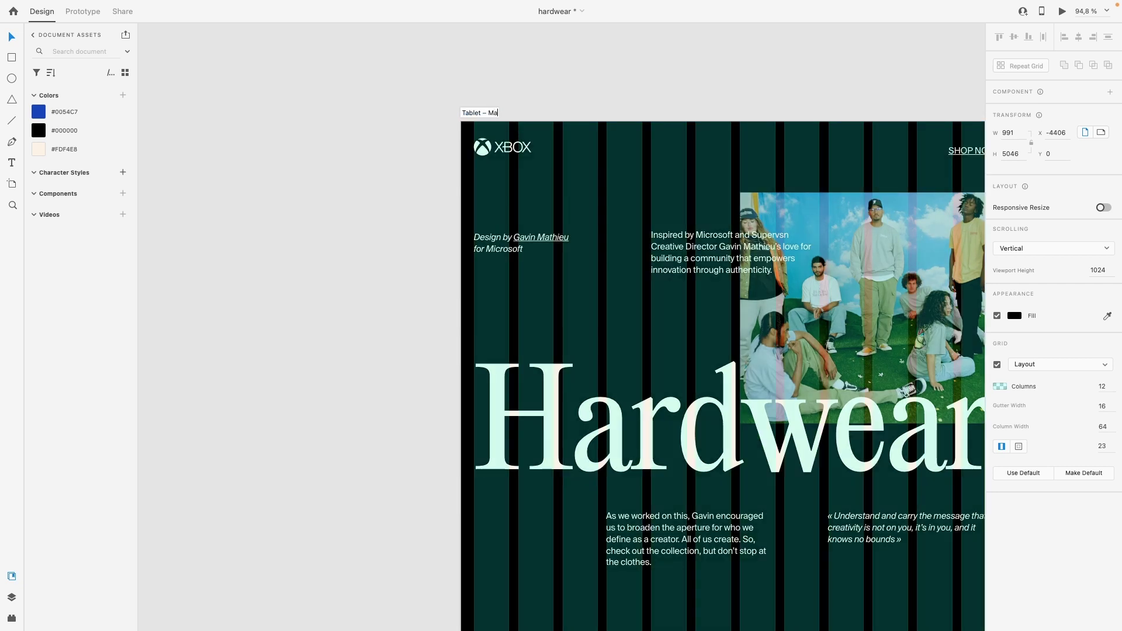
pyautogui.press('Return')
pyautogui.scroll(-3, 459, 126)
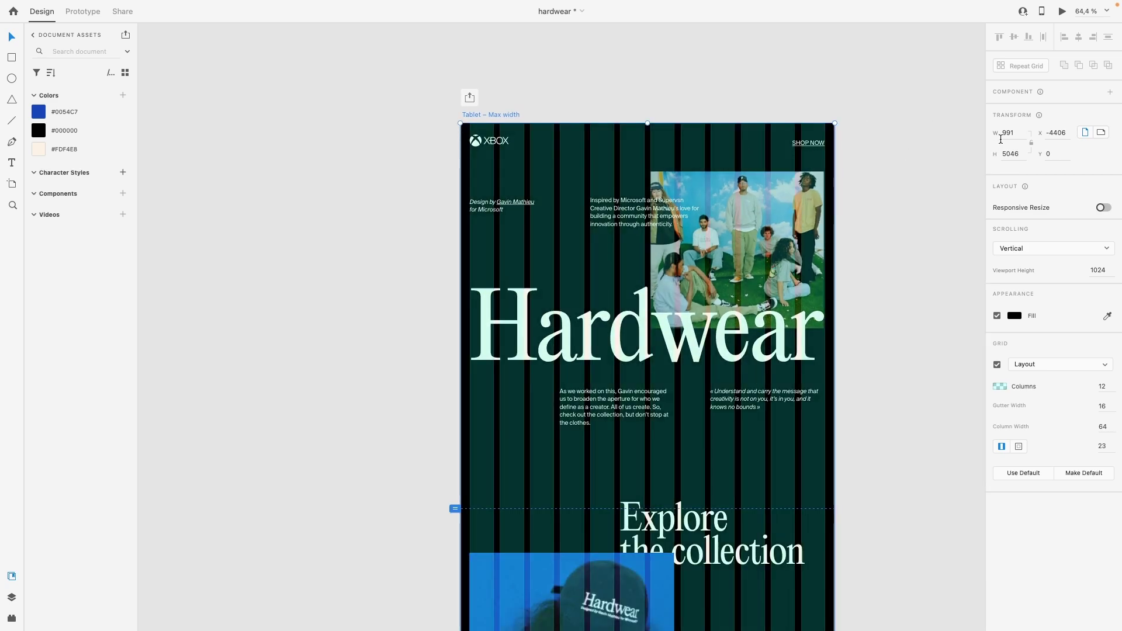
# Step: Duplicate the "Tablet – Max width" artboard and place the copy directly beside it
pyautogui.scroll(-1, 972, 145)
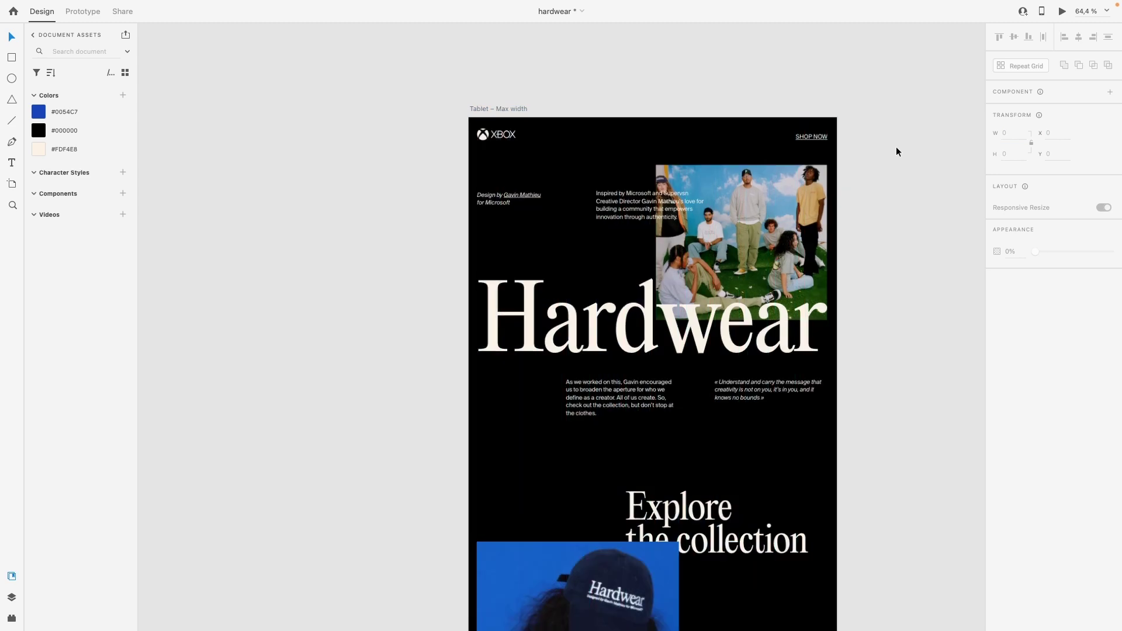
pyautogui.scroll(-5, 902, 150)
pyautogui.hscroll(3, 701, 137)
pyautogui.moveTo(491, 123); pyautogui.dragTo(544, 125)
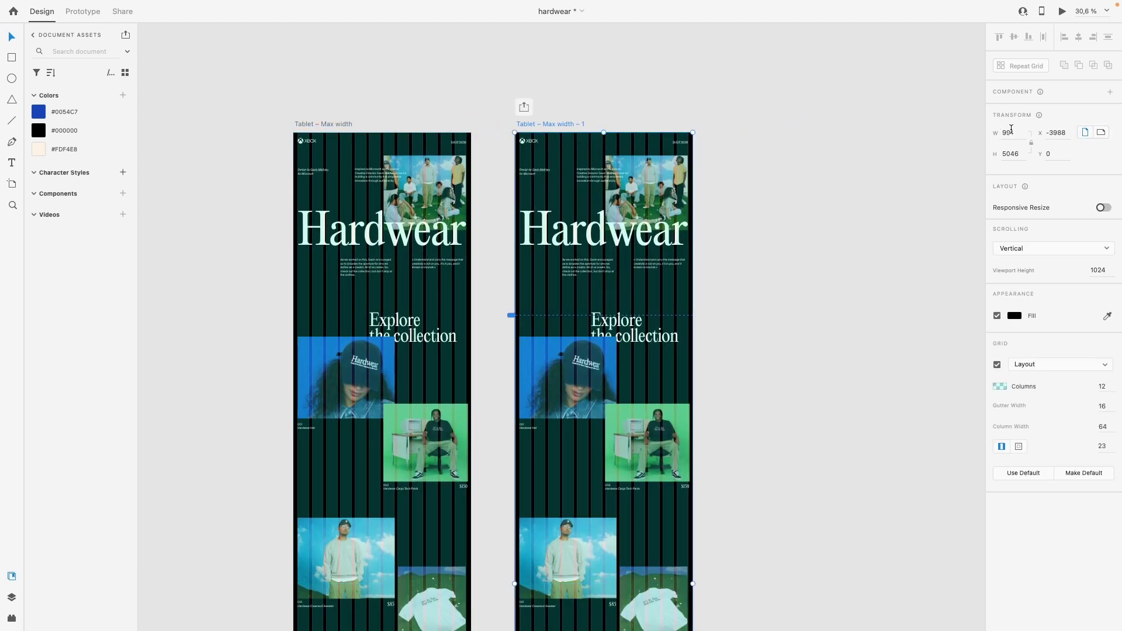
# Step: Check the minimum tablet width in Webflow and set the new artboard copy's width to 768 in Adobe XD
pyautogui.hotkey('ctrl', 'Right')
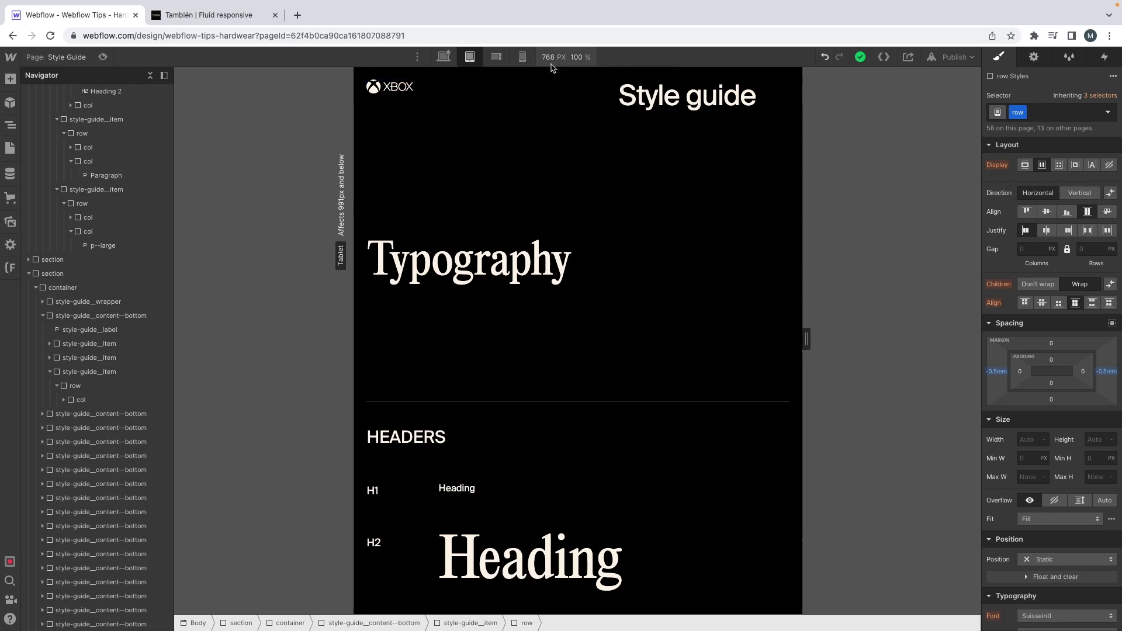
pyautogui.hotkey('ctrl', 'Left')
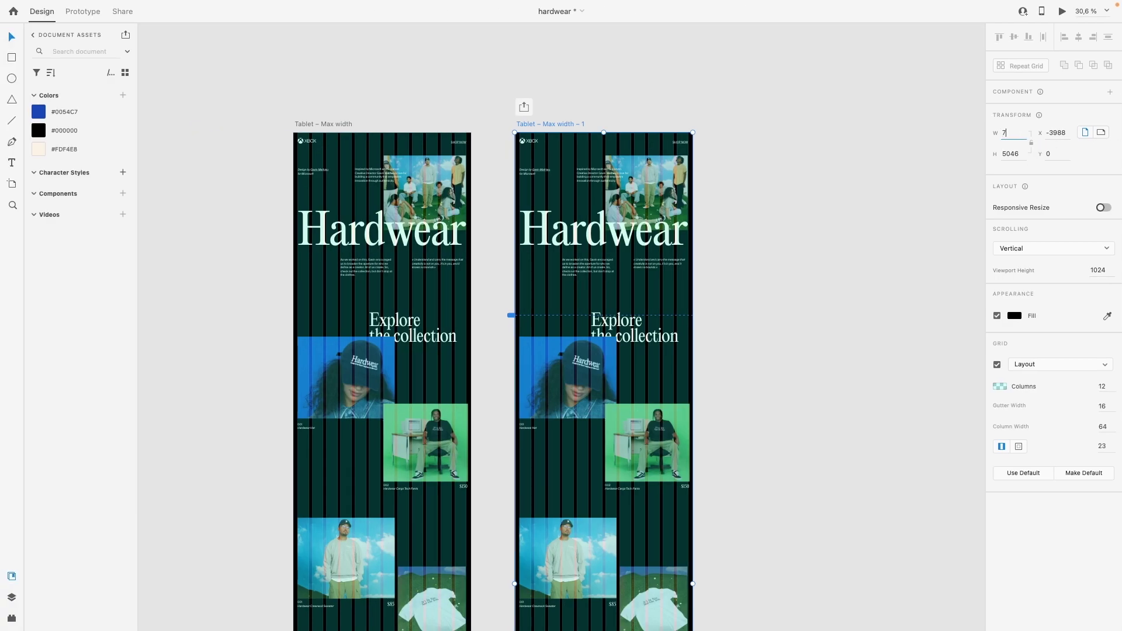
pyautogui.press('Return')
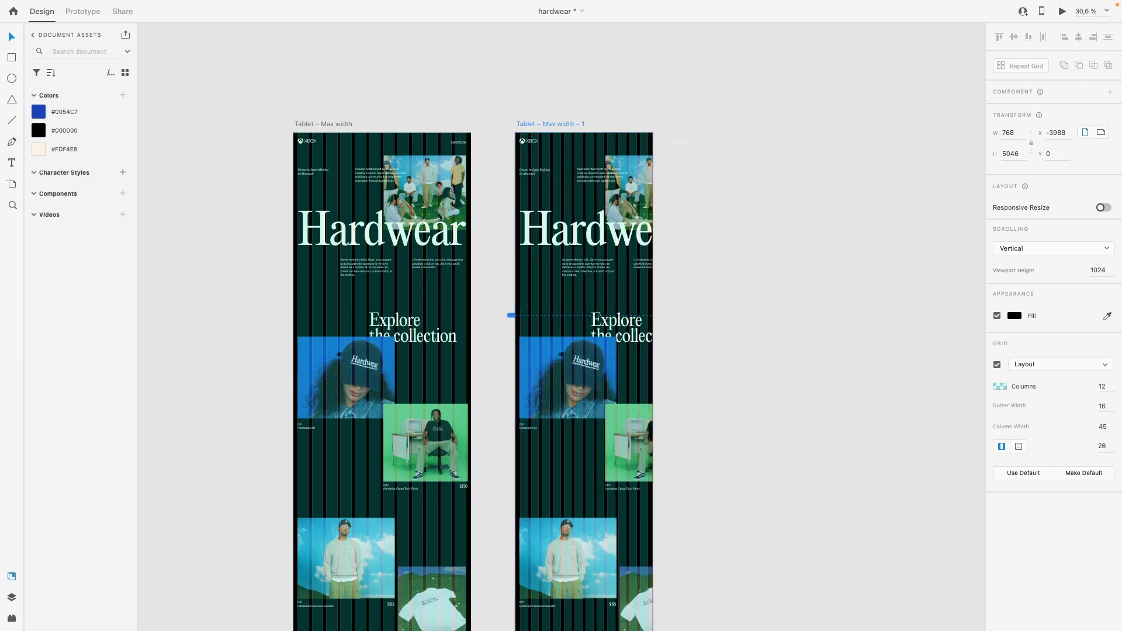
# Step: Compare the "Explore the collection" heading's font size and fit on the two tablet artboards
pyautogui.scroll(-1, 728, 238)
pyautogui.click(462, 333)
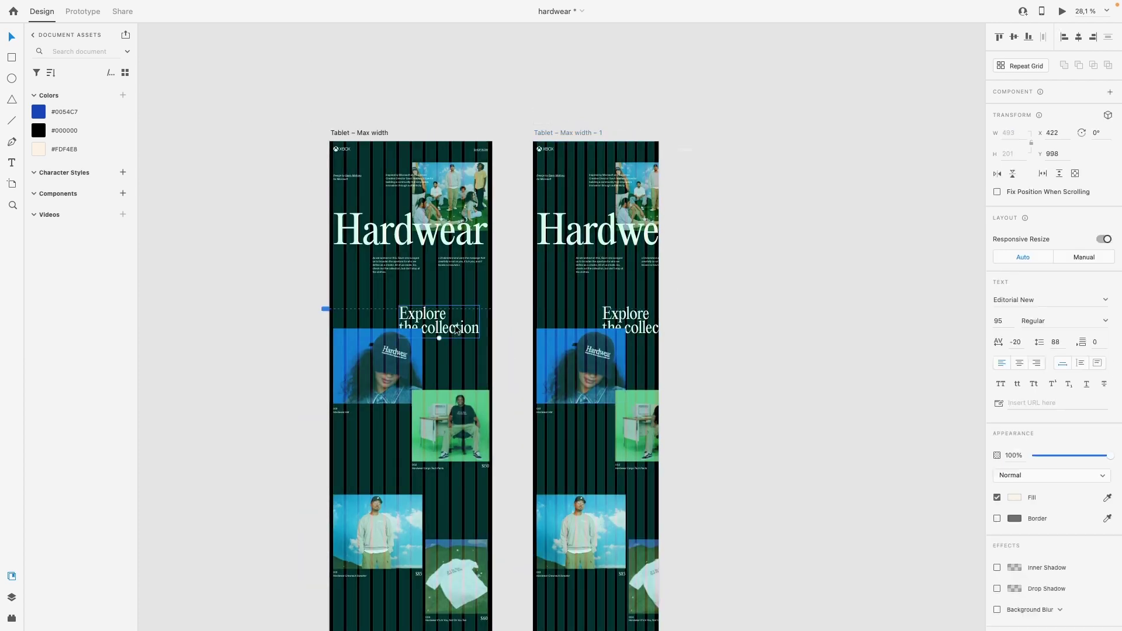
pyautogui.scroll(3, 462, 333)
pyautogui.scroll(-5, 654, 345)
pyautogui.scroll(-5, 710, 364)
pyautogui.moveTo(893, 498); pyautogui.dragTo(724, 24)
pyautogui.scroll(3, 810, 164)
pyautogui.click(801, 182)
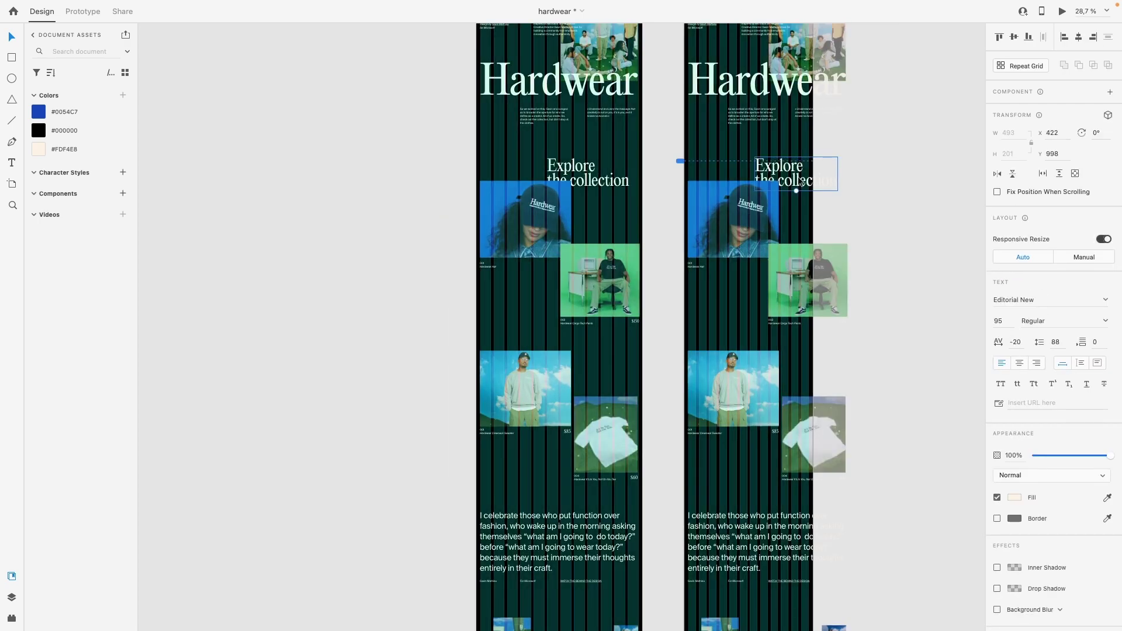
pyautogui.scroll(5, 560, 176)
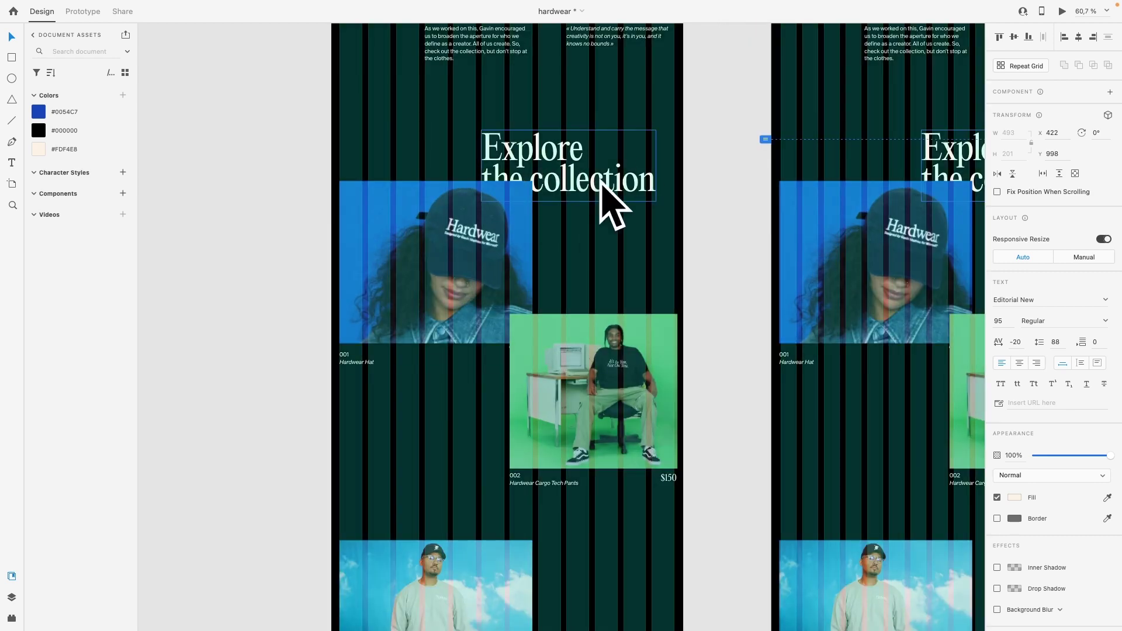
pyautogui.scroll(-8, 574, 155)
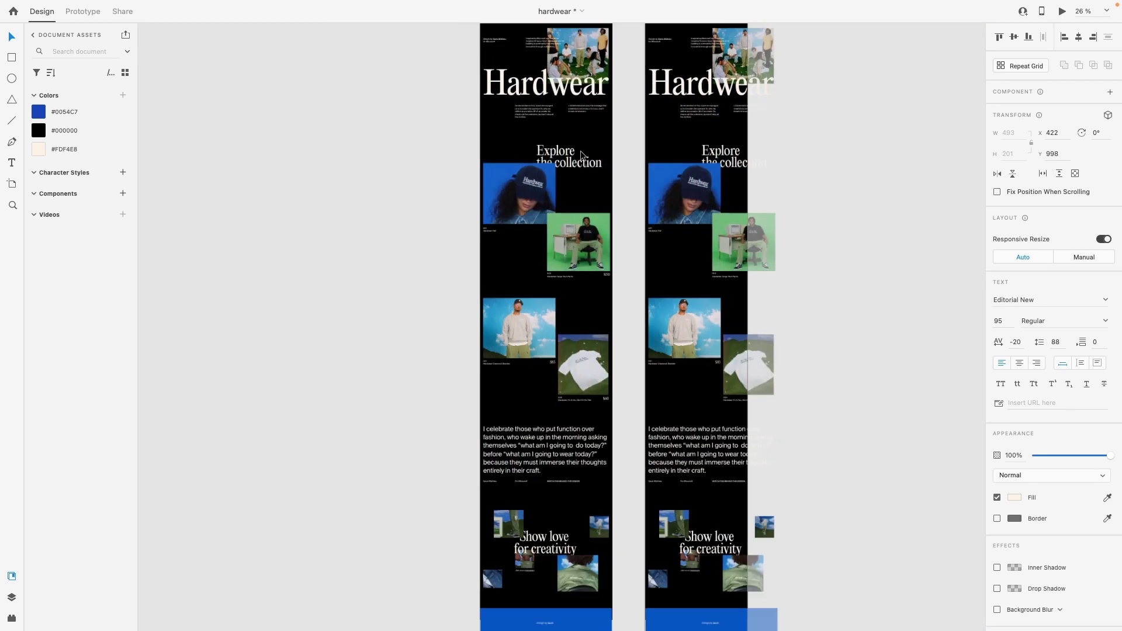
# Step: Scale all content of the 768-wide artboard down proportionally so it fits the artboard's width
pyautogui.moveTo(718, 534); pyautogui.dragTo(625, 55)
pyautogui.moveTo(711, 509); pyautogui.dragTo(690, 437)
pyautogui.scroll(12, 690, 437)
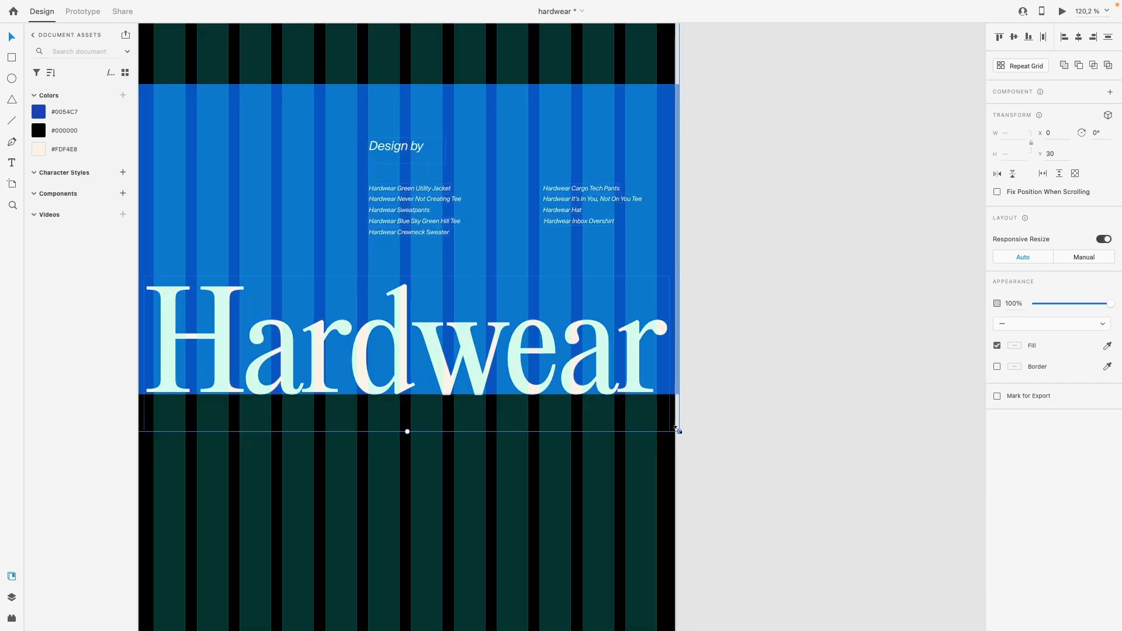
pyautogui.moveTo(680, 428); pyautogui.dragTo(671, 423)
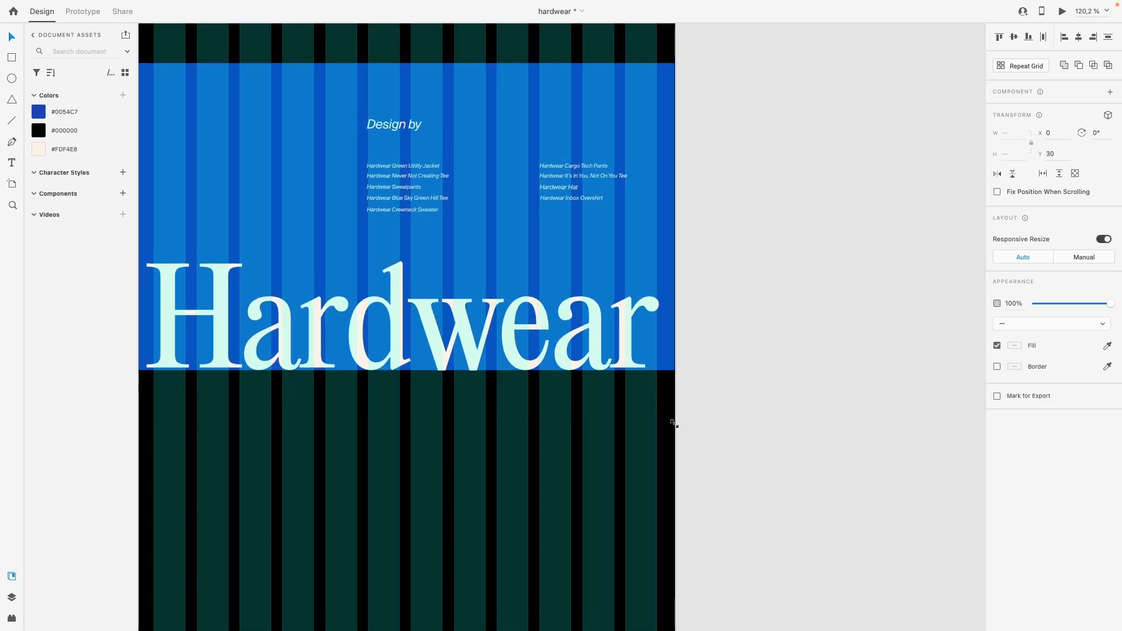
pyautogui.scroll(-10, 601, 454)
pyautogui.hotkey('ctrl', 'shift', "'")
# Step: Shorten the 768-wide artboard to a height of about 3915 so it ends at the footer
pyautogui.click(582, 474)
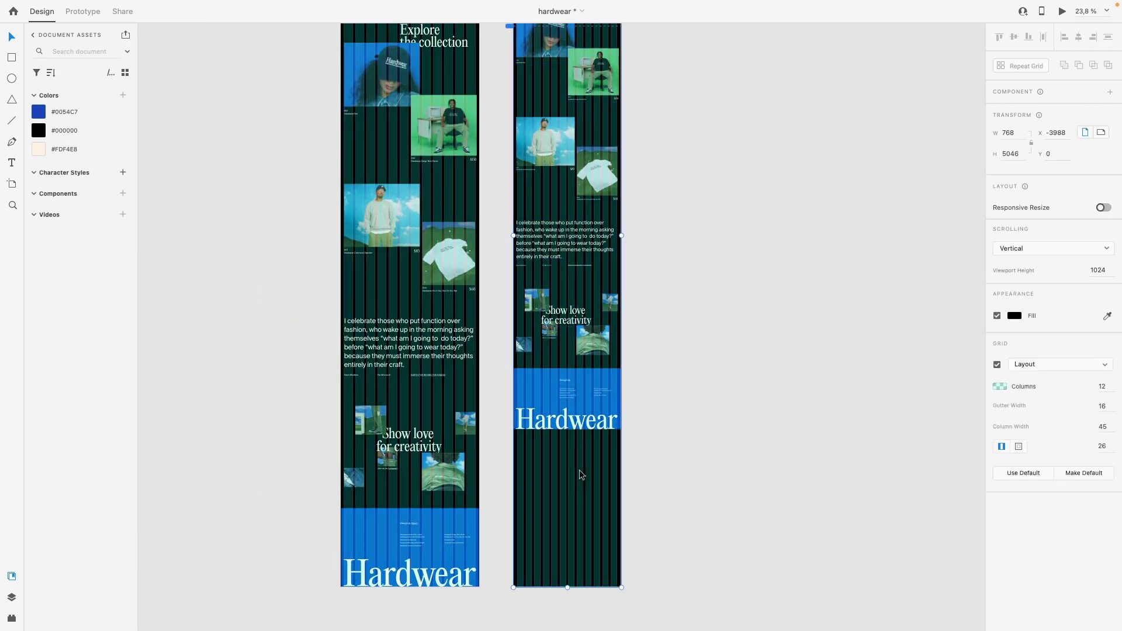
pyautogui.moveTo(565, 584); pyautogui.dragTo(593, 462)
pyautogui.click(580, 536)
pyautogui.moveTo(565, 587); pyautogui.dragTo(583, 432)
# Step: Compare the font size of the "Explore the collection" heading on the full-width artboard and the scaled 768-wide artboard
pyautogui.scroll(3, 583, 437)
pyautogui.scroll(1, 583, 437)
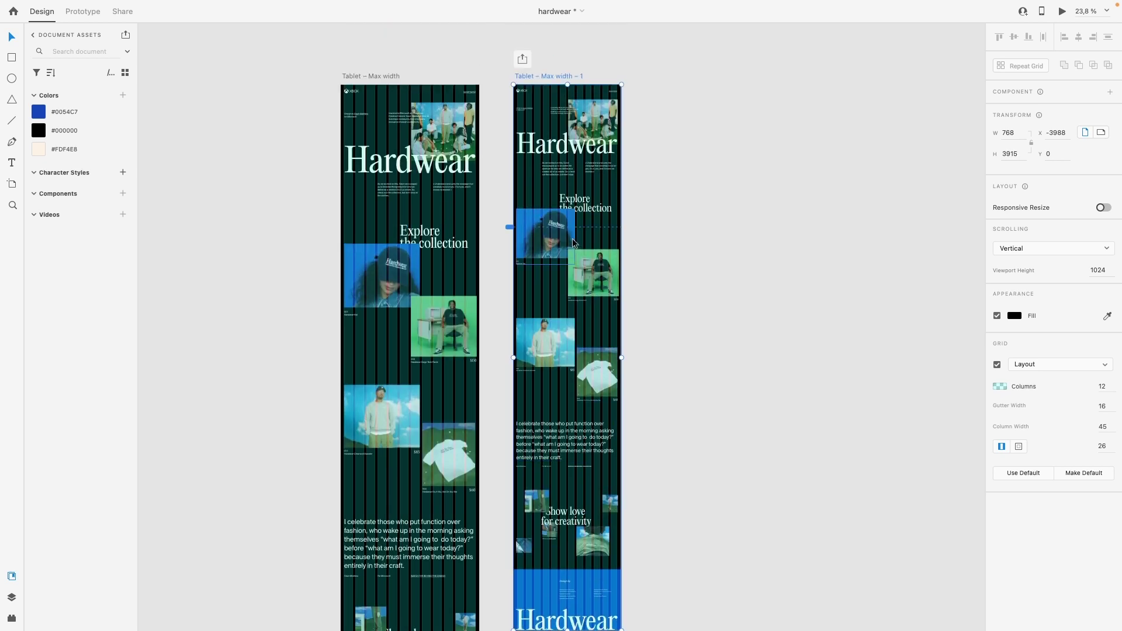
pyautogui.click(459, 239)
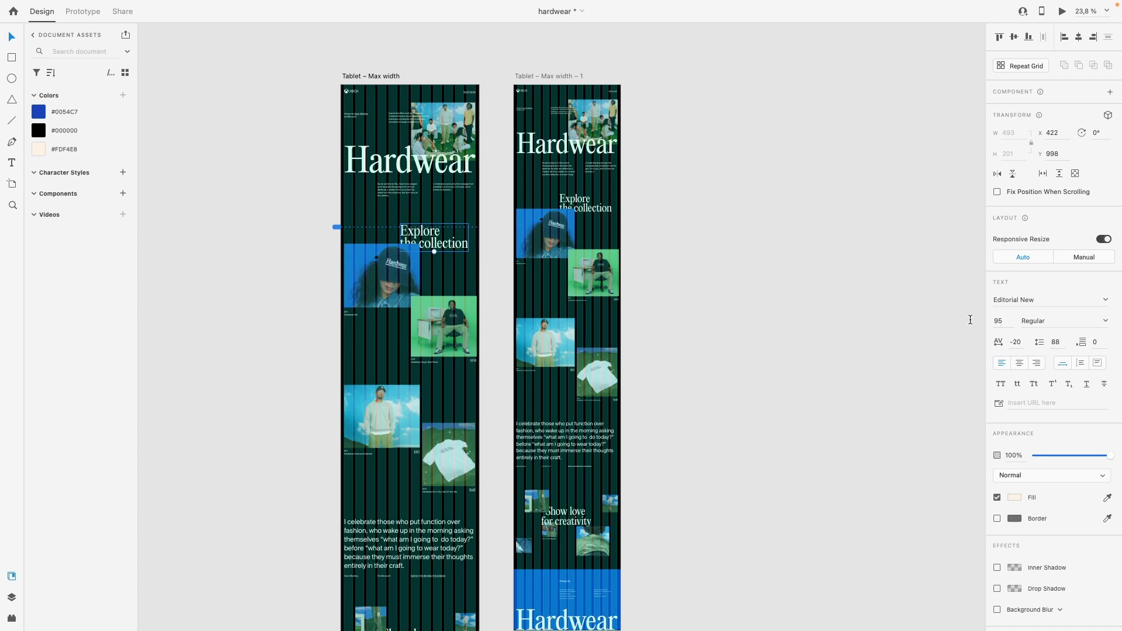
pyautogui.click(591, 210)
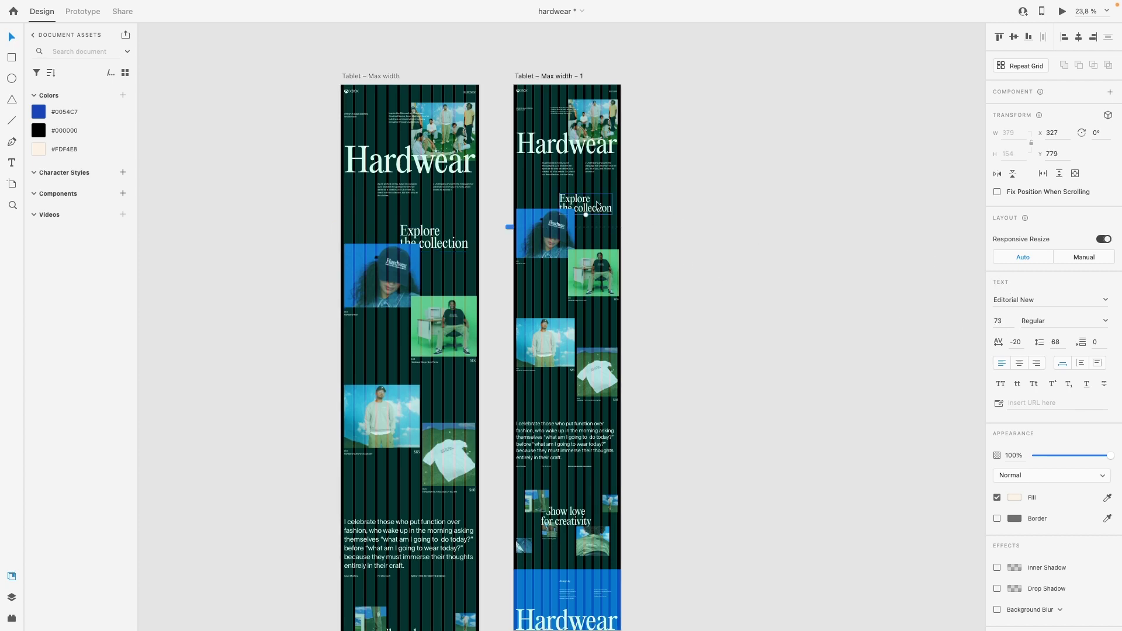
pyautogui.scroll(5, 601, 205)
pyautogui.scroll(2, 602, 205)
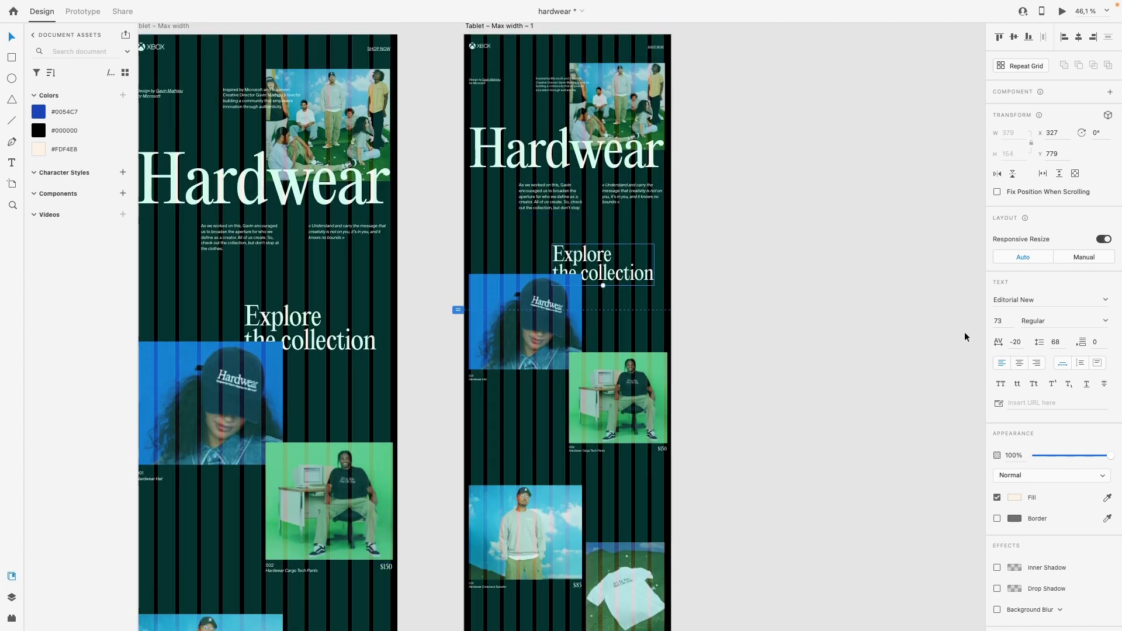
pyautogui.click(327, 317)
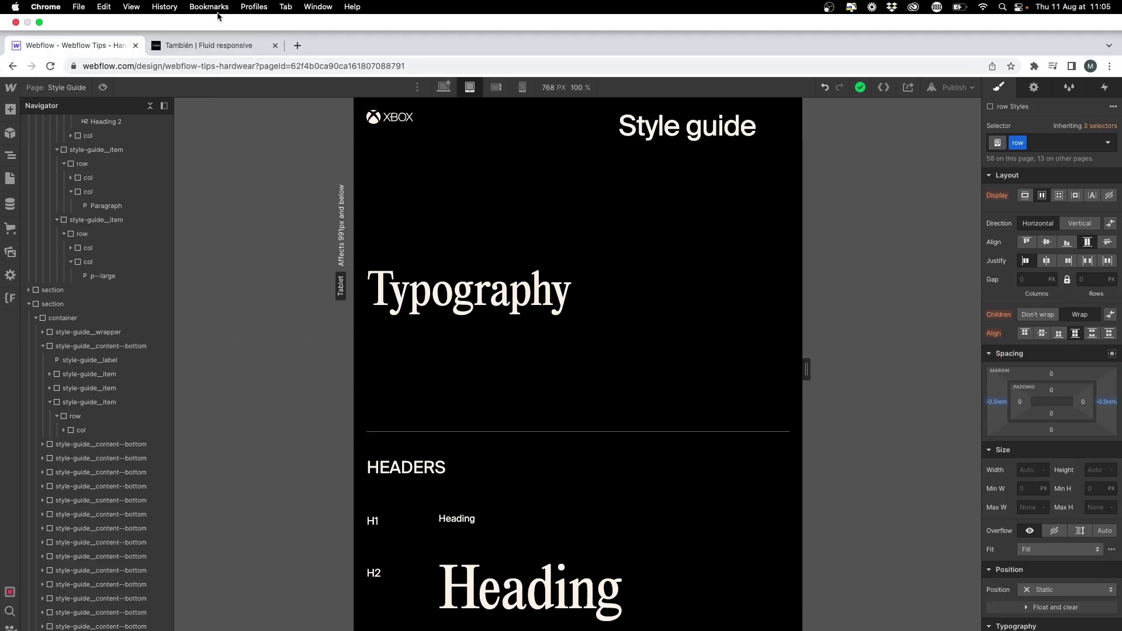
# Step: In the Fluid responsive calculator in the browser, enable the Tablet breakpoint and set its maximum font-size to 95 px
pyautogui.click(209, 6)
pyautogui.click(209, 45)
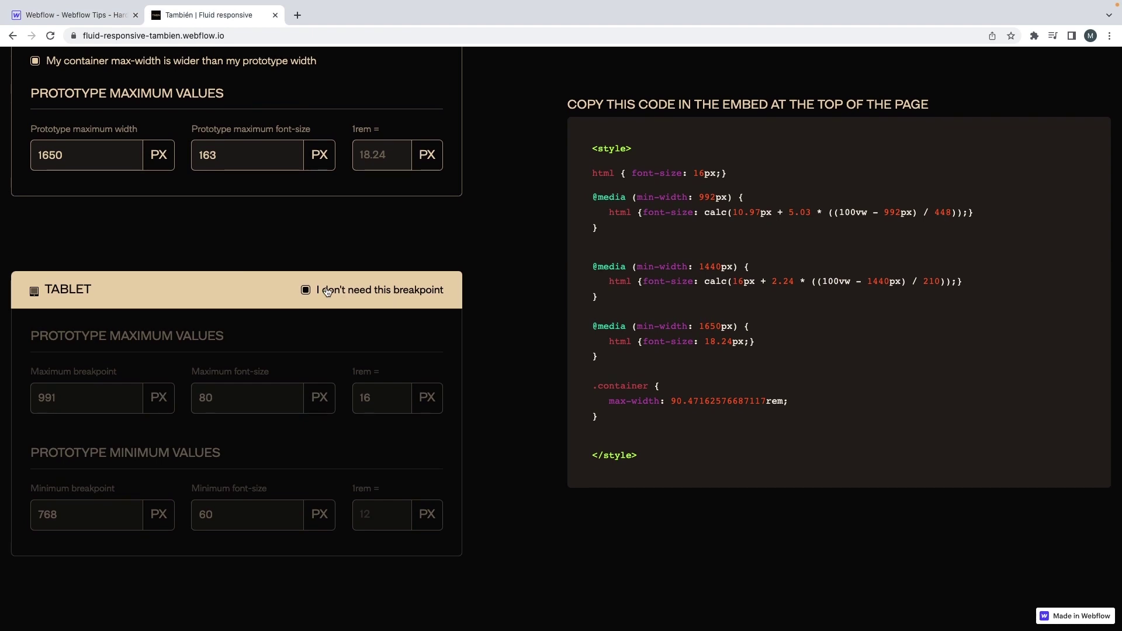
pyautogui.click(327, 292)
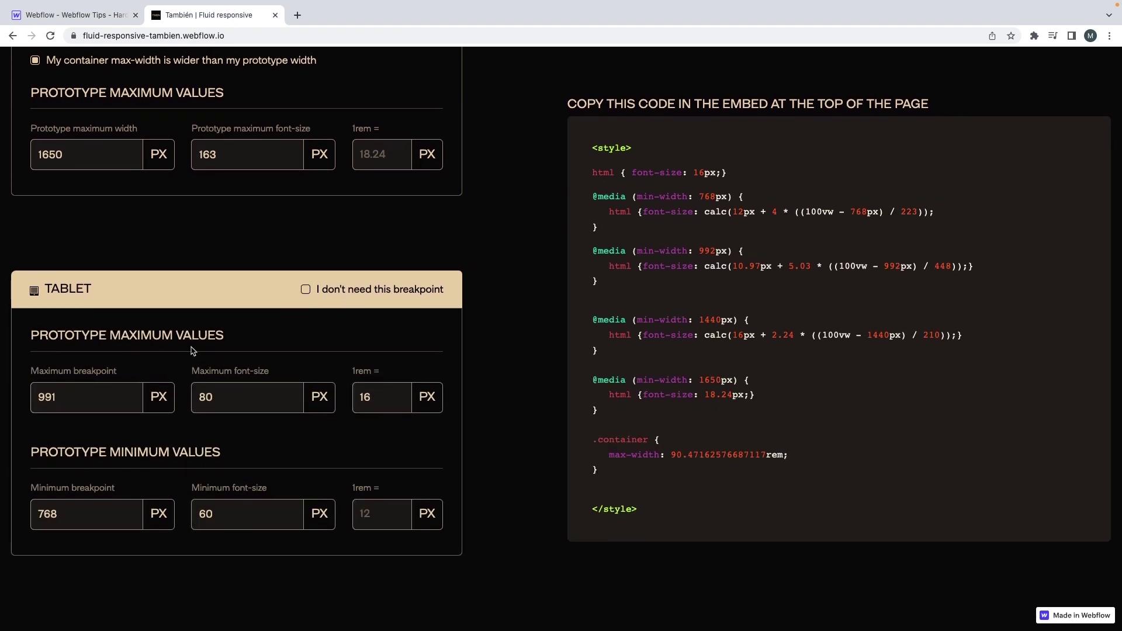
pyautogui.moveTo(270, 397); pyautogui.dragTo(166, 396)
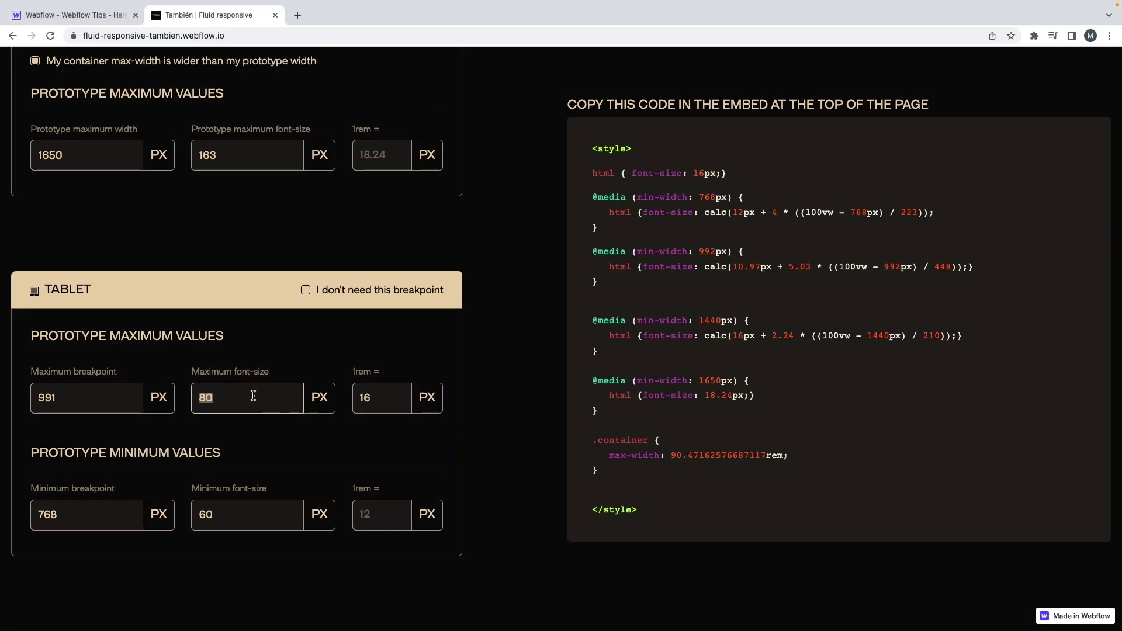
pyautogui.write('948')
pyautogui.press('BackSpace')
pyautogui.press('BackSpace')
pyautogui.write('5')
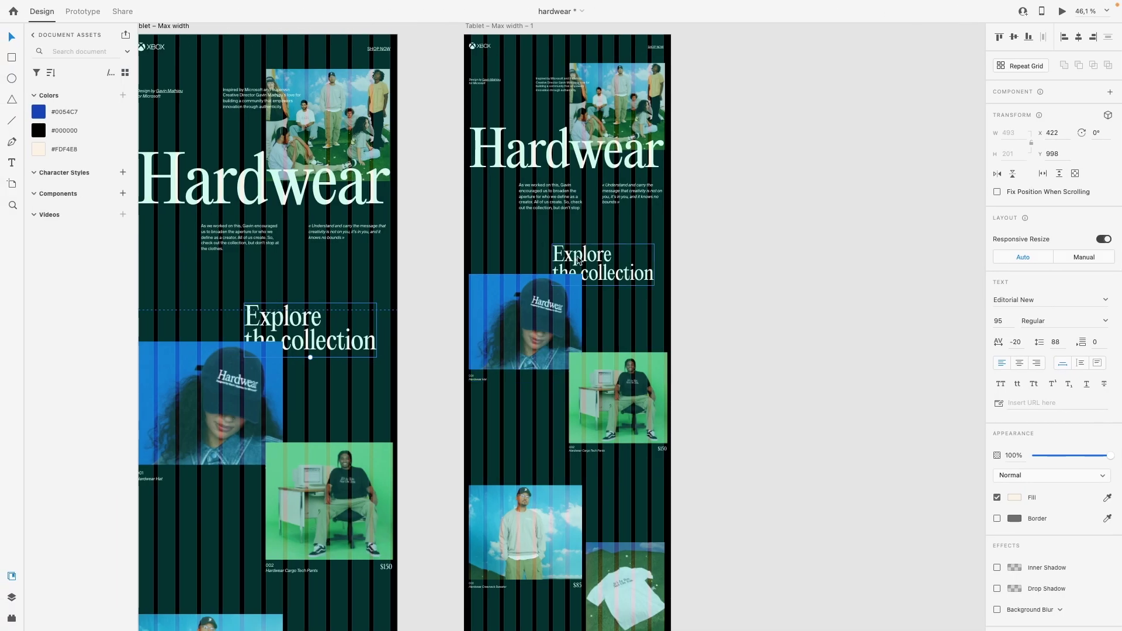
# Step: Check the heading's size on Adobe XD's 768-wide artboard and set the calculator's minimum tablet font-size to 73 px
pyautogui.click(578, 261)
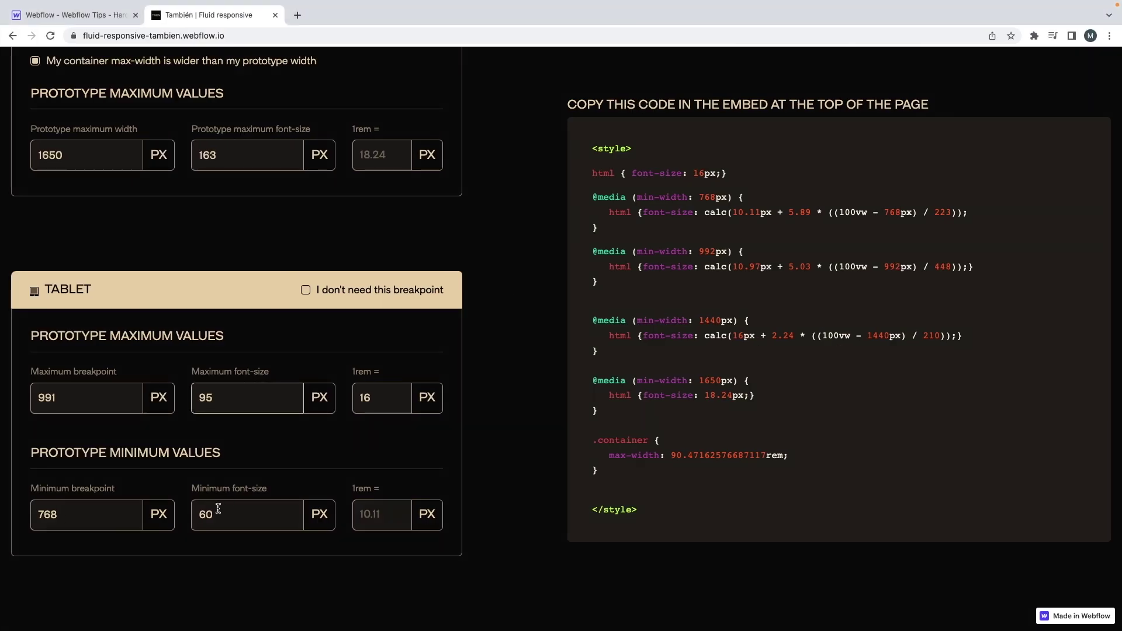
pyautogui.doubleClick(218, 508)
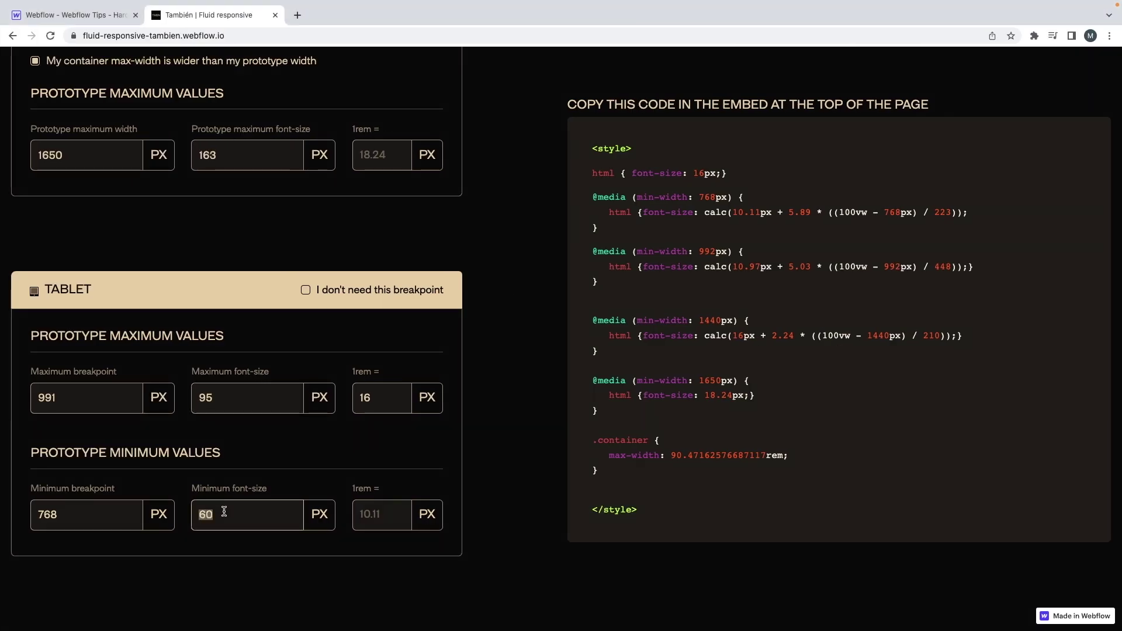
pyautogui.write('73')
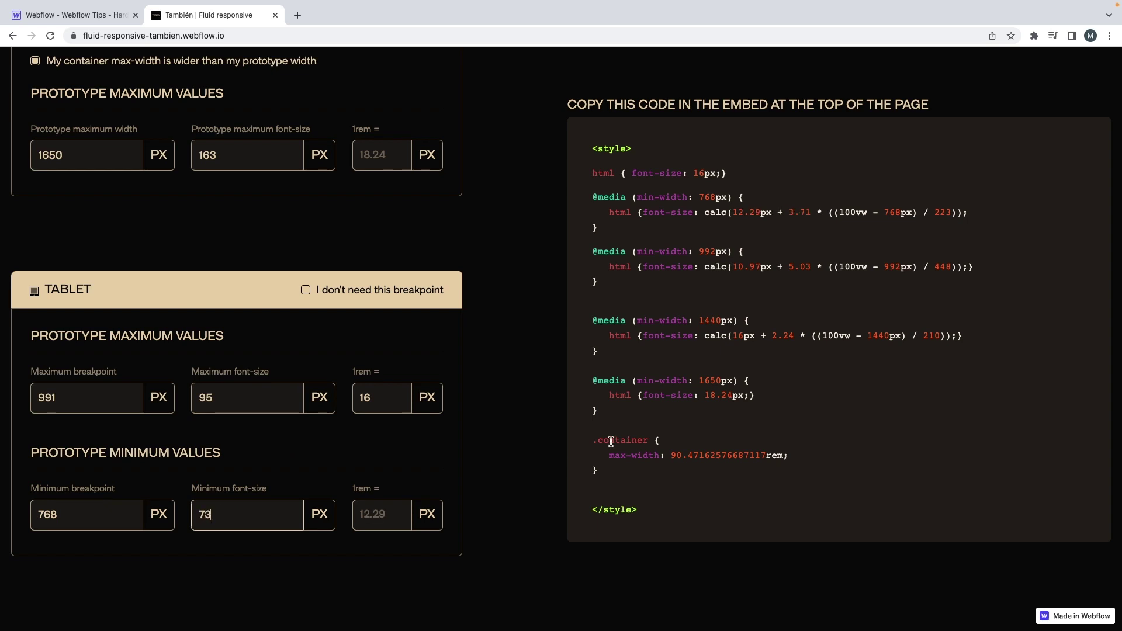
pyautogui.press('BackSpace')
pyautogui.write('3')
# Step: Copy the generated CSS rules between the style tags, from the html font-size through the .container max-width
pyautogui.moveTo(602, 477); pyautogui.dragTo(593, 170)
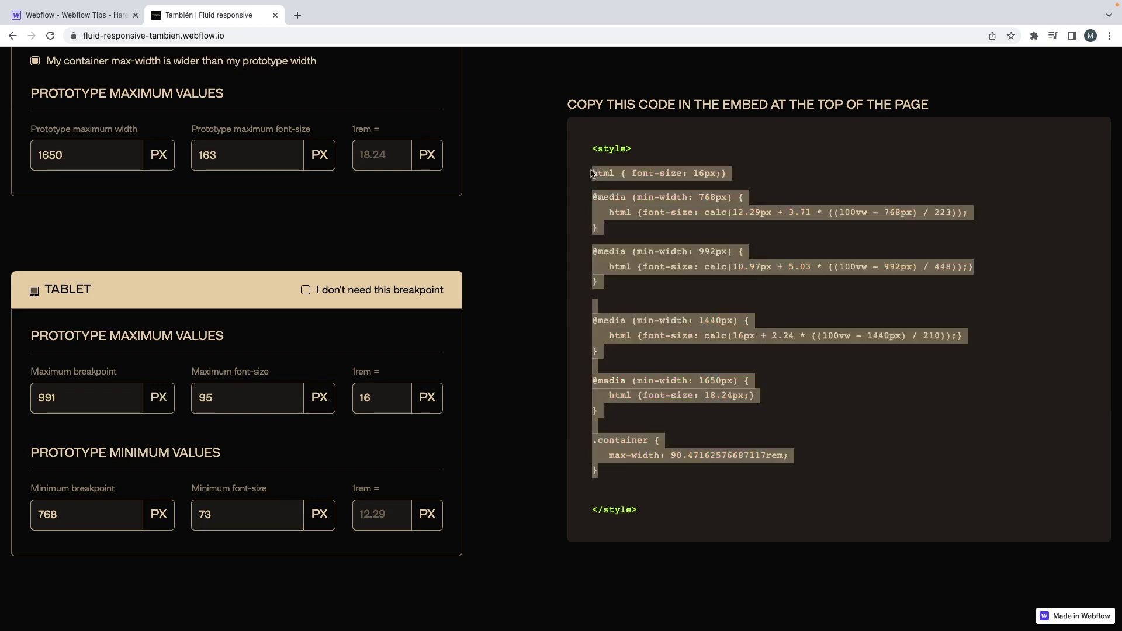
pyautogui.rightClick(609, 174)
pyautogui.click(630, 198)
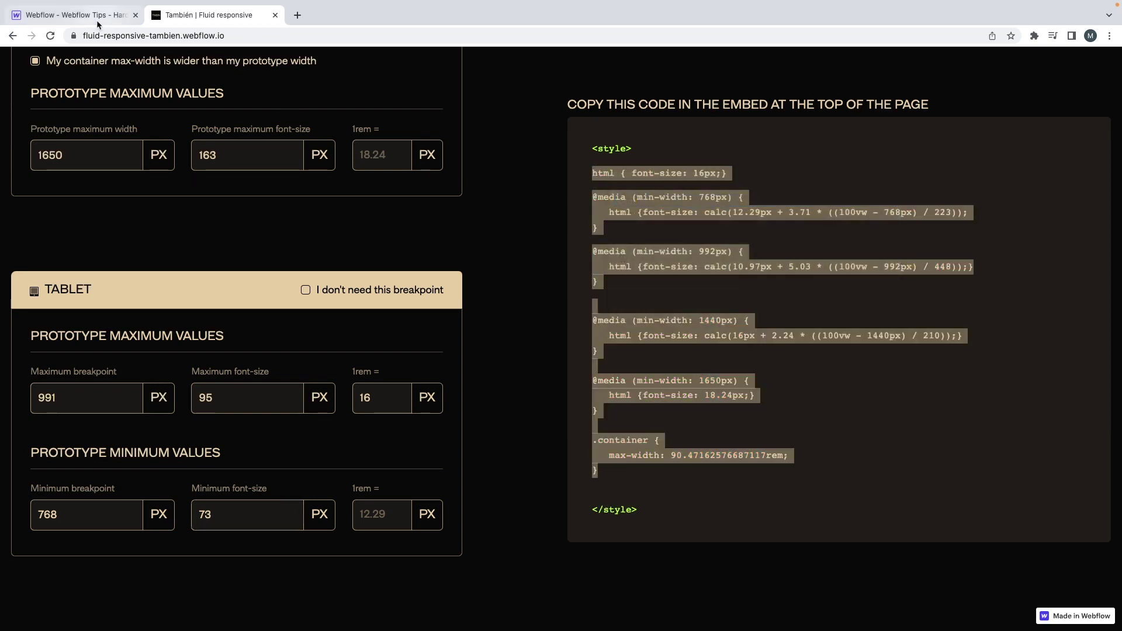
# Step: Switch to Webflow and open the code editor of the css-embed component on the Style Guide page
pyautogui.click(88, 16)
pyautogui.scroll(5, 54, 131)
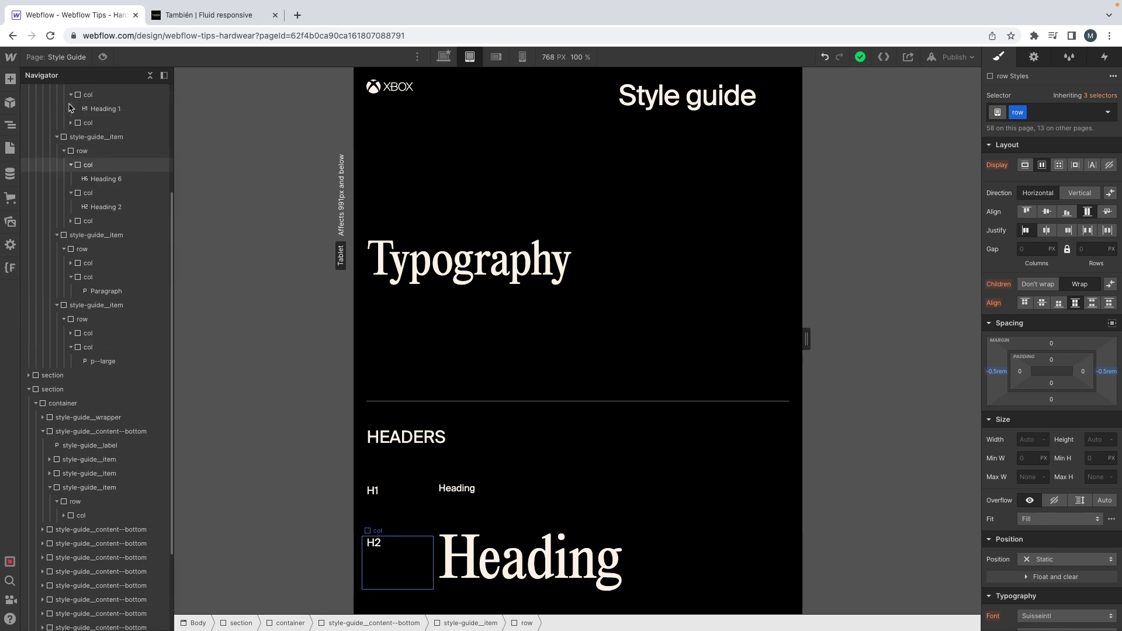
pyautogui.doubleClick(47, 104)
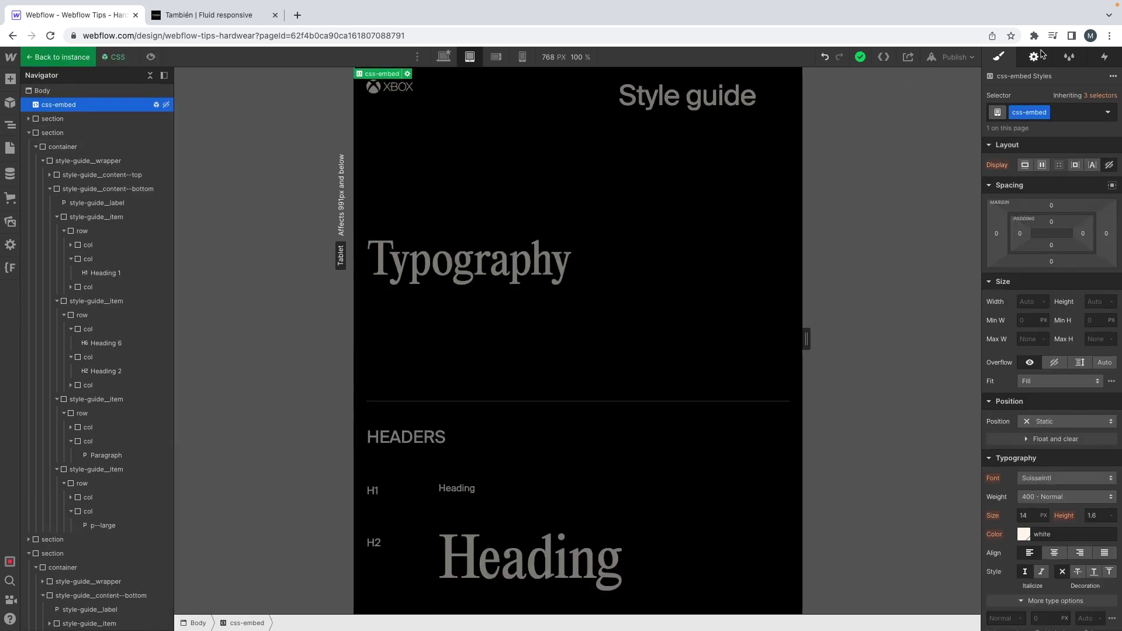
pyautogui.click(1034, 57)
pyautogui.click(1047, 380)
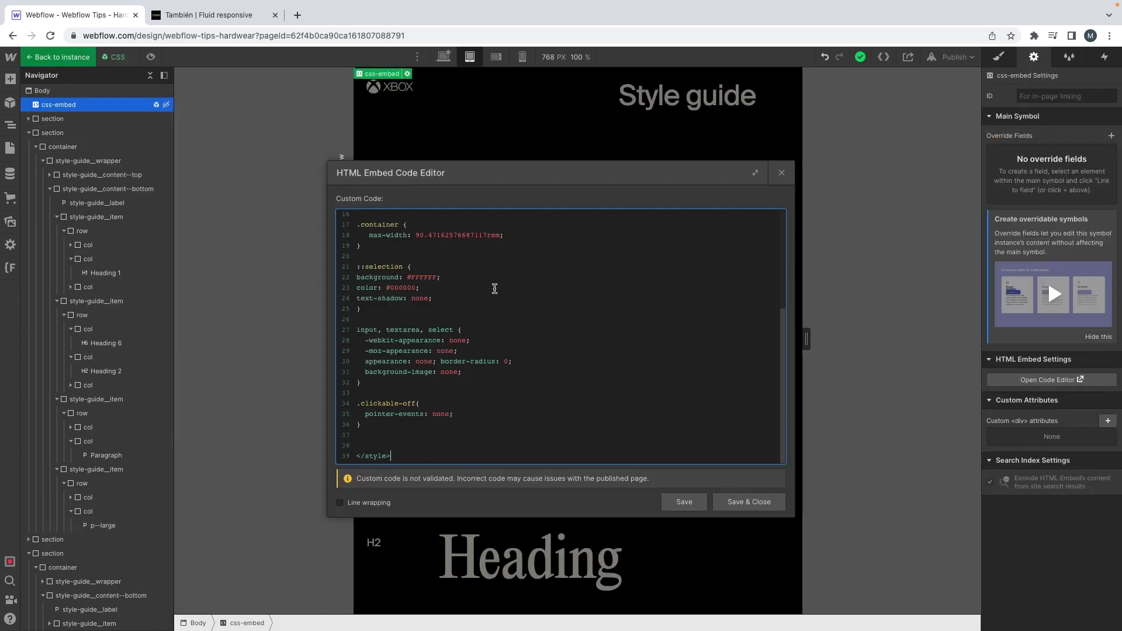
# Step: Replace the embed's existing html font-size, media query and .container rules with the copied fluid responsive CSS
pyautogui.moveTo(361, 420); pyautogui.dragTo(357, 238)
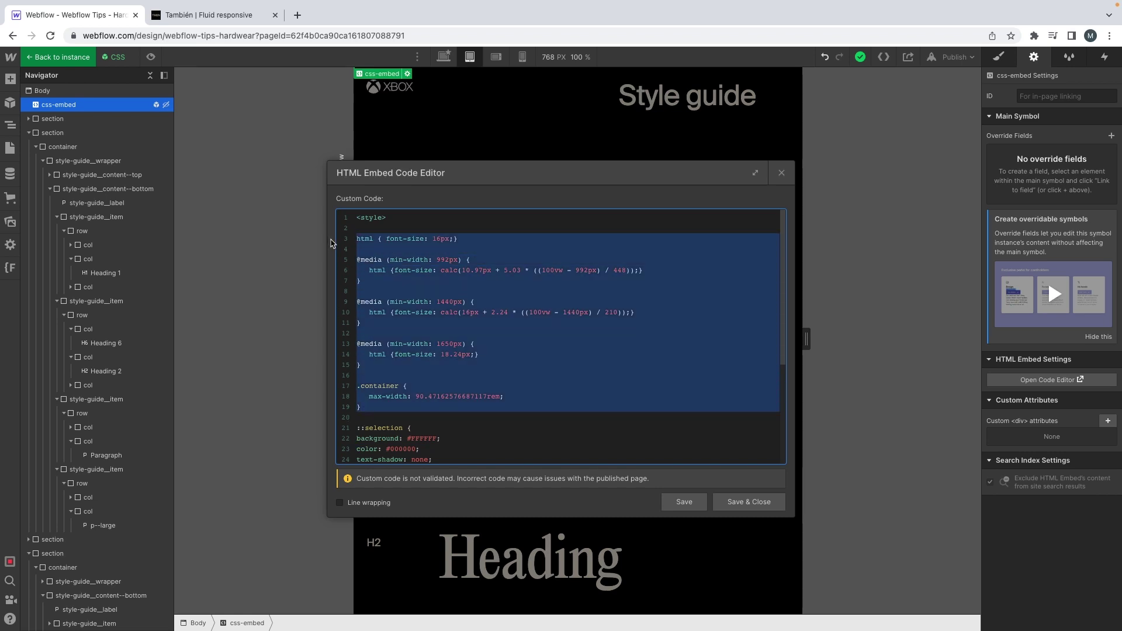
pyautogui.press('BackSpace')
pyautogui.hotkey('ctrl', 'v')
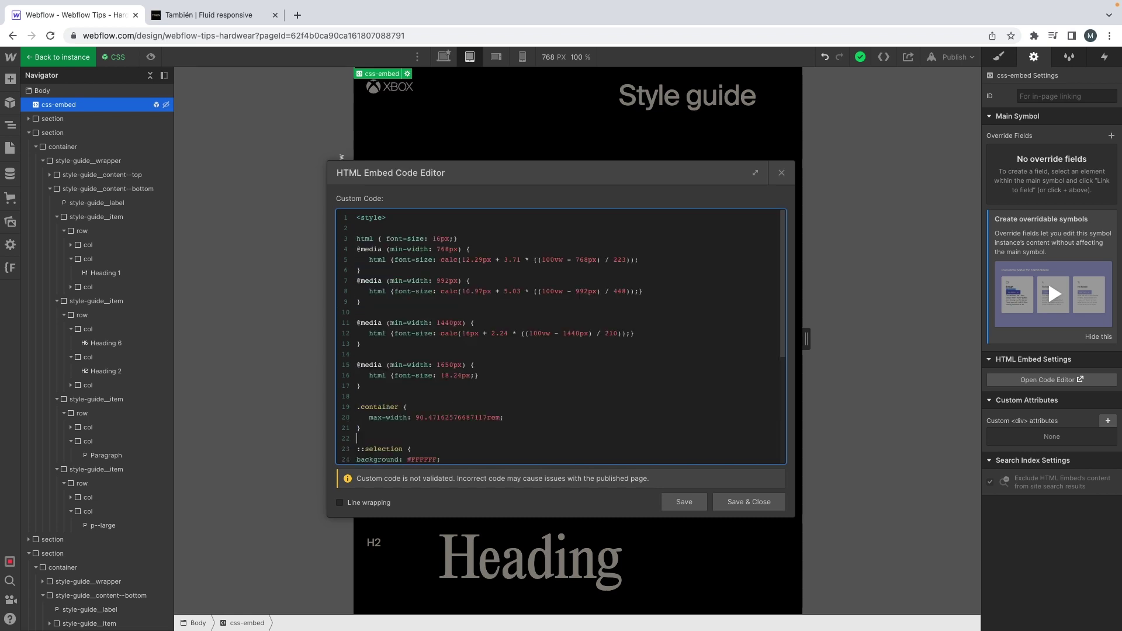
# Step: Add blank lines around the first media query in the embed code, and save and close the code editor
pyautogui.press('Return')
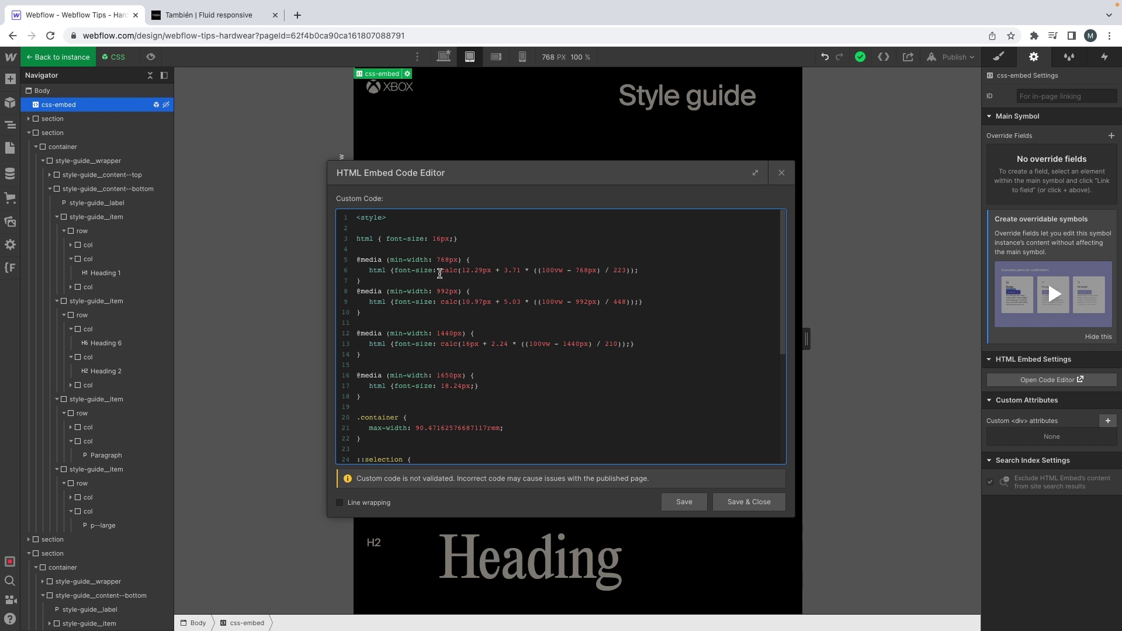
pyautogui.press('super+z')
pyautogui.press('super+shift+z')
pyautogui.press('Return')
pyautogui.scroll(-2, 550, 314)
pyautogui.click(746, 501)
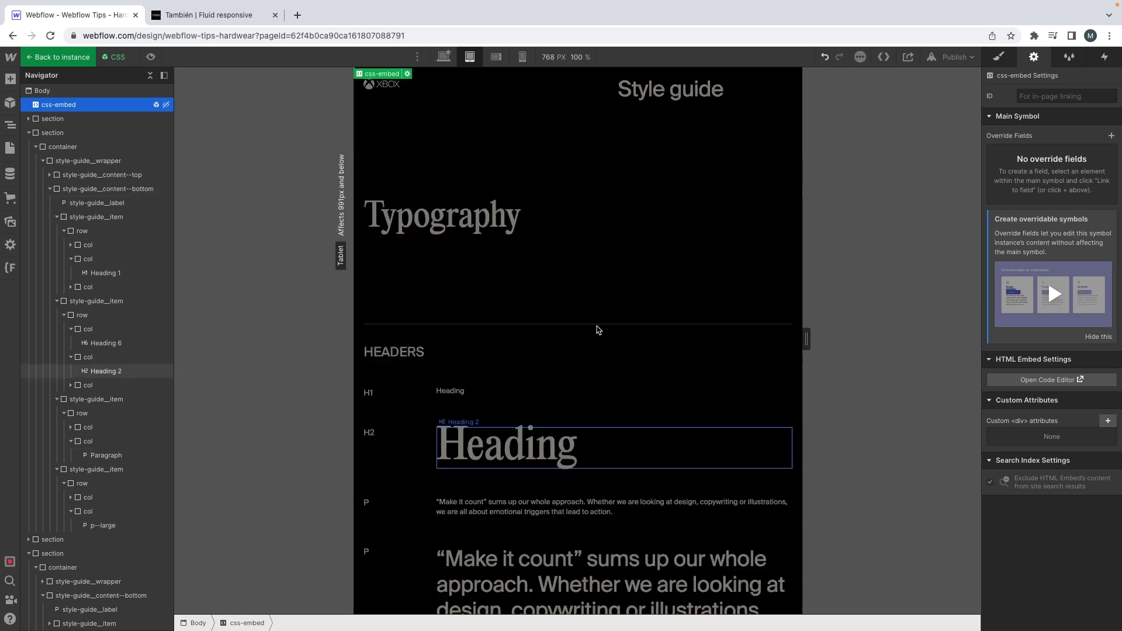
# Step: Preview the Style Guide page and widen the canvas from tablet to desktop to check how the typography scales
pyautogui.click(148, 55)
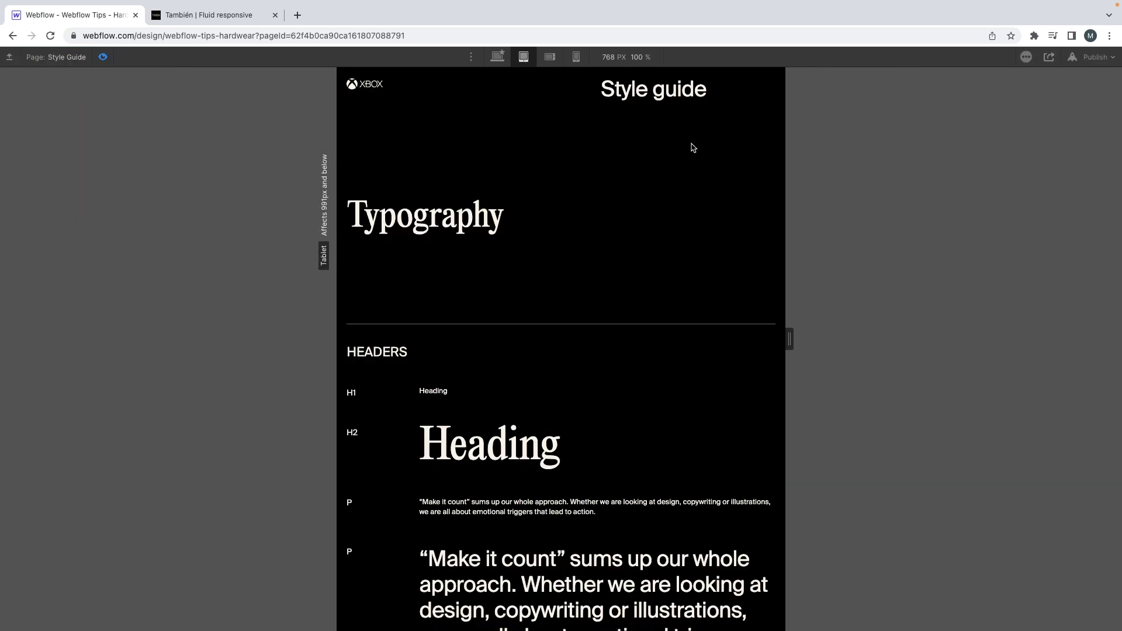
pyautogui.moveTo(782, 186); pyautogui.dragTo(1009, 193)
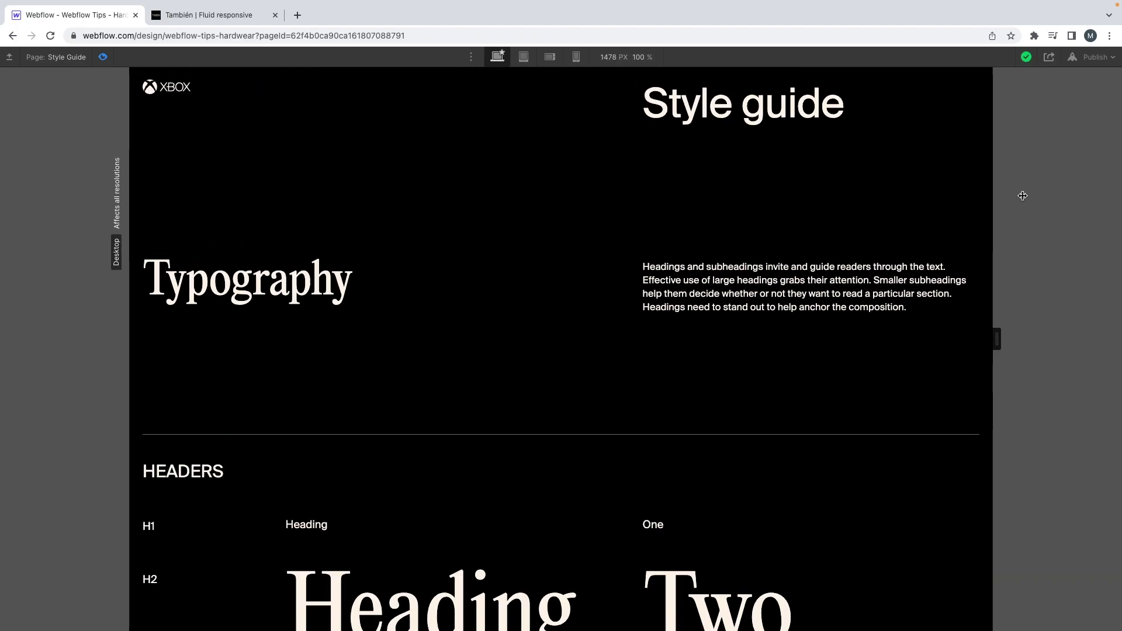
pyautogui.scroll(-6, 716, 196)
pyautogui.scroll(-7, 708, 199)
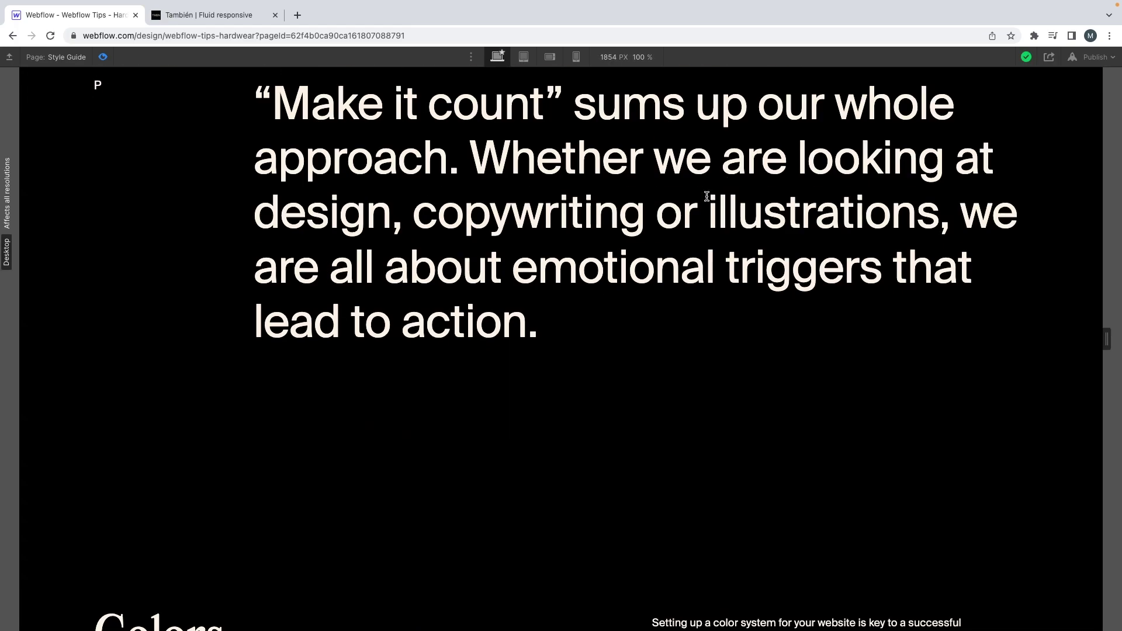
pyautogui.scroll(13, 708, 199)
# Step: Open the Home page at the tablet breakpoint and leave preview mode
pyautogui.click(57, 57)
pyautogui.click(76, 148)
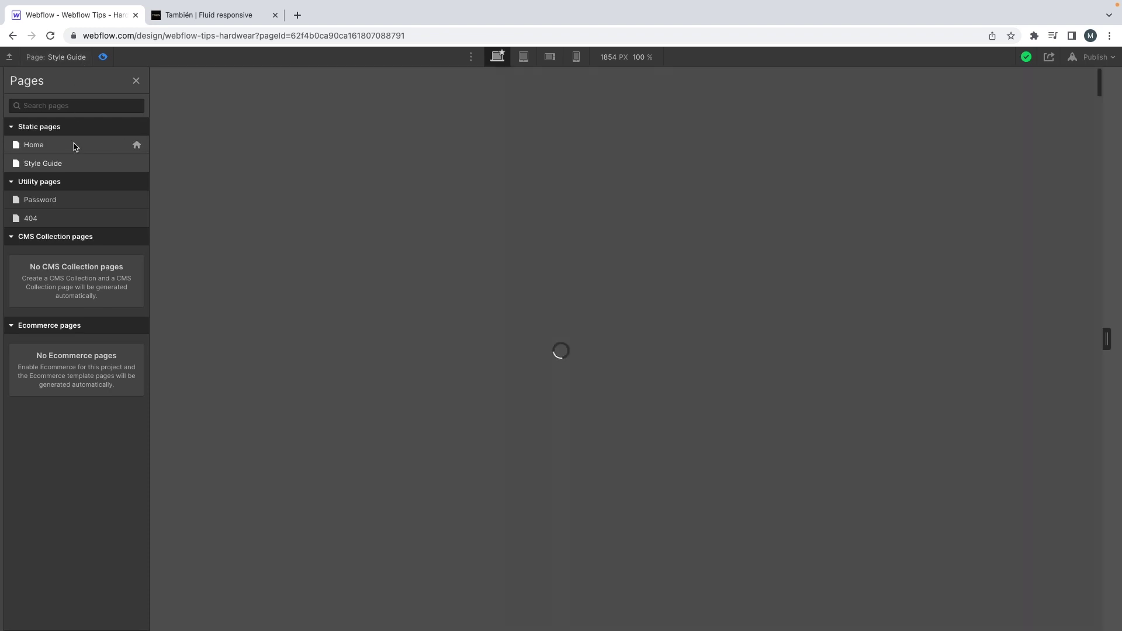
pyautogui.click(521, 58)
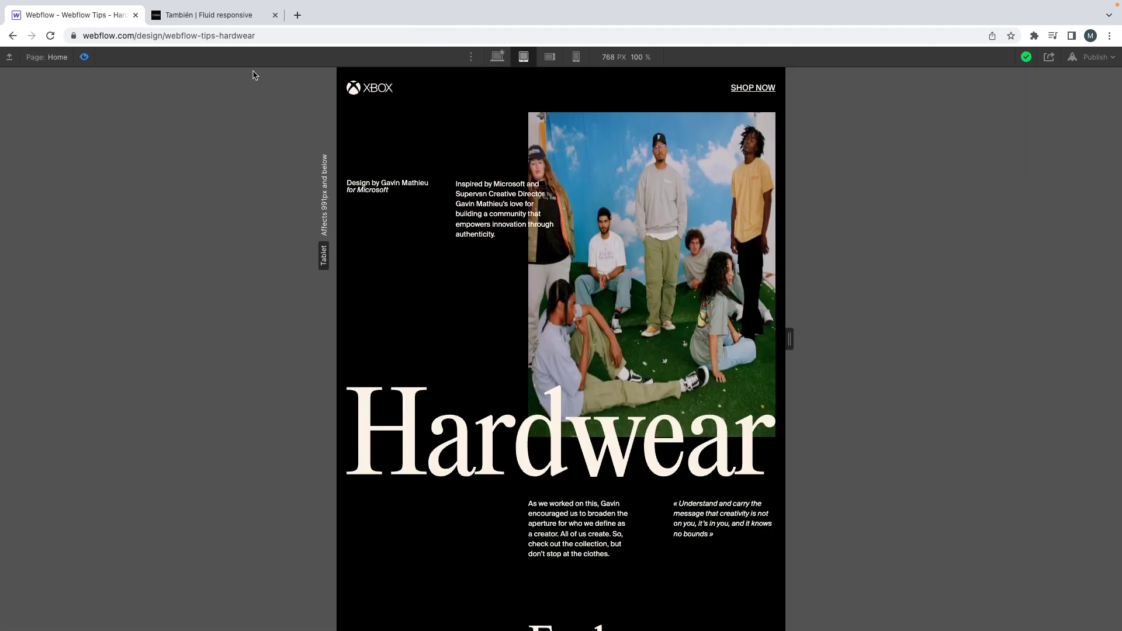
pyautogui.click(83, 58)
# Step: Compare the Home page hero at tablet width with the Tablet – Max width – 1 artboard in Adobe XD
pyautogui.hotkey('ctrl', 'Left')
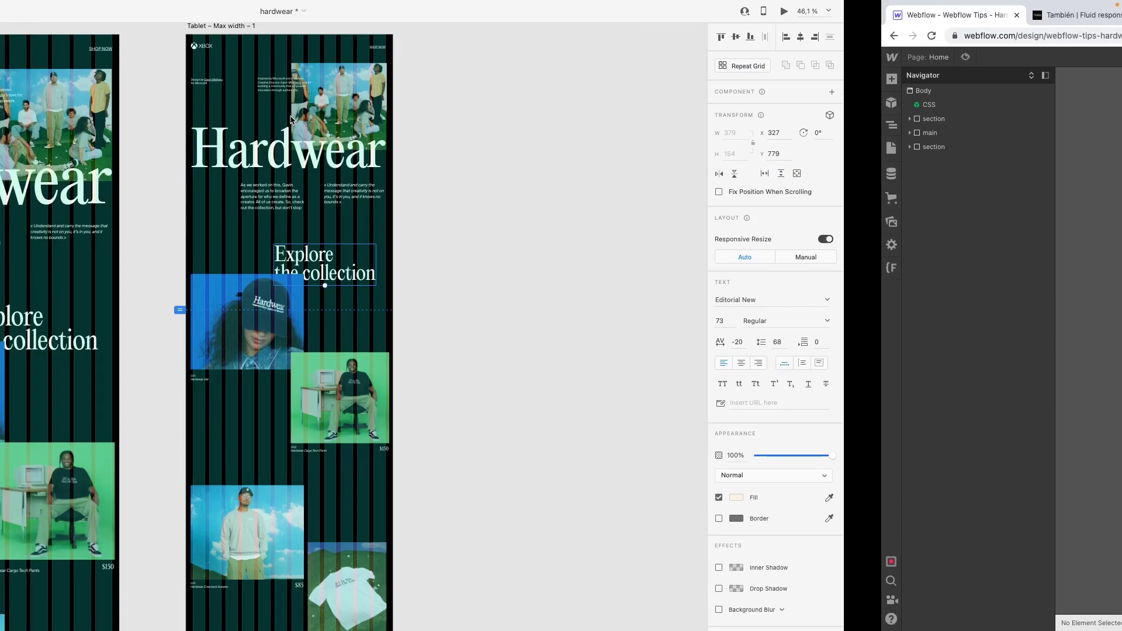
pyautogui.scroll(3, 417, 171)
pyautogui.scroll(3, 496, 232)
pyautogui.hotkey('ctrl', 'shift', "'")
pyautogui.scroll(6, 496, 234)
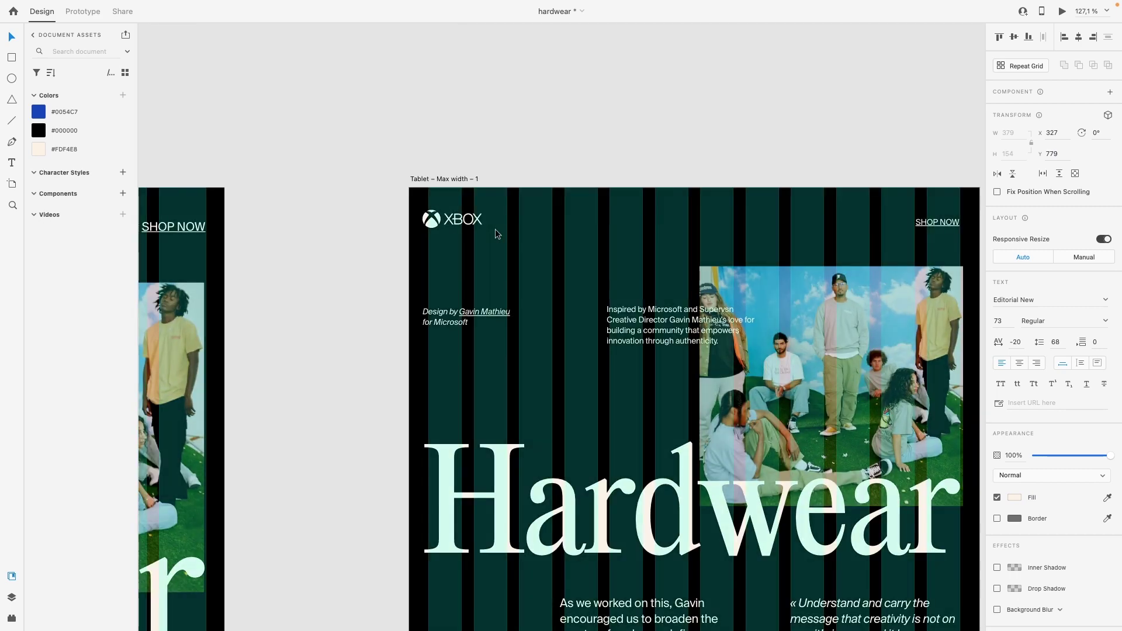
pyautogui.hotkey('ctrl', 'Right')
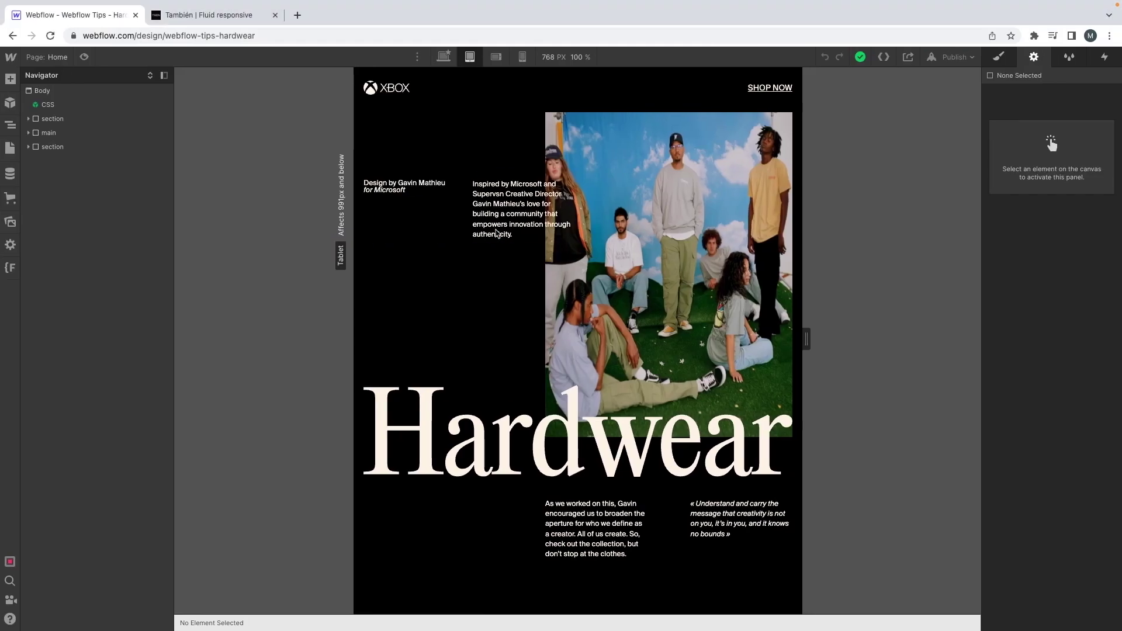
pyautogui.hotkey('ctrl', 'Left')
pyautogui.hotkey('ctrl', 'Right')
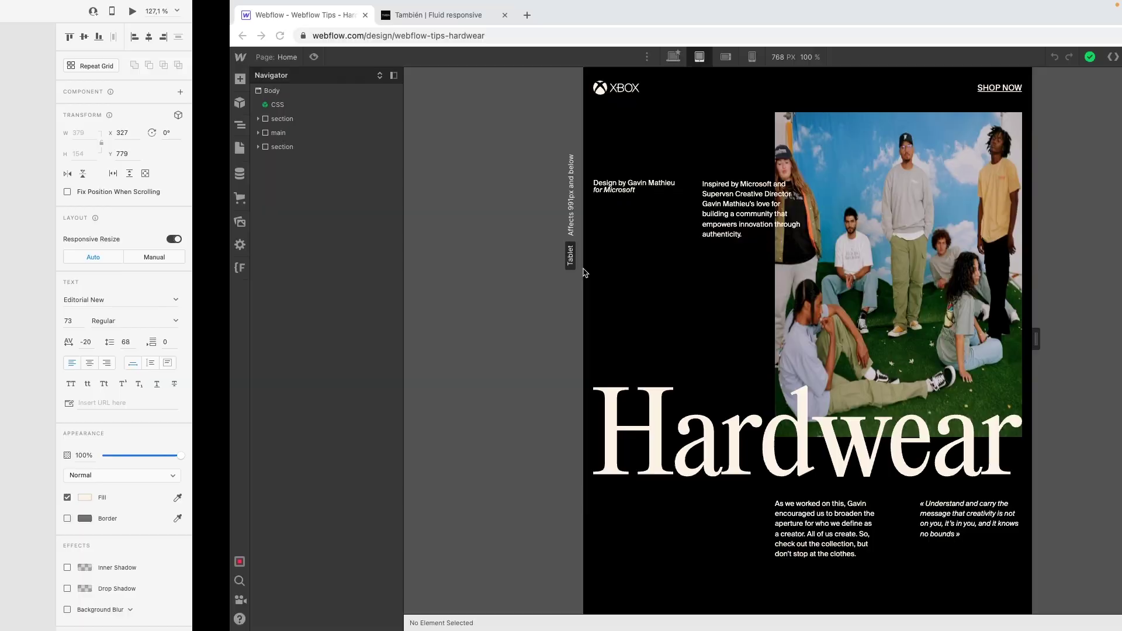
# Step: Set the hero__image fit to Cover at the desktop breakpoint and return to the tablet breakpoint
pyautogui.click(592, 175)
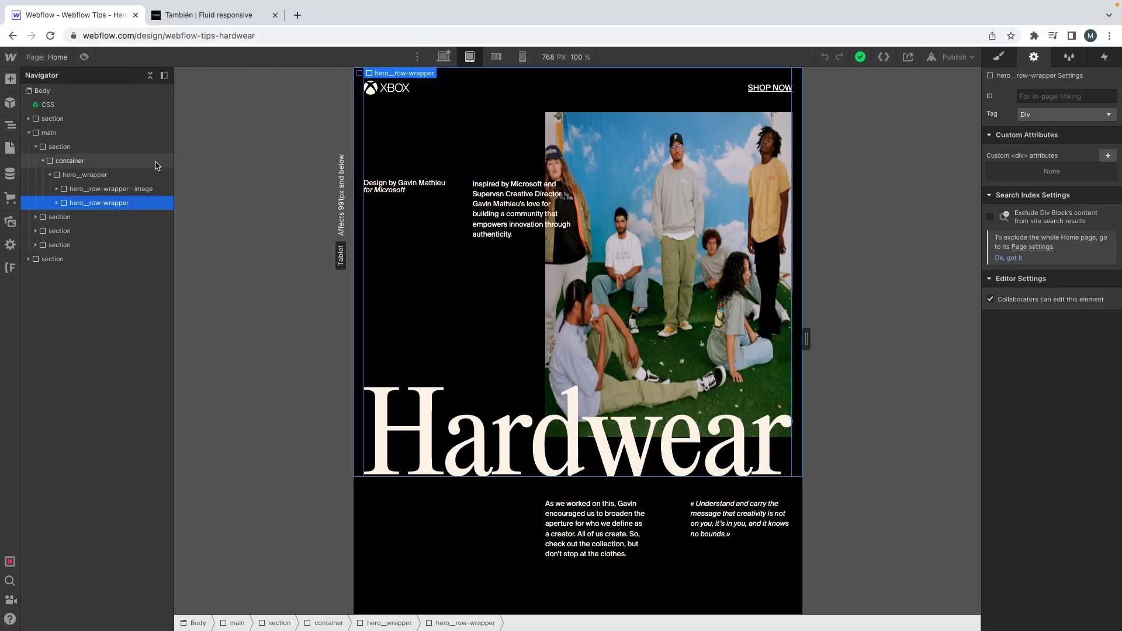
pyautogui.click(56, 189)
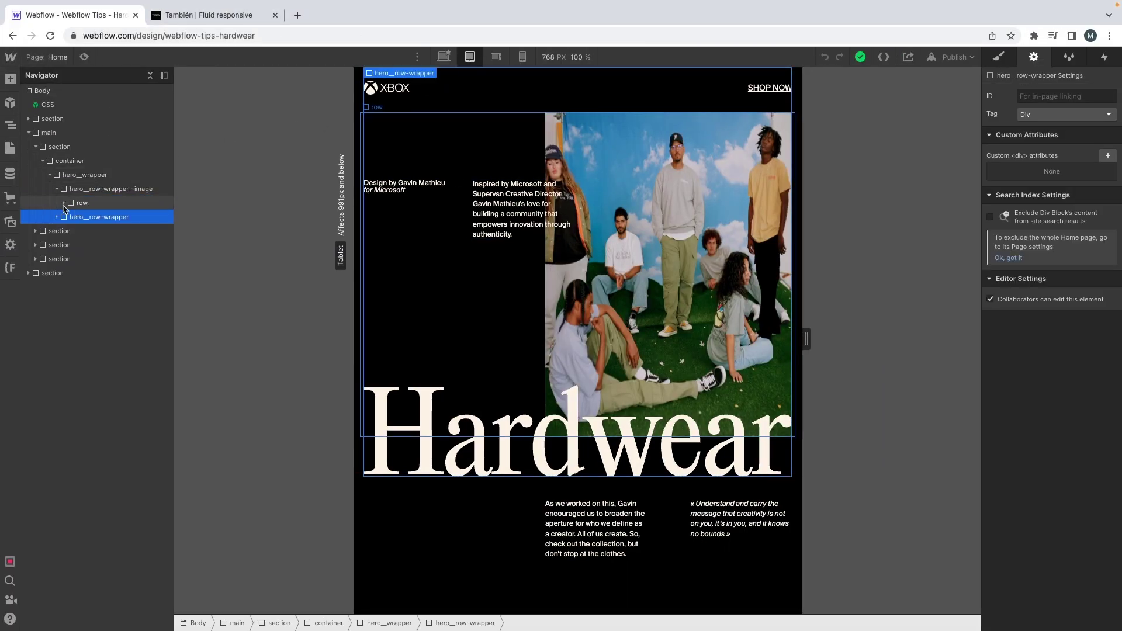
pyautogui.click(64, 202)
pyautogui.click(71, 217)
pyautogui.click(76, 231)
pyautogui.click(108, 244)
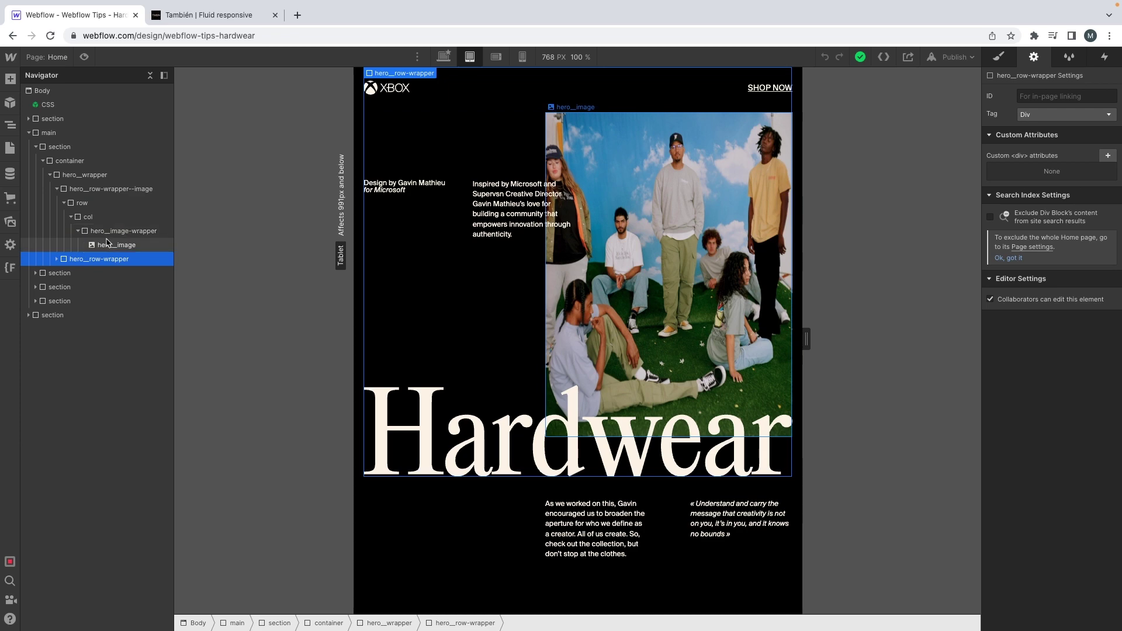
pyautogui.click(998, 58)
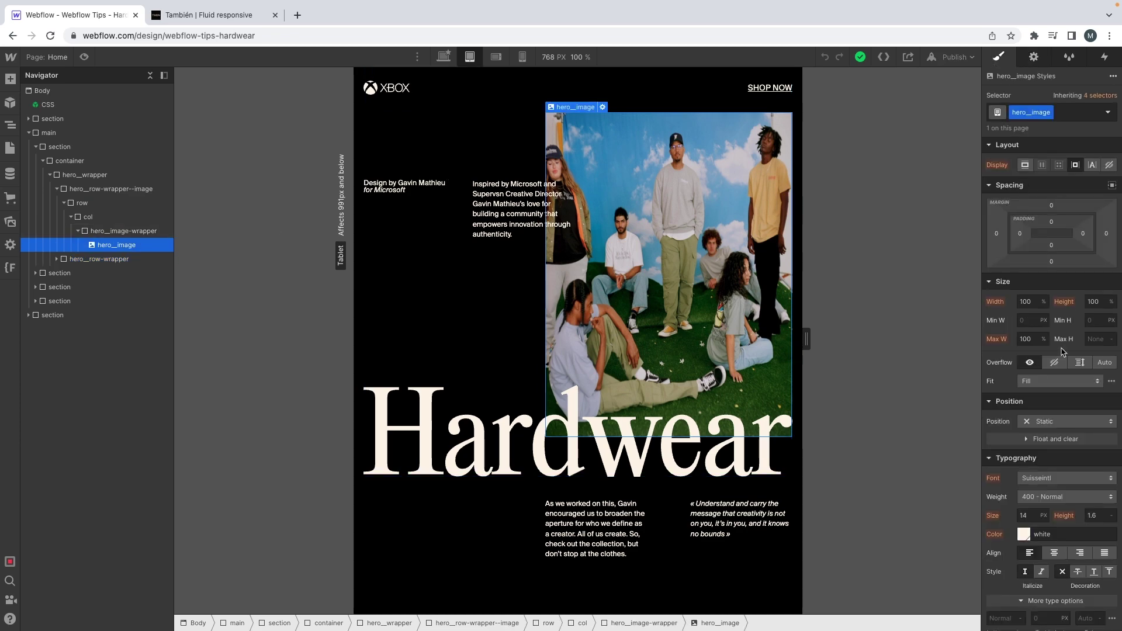
pyautogui.click(443, 57)
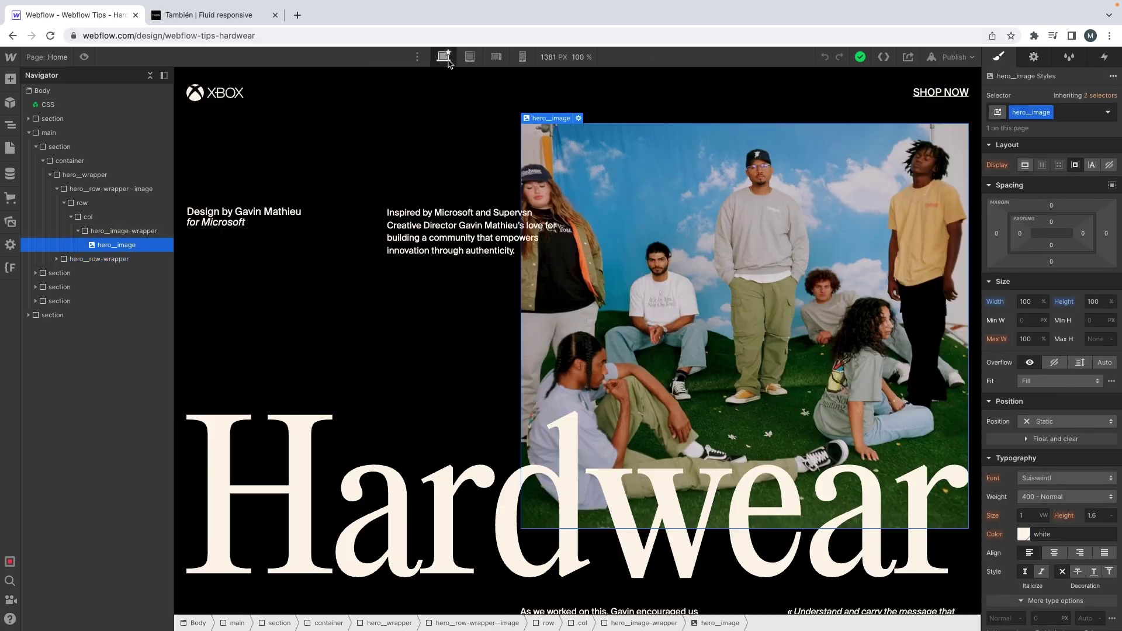
pyautogui.click(1059, 380)
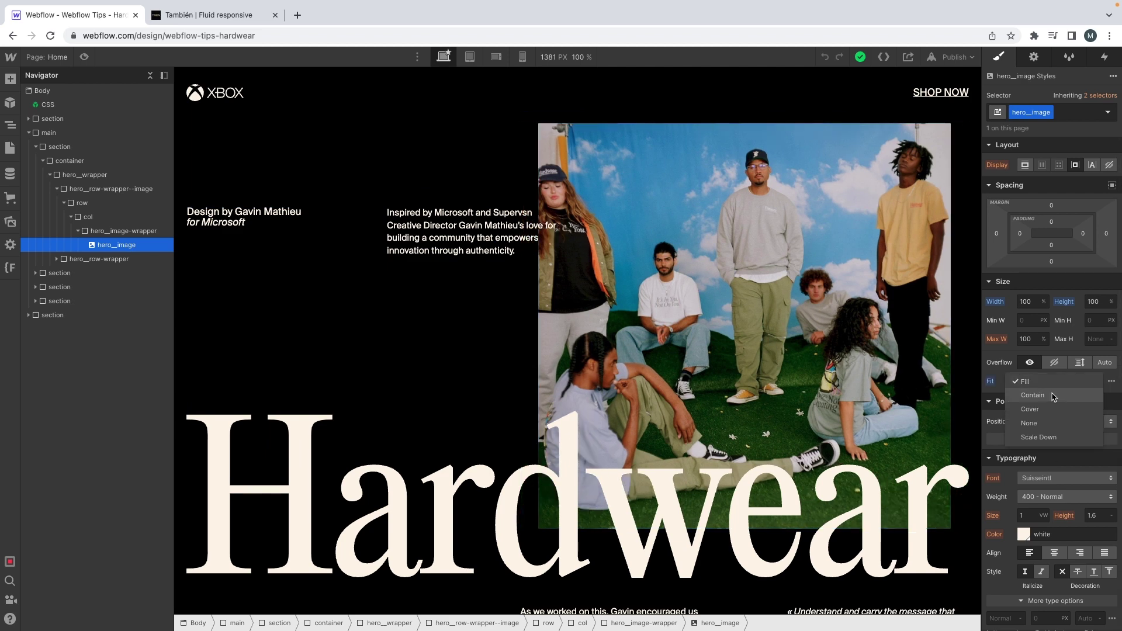
pyautogui.click(1051, 409)
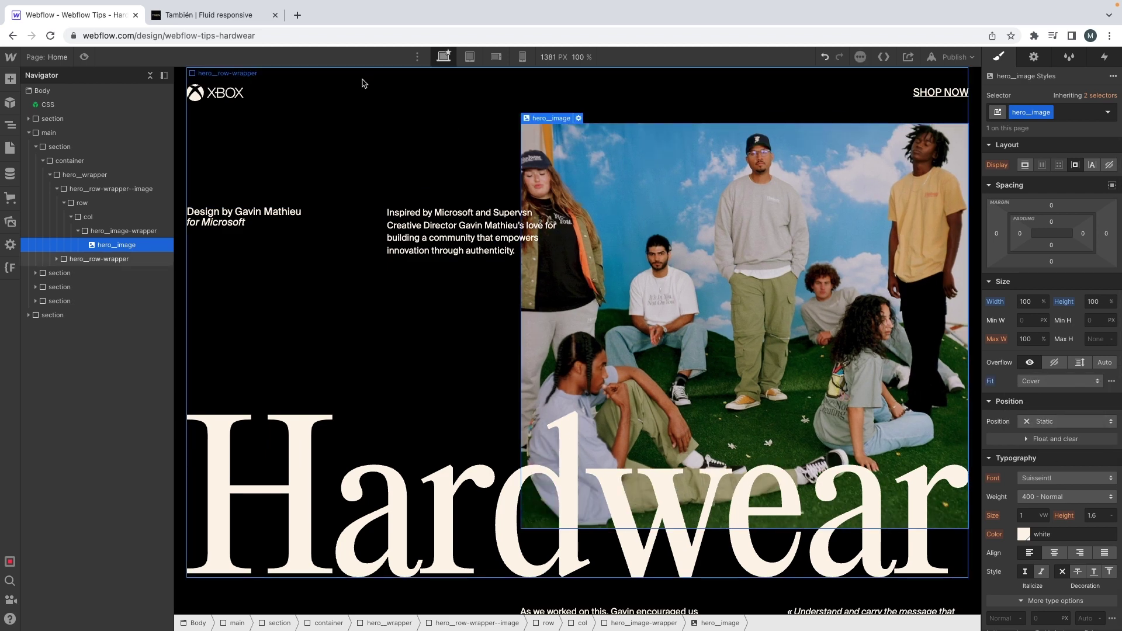
pyautogui.click(469, 57)
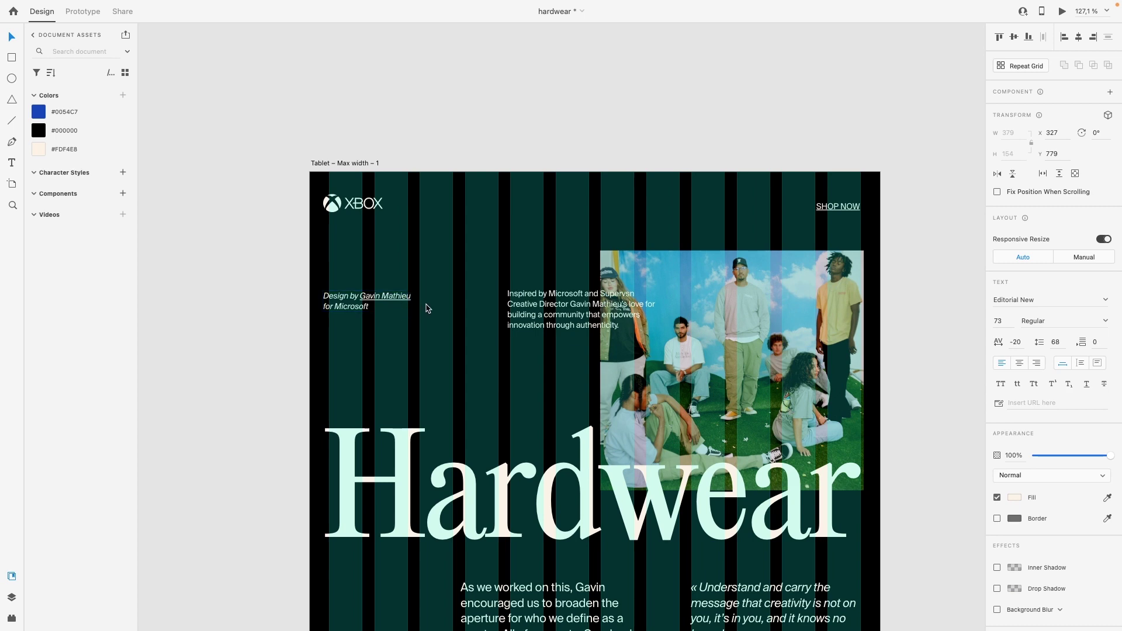
# Step: Switch to Adobe XD, show the layout grid and delete the Tablet – Max width and Tablet – Max width – 1 artboards
pyautogui.scroll(-5, 506, 312)
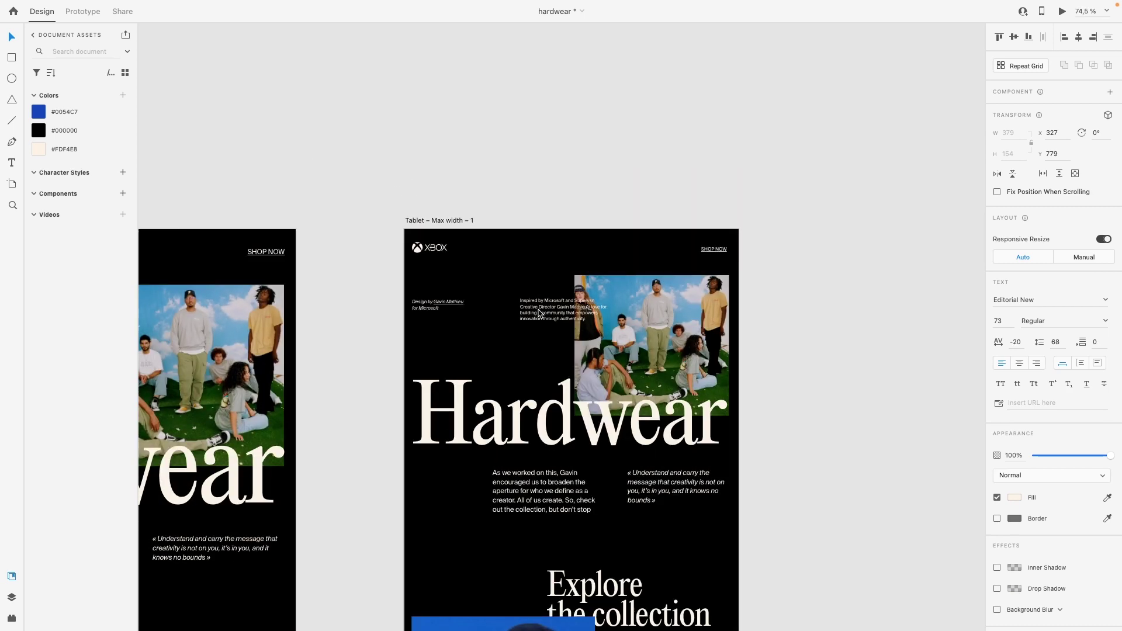
pyautogui.hscroll(-3, 539, 313)
pyautogui.hotkey('ctrl', 'shift', "'")
pyautogui.click(185, 246)
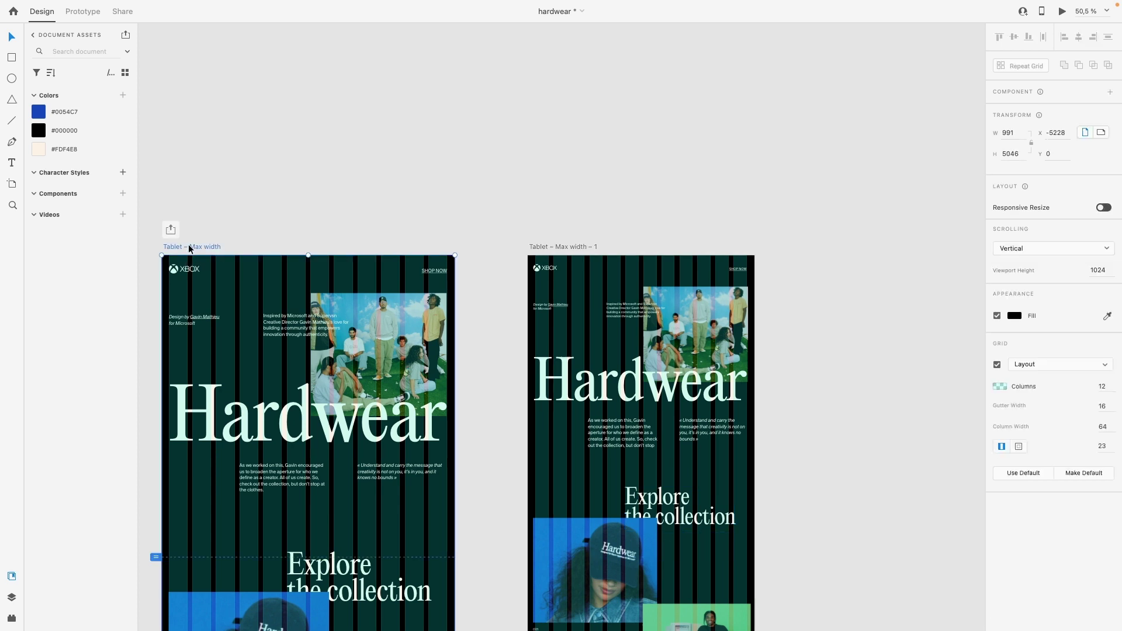
pyautogui.keyDown('shift'); pyautogui.click(544, 247); pyautogui.keyUp('shift')
pyautogui.press('Delete')
# Step: Check the hero credit text's column span on the XD Tablet artboard and add the combo class col-md-4 to its column in Webflow
pyautogui.hscroll(10, 551, 249)
pyautogui.hscroll(10, 550, 249)
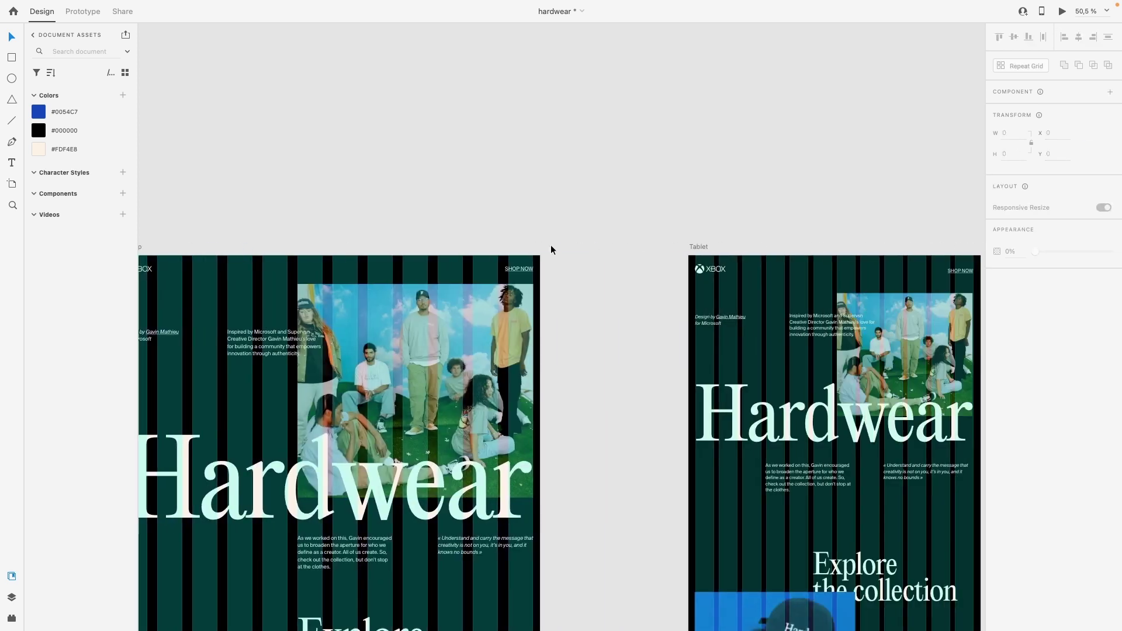
pyautogui.scroll(5, 552, 244)
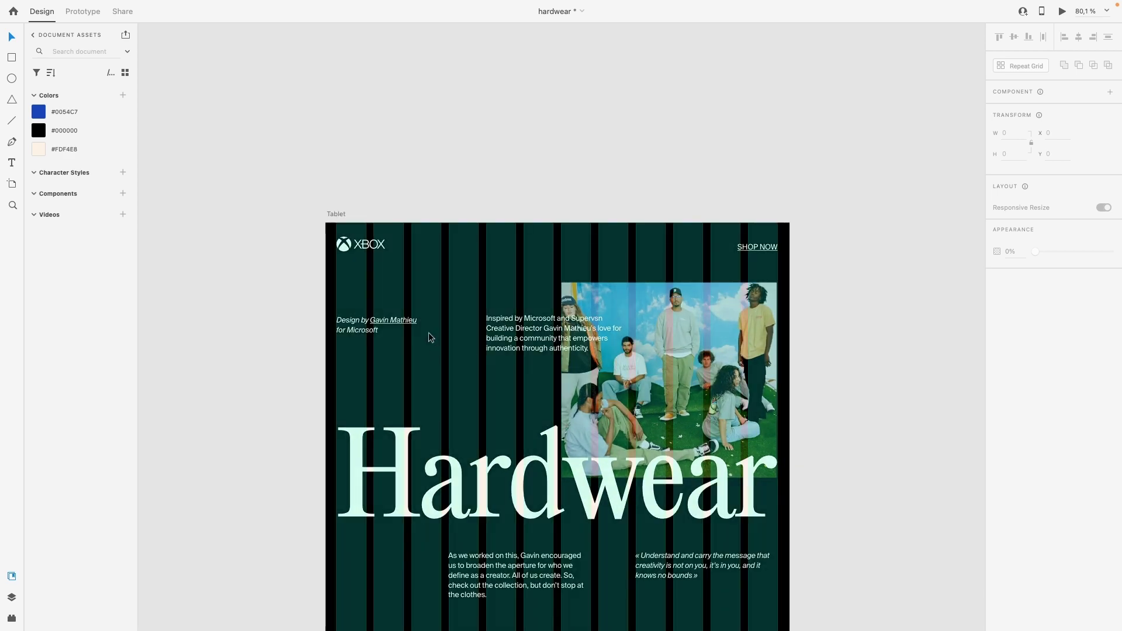
pyautogui.scroll(4, 428, 333)
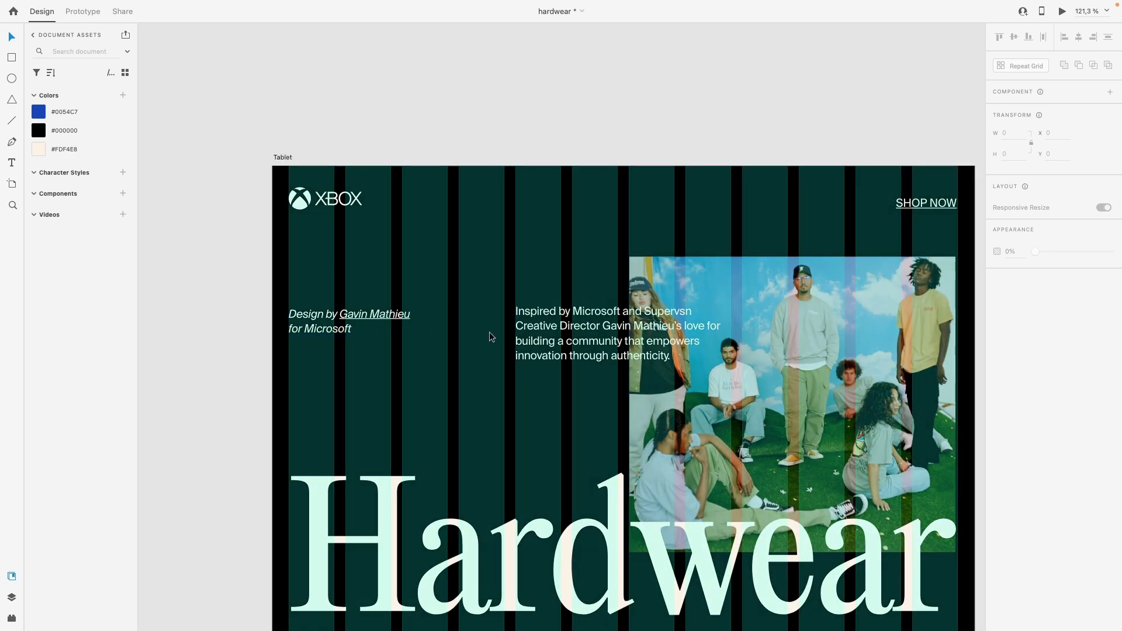
pyautogui.moveTo(506, 310); pyautogui.dragTo(289, 360)
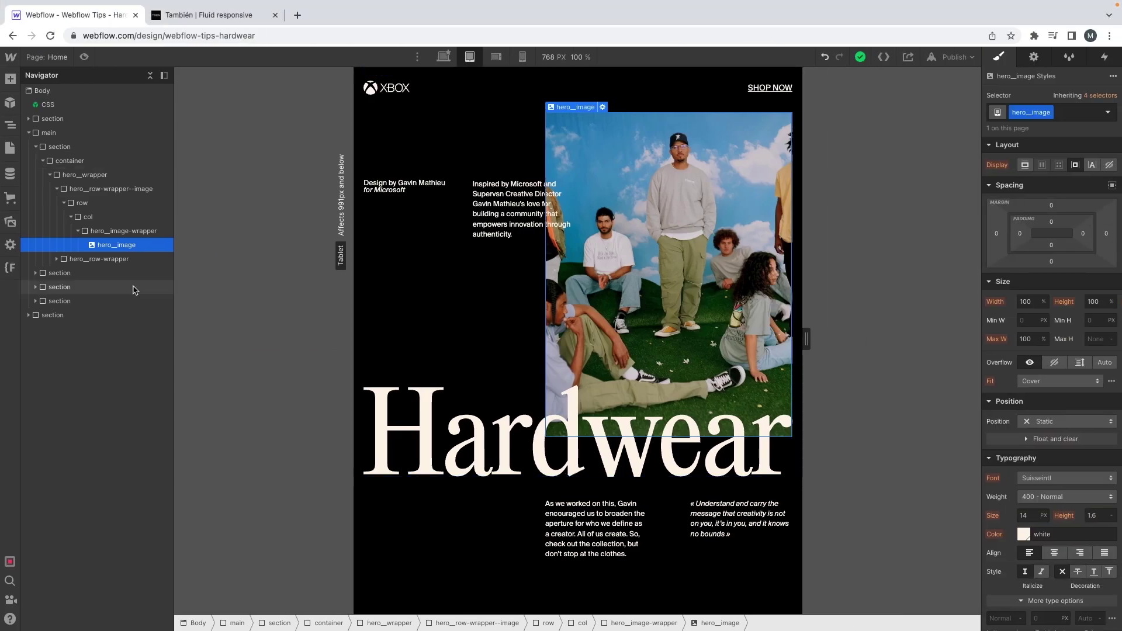
pyautogui.click(406, 214)
pyautogui.hotkey('ctrl', 'Return')
pyautogui.write('col-md-4')
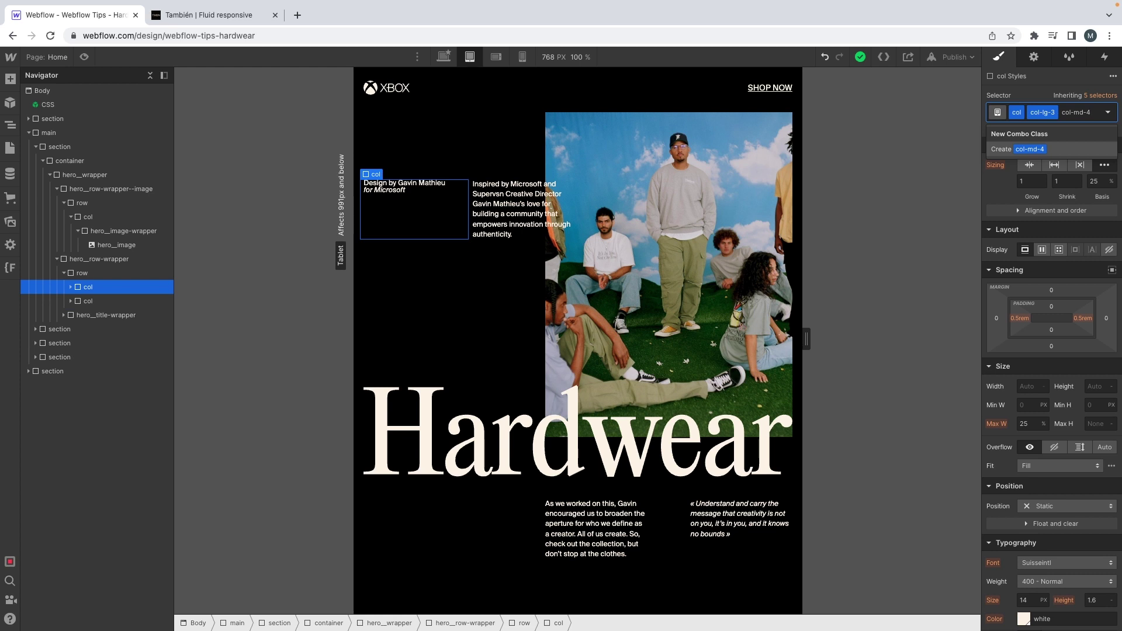
pyautogui.press('Return')
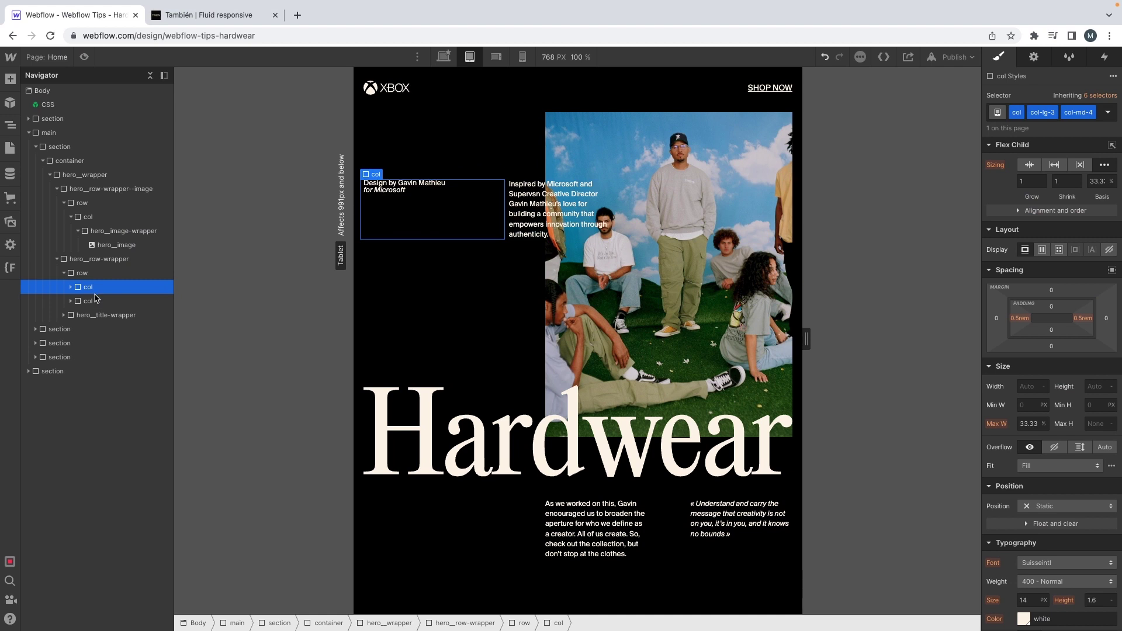
# Step: Add the col-md-4 combo class to the second hero column, holding the "Inspired by Microsoft" paragraph
pyautogui.click(93, 301)
pyautogui.hotkey('ctrl', 'Return')
pyautogui.write('col-md-4')
pyautogui.press('Return')
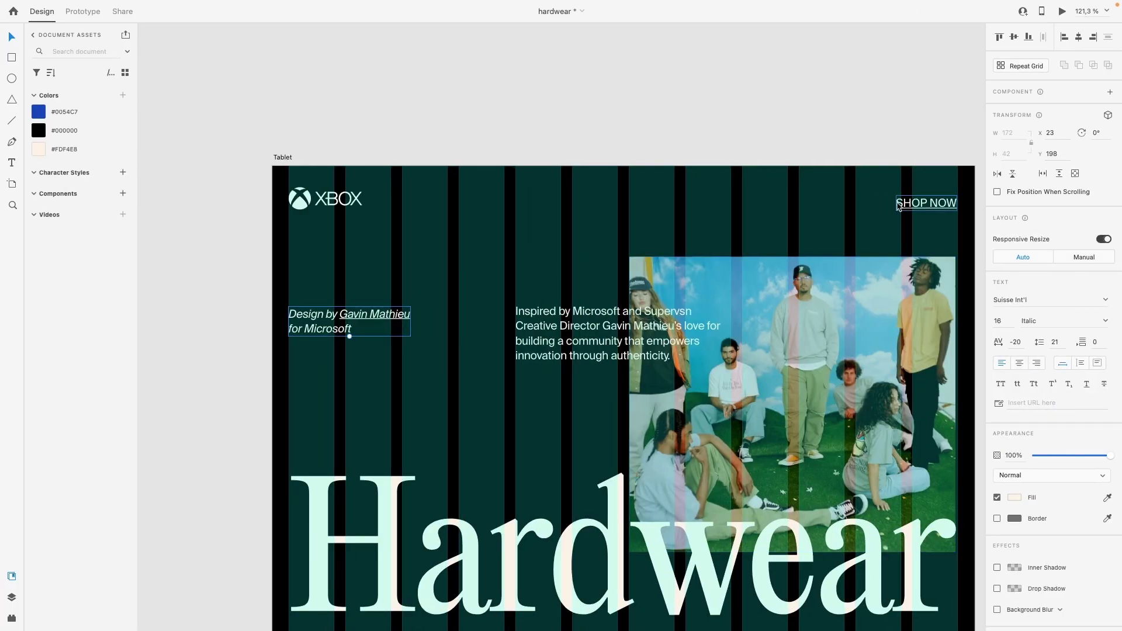
# Step: Check the SHOP NOW text size in Adobe XD and set the Webflow header section's z-index to 50 at the desktop breakpoint
pyautogui.click(942, 204)
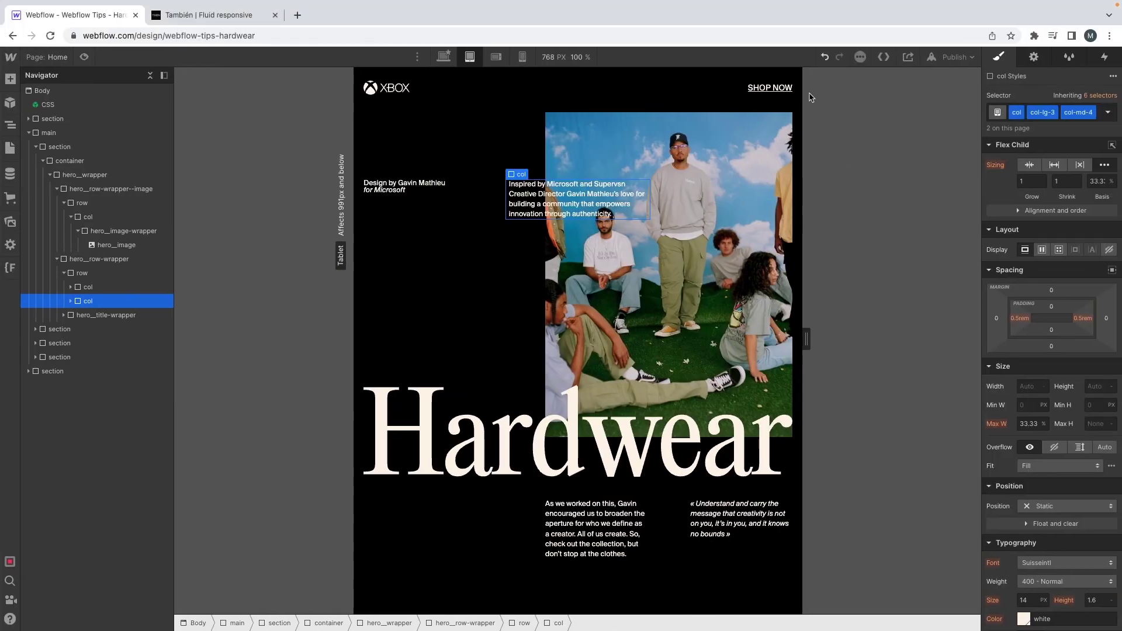
pyautogui.click(780, 81)
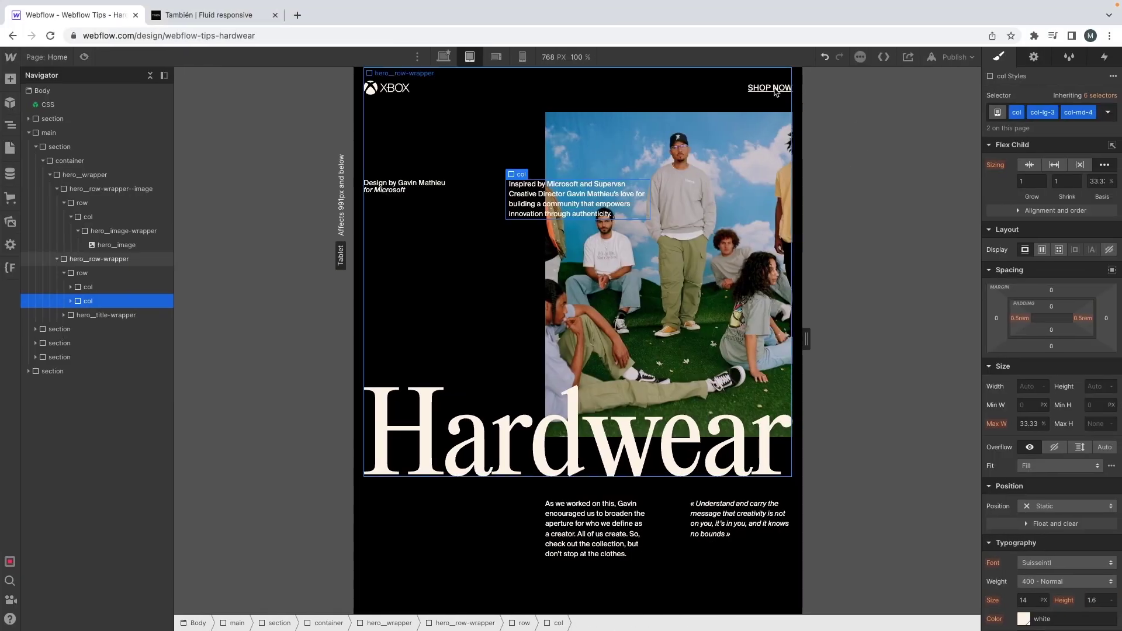
pyautogui.click(80, 118)
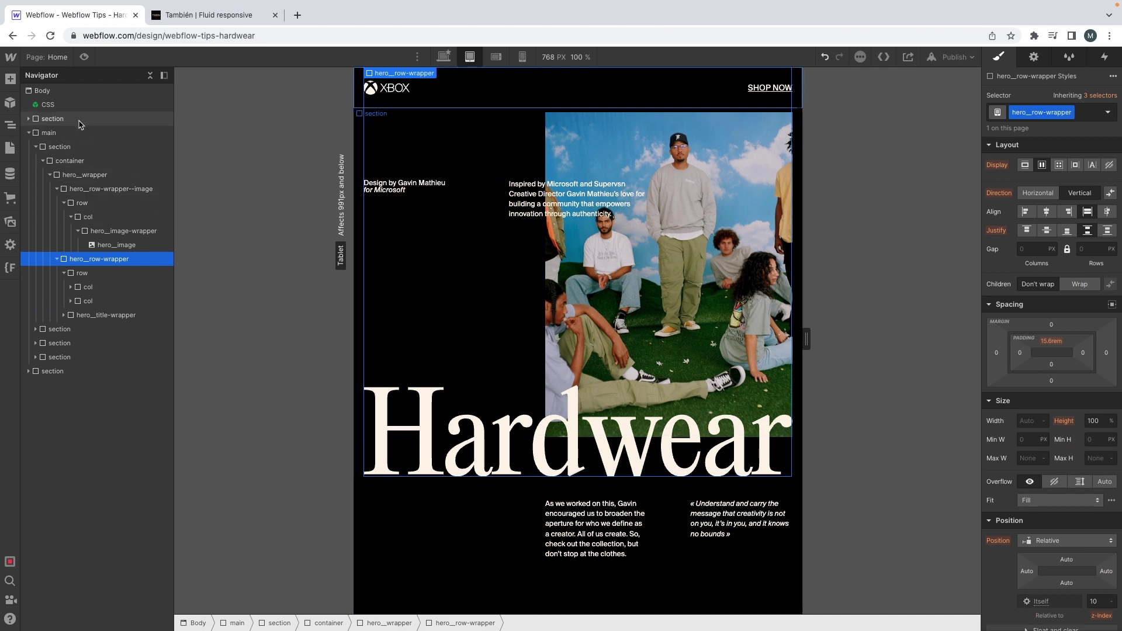
pyautogui.click(443, 57)
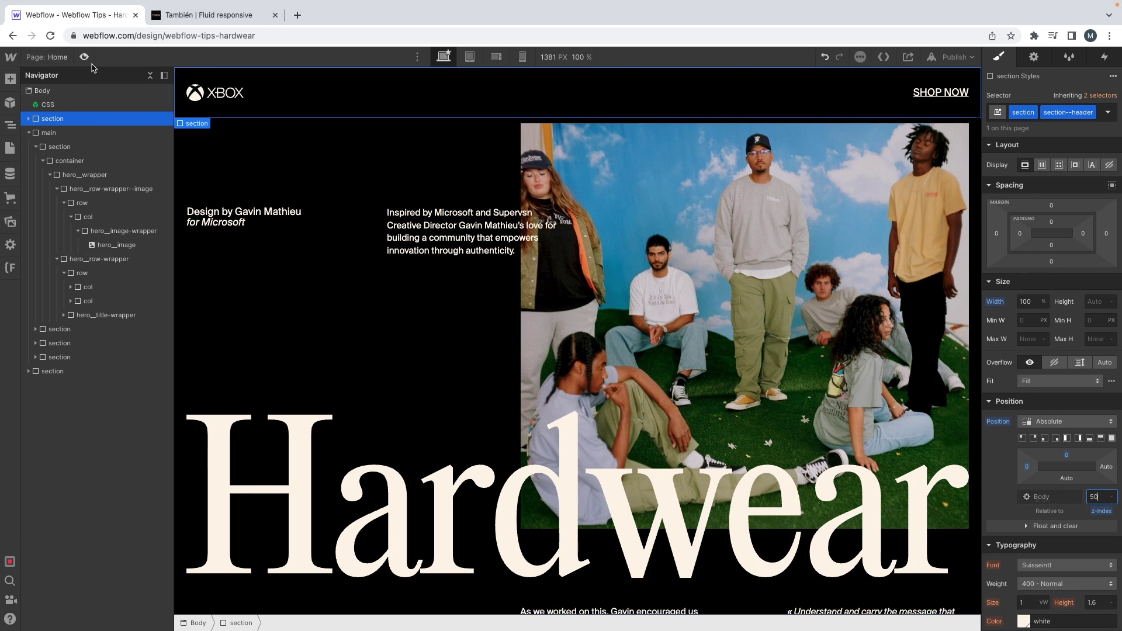
pyautogui.click(469, 57)
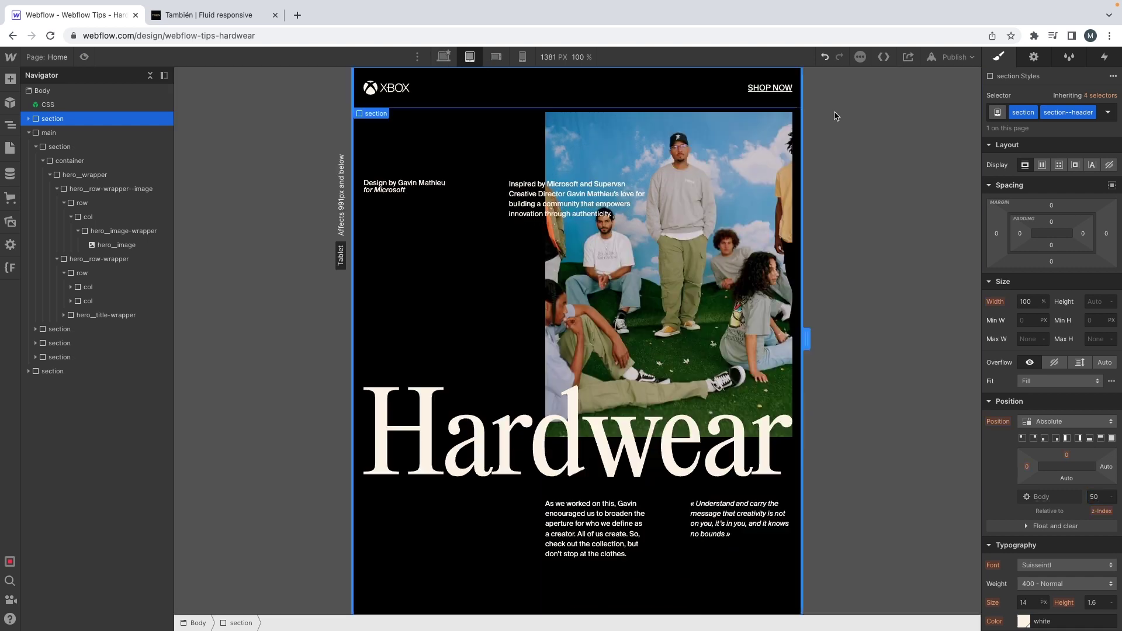
# Step: Inspect the style inheritance of the header's SHOP NOW link and open its All Links tag selector
pyautogui.click(762, 86)
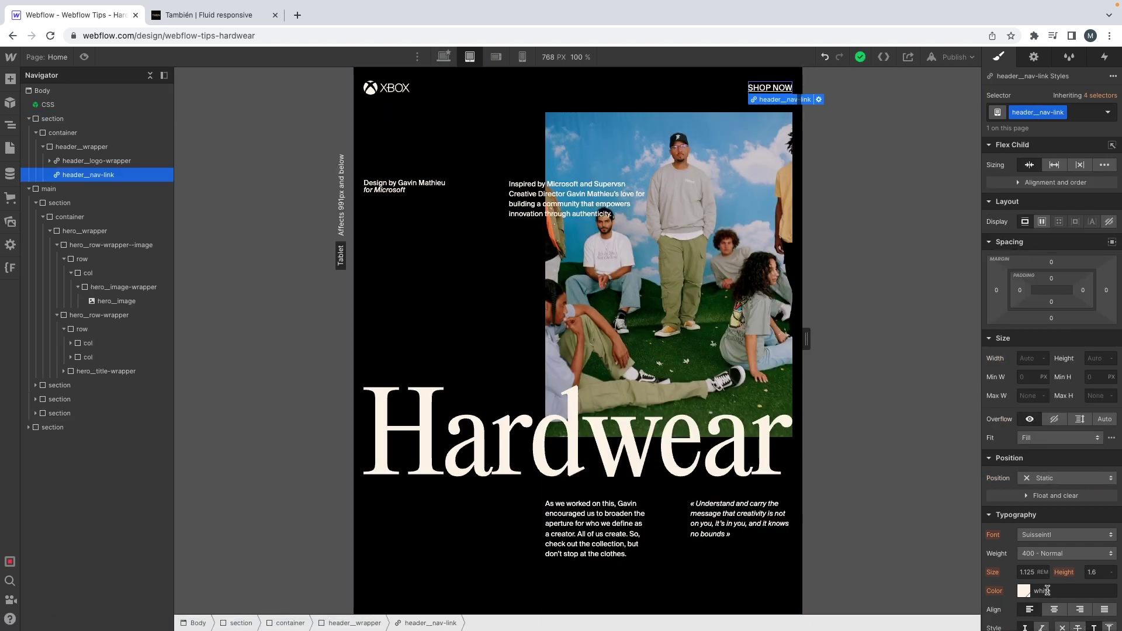
pyautogui.click(1101, 95)
pyautogui.click(1038, 186)
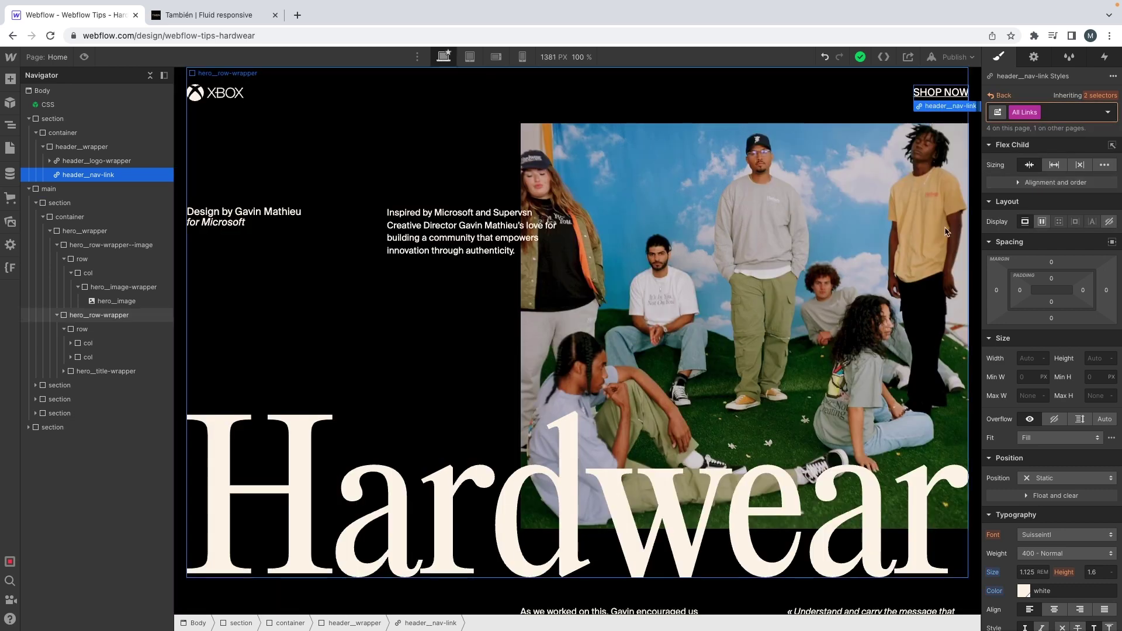
# Step: Open the Style Guide page at the tablet breakpoint and locate the sample link in the CTA section
pyautogui.click(31, 58)
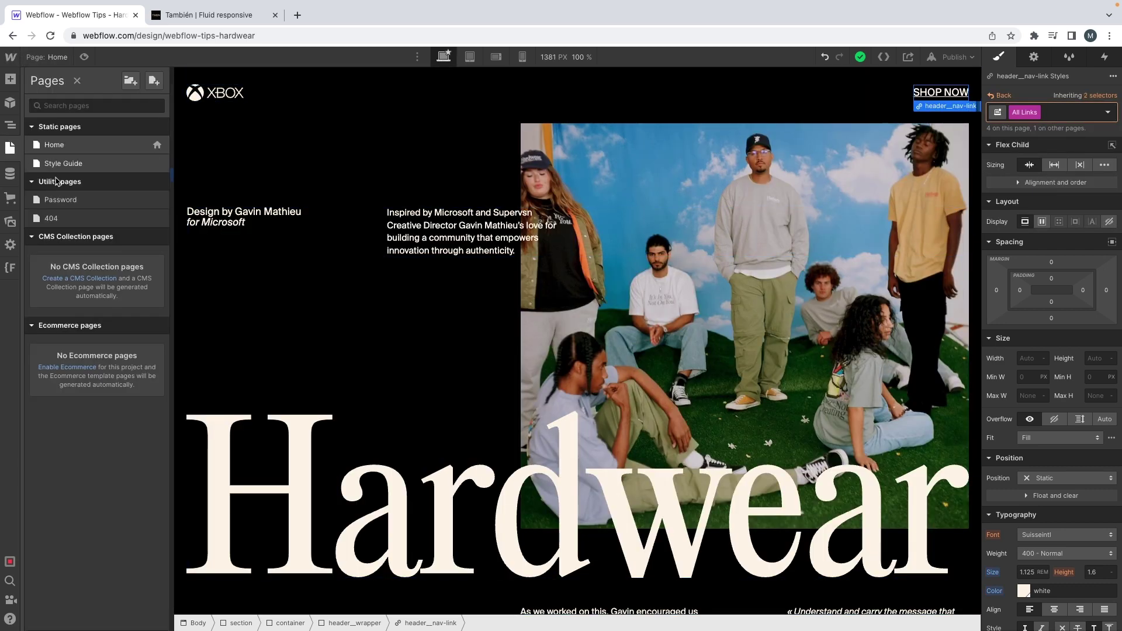
pyautogui.click(63, 168)
pyautogui.scroll(-15, 306, 240)
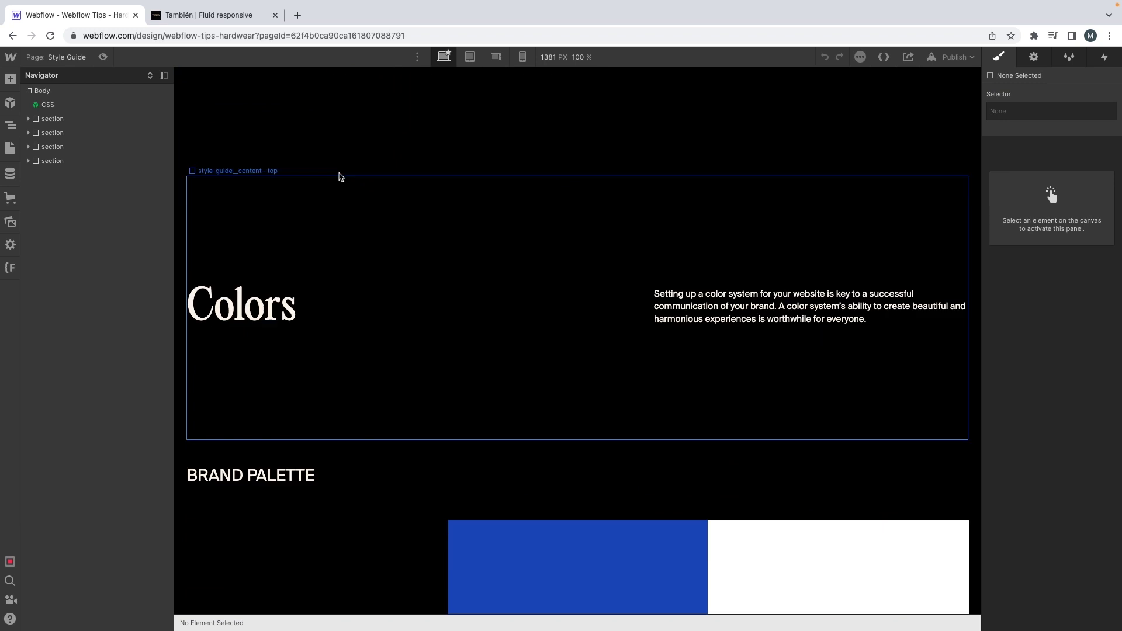
pyautogui.click(469, 57)
pyautogui.scroll(-20, 473, 208)
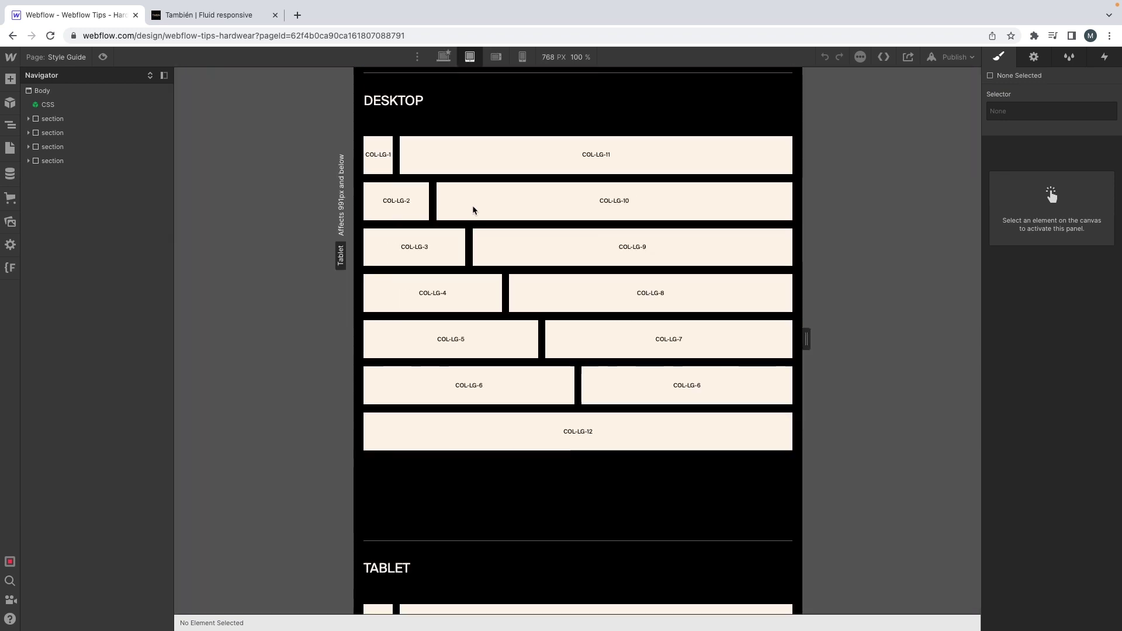
pyautogui.scroll(12, 474, 210)
pyautogui.scroll(10, 473, 210)
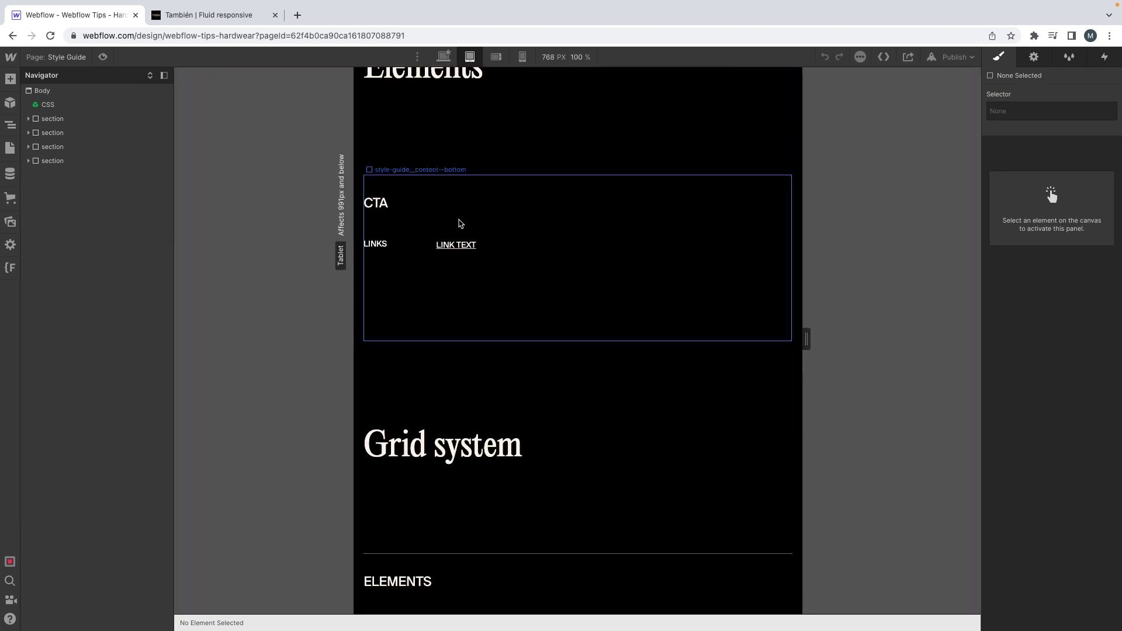
# Step: Set the All Links tag's font size to 1 rem at the tablet breakpoint using the sample LINK TEXT
pyautogui.click(455, 244)
pyautogui.click(1086, 110)
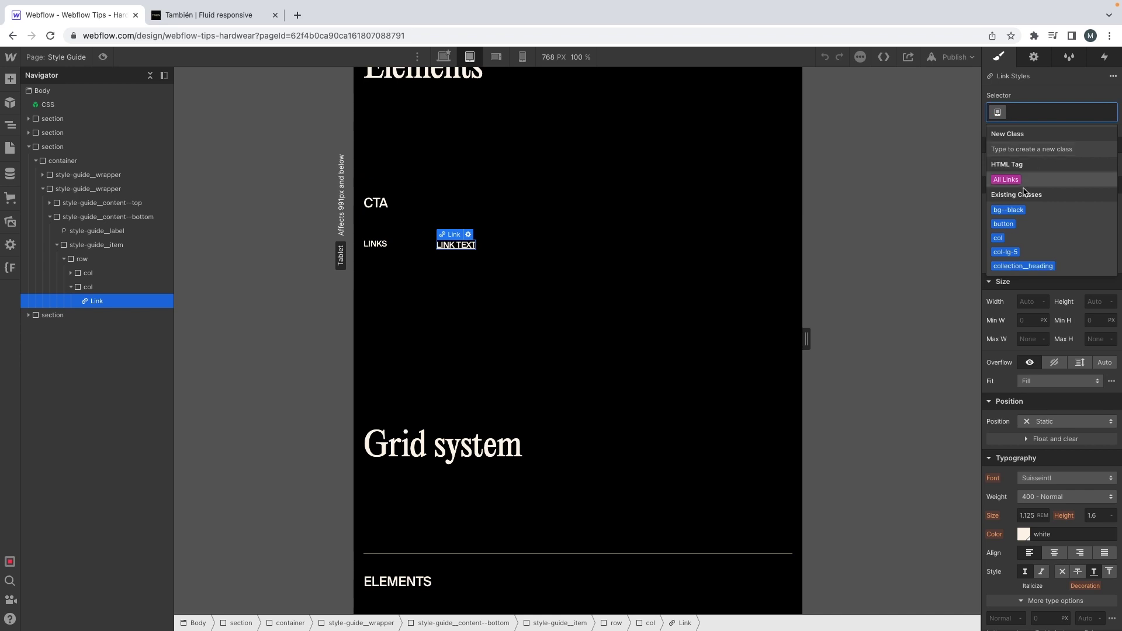
pyautogui.press('Escape')
pyautogui.click(1022, 113)
pyautogui.click(1026, 180)
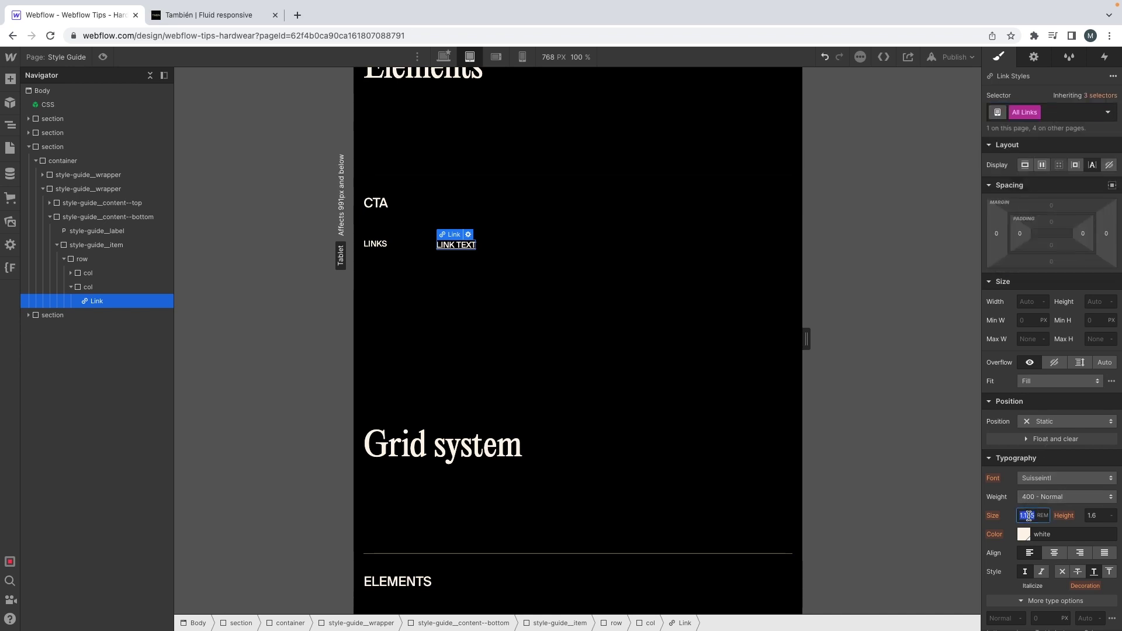
# Step: Return to the Home page and select the header's SHOP NOW link to check its tablet styling
pyautogui.click(58, 56)
pyautogui.click(54, 144)
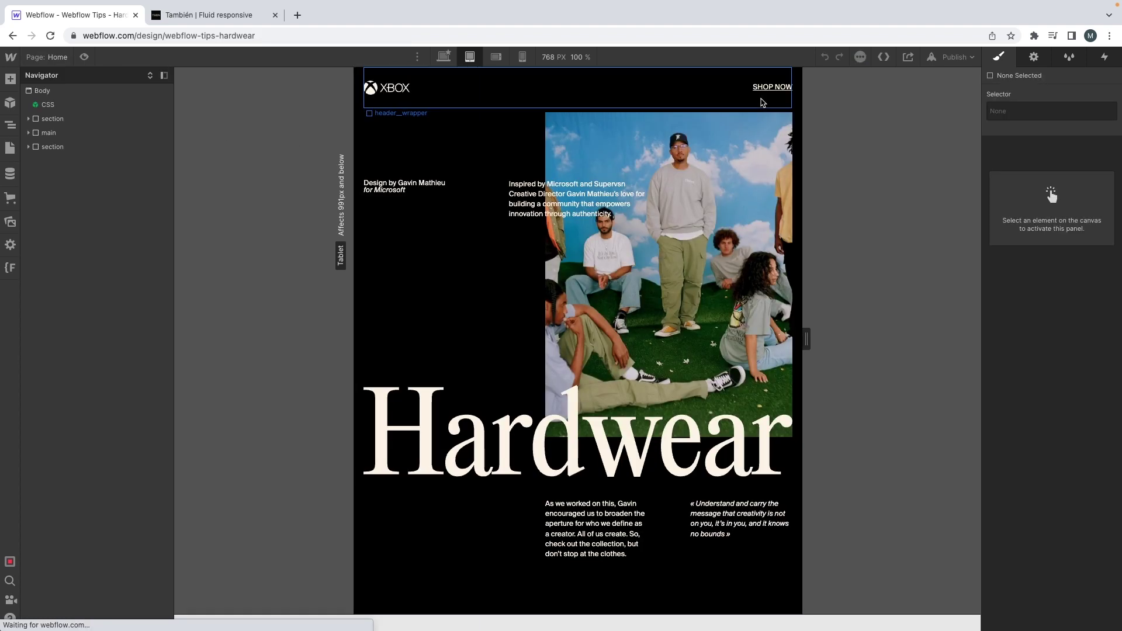
pyautogui.click(771, 92)
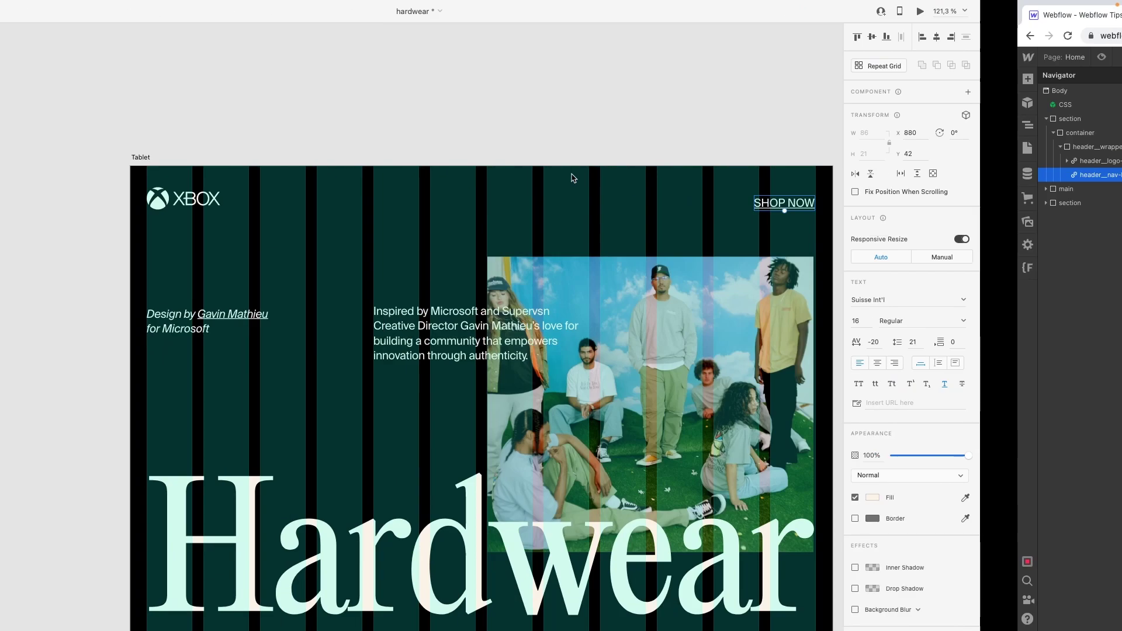
# Step: Switch to Adobe XD and measure the hero image's distance from the Tablet artboard's edges
pyautogui.scroll(-3, 764, 285)
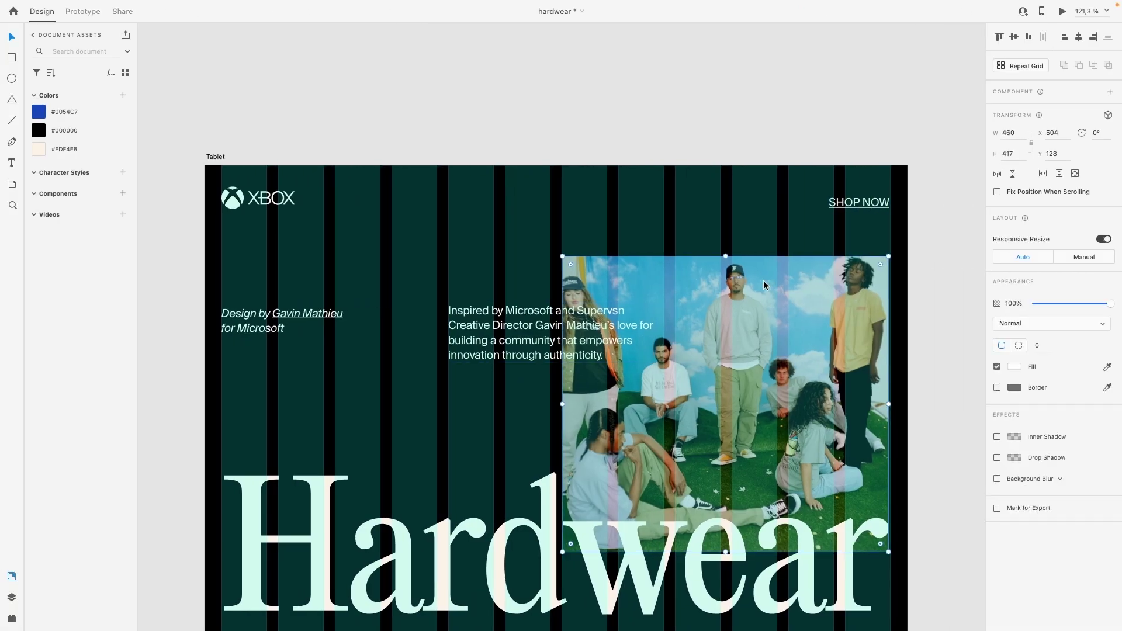
pyautogui.press('alt')
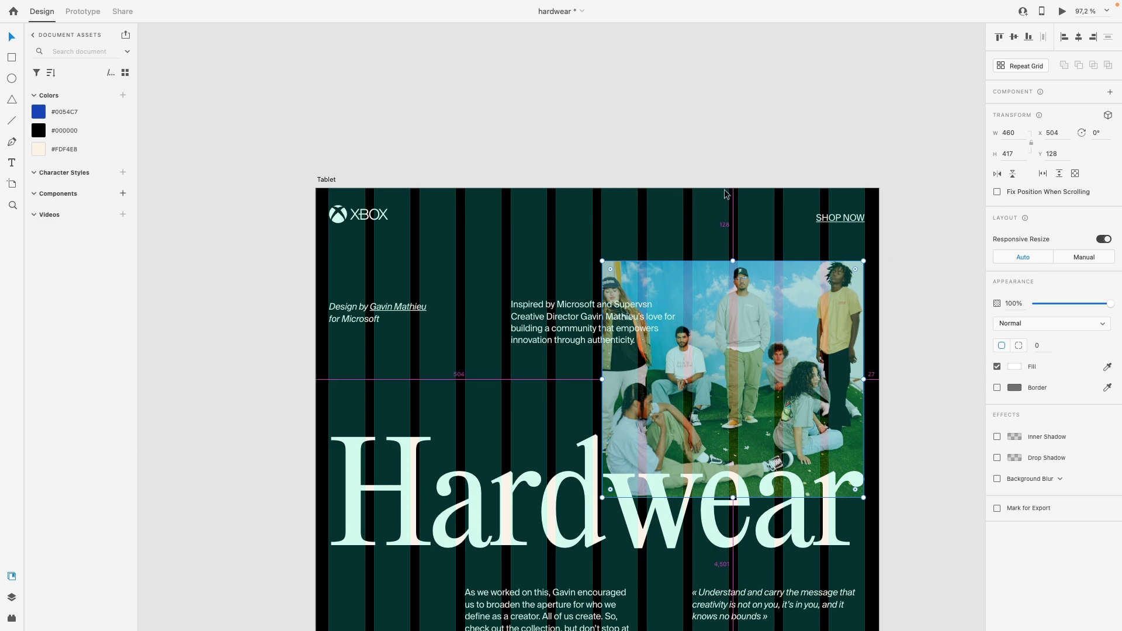
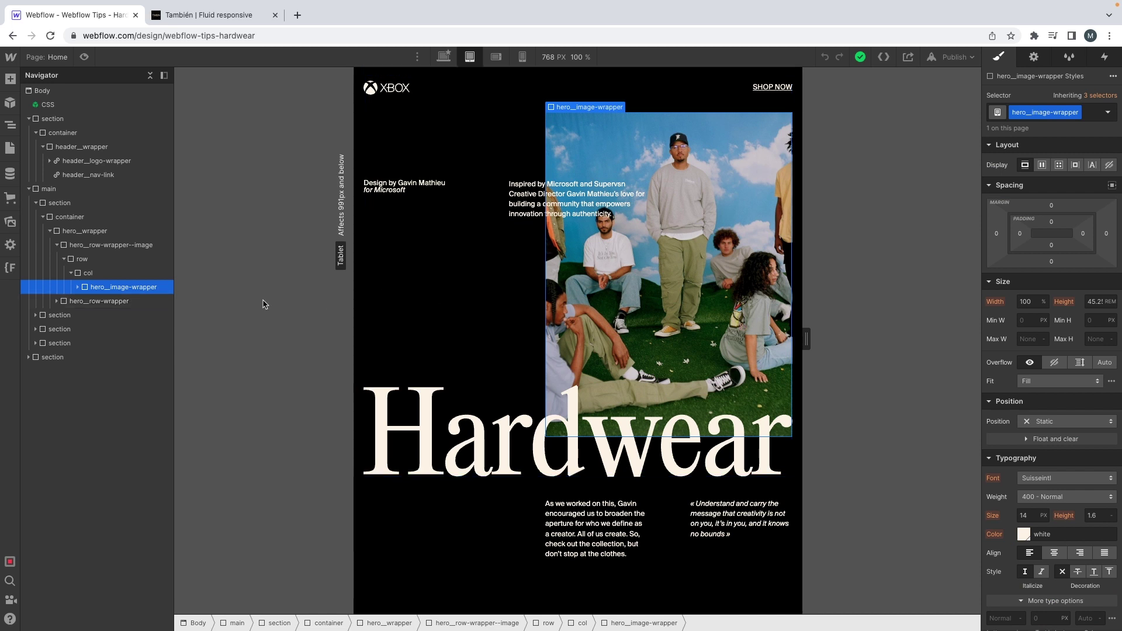
# Step: Set the top padding of hero__row-wrapper--image to 8 rem at the tablet breakpoint
pyautogui.click(103, 234)
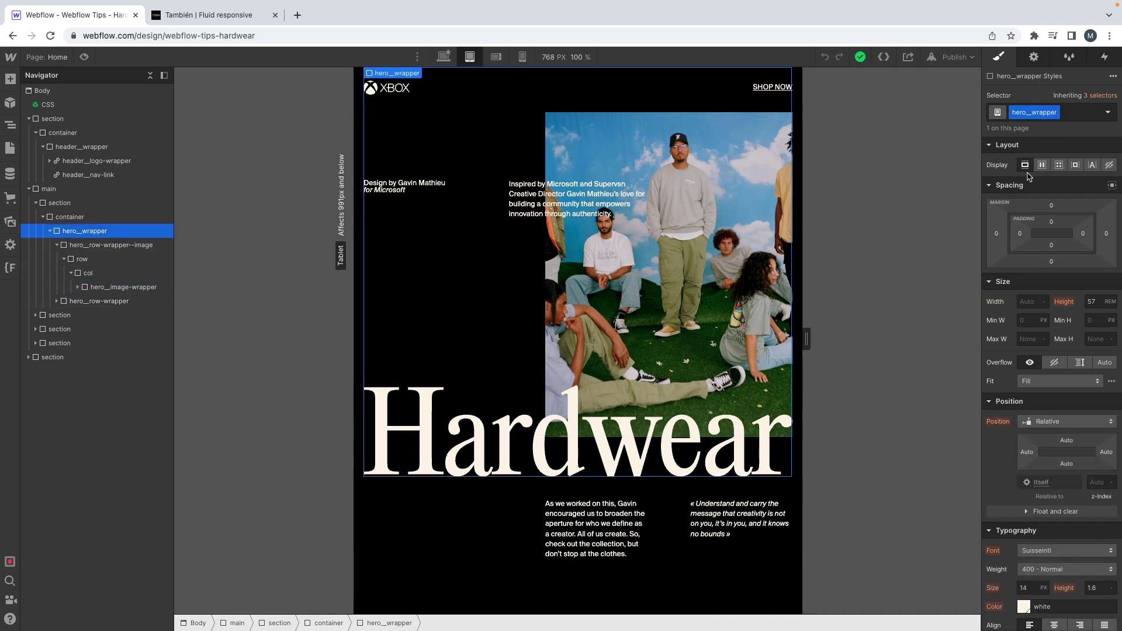
pyautogui.click(95, 243)
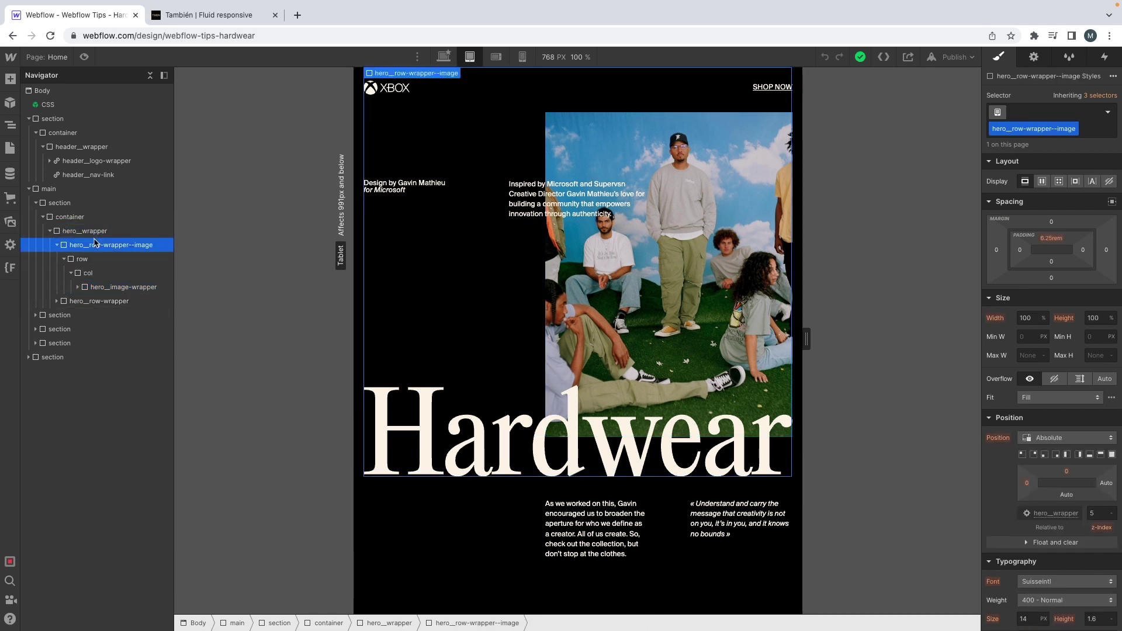
pyautogui.click(1047, 242)
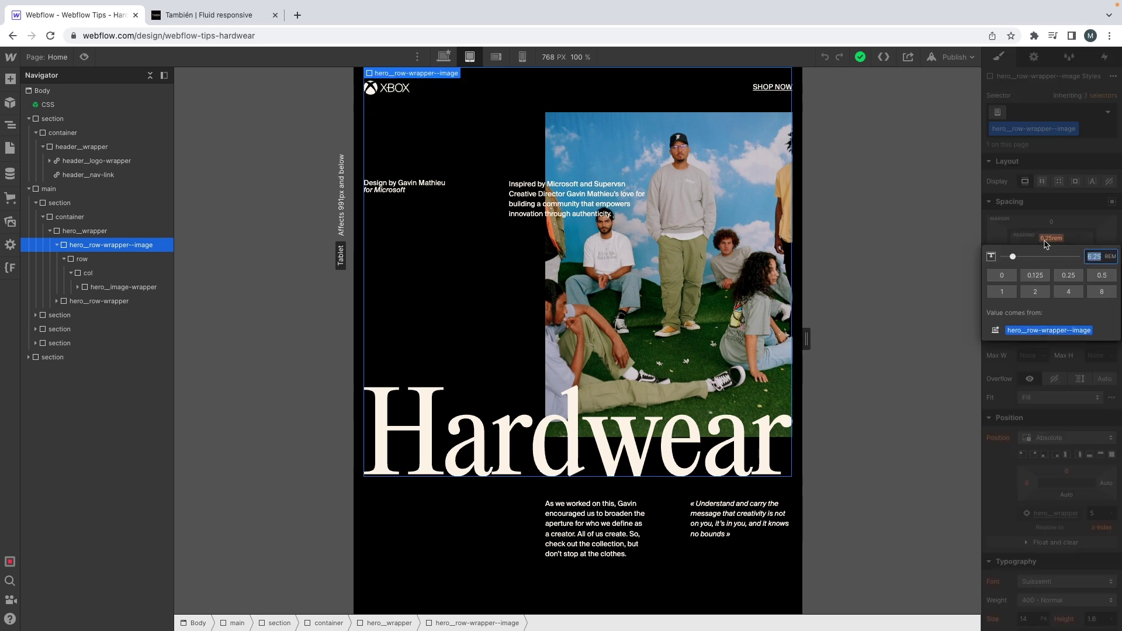
pyautogui.write('13')
pyautogui.write('0/16')
pyautogui.press('Return')
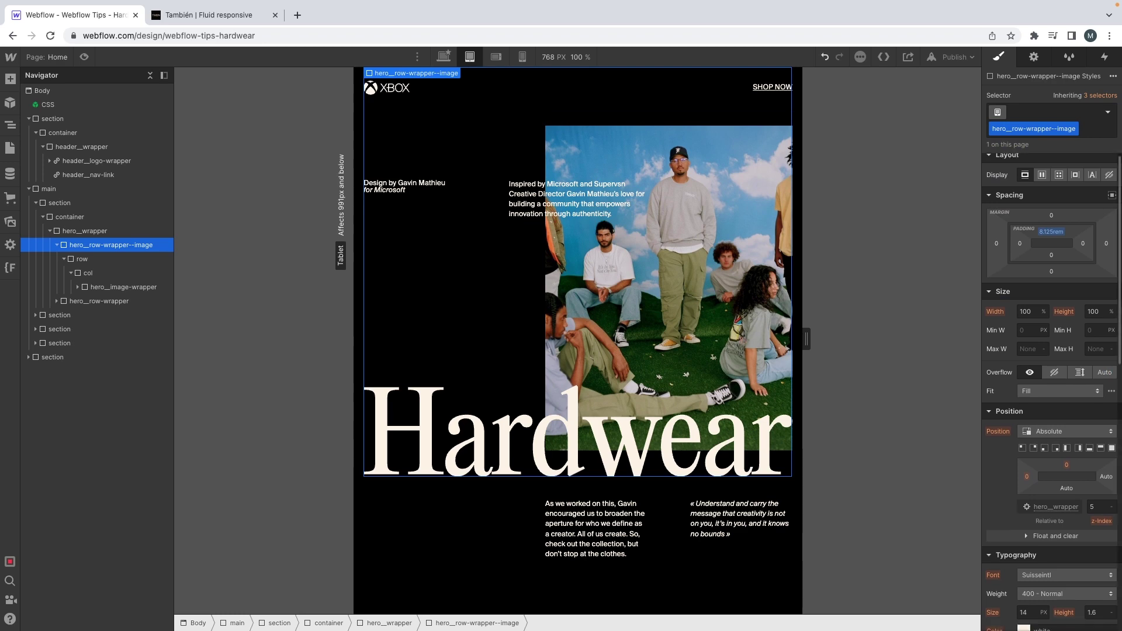
pyautogui.click(1050, 238)
pyautogui.click(1090, 256)
pyautogui.moveTo(1091, 255); pyautogui.dragTo(1103, 255)
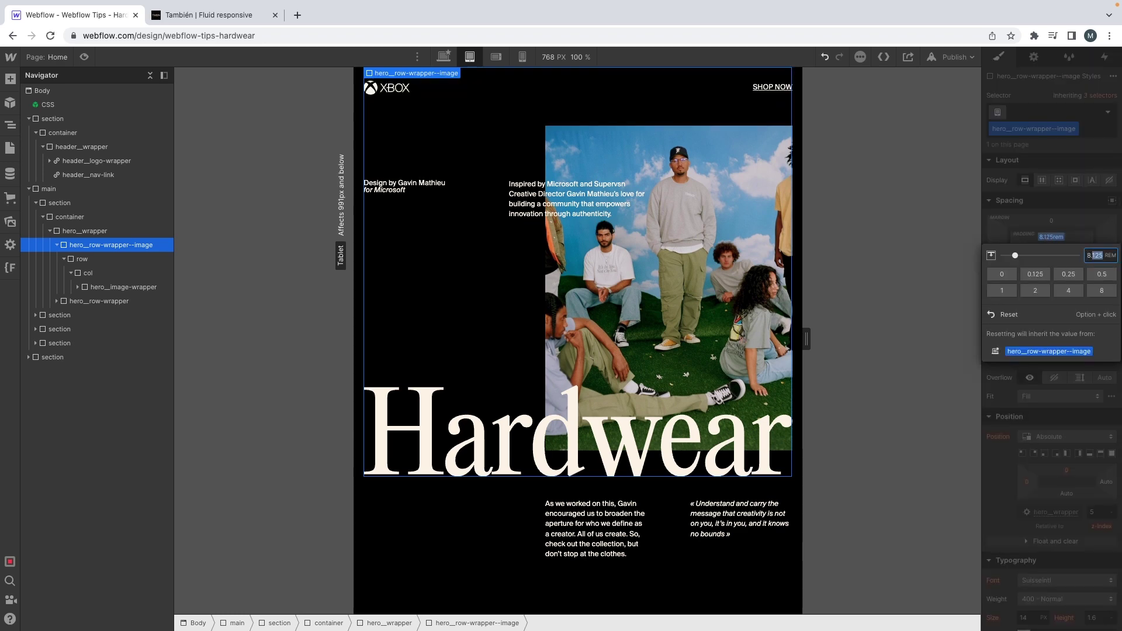
pyautogui.press('Return')
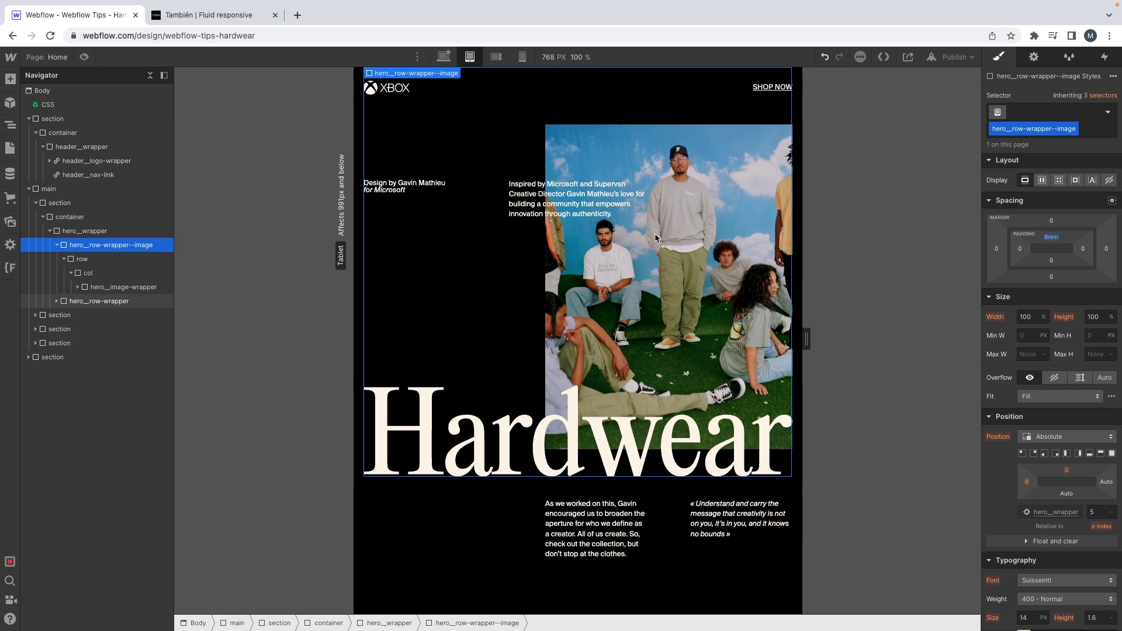
# Step: Check the hero image's height in Adobe XD and set hero__image-wrapper's height to 26.25 rem in Webflow
pyautogui.hotkey('ctrl', 'Left')
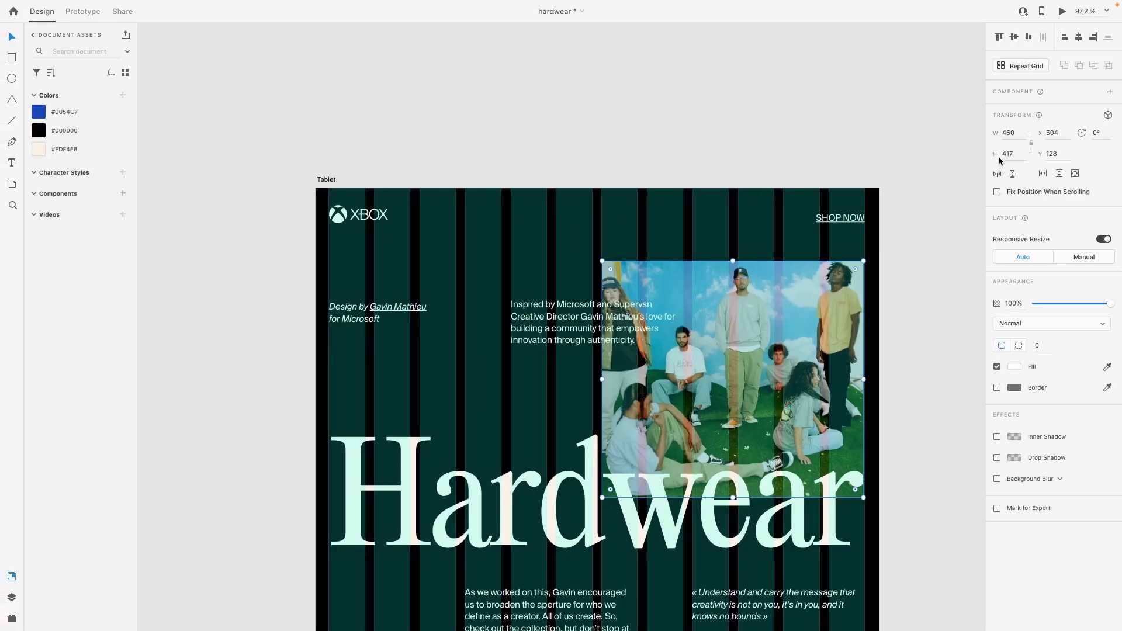
pyautogui.hotkey('ctrl', 'Right')
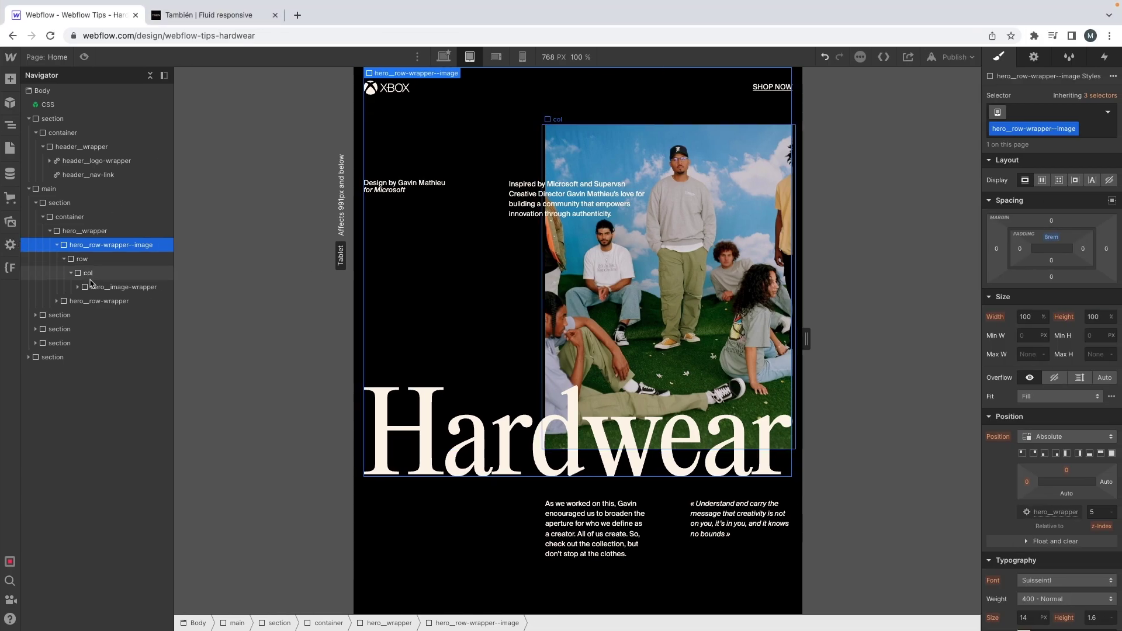
pyautogui.click(95, 287)
pyautogui.click(1099, 300)
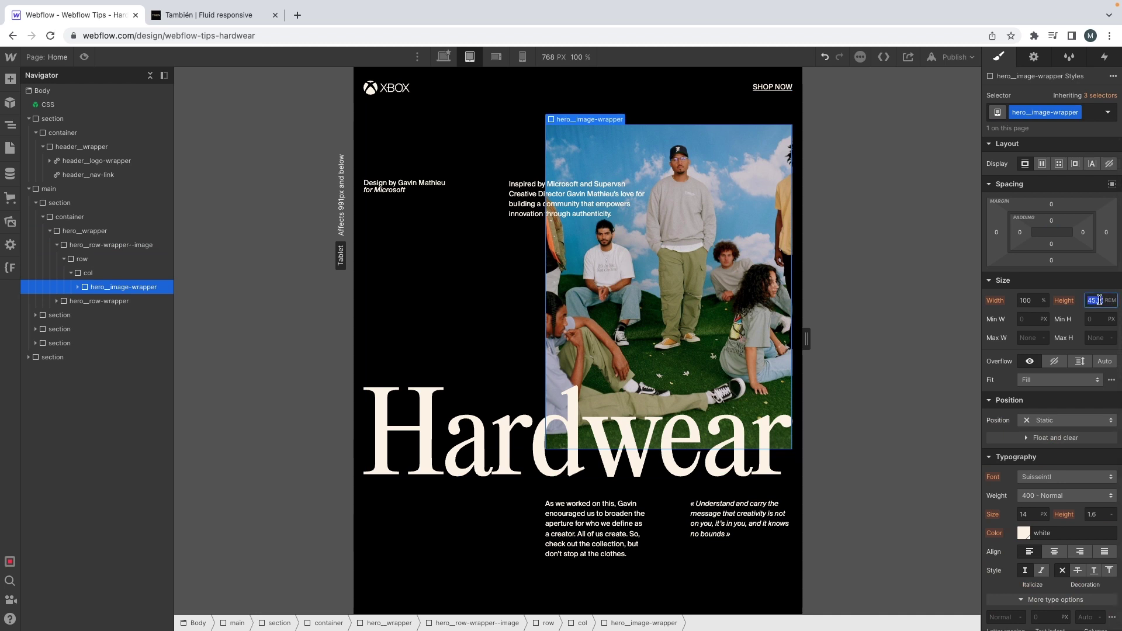
pyautogui.write('4')
pyautogui.press('Return')
pyautogui.click(1097, 299)
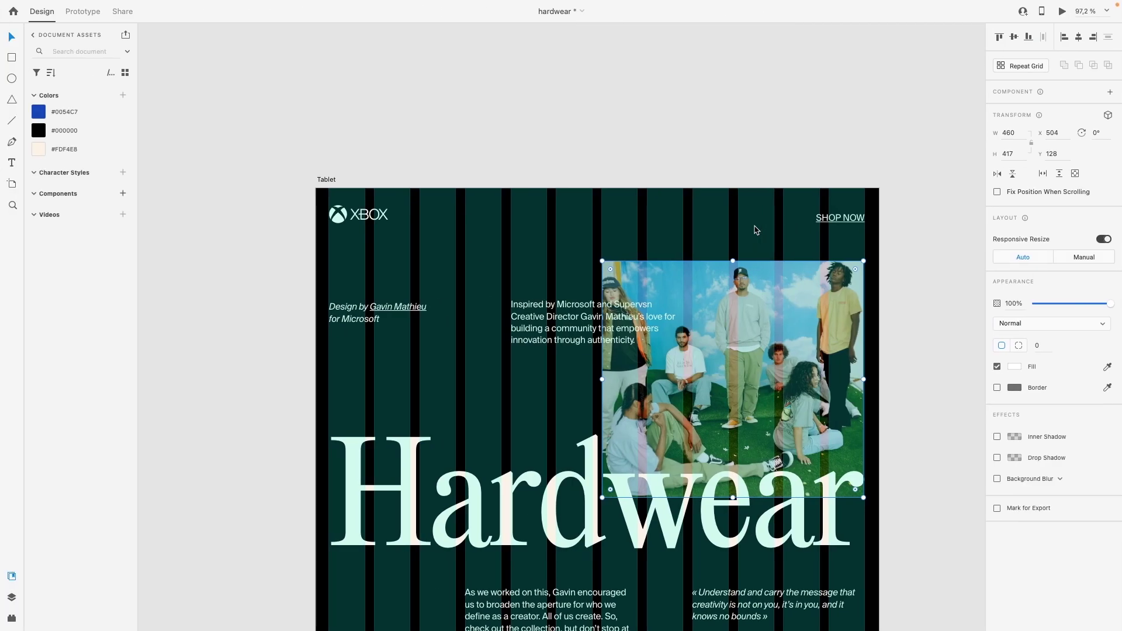
# Step: Switch to Adobe XD and inspect the uncropped picture inside the hero image's mask on the Tablet artboard
pyautogui.scroll(-1, 754, 230)
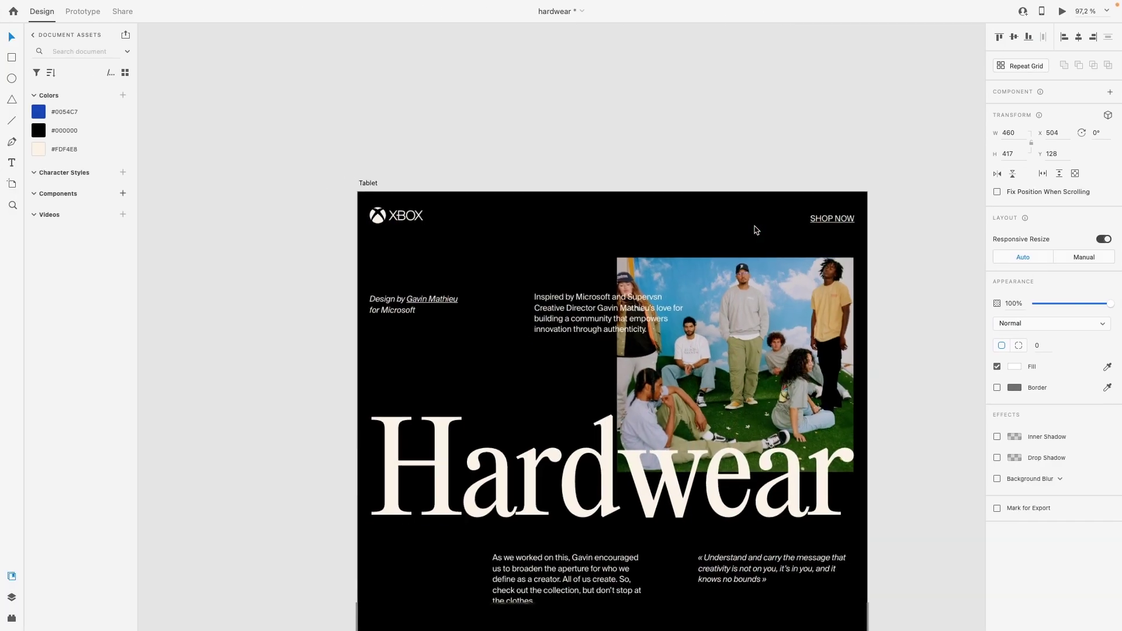
pyautogui.scroll(-2, 756, 230)
pyautogui.hscroll(5, 758, 230)
pyautogui.hscroll(1, 755, 226)
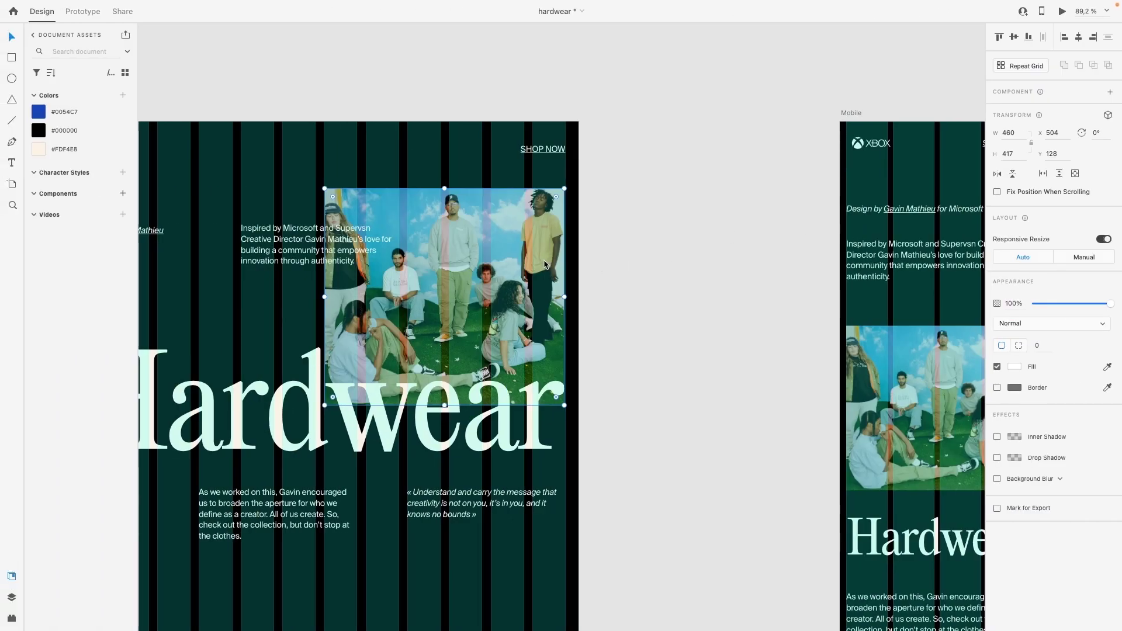
pyautogui.doubleClick(251, 256)
pyautogui.moveTo(506, 250)
pyautogui.mouseDown()
pyautogui.moveTo(506, 266)
pyautogui.moveTo(506, 239)
pyautogui.mouseUp()
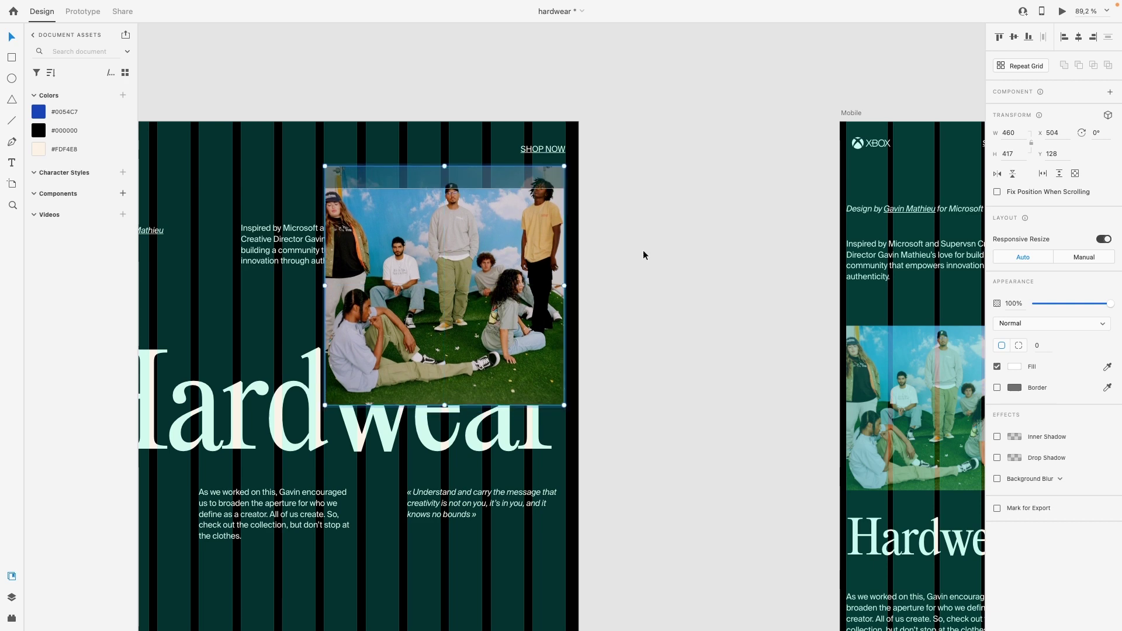
pyautogui.click(643, 256)
pyautogui.press('super+z')
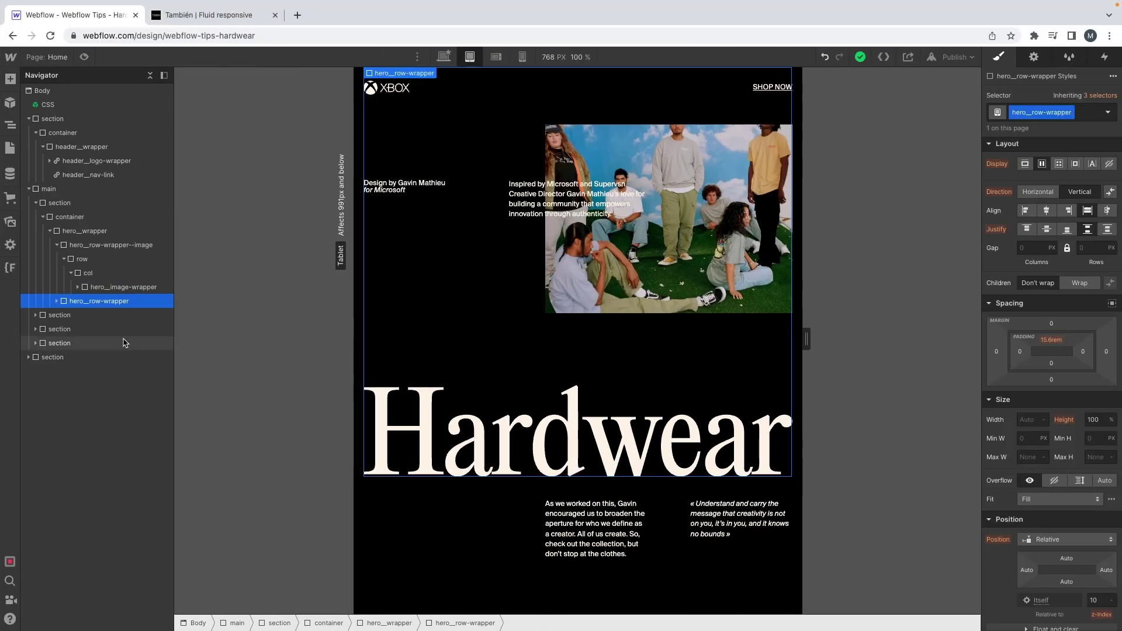
# Step: Return to Webflow and set hero__image-wrapper's height to 31 rem
pyautogui.click(126, 287)
pyautogui.click(1098, 300)
pyautogui.write('30')
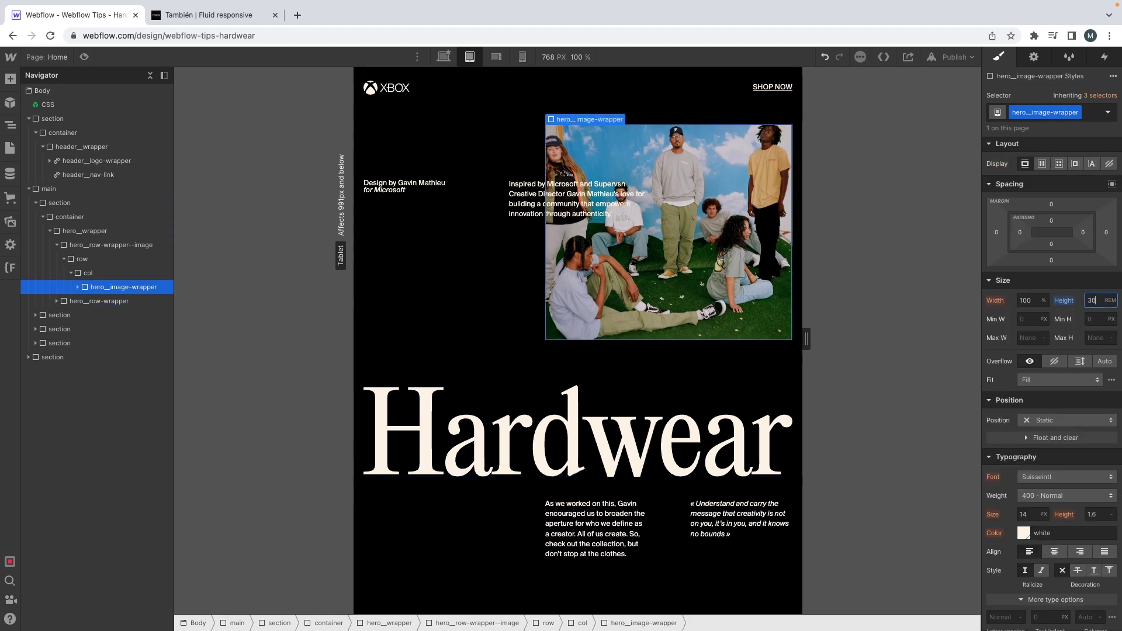
pyautogui.press('Up')
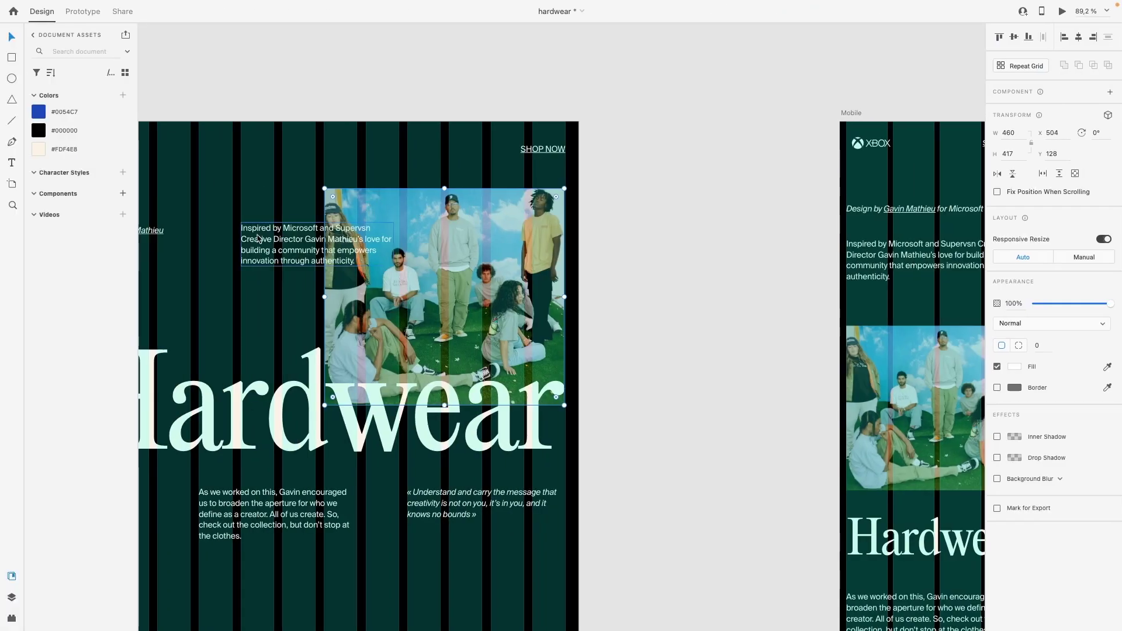
# Step: Switch to Adobe XD and measure the intro paragraph's distance from the top of the Tablet artboard
pyautogui.click(257, 238)
pyautogui.hscroll(-3, 258, 237)
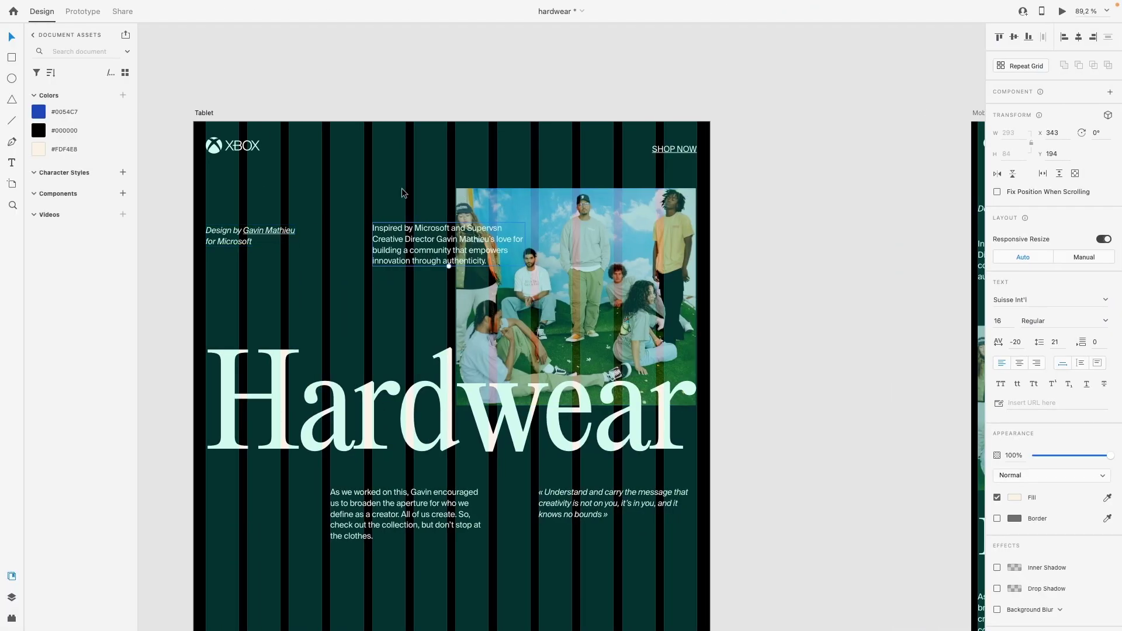
pyautogui.press('alt')
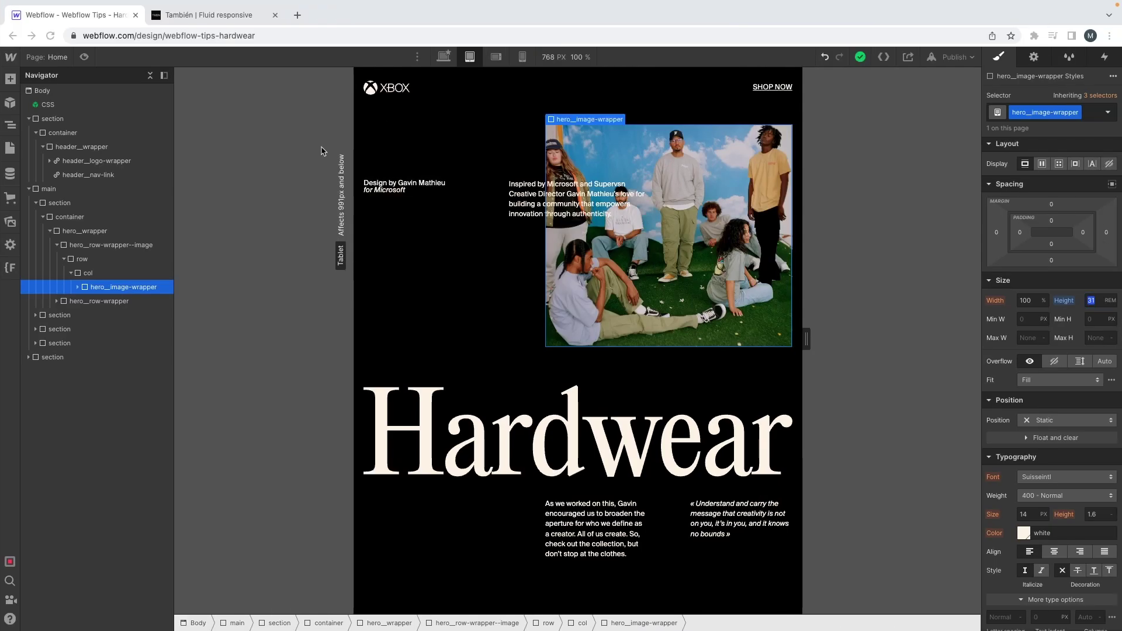
# Step: Return to Webflow and set the top padding of hero__row-wrapper, which holds the hero texts, to 12.5 rem
pyautogui.click(460, 194)
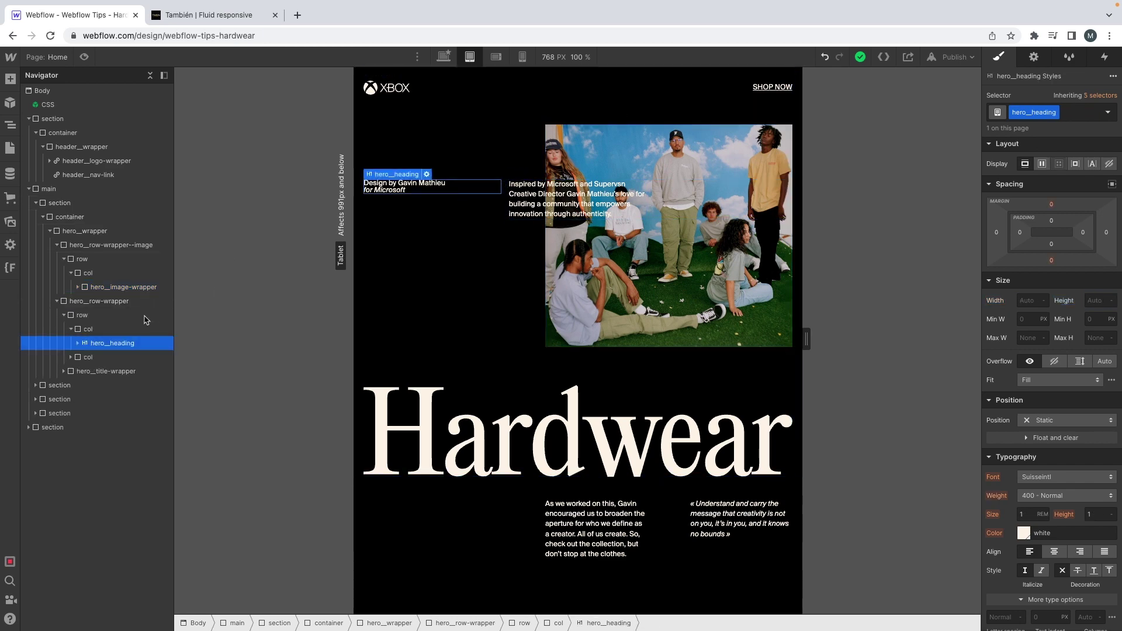
pyautogui.click(111, 301)
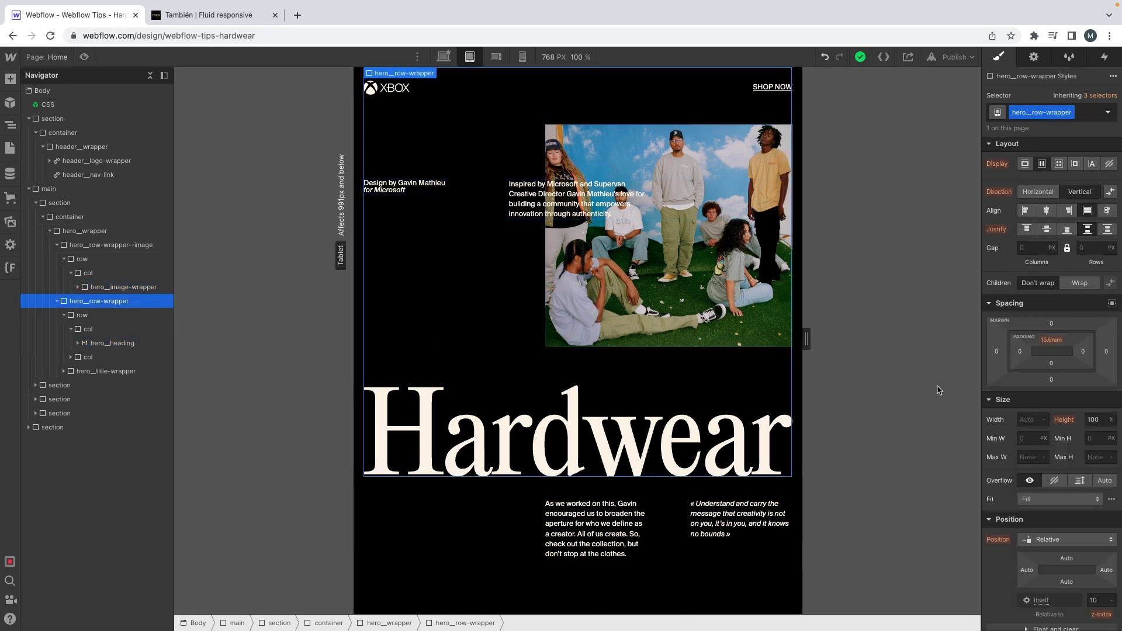
pyautogui.click(1051, 340)
pyautogui.write('20')
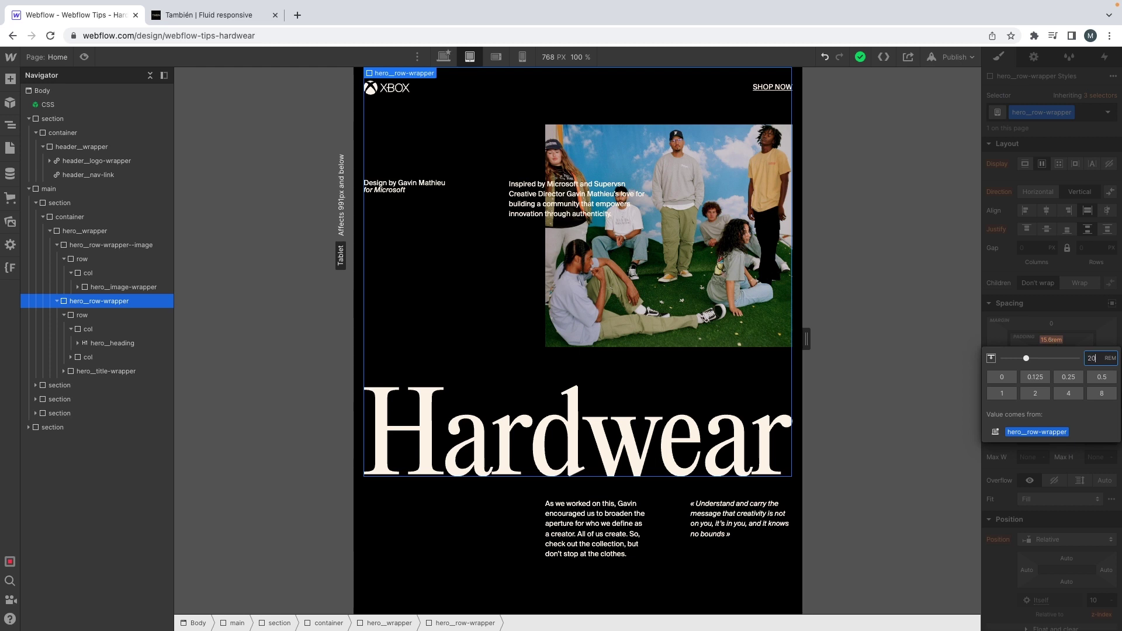
pyautogui.press('Return')
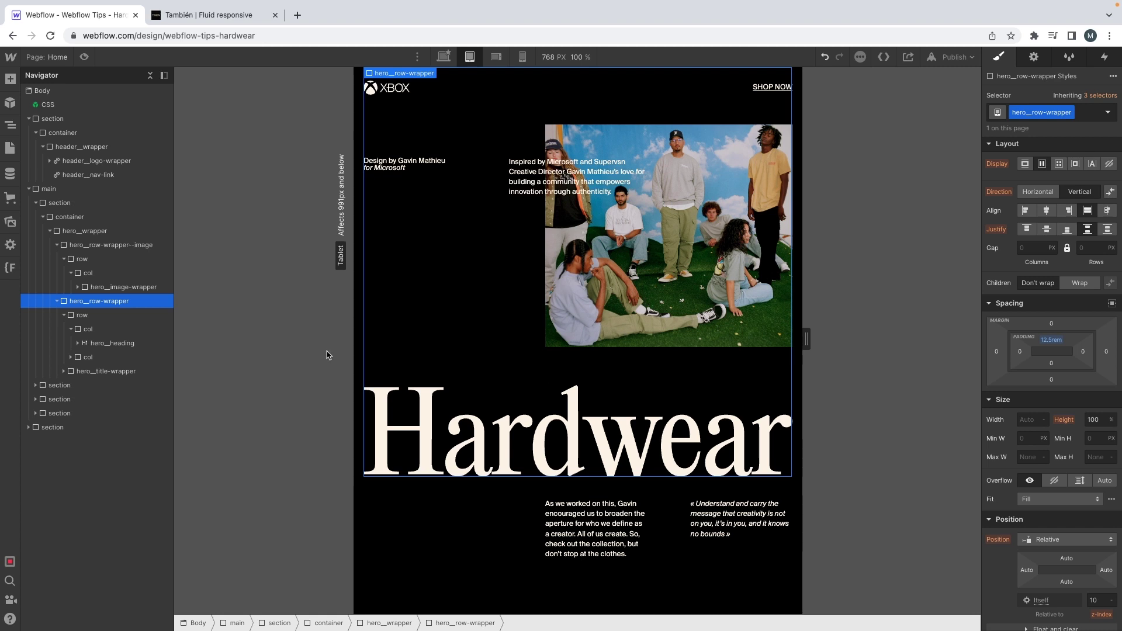
# Step: Reduce hero__wrapper's height so the Hardwear title overlaps the lower part of the hero image
pyautogui.click(100, 250)
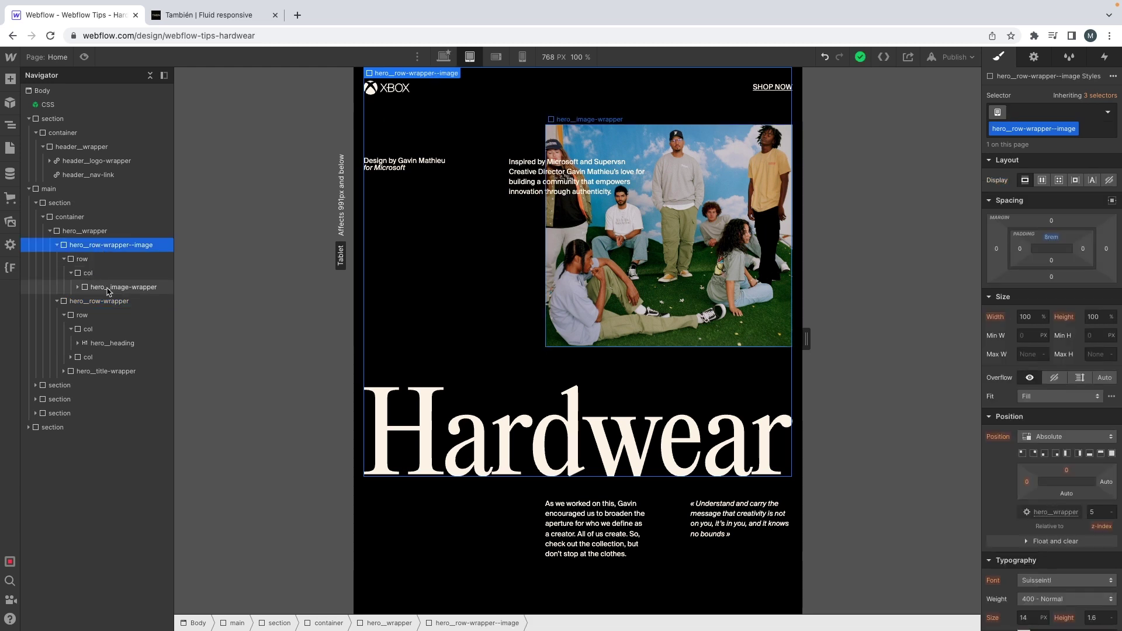
pyautogui.click(146, 290)
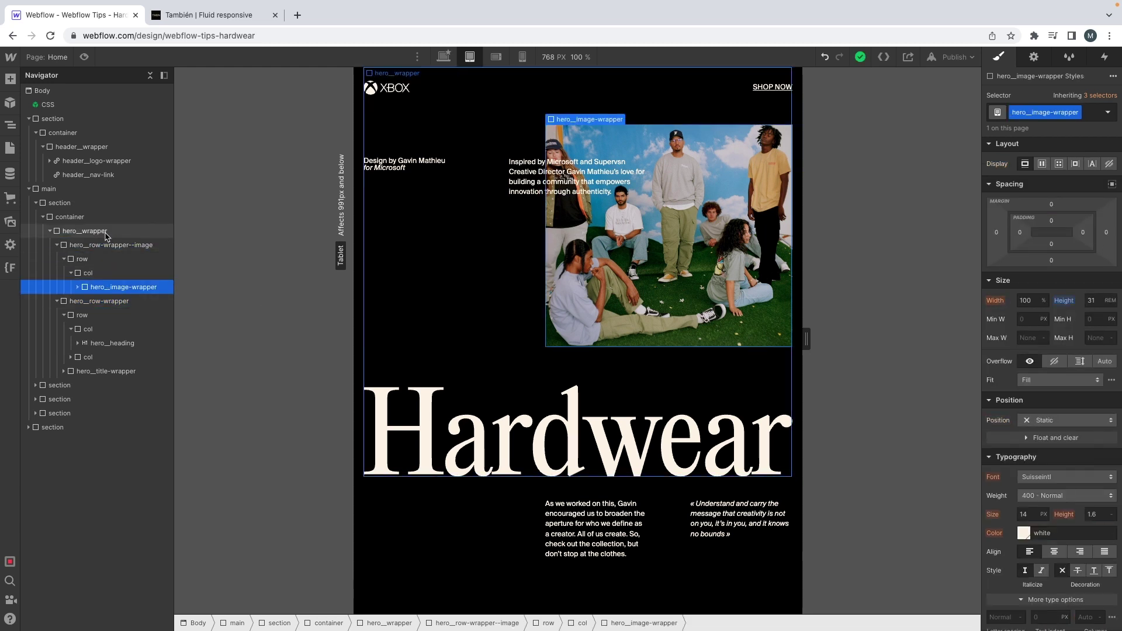
pyautogui.click(84, 231)
pyautogui.click(1096, 300)
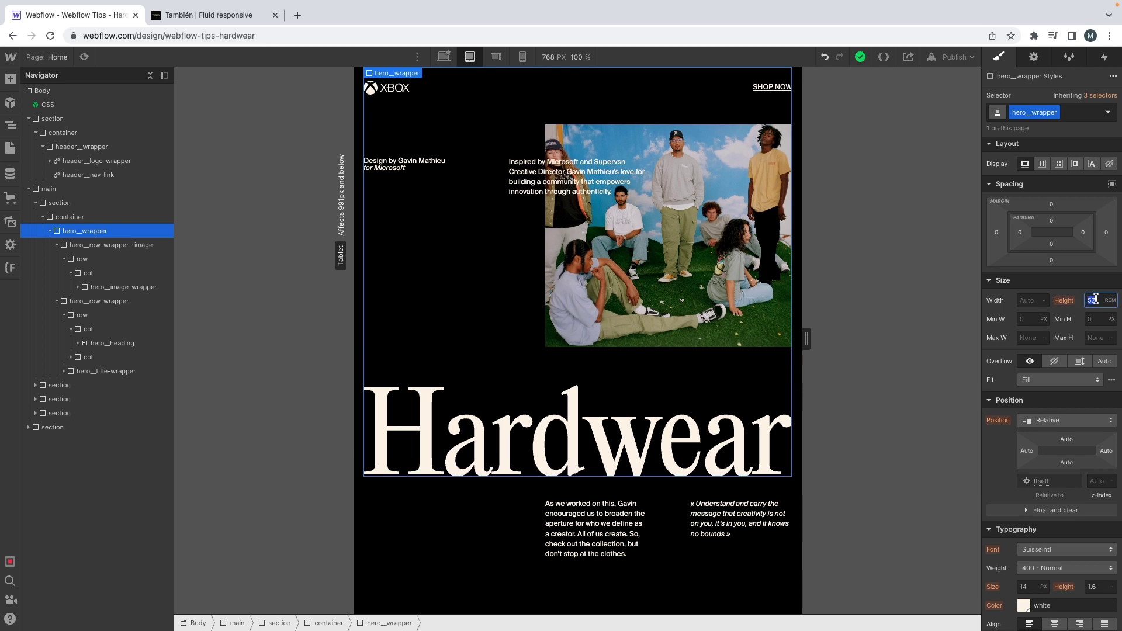
pyautogui.write('41')
pyautogui.press('Up')
pyautogui.press('Up')
pyautogui.press('Up')
pyautogui.press('Up')
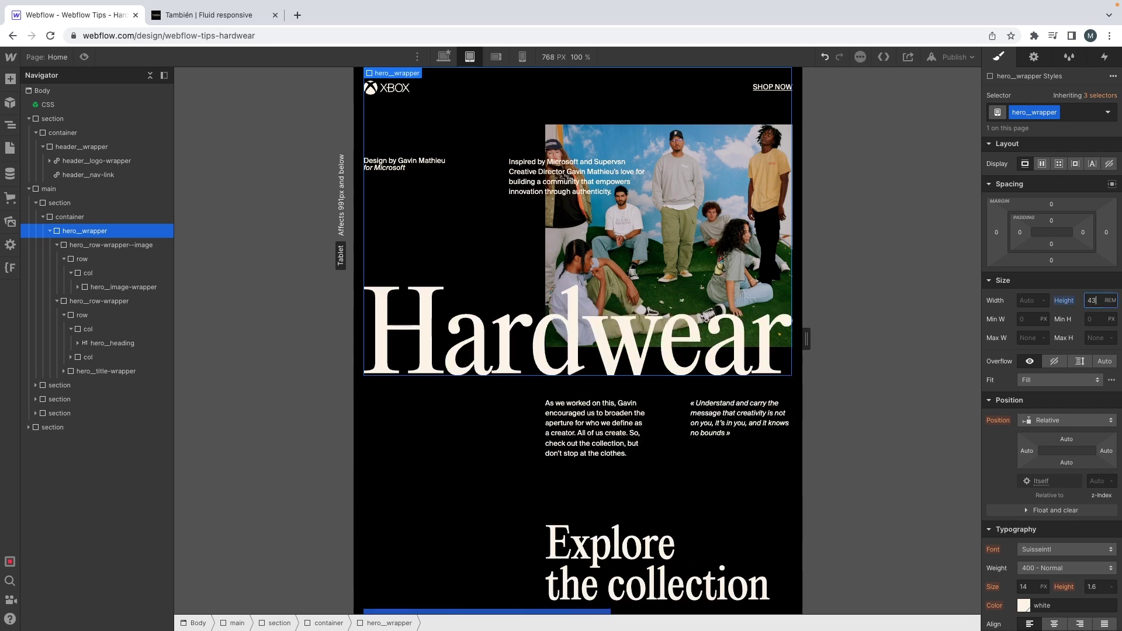
# Step: Compare the Webflow hero section's title and image positions with the Tablet artboard in Adobe XD
pyautogui.hotkey('ctrl', 'Left')
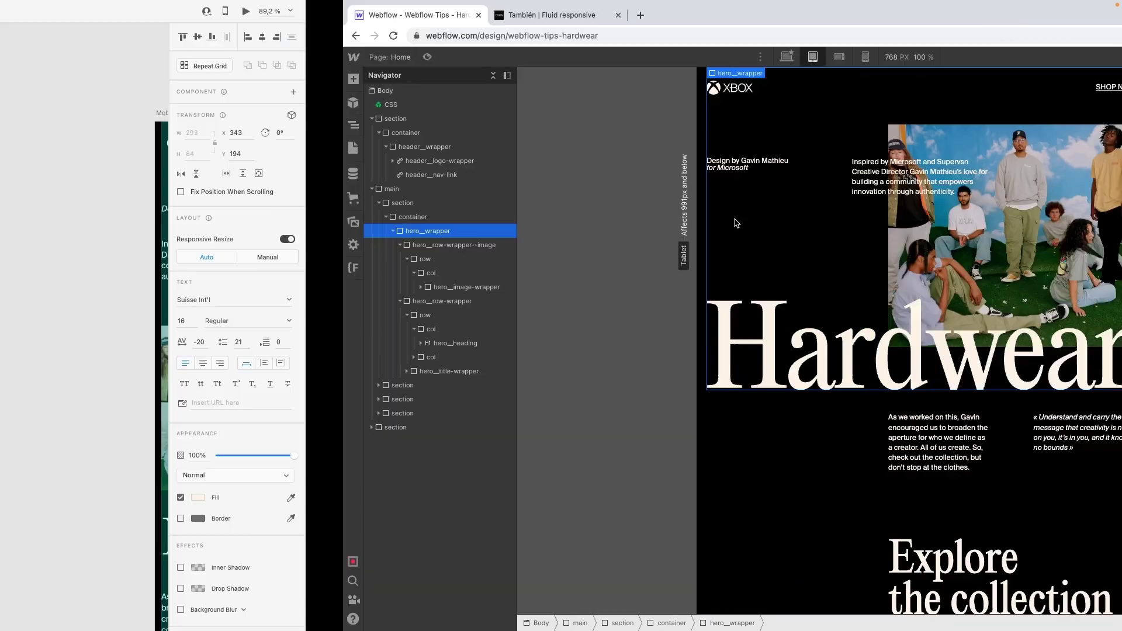
pyautogui.hotkey('ctrl', 'Right')
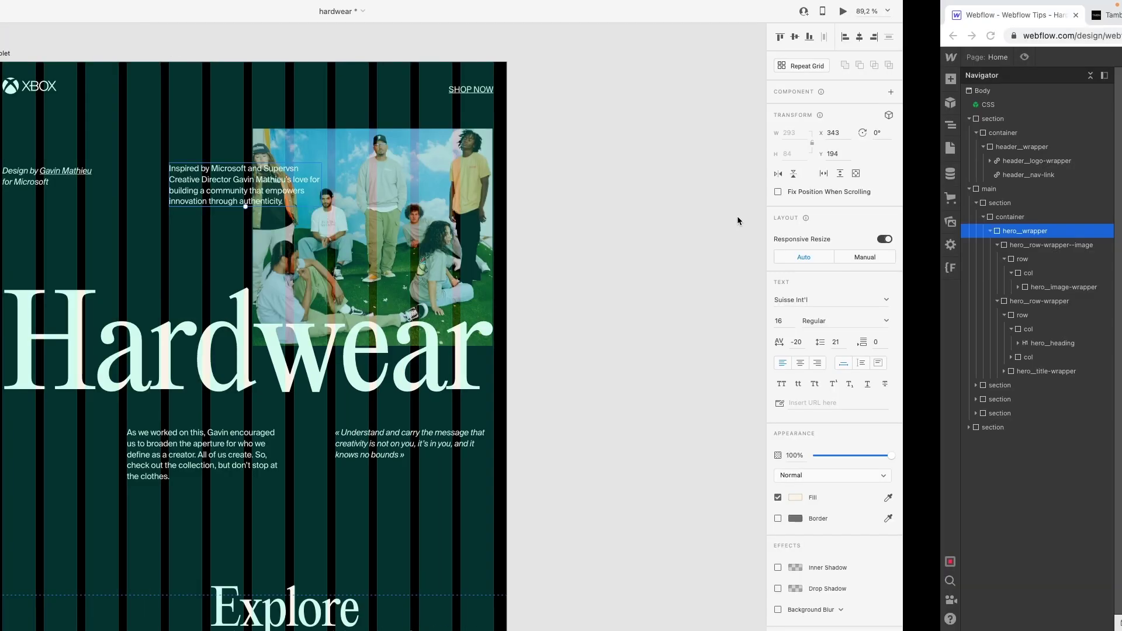
pyautogui.hotkey('ctrl', 'Left')
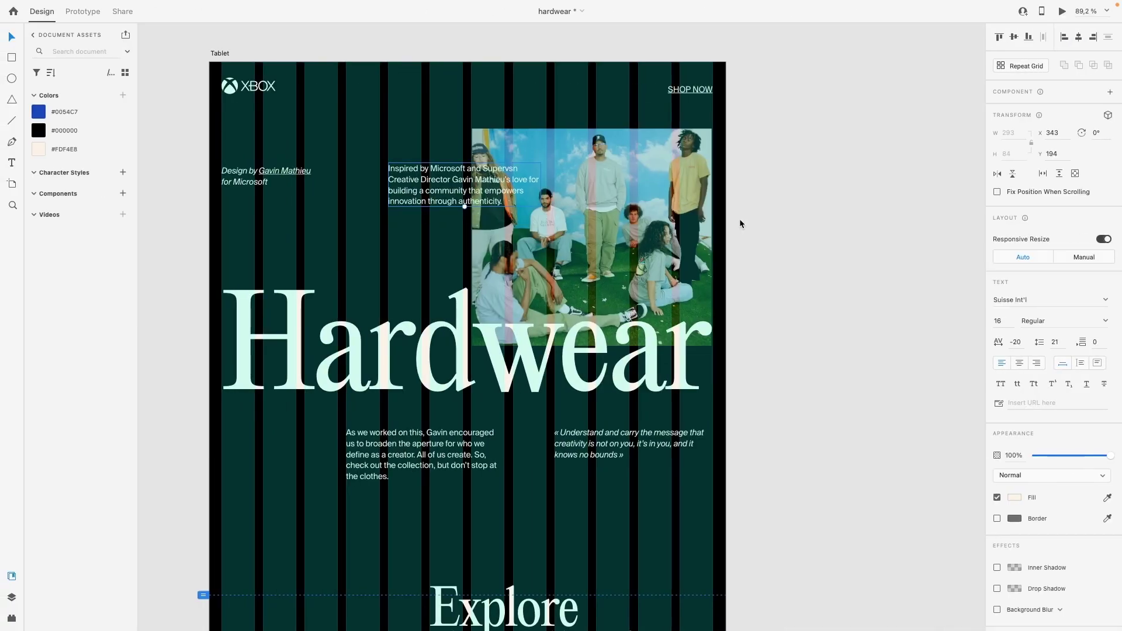
pyautogui.hotkey('ctrl', 'Right')
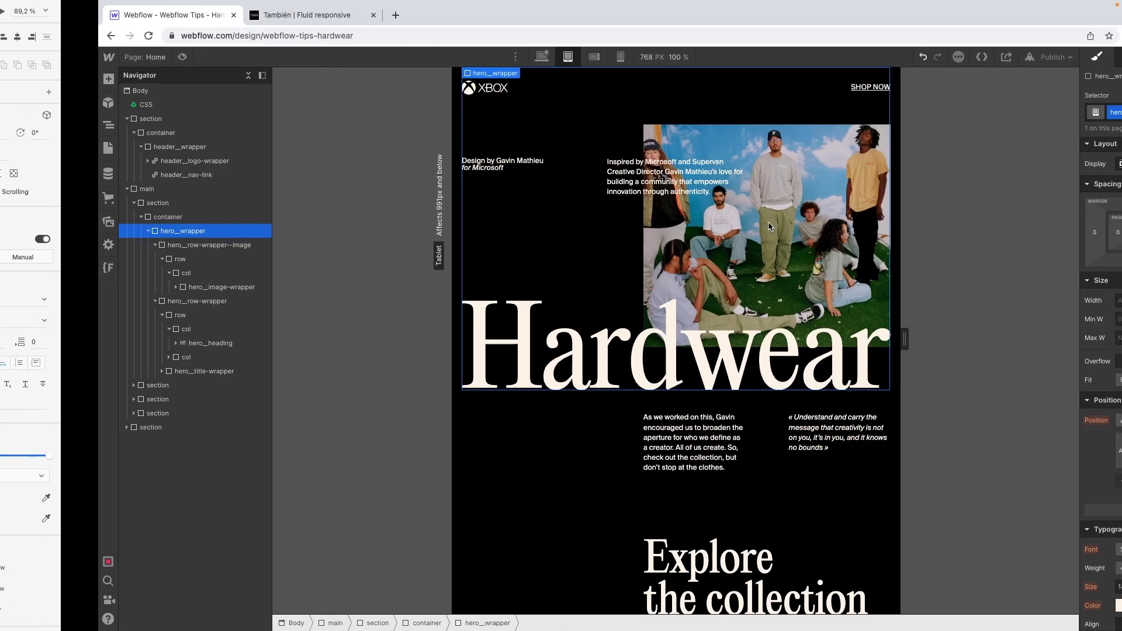
pyautogui.hotkey('ctrl', 'Left')
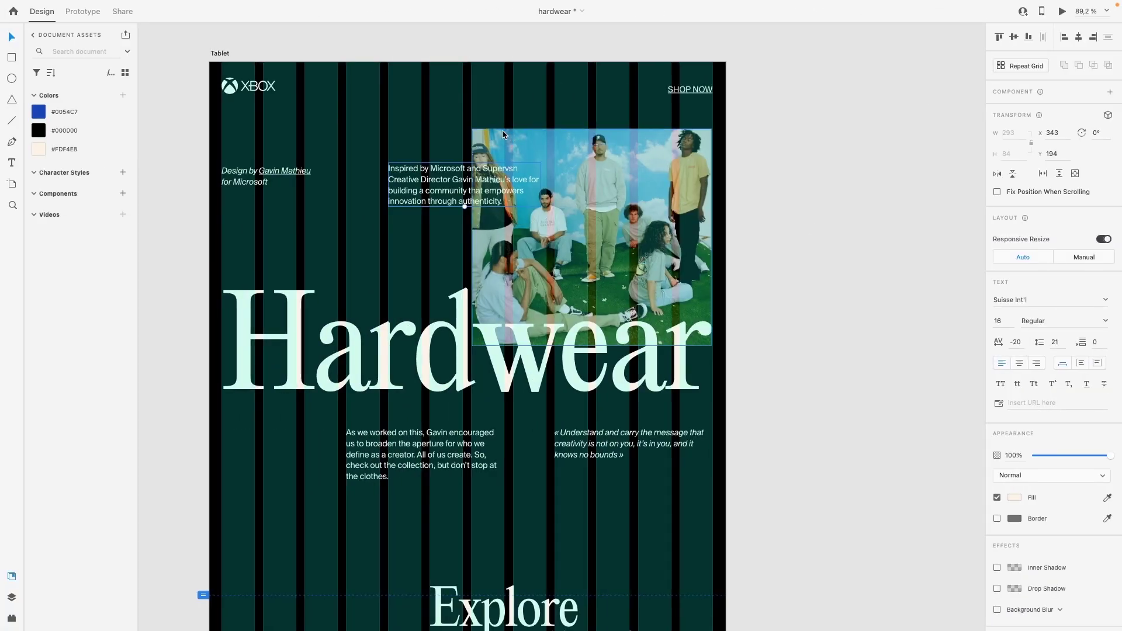
# Step: Return to Webflow and add the combo class col-md-6 to the col that holds hero__image-wrapper
pyautogui.hotkey('ctrl', 'Right')
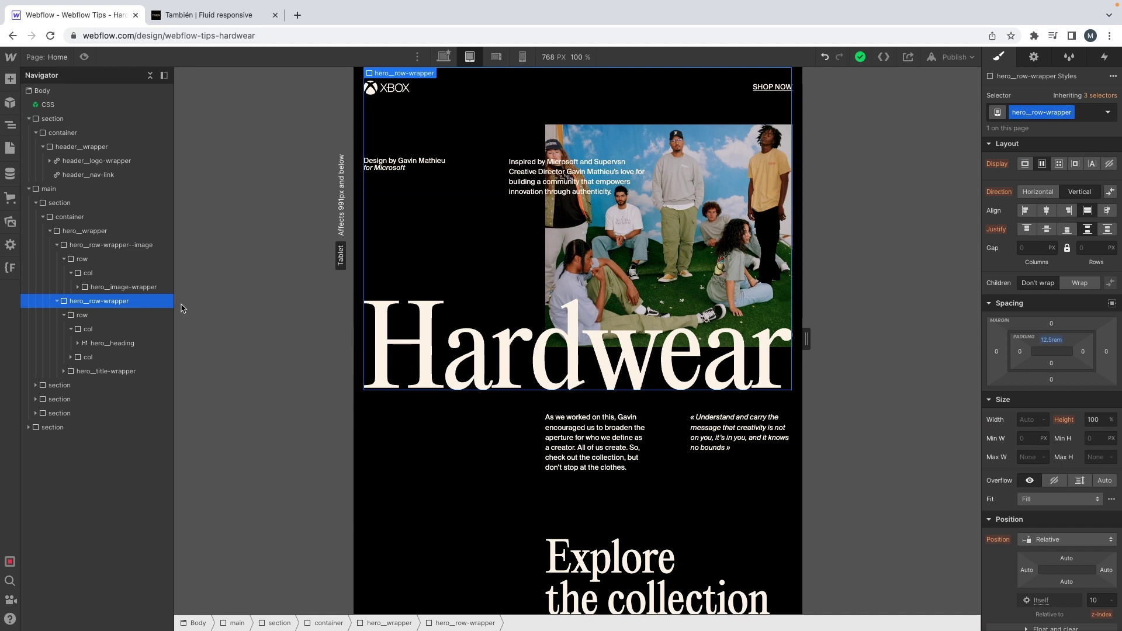
pyautogui.click(120, 245)
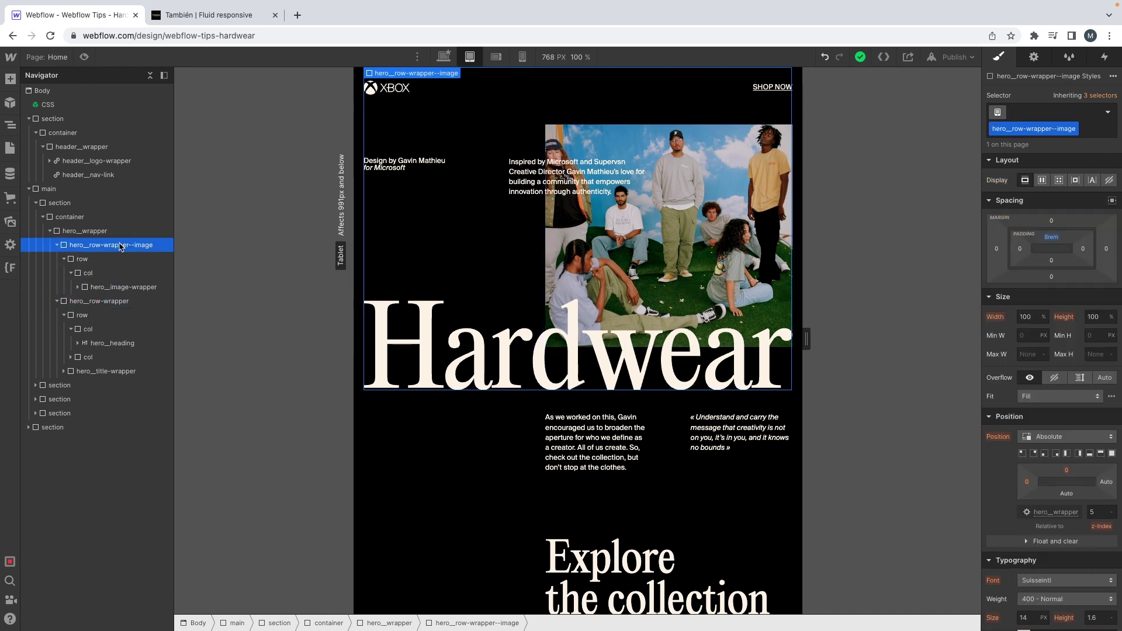
pyautogui.click(113, 287)
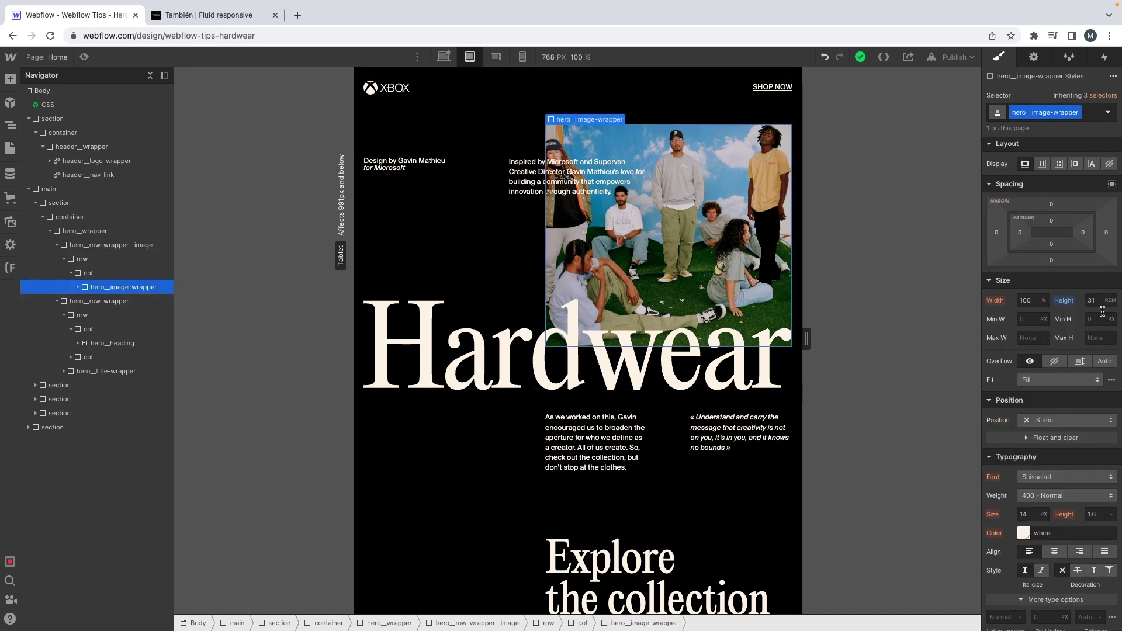
pyautogui.click(102, 274)
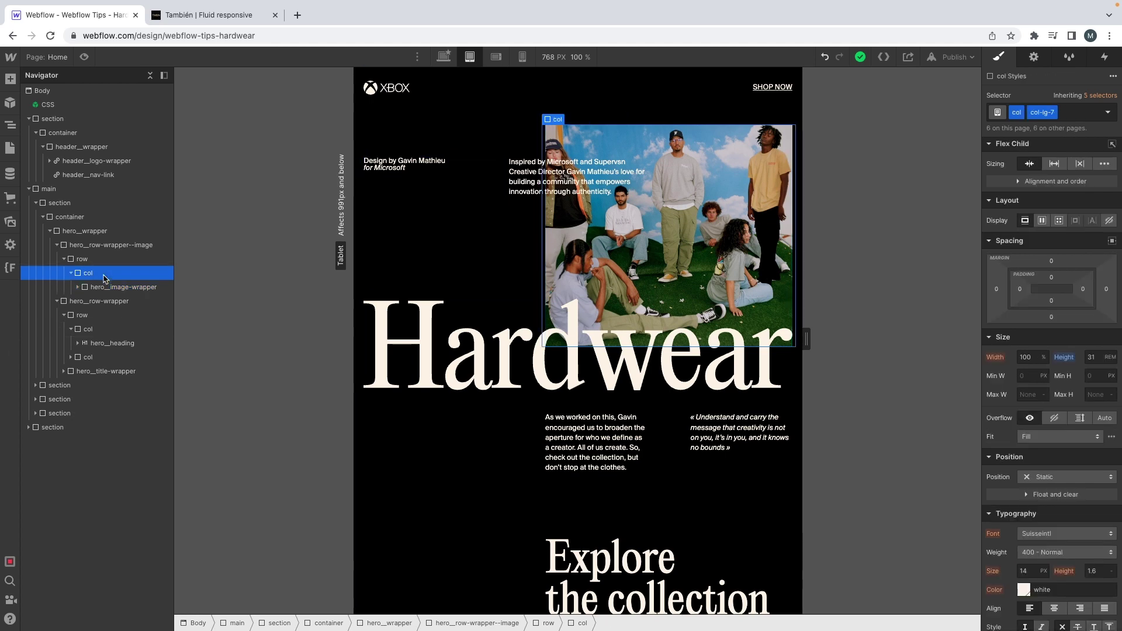
pyautogui.press('super+Return')
pyautogui.write('col-')
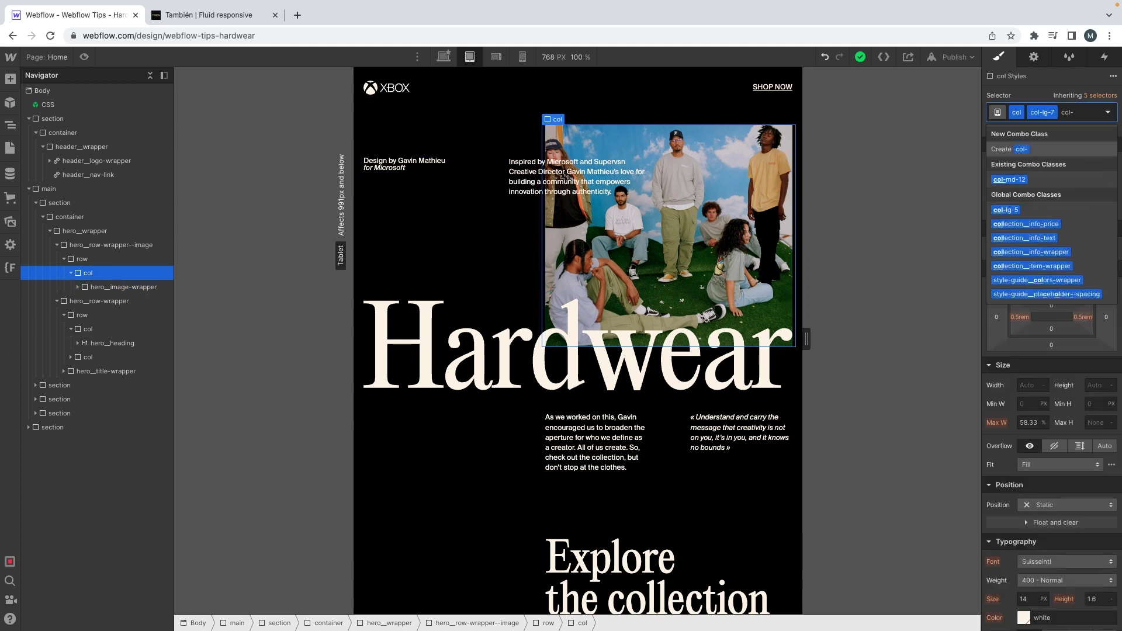
pyautogui.write('md-6')
pyautogui.press('Return')
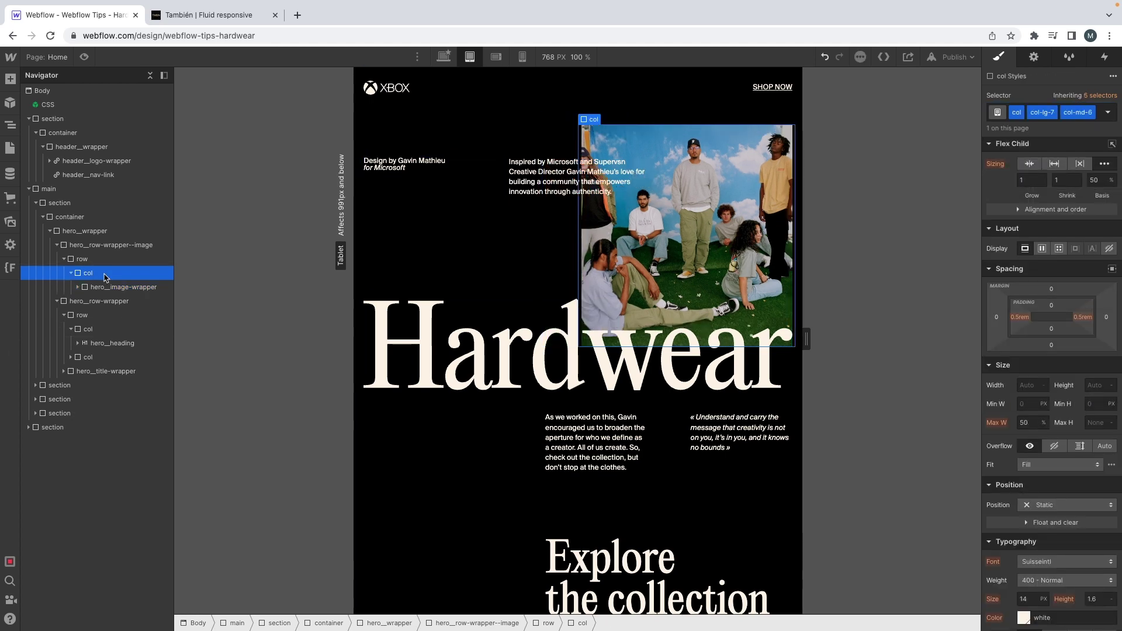
# Step: Switch to Adobe XD to read the hero image's size on the Tablet artboard, and return to Webflow
pyautogui.hotkey('ctrl', 'Left')
pyautogui.click(575, 239)
pyautogui.hotkey('ctrl', 'Left')
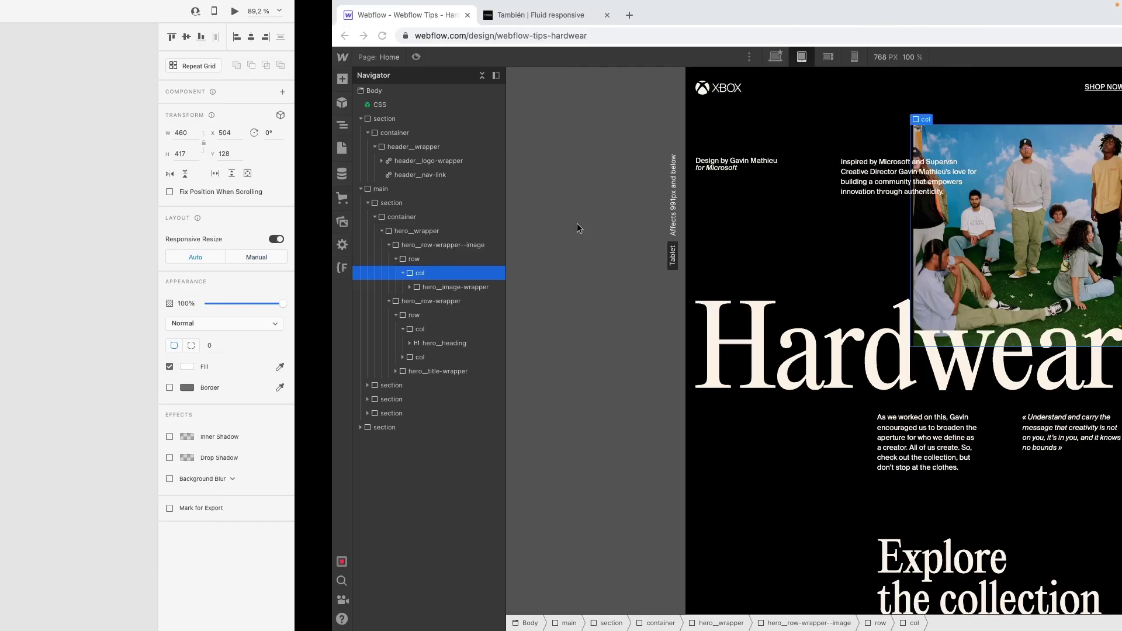
# Step: Set hero__image-wrapper's height from the design's 417 px divided by 16, rounded down to 26 rem
pyautogui.click(99, 287)
pyautogui.click(1094, 301)
pyautogui.write('417/1')
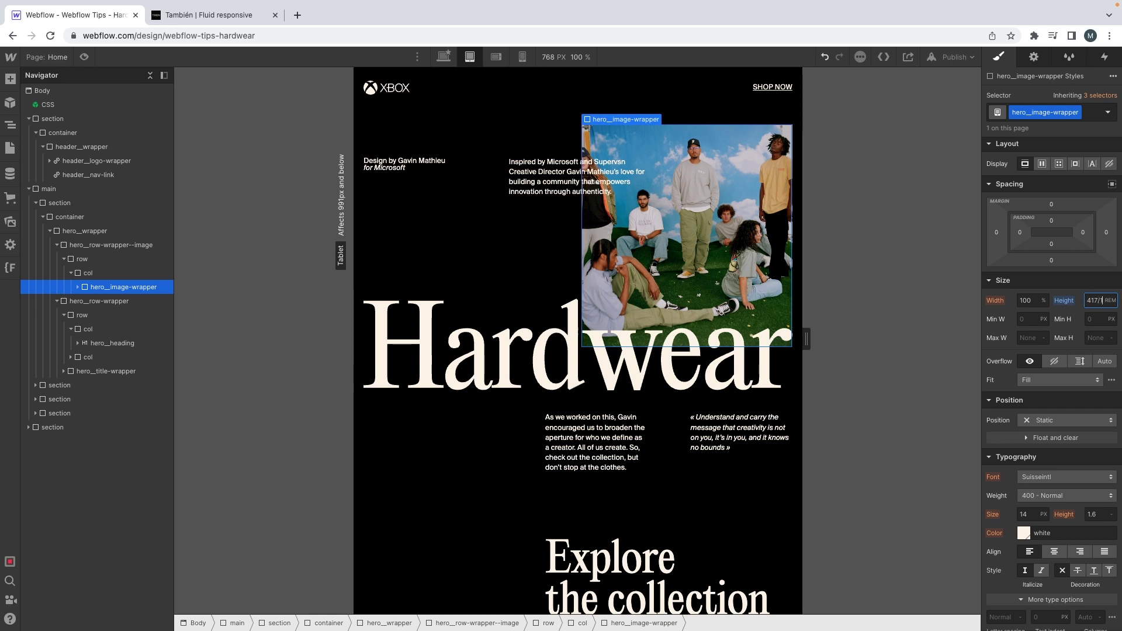
pyautogui.write('6')
pyautogui.press('Return')
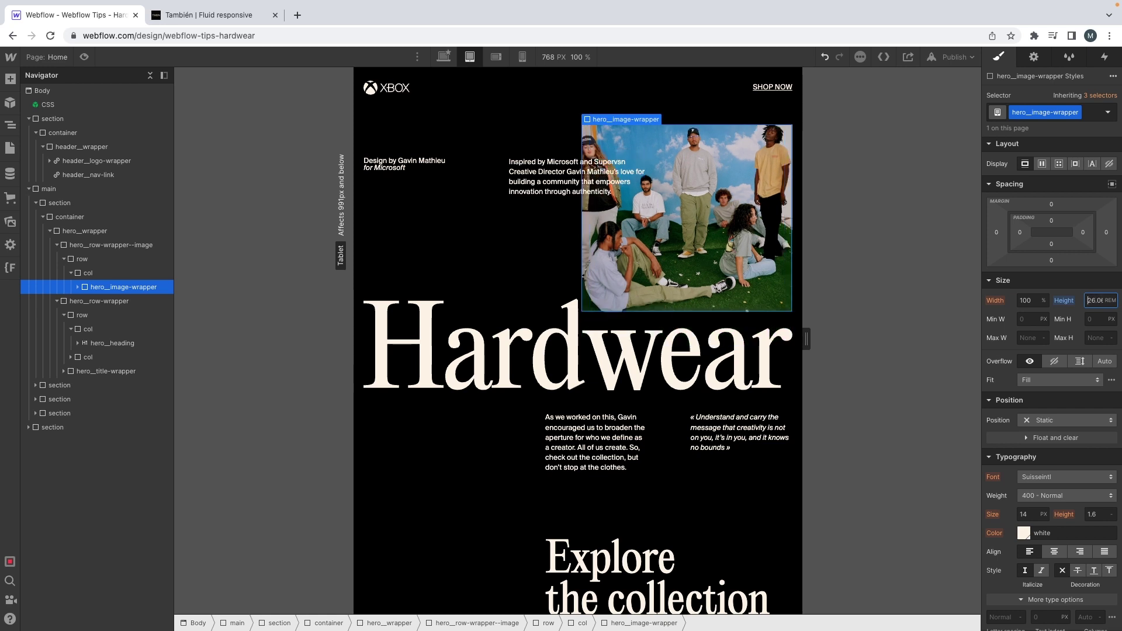
pyautogui.press('Delete')
pyautogui.press('Delete')
pyautogui.press('Delete')
pyautogui.press('Delete')
pyautogui.press('Delete')
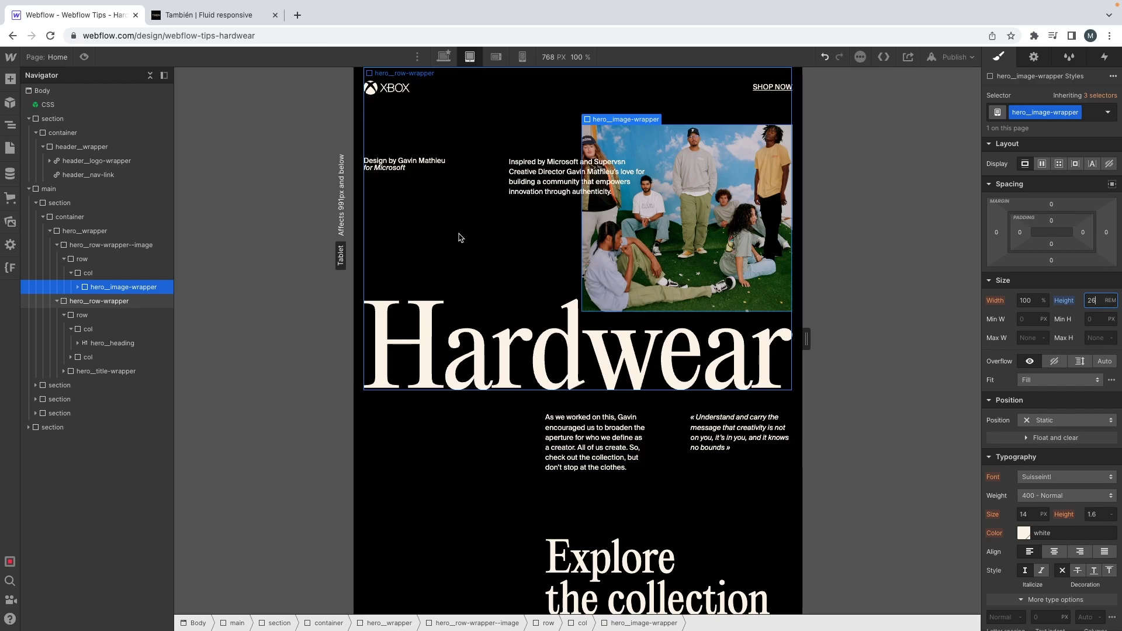
# Step: Compare the hero section with Adobe XD's Tablet artboard and inspect hero__heading's line height in Webflow
pyautogui.hotkey('ctrl', 'Left')
pyautogui.hotkey('ctrl', 'Right')
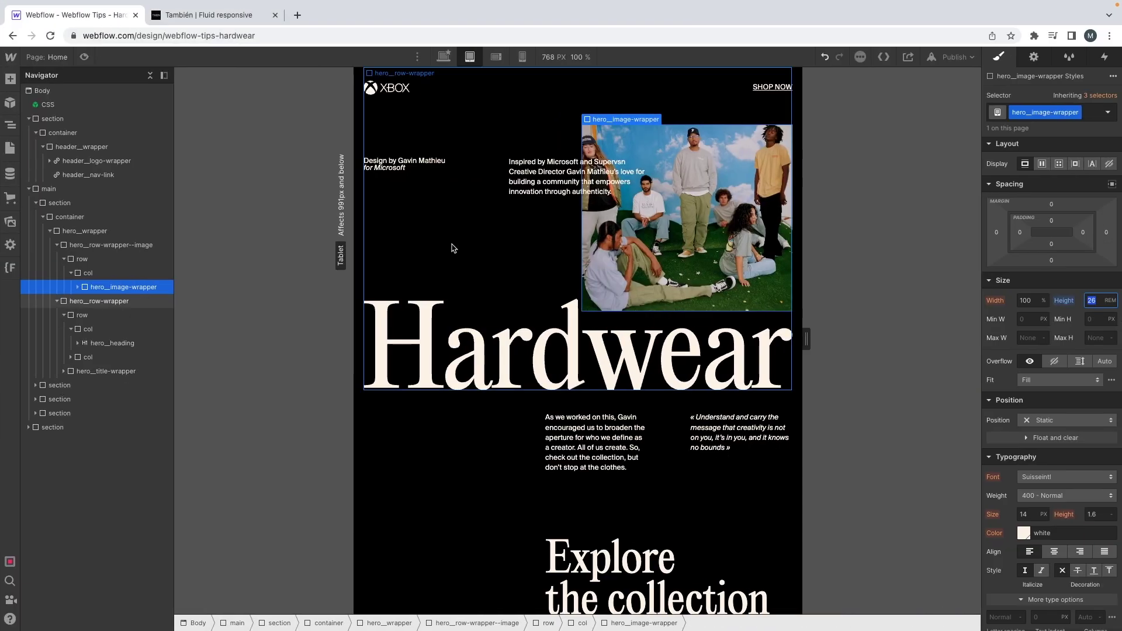
pyautogui.click(497, 240)
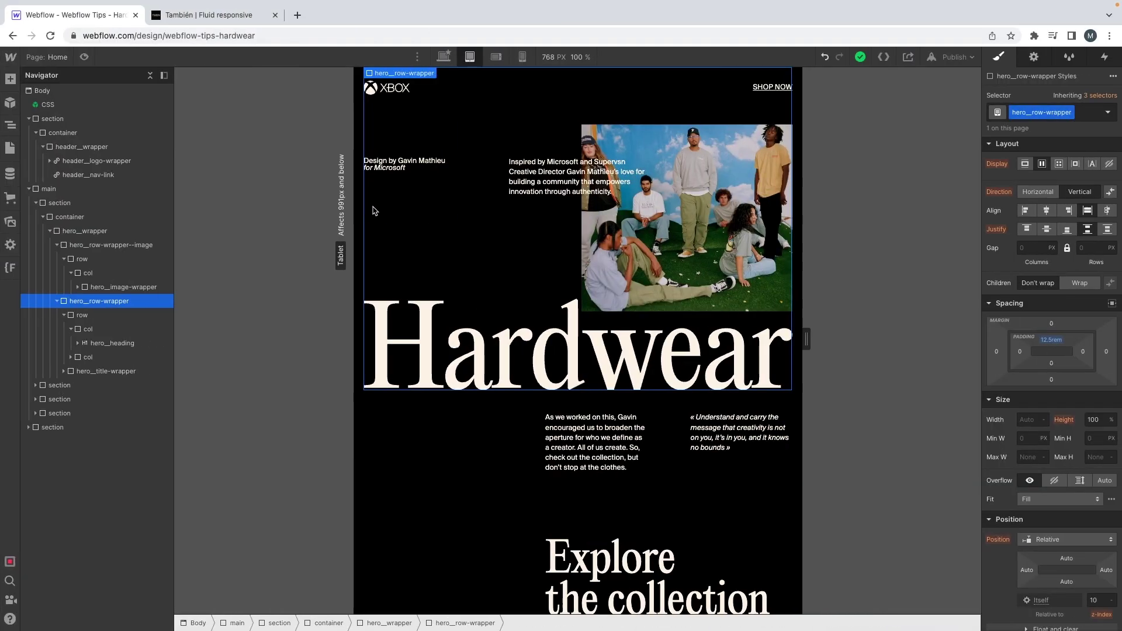
pyautogui.click(402, 167)
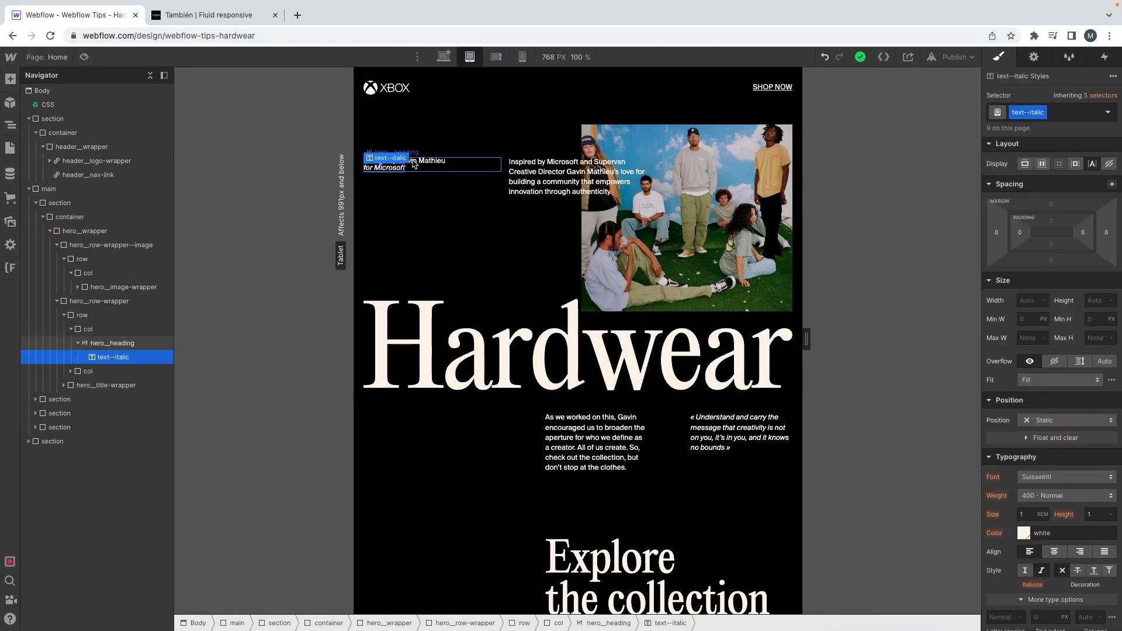
pyautogui.click(419, 164)
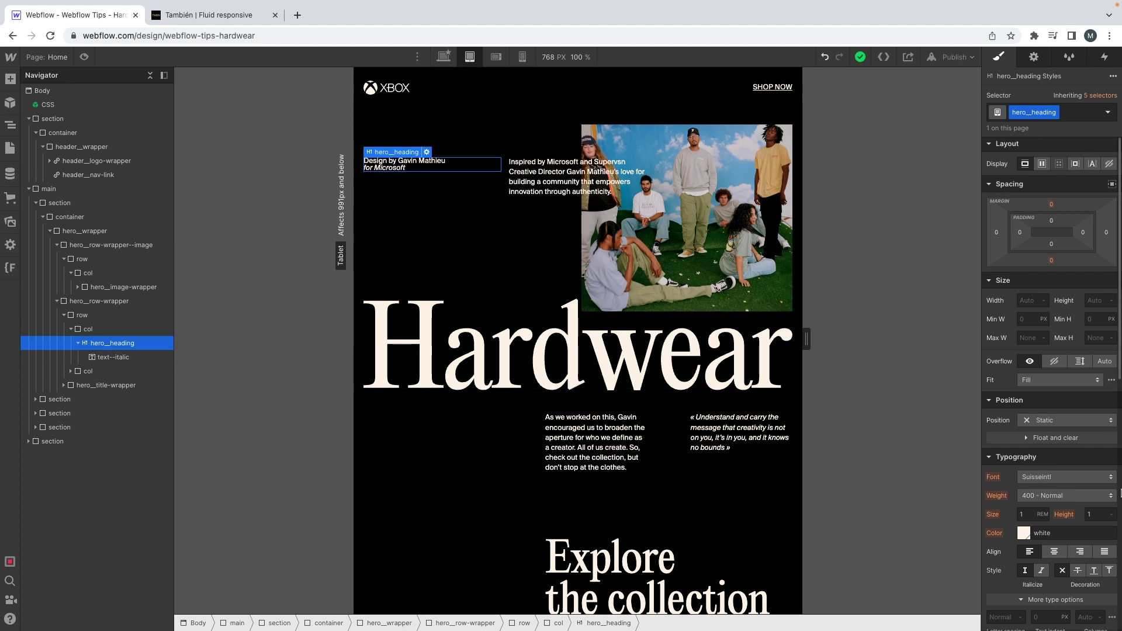
pyautogui.click(1095, 513)
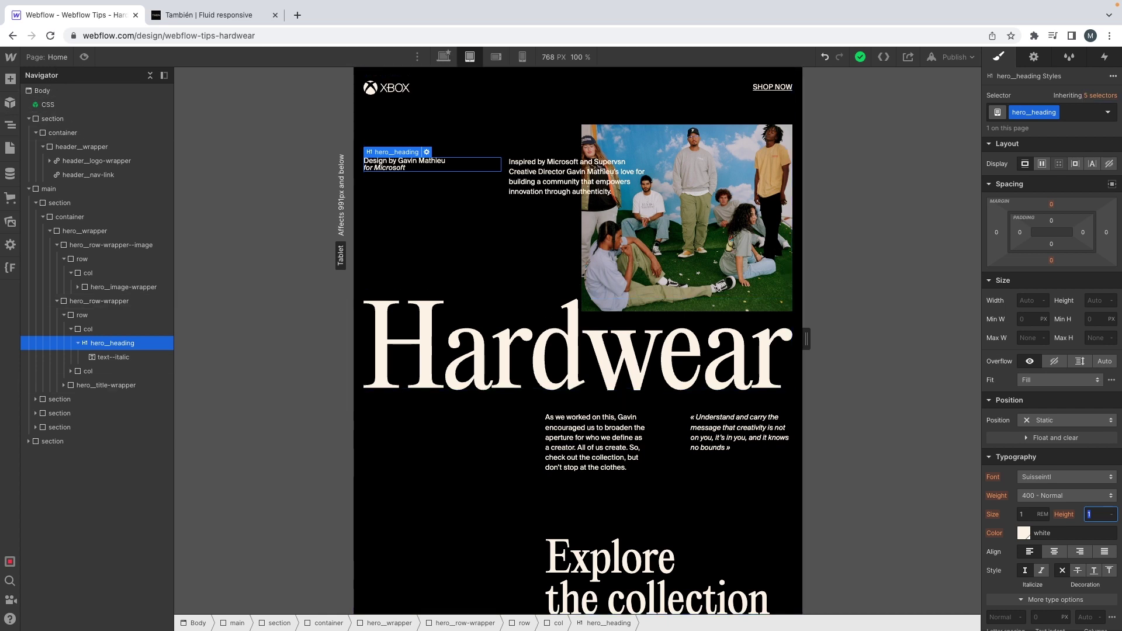
# Step: Reduce hero__wrapper's height to 40 rem so the Hardwear title overlaps the hero image
pyautogui.click(92, 231)
pyautogui.click(1093, 301)
pyautogui.write('44.3')
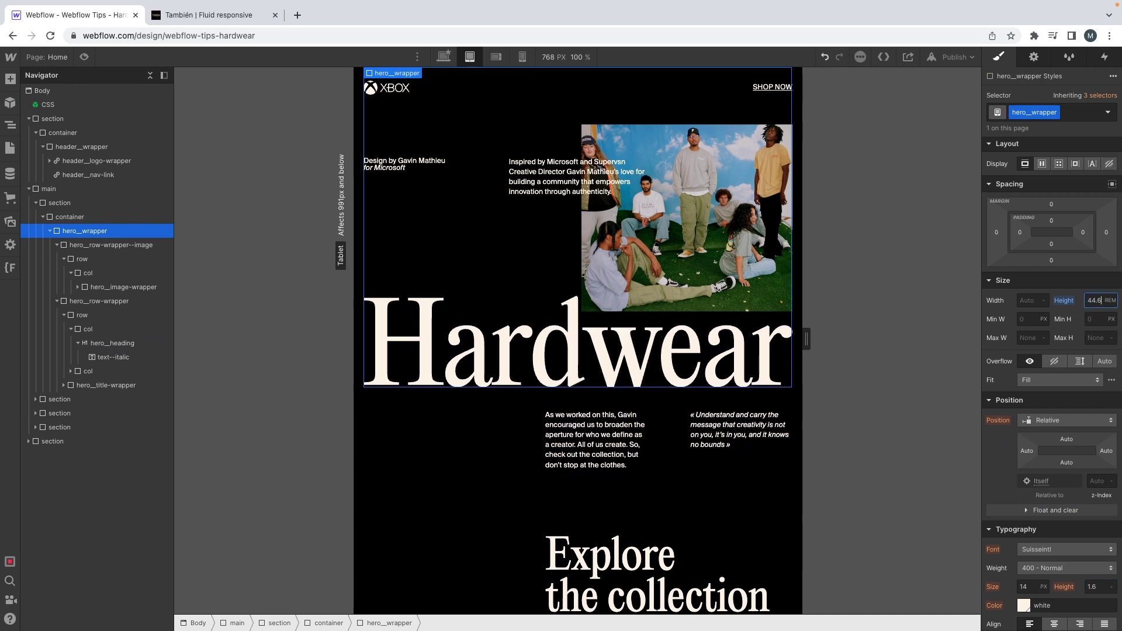
pyautogui.press('Down')
pyautogui.press('Down')
pyautogui.press('Down')
pyautogui.press('Down')
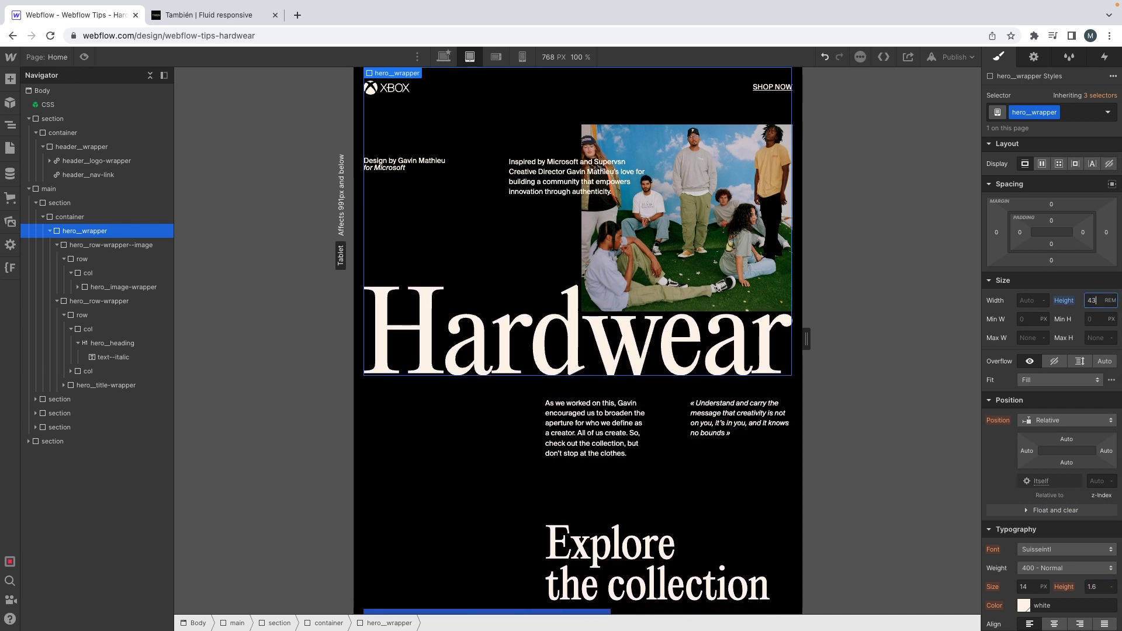
pyautogui.press('Down')
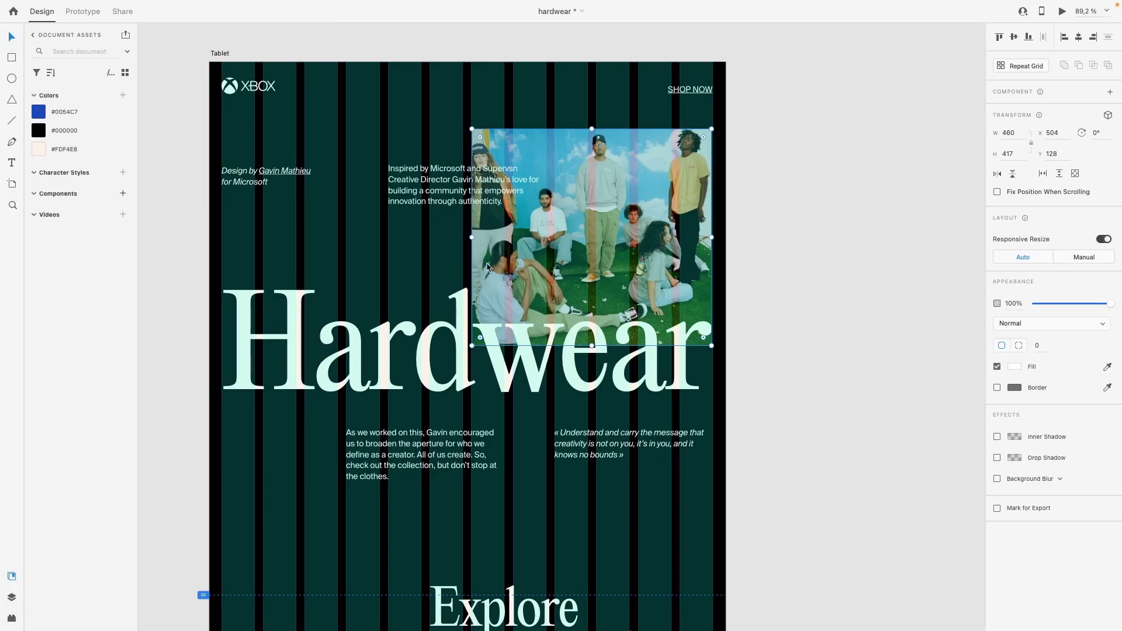
# Step: Switch to Adobe XD and examine closely where the Hardwear title overlaps the hero image, with the layout grid hidden
pyautogui.click(439, 277)
pyautogui.scroll(4, 438, 277)
pyautogui.scroll(-1, 439, 277)
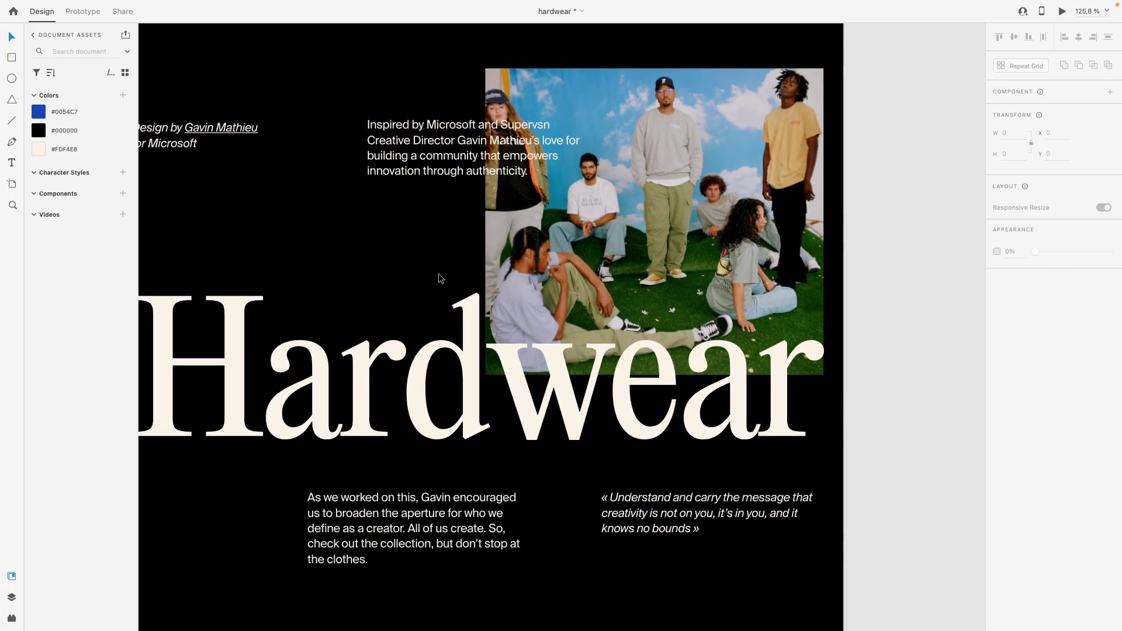
pyautogui.hscroll(-2, 450, 281)
pyautogui.click(485, 341)
pyautogui.scroll(5, 545, 315)
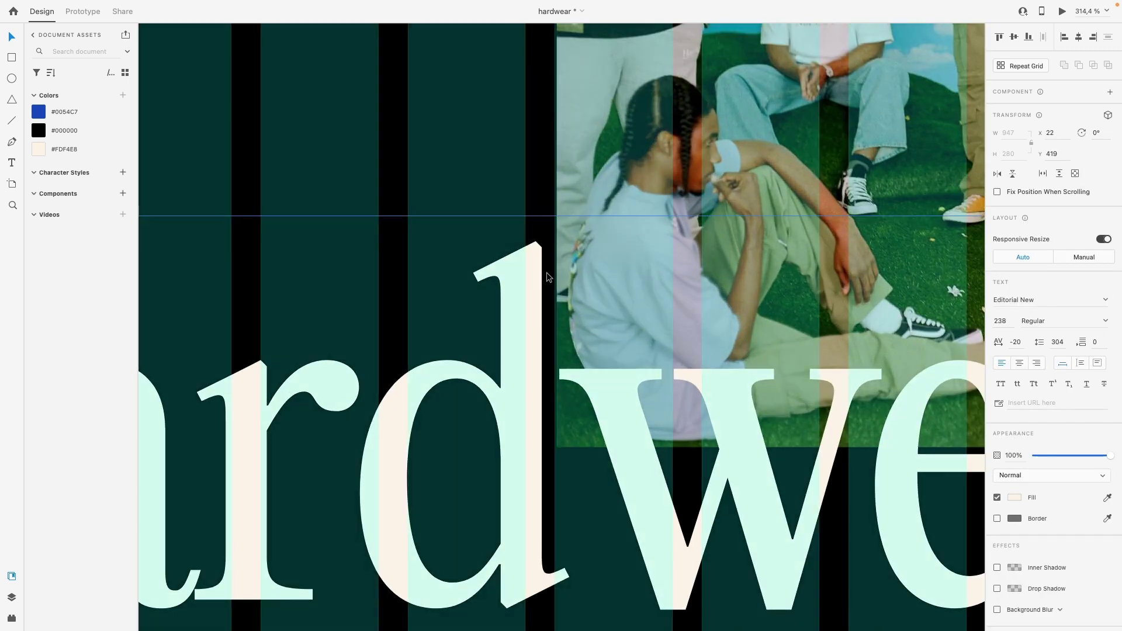
pyautogui.hotkey('ctrl', "'")
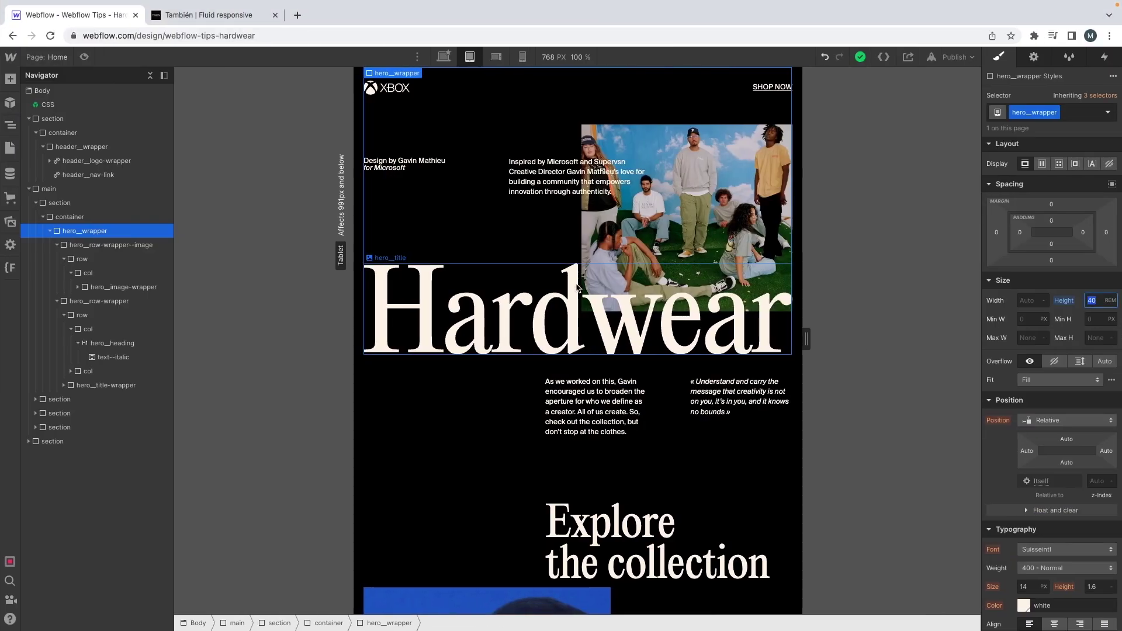
pyautogui.scroll(-18, 576, 286)
pyautogui.scroll(18, 576, 286)
pyautogui.moveTo(806, 339); pyautogui.dragTo(872, 339)
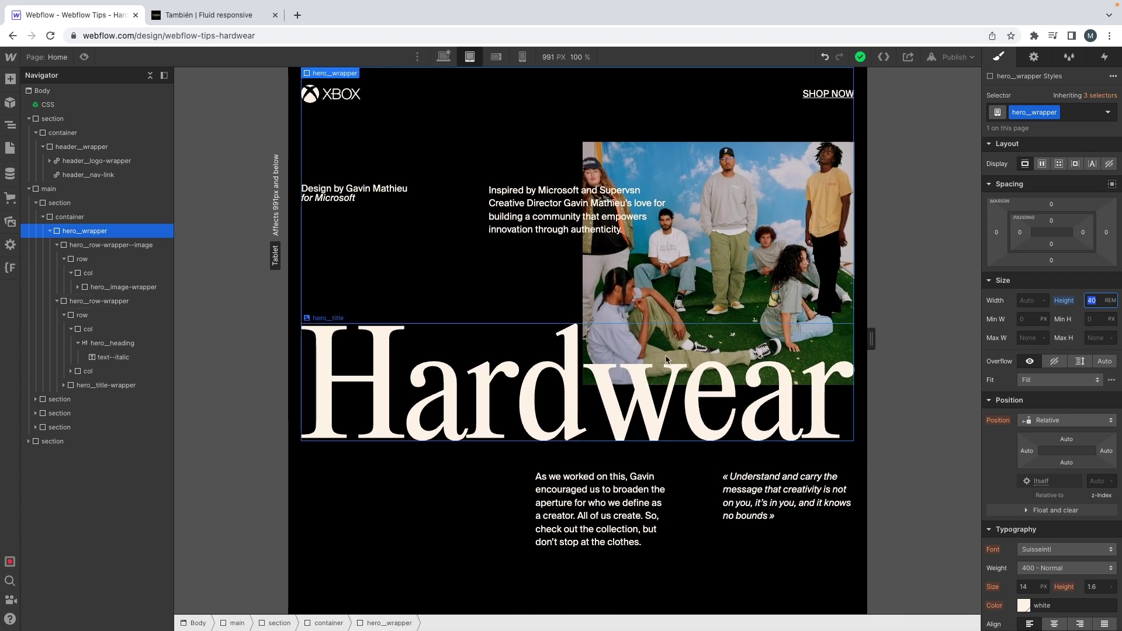
pyautogui.scroll(-1, 666, 359)
pyautogui.scroll(1, 585, 350)
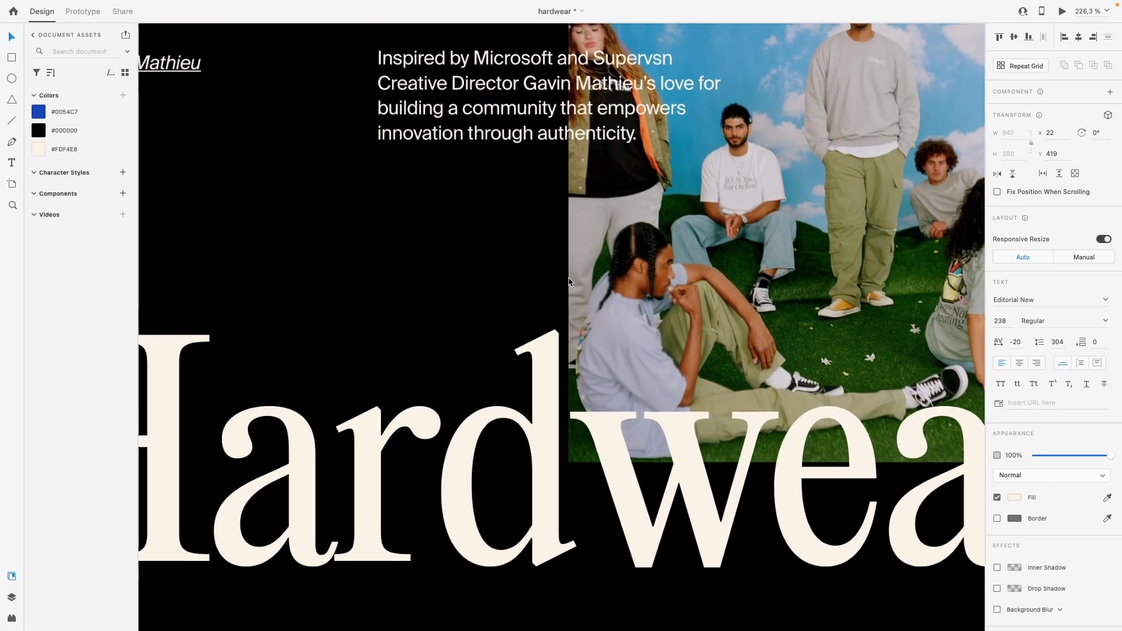
pyautogui.scroll(-2, 568, 284)
pyautogui.press('super+shift+apostrophe')
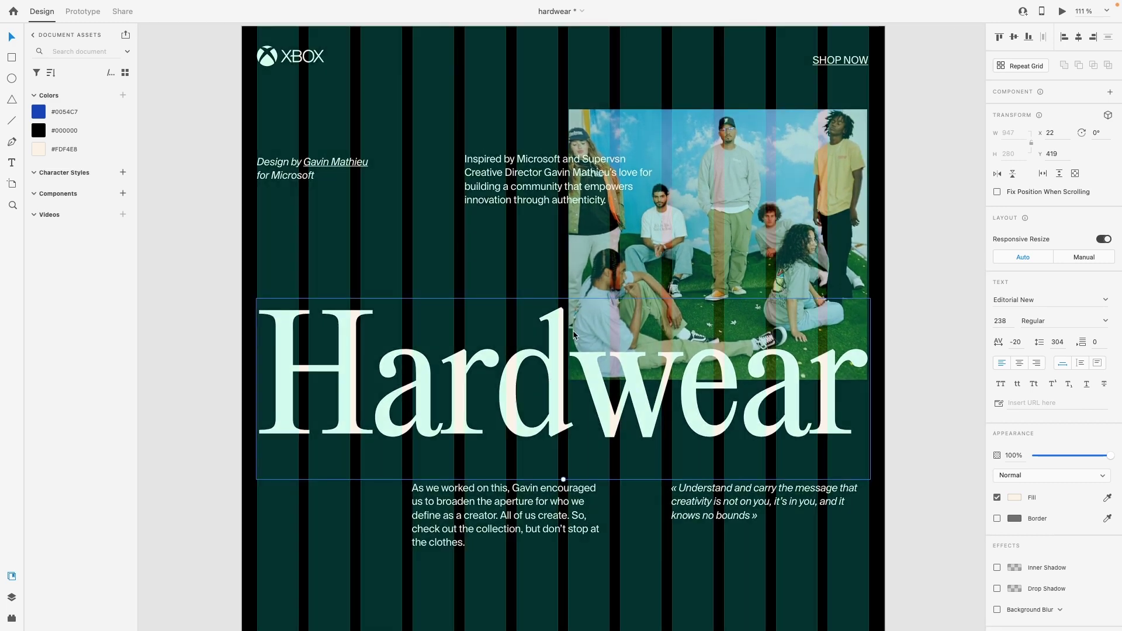
pyautogui.scroll(5, 564, 161)
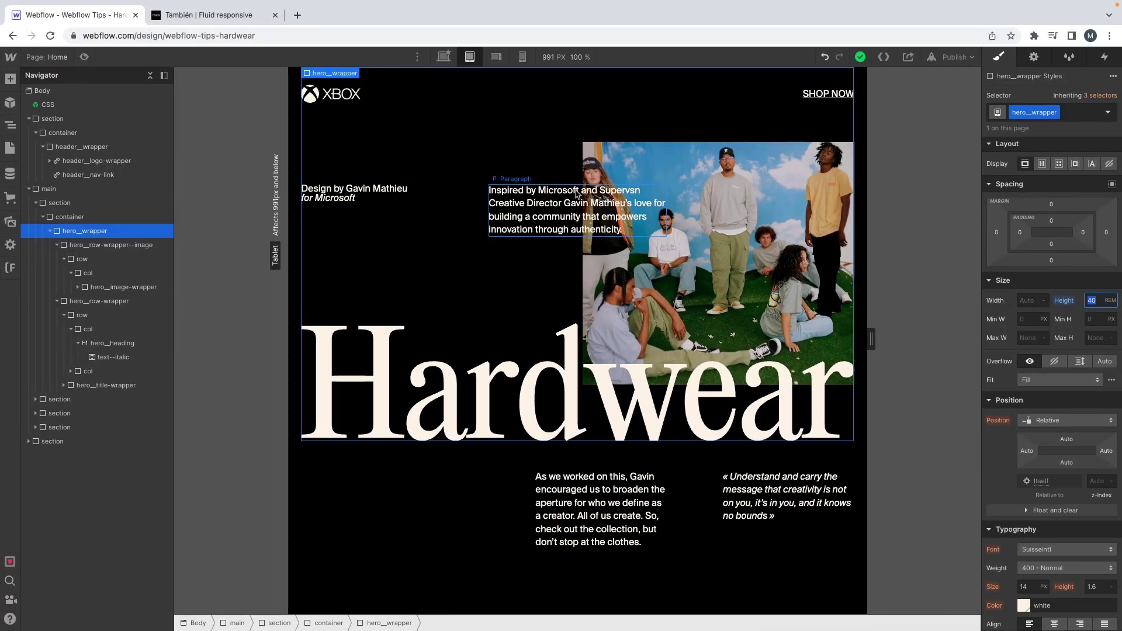
# Step: Remove the hero__heading class from the hero's H1 heading in Webflow
pyautogui.click(339, 191)
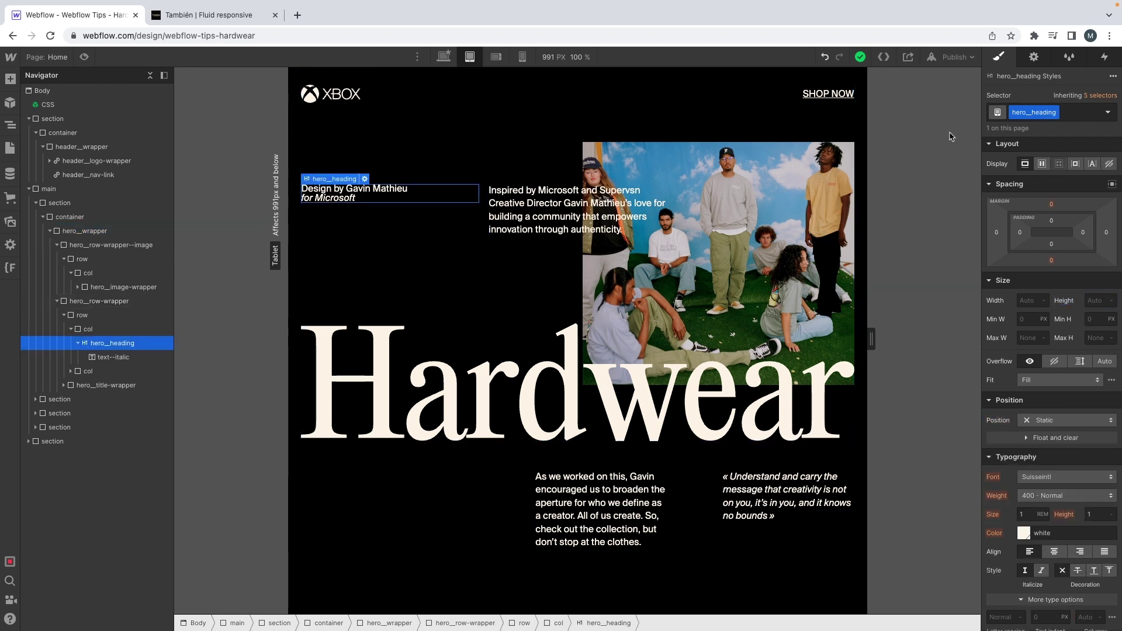
pyautogui.press('BackSpace')
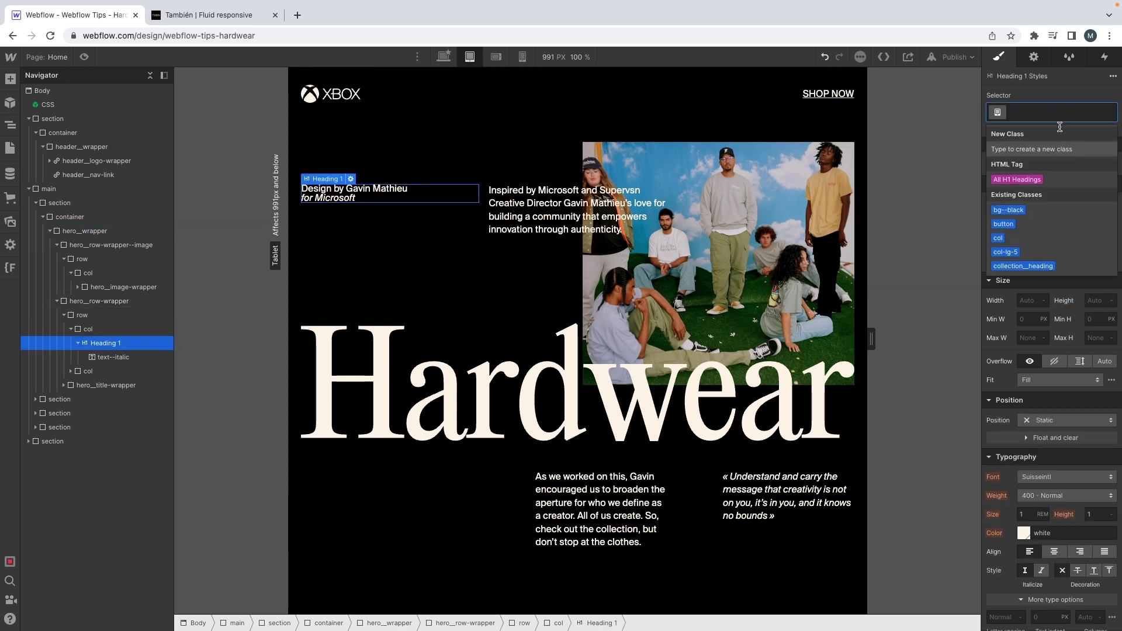
pyautogui.click(1093, 514)
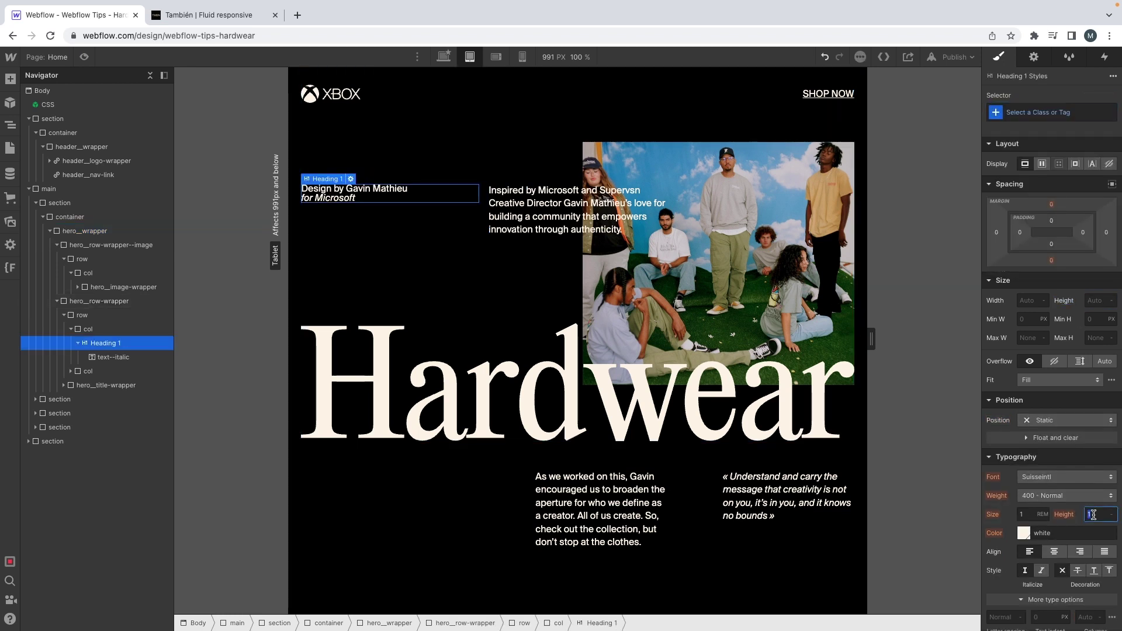
pyautogui.press('Return')
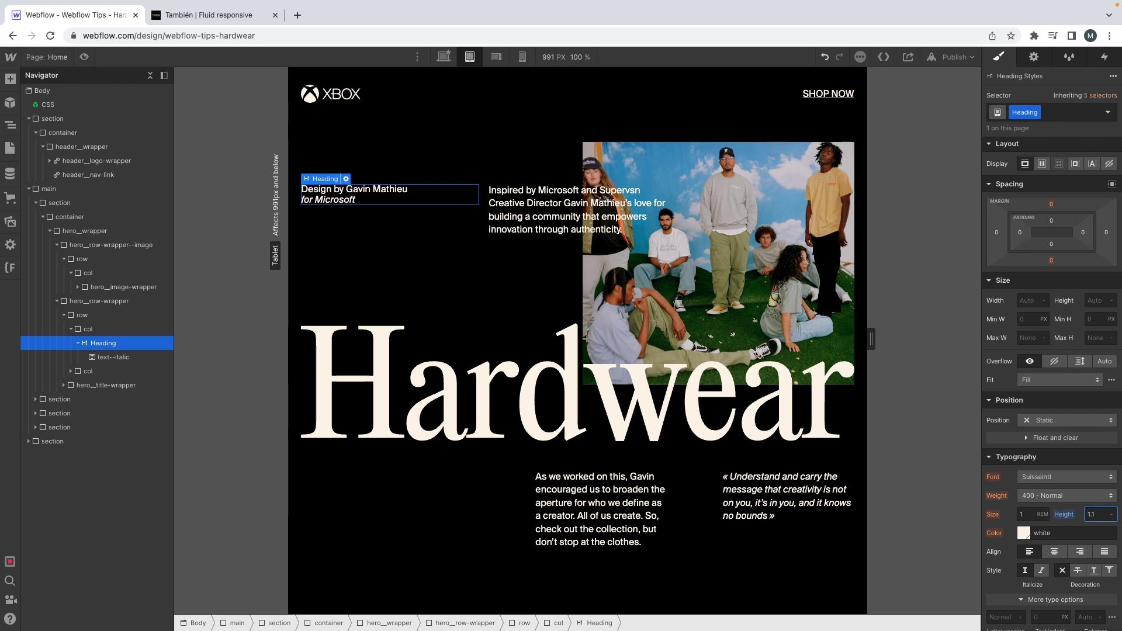
pyautogui.press('Up')
pyautogui.click(1063, 112)
pyautogui.write('hero__heading')
pyautogui.press('super+a')
pyautogui.press('BackSpace')
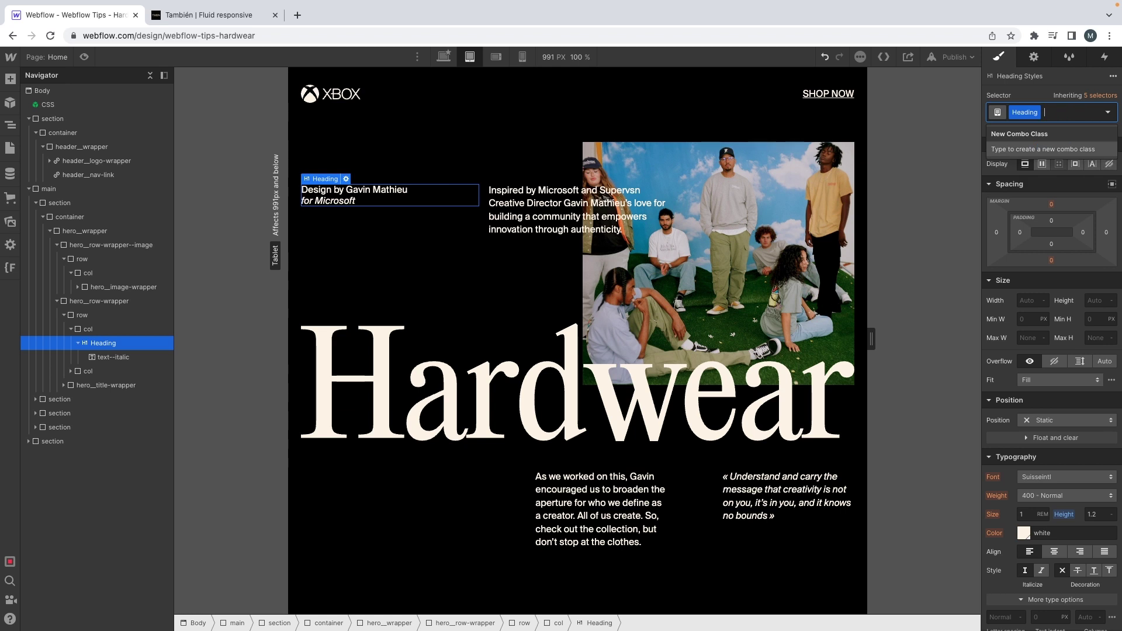
pyautogui.press('BackSpace')
# Step: Set the line height of the All H1 Headings tag to 1.2 and reapply the hero__heading class to the heading
pyautogui.click(1031, 183)
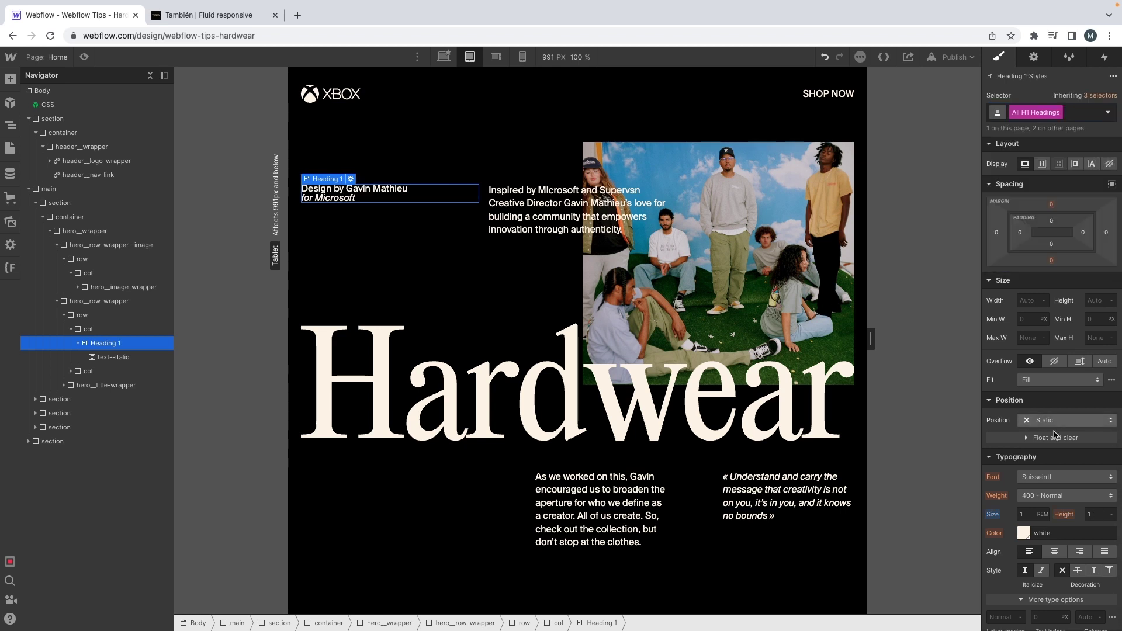
pyautogui.click(1095, 515)
pyautogui.write('.2')
pyautogui.press('Return')
pyautogui.press('super+Return')
pyautogui.write('hero__heading')
pyautogui.press('Return')
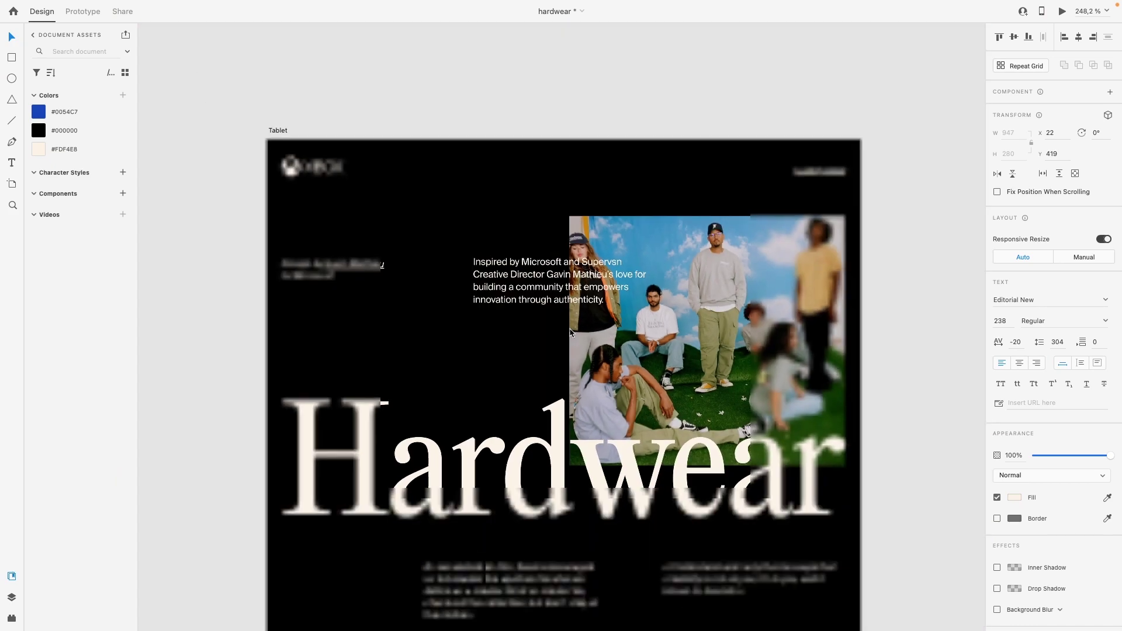
# Step: Switch to Adobe XD and inspect the position and text settings of the "As we worked on this" paragraph below the title
pyautogui.scroll(5, 567, 336)
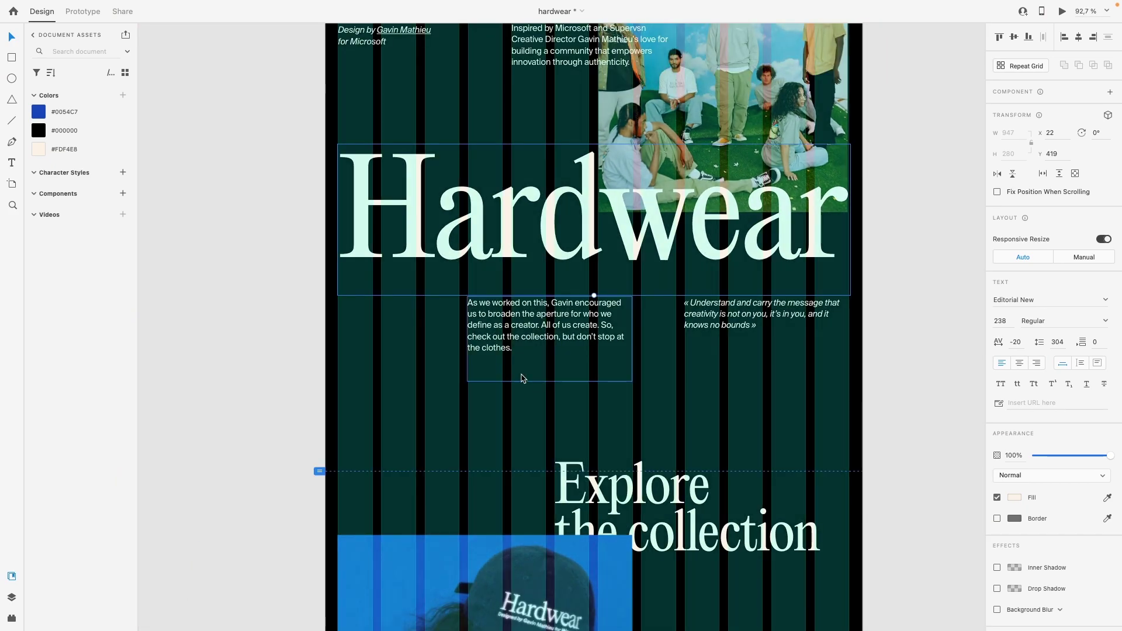
pyautogui.click(498, 370)
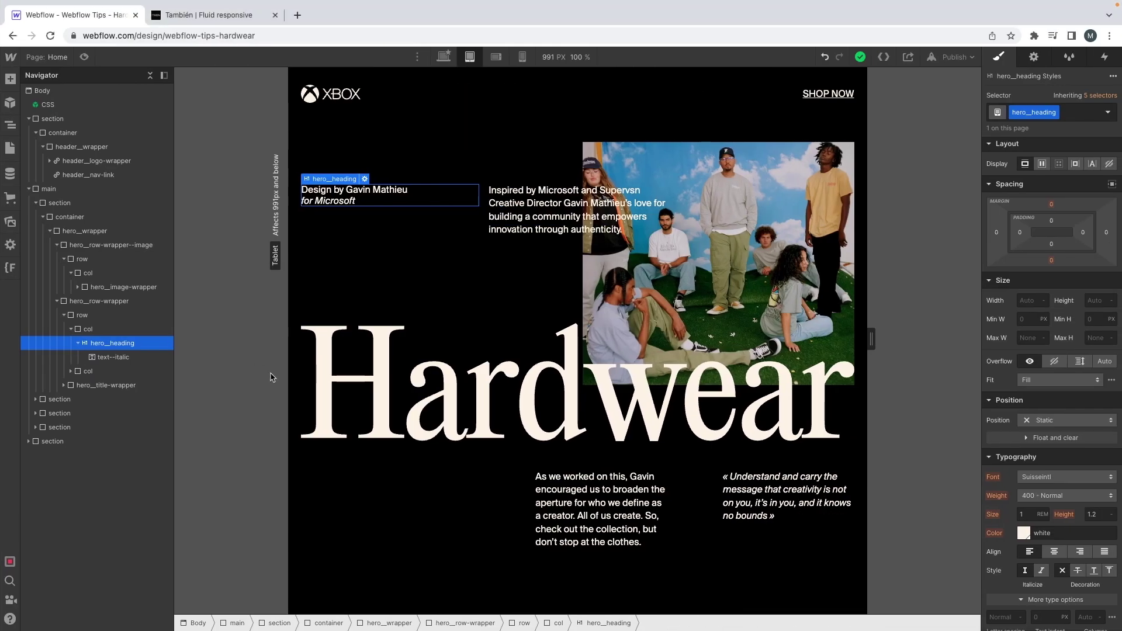
# Step: Switch to Webflow and add the col-md-4 combo class to the column holding the "As we worked on this" paragraph
pyautogui.scroll(-1, 601, 569)
pyautogui.click(607, 514)
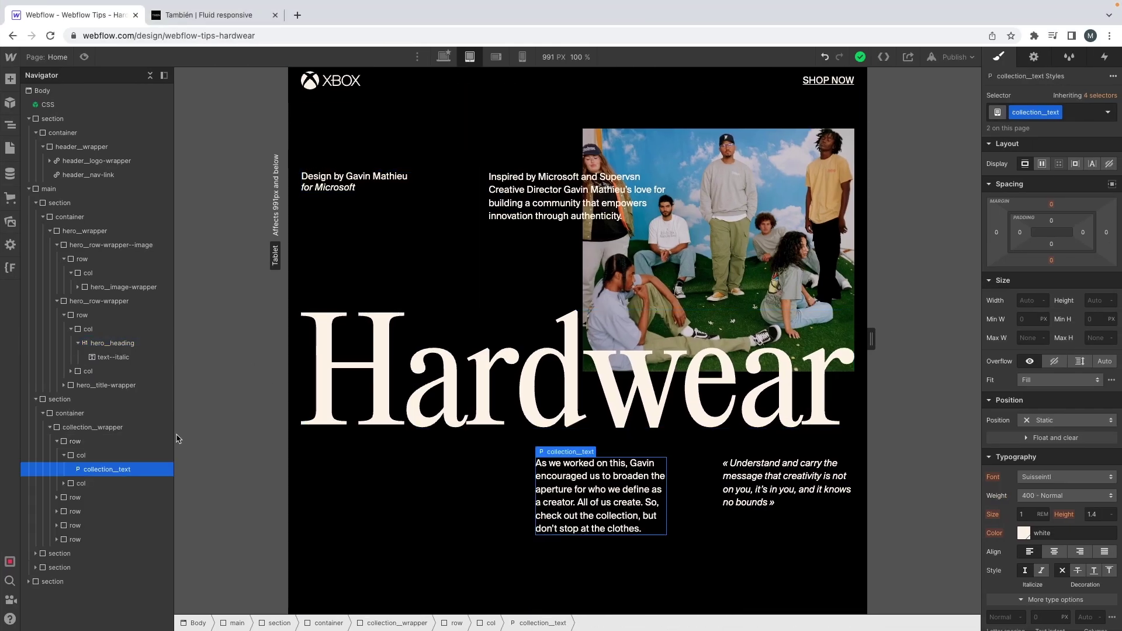
pyautogui.click(95, 459)
pyautogui.write('col-md-4')
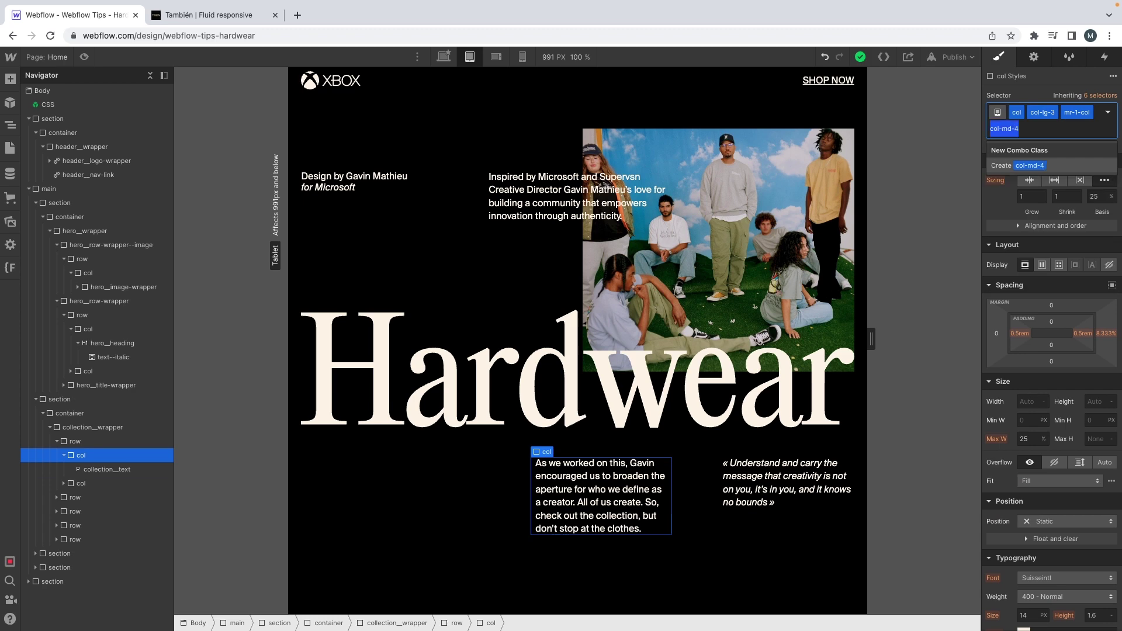
pyautogui.press('Return')
# Step: Add the same col-md-4 class to the neighbouring column with the "Understand and carry the message" quote
pyautogui.click(80, 482)
pyautogui.press('super+Return')
pyautogui.write('col-md-4')
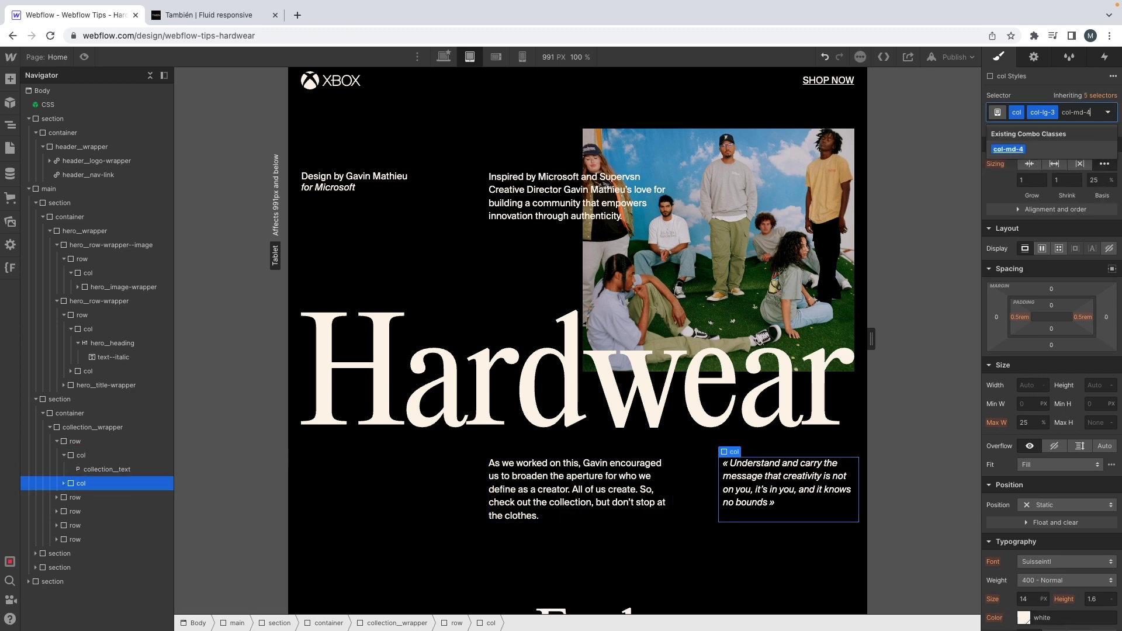
pyautogui.press('Return')
pyautogui.scroll(-2, 446, 438)
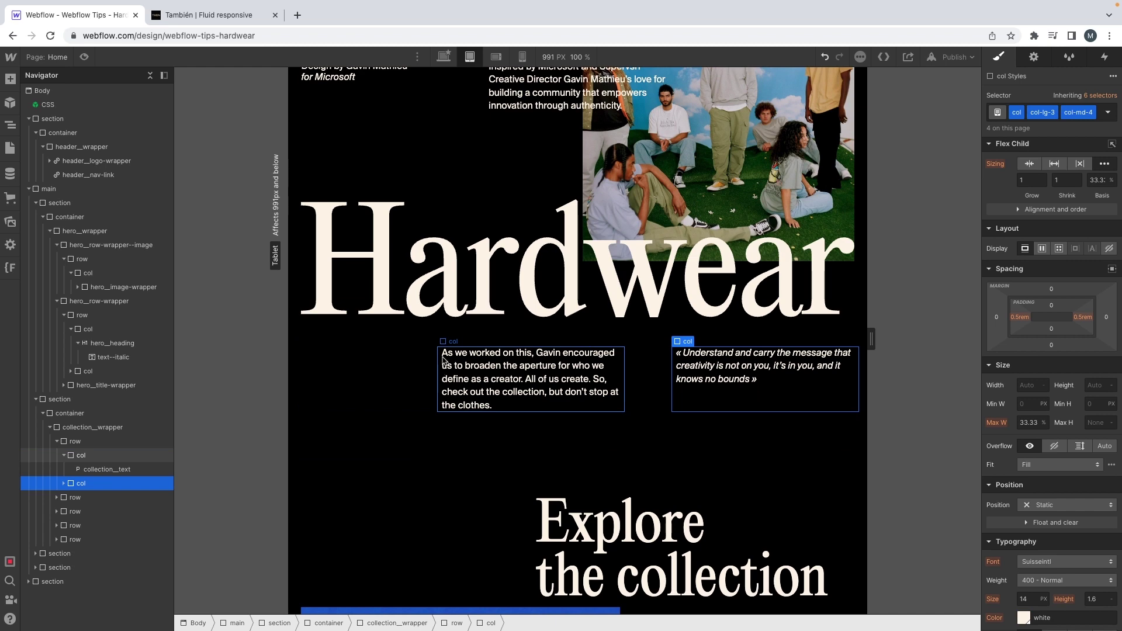
pyautogui.hotkey('ctrl', 'Left')
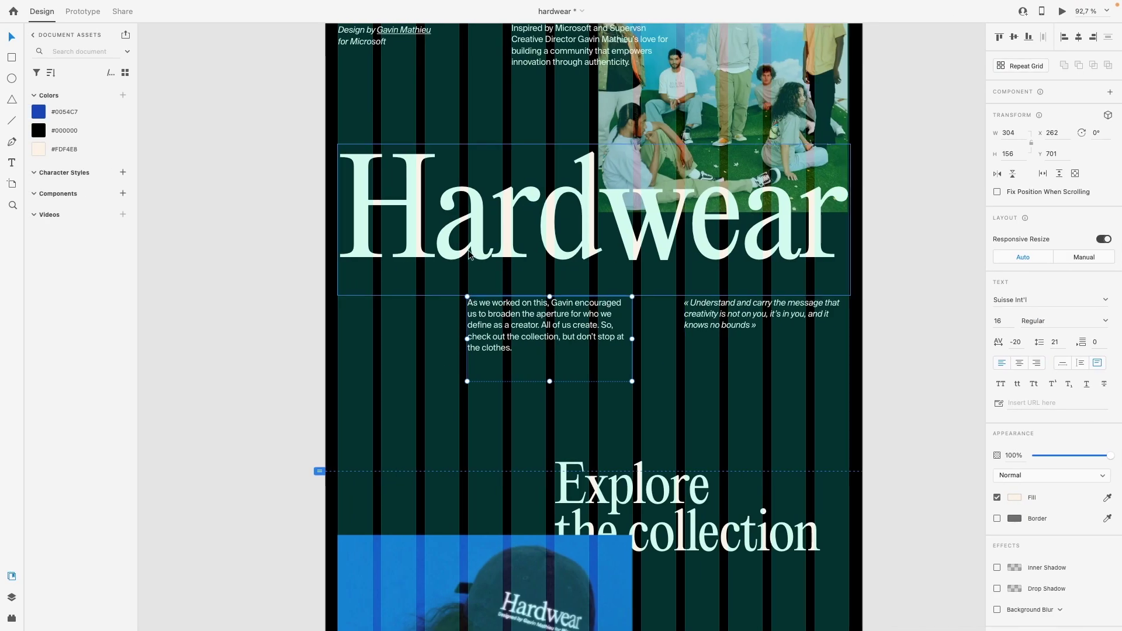
pyautogui.press('Escape')
pyautogui.scroll(-3, 471, 315)
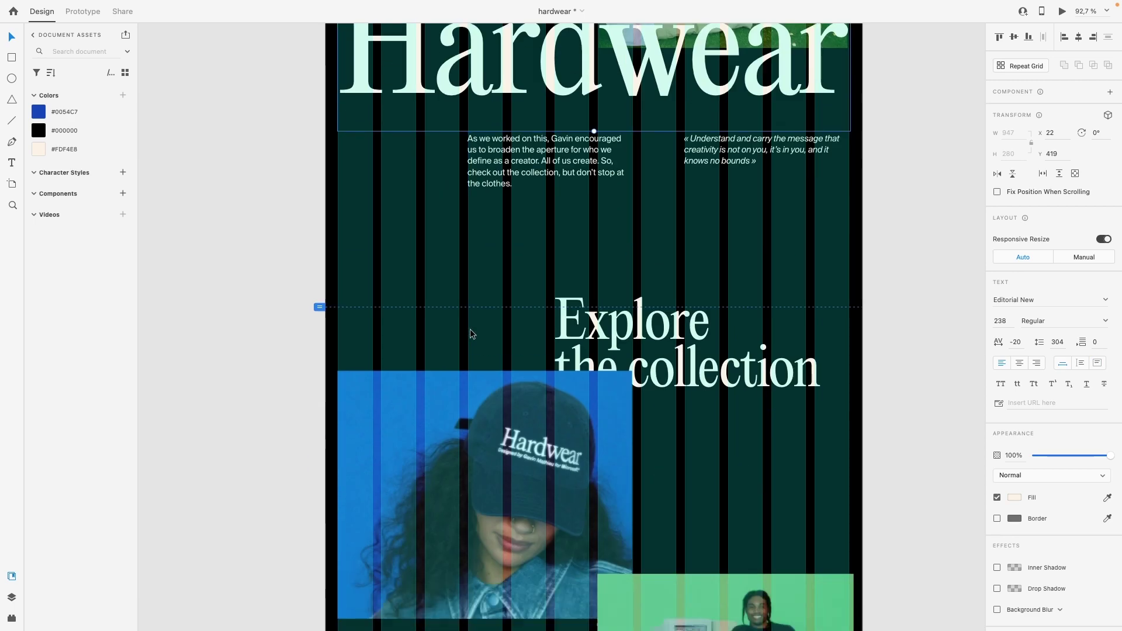
pyautogui.hotkey('ctrl', 'Right')
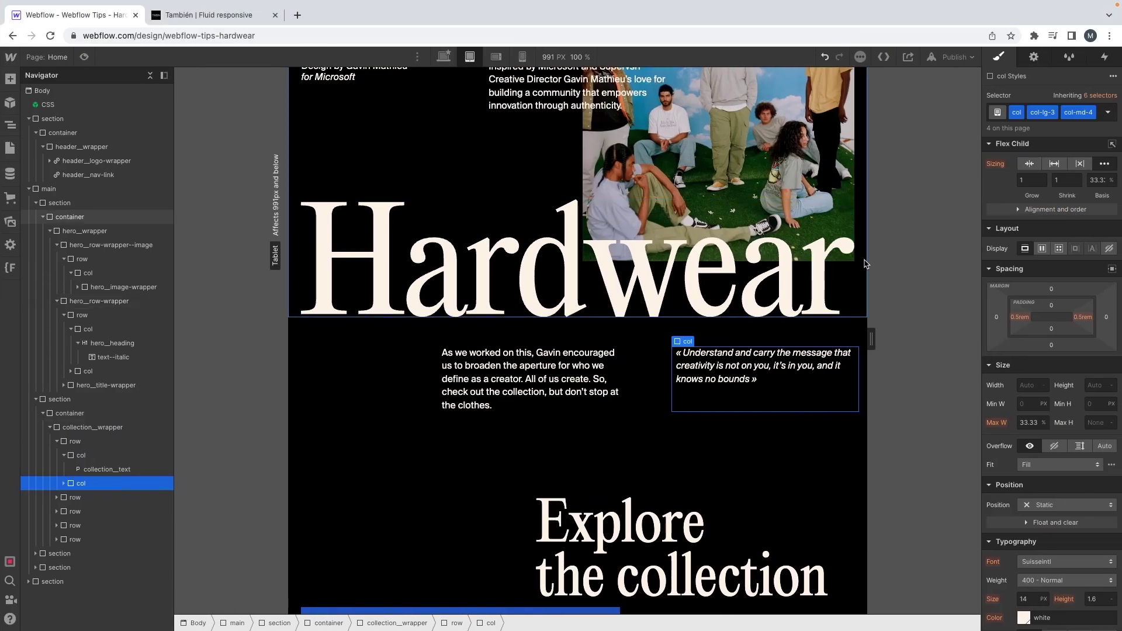
pyautogui.moveTo(865, 259); pyautogui.dragTo(837, 266)
pyautogui.scroll(-7, 732, 299)
pyautogui.scroll(-3, 731, 295)
# Step: Switch to Adobe XD and inspect the sizes of the hat, cargo pants and other product images on the Tablet artboard
pyautogui.hotkey('ctrl', 'Left')
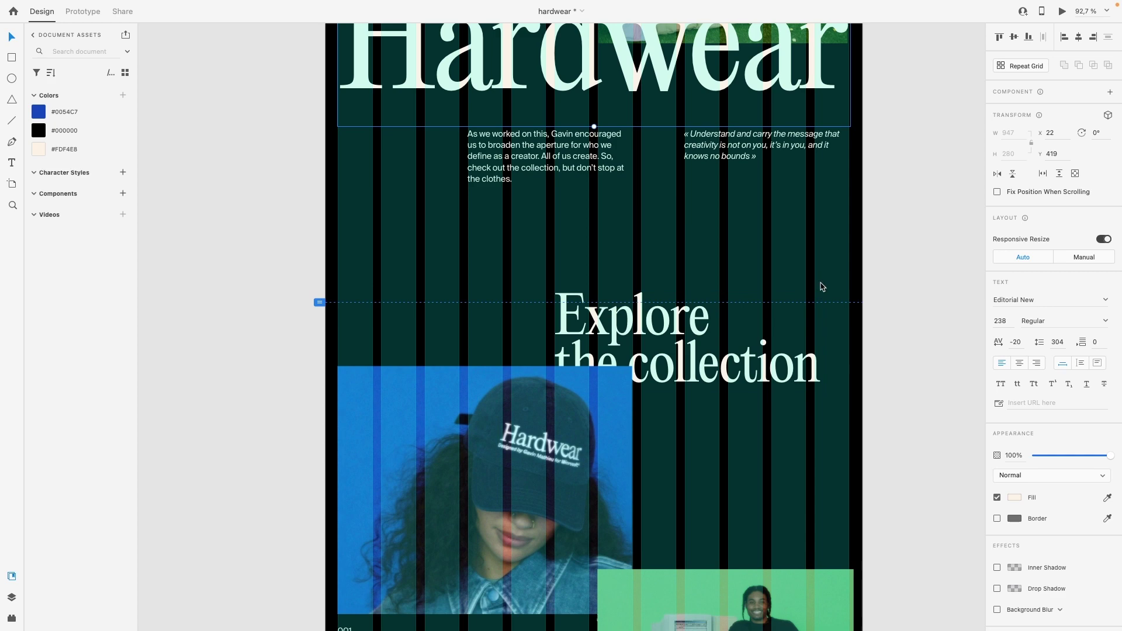
pyautogui.scroll(-1, 682, 303)
pyautogui.scroll(-10, 683, 303)
pyautogui.hscroll(-4, 643, 269)
pyautogui.scroll(2, 713, 231)
pyautogui.click(651, 146)
pyautogui.doubleClick(651, 146)
pyautogui.hscroll(3, 650, 148)
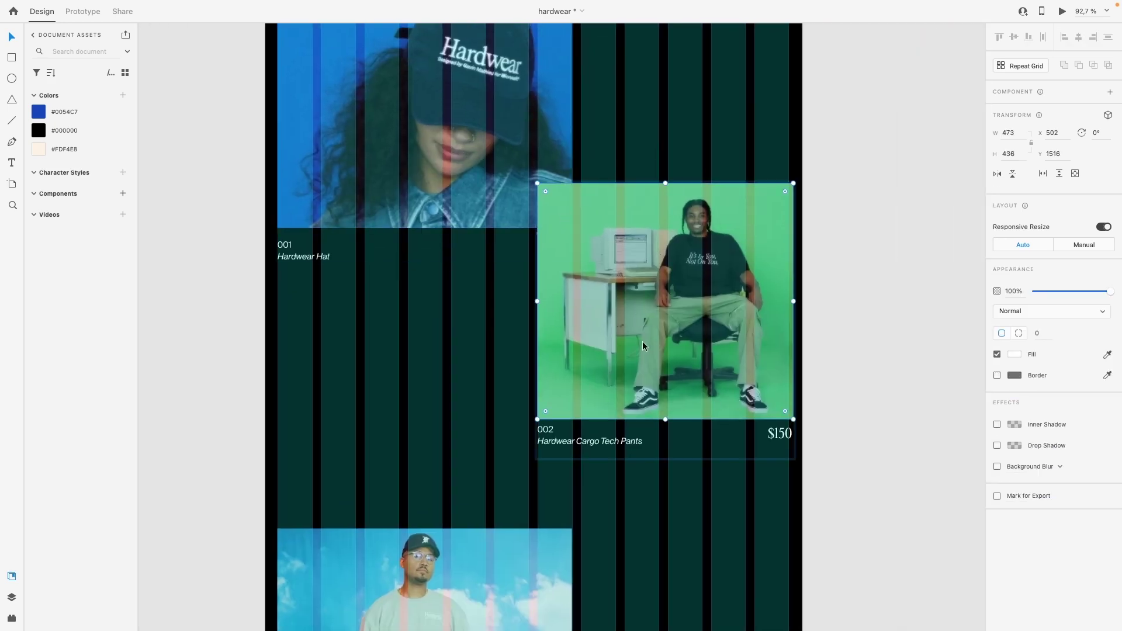
pyautogui.doubleClick(642, 341)
pyautogui.scroll(-2, 642, 343)
pyautogui.scroll(4, 643, 346)
pyautogui.click(447, 182)
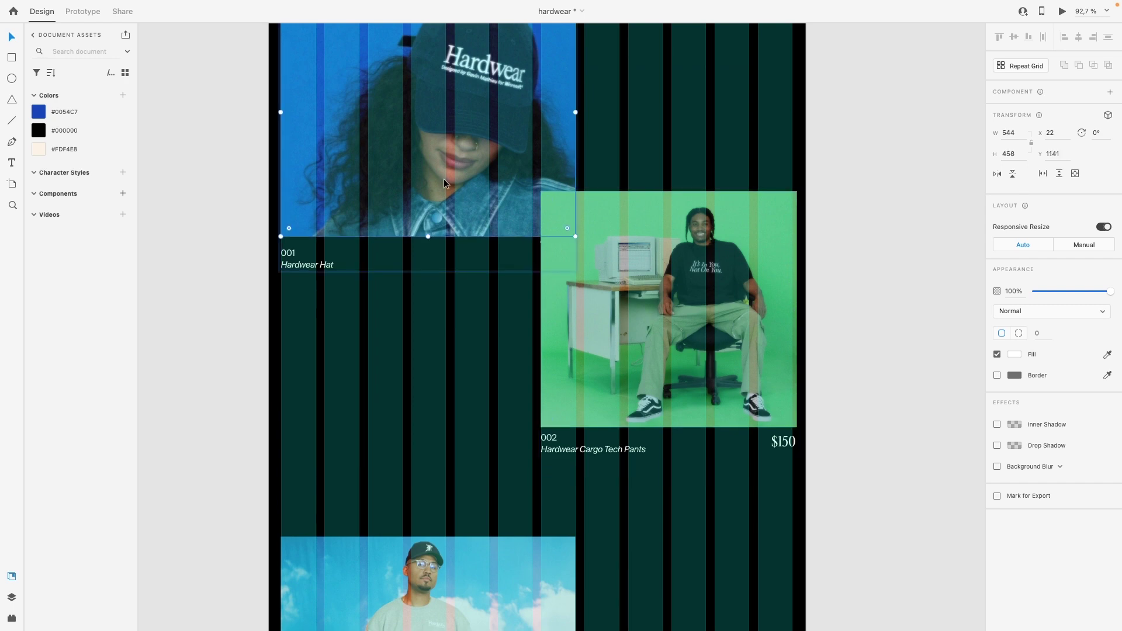
pyautogui.scroll(-8, 443, 182)
pyautogui.click(476, 265)
pyautogui.click(714, 475)
pyautogui.scroll(4, 714, 474)
pyautogui.keyDown('super'); pyautogui.click(628, 153); pyautogui.keyUp('super')
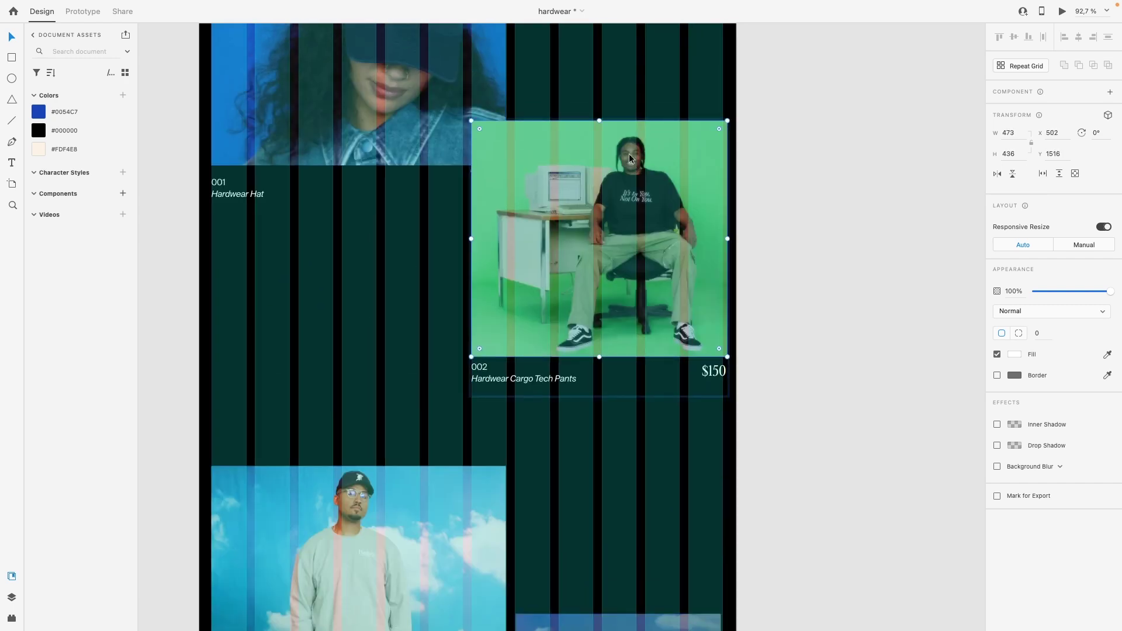
# Step: Switch to Webflow and set the collection__image height to 28.4 rem for tablet
pyautogui.hotkey('ctrl', 'Right')
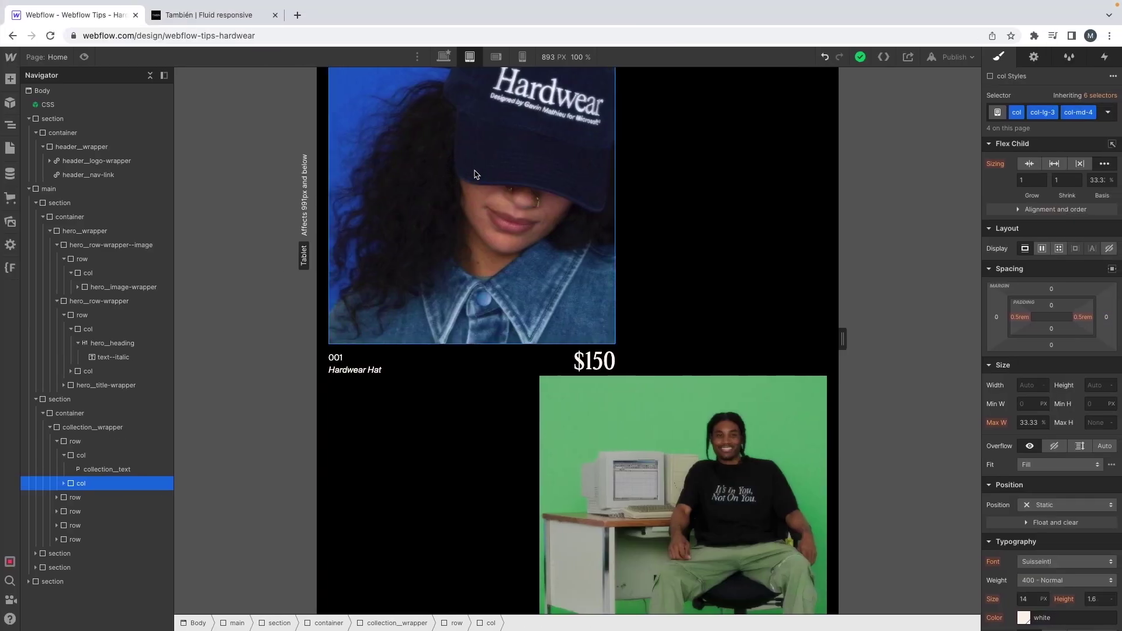
pyautogui.click(475, 174)
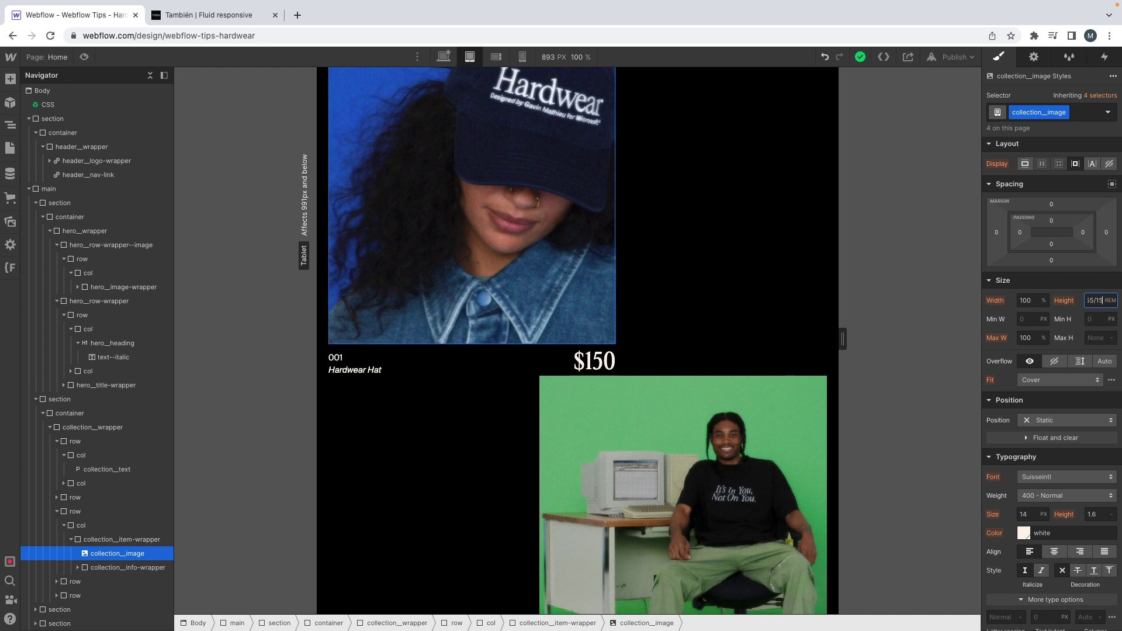
pyautogui.press('Return')
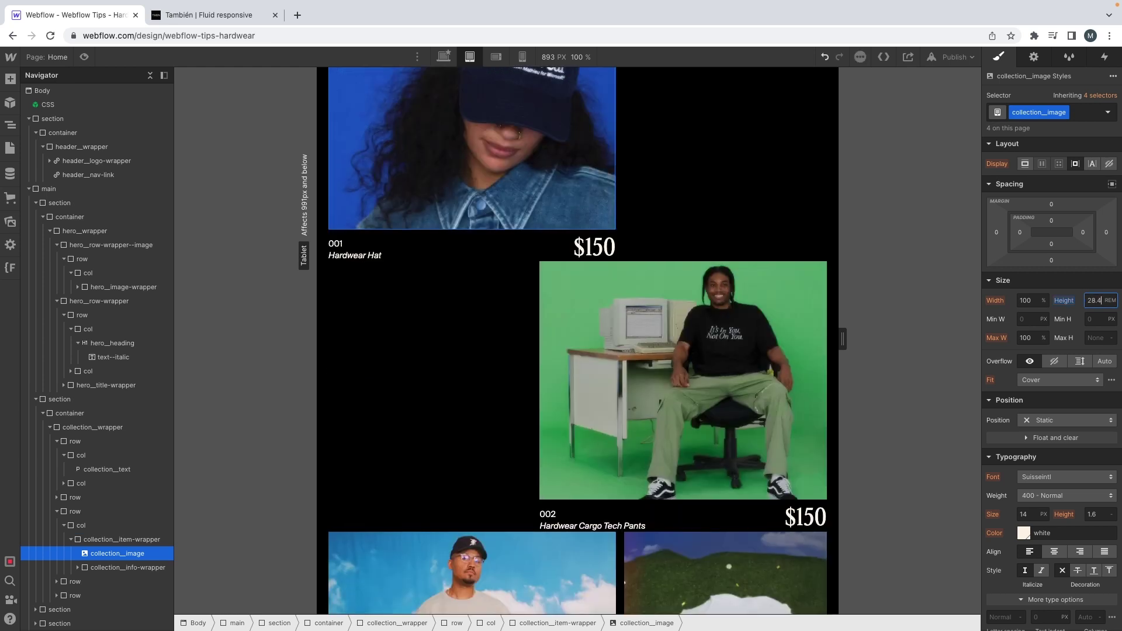
pyautogui.scroll(-8, 757, 336)
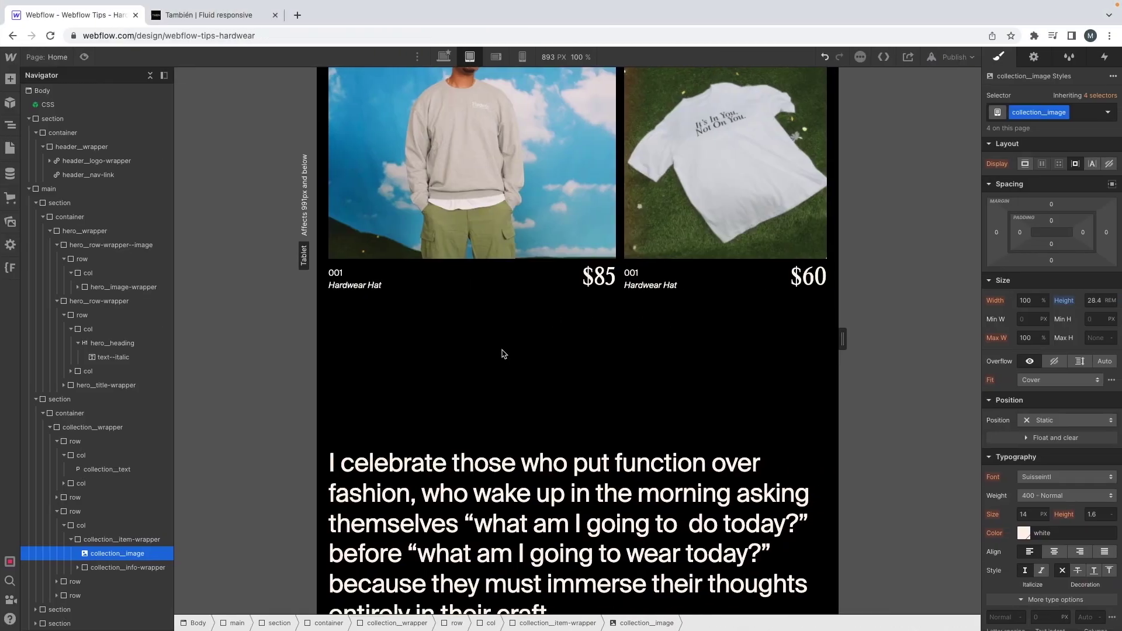
# Step: Compare the quote section between Adobe XD and Webflow, and measure the gap between the quote's credits and the first creativity image
pyautogui.scroll(-6, 501, 354)
pyautogui.scroll(2, 479, 363)
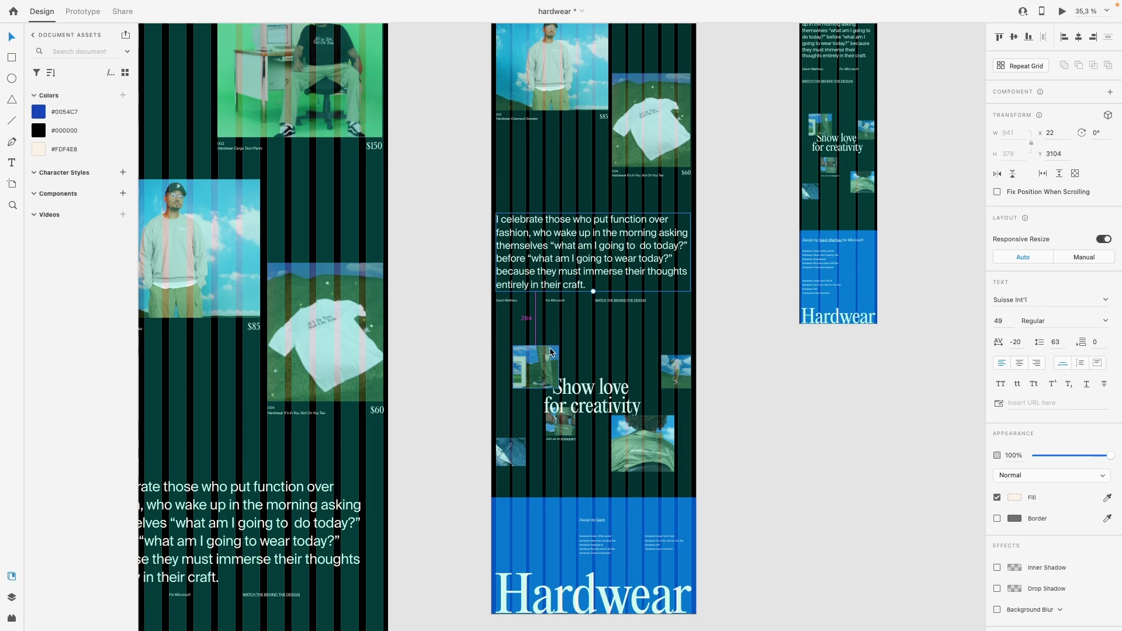
pyautogui.hotkey('ctrl', 'Right')
pyautogui.scroll(4, 550, 345)
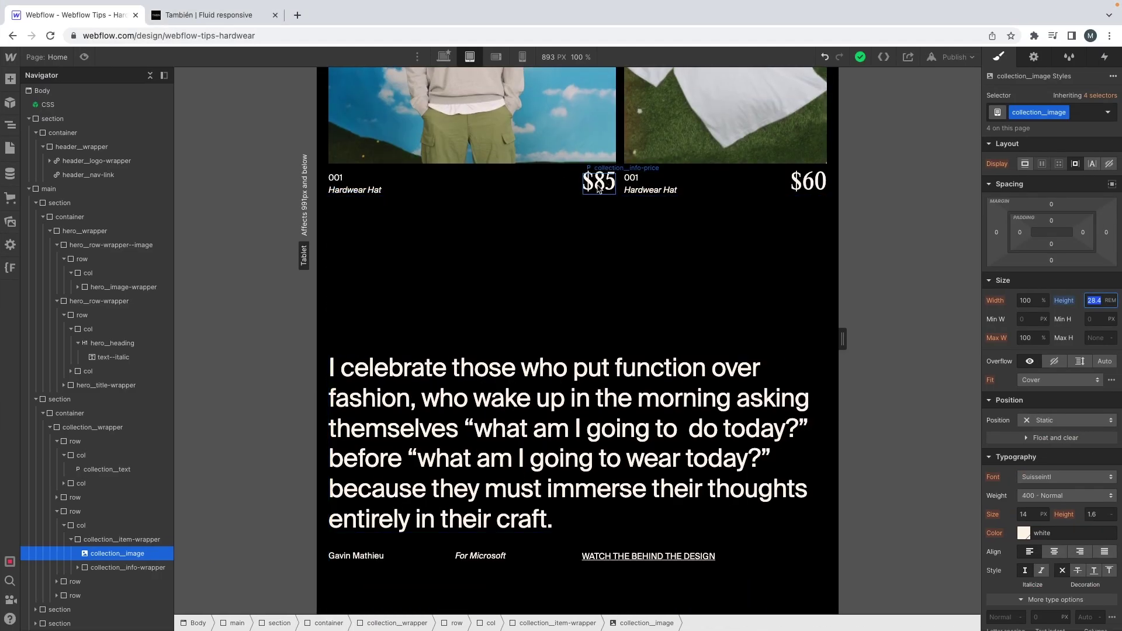
pyautogui.scroll(2, 594, 261)
pyautogui.scroll(-6, 594, 261)
pyautogui.hotkey('ctrl', 'Left')
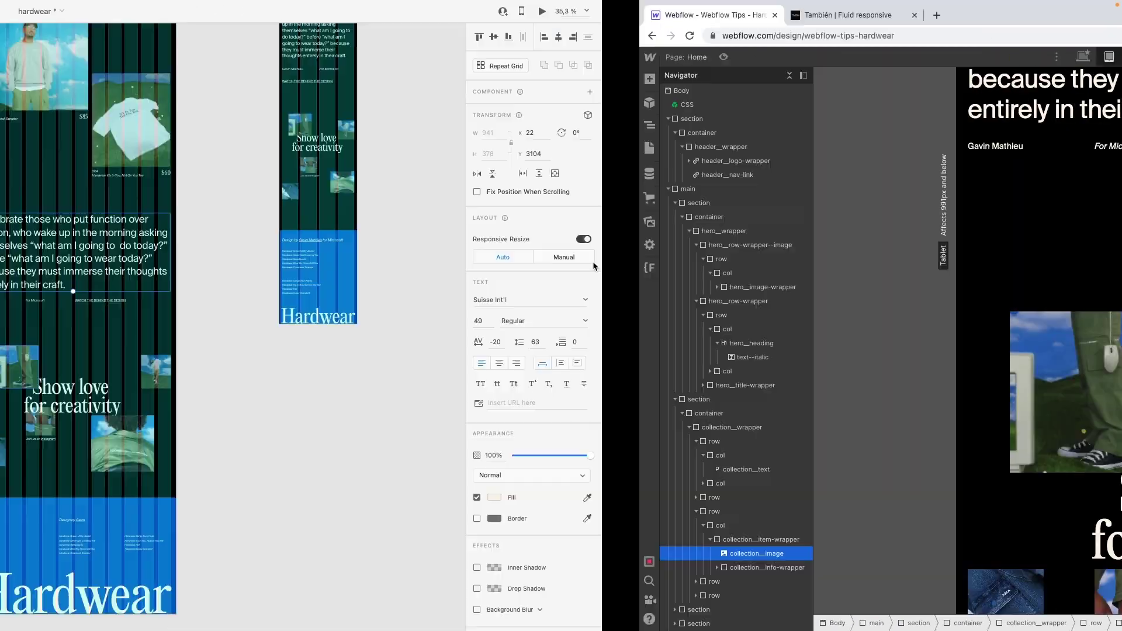
pyautogui.hotkey('ctrl', 'Right')
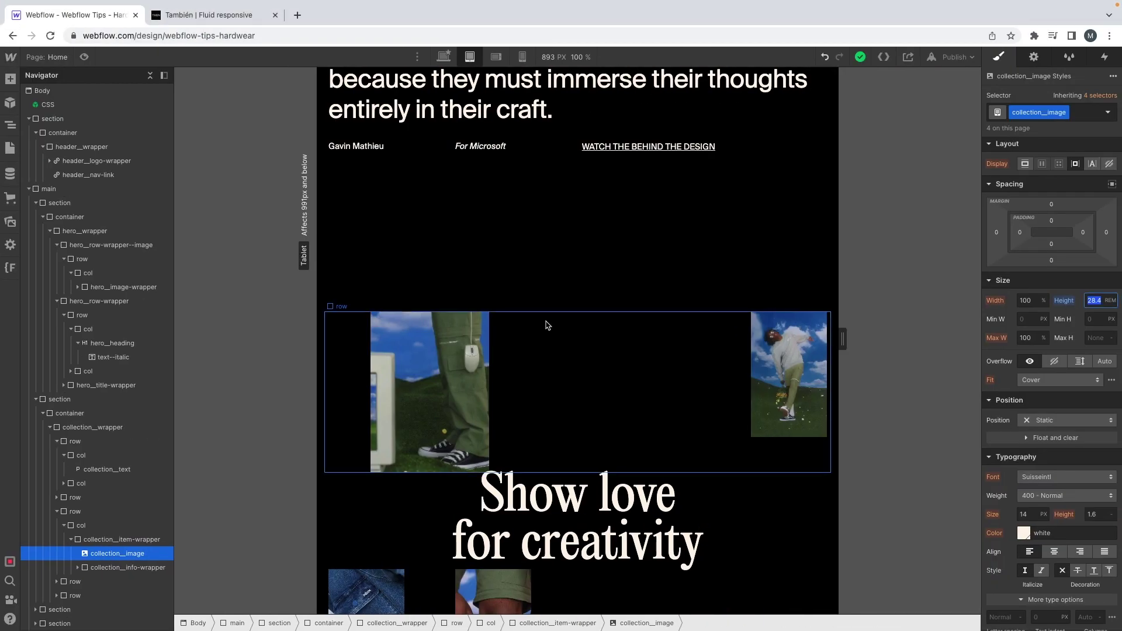
pyautogui.scroll(-2, 548, 324)
pyautogui.hotkey('ctrl', 'Left')
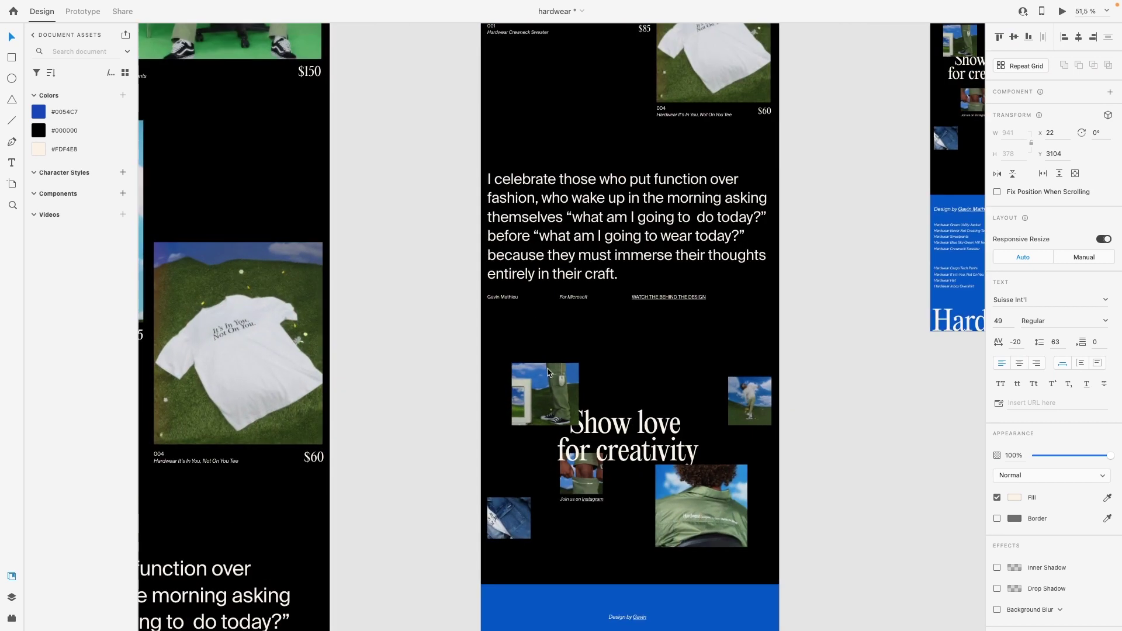
pyautogui.click(548, 372)
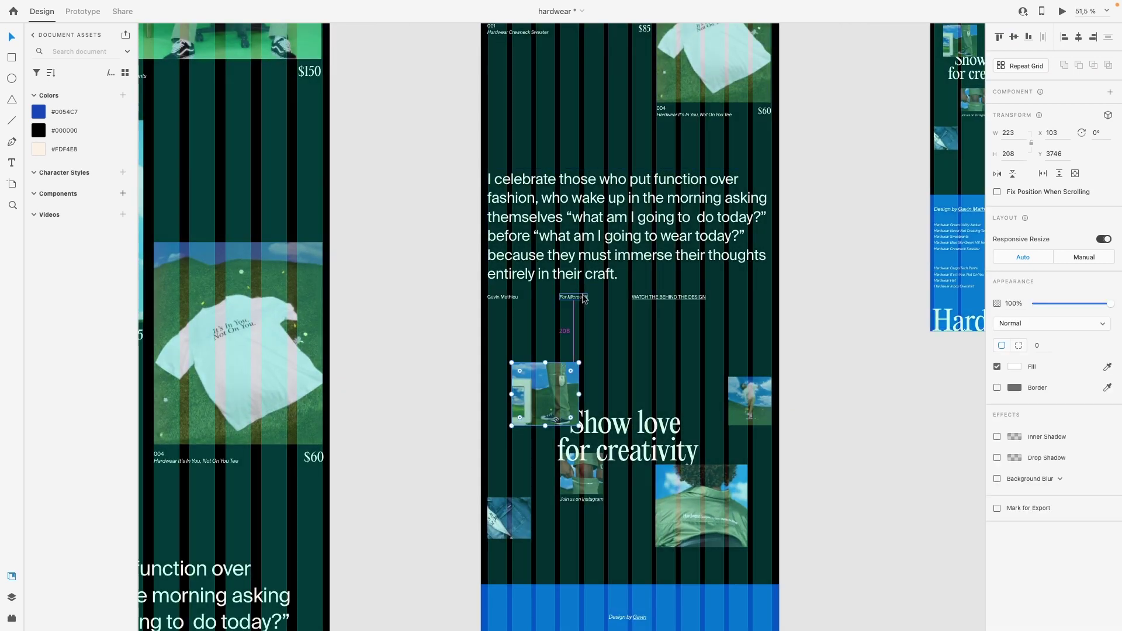
# Step: Switch to Webflow and set the bottom padding of quote__wrapper to 200/16 rem
pyautogui.hotkey('ctrl', 'Right')
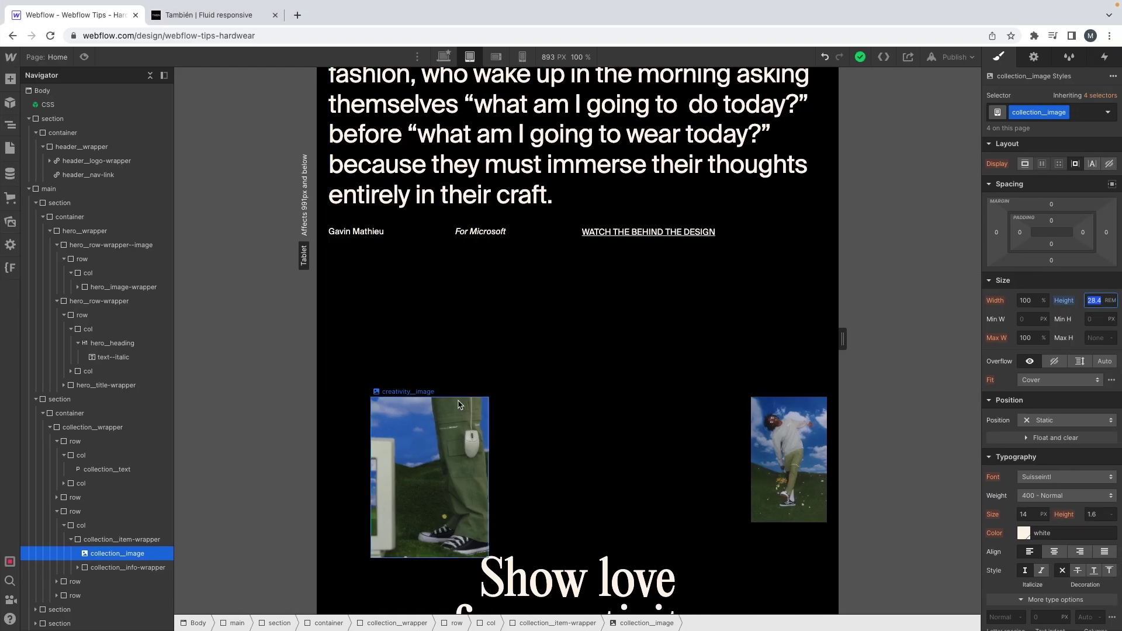
pyautogui.click(1049, 244)
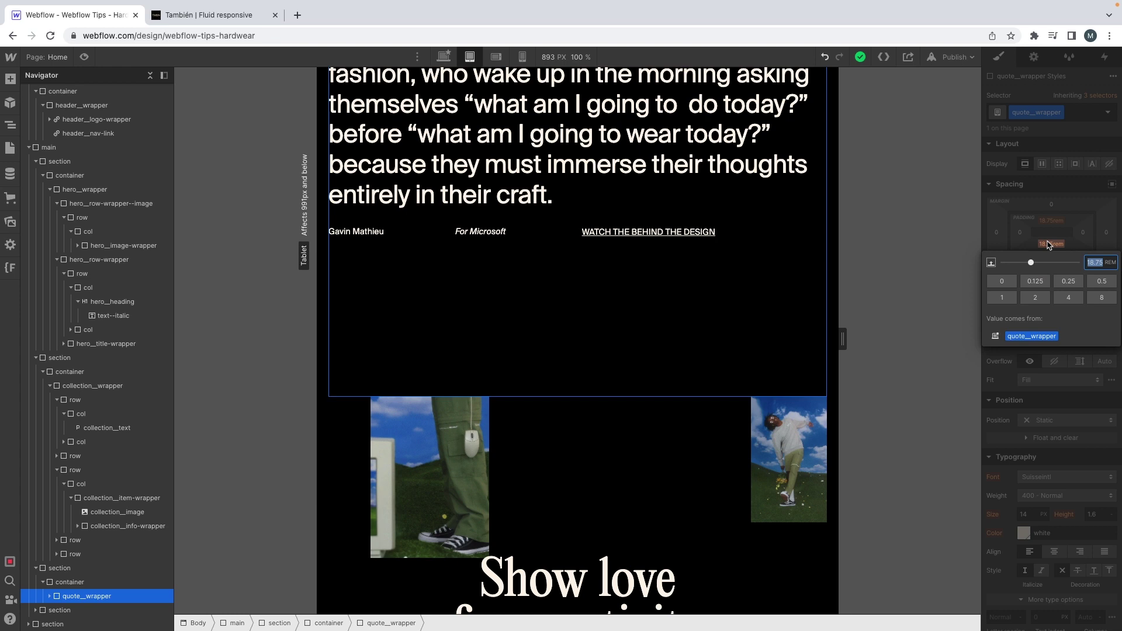
pyautogui.write('200/16')
pyautogui.press('Return')
pyautogui.scroll(-4, 621, 275)
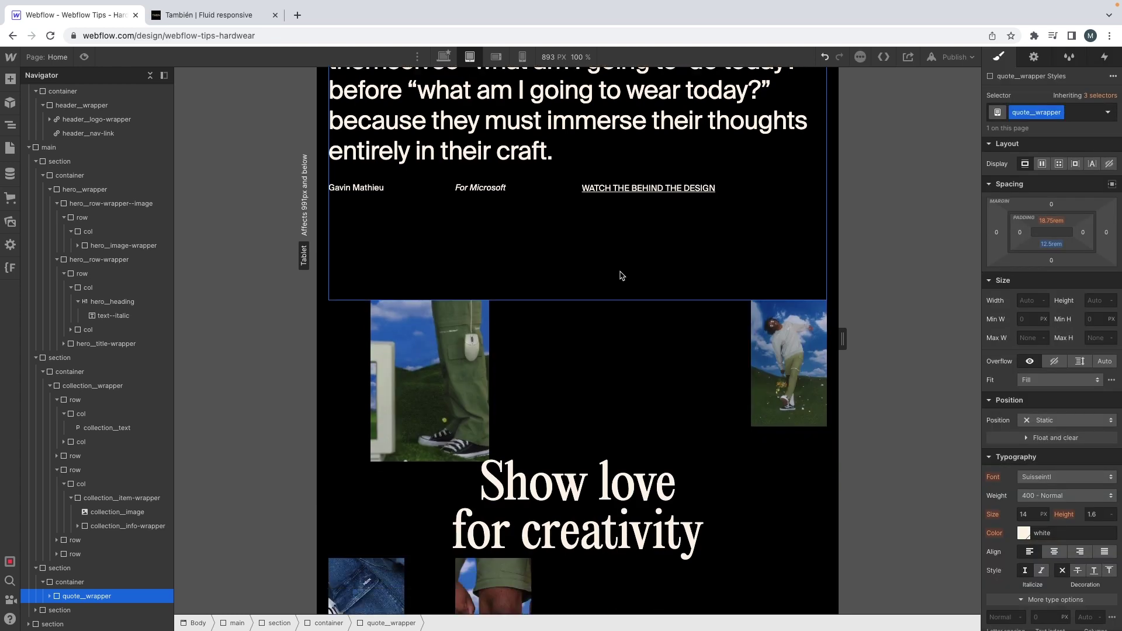
# Step: Check the creativity image sizes in Adobe XD and set Webflow's creativity__image-wrapper--one height to 210/16 rem
pyautogui.hotkey('ctrl', 'Left')
pyautogui.scroll(3, 567, 379)
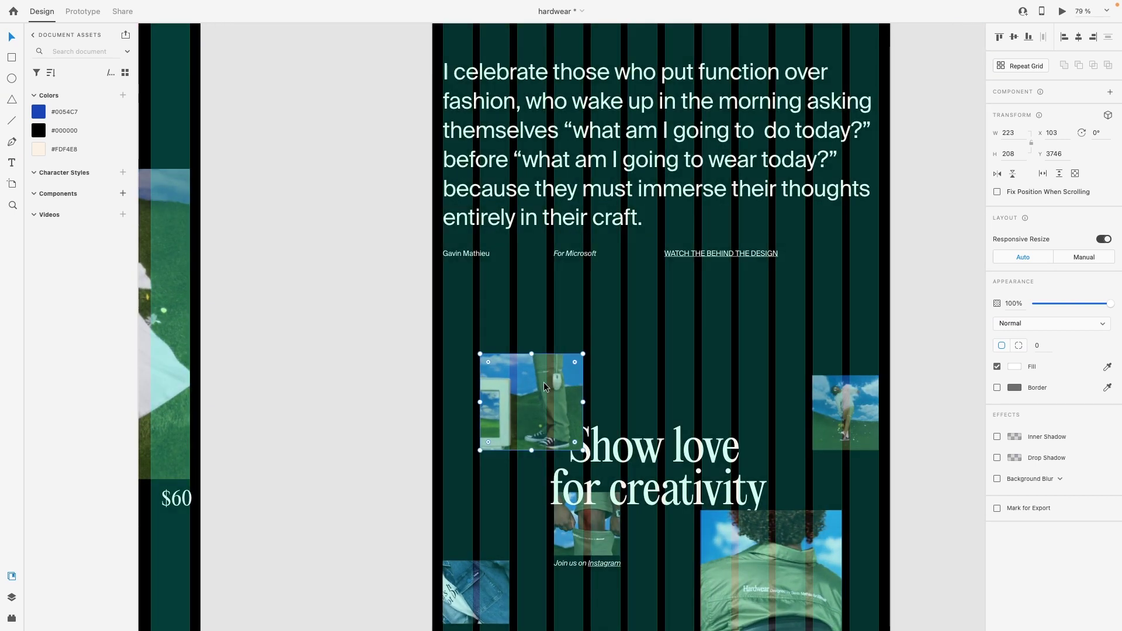
pyautogui.scroll(-3, 603, 364)
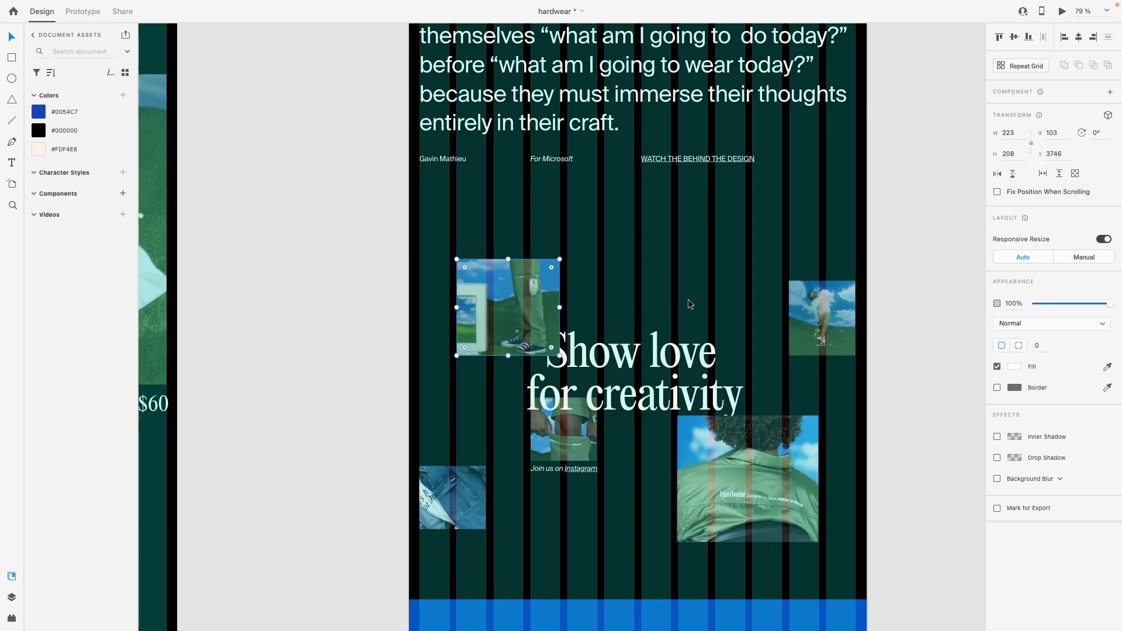
pyautogui.click(800, 315)
pyautogui.hotkey('ctrl', 'Left')
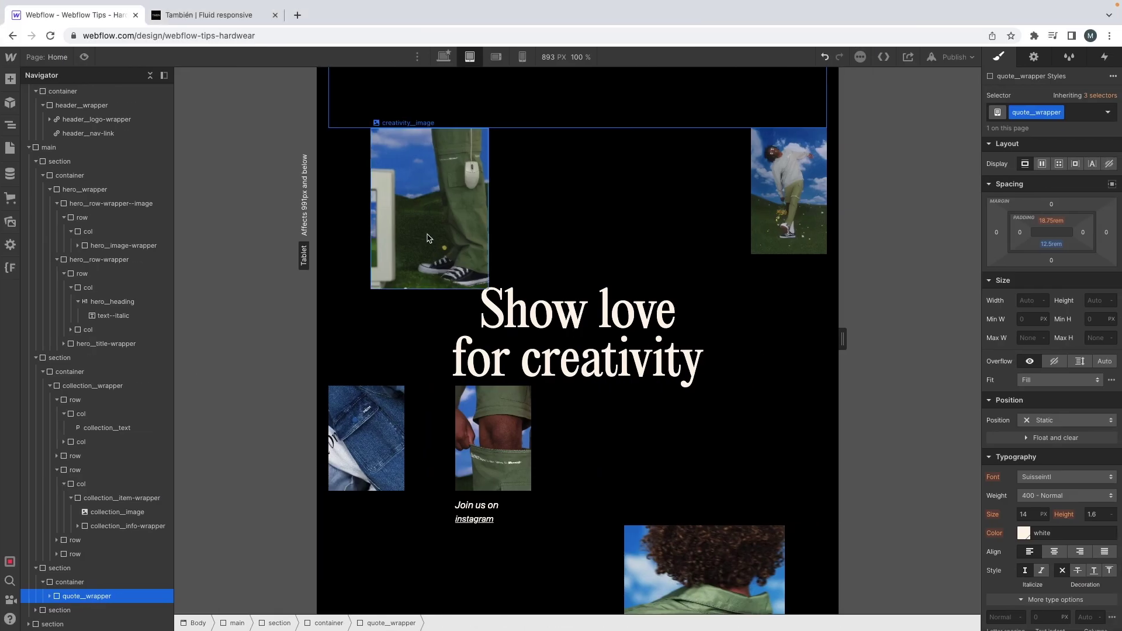
pyautogui.click(418, 232)
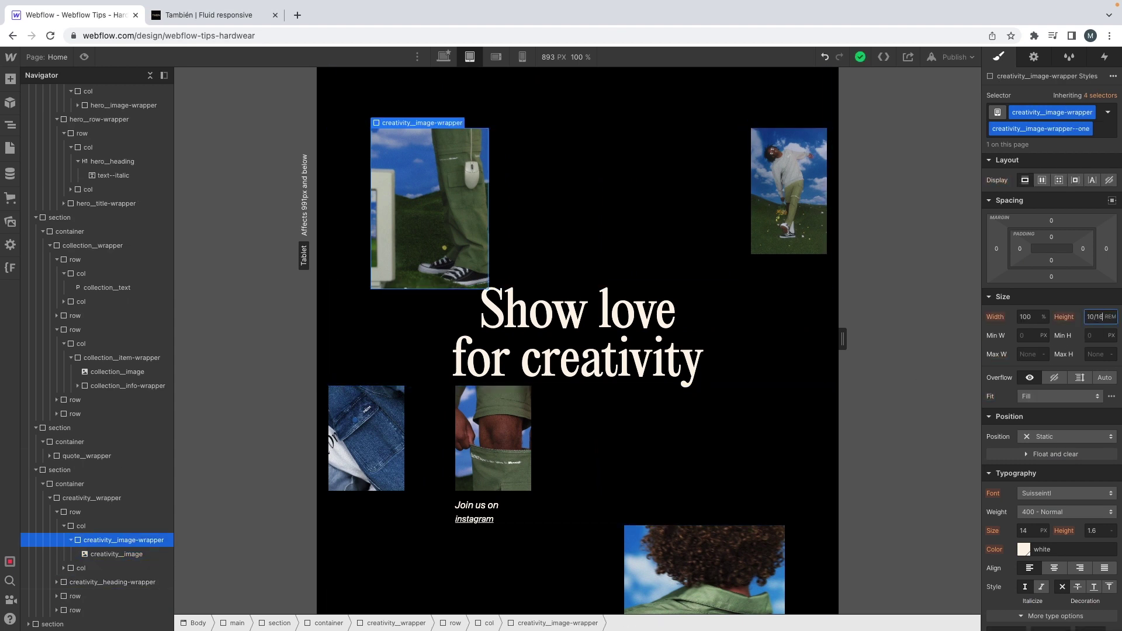
pyautogui.write('210/16')
pyautogui.press('Return')
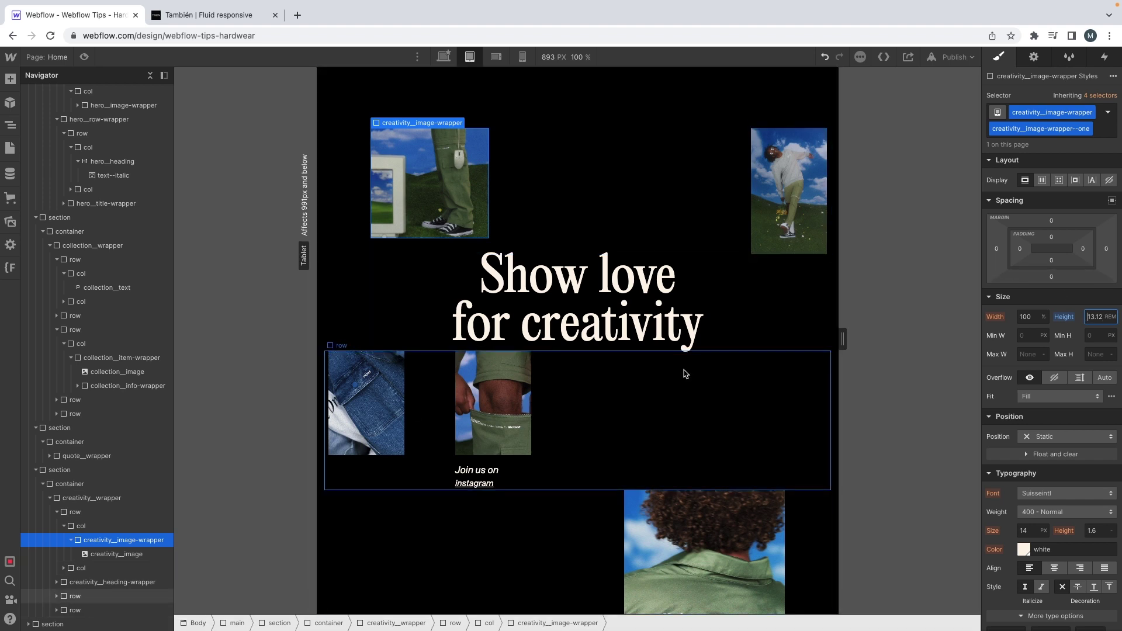
# Step: Set the height of creativity__image-wrapper--two, around the golf-pose image, to 160/16 rem
pyautogui.click(755, 248)
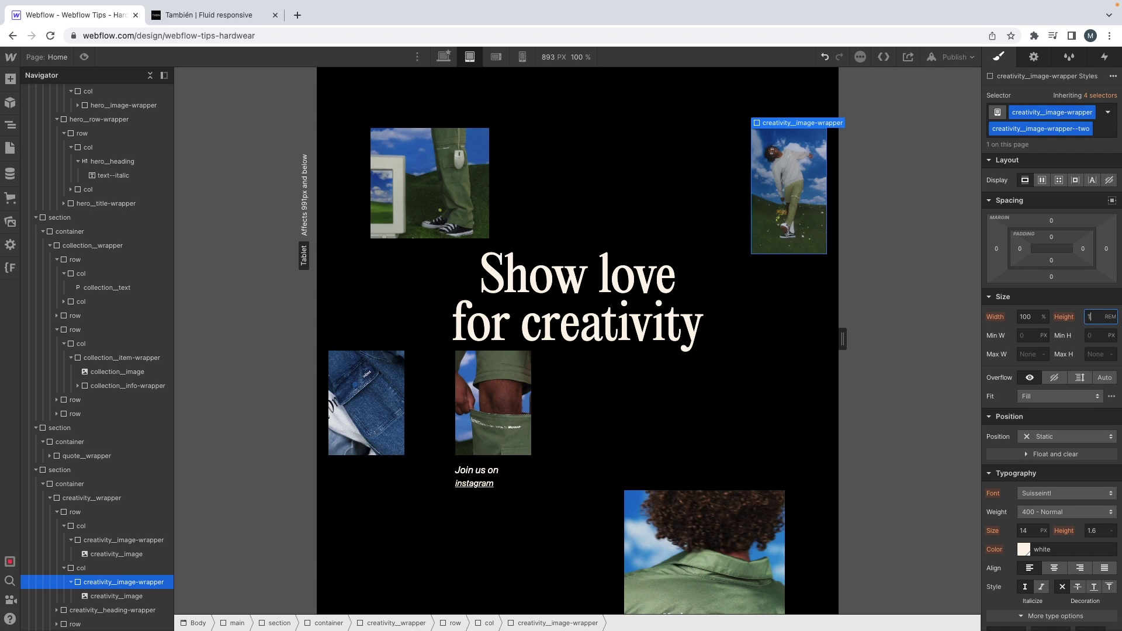
pyautogui.click(1090, 316)
pyautogui.write('160/16')
pyautogui.press('Return')
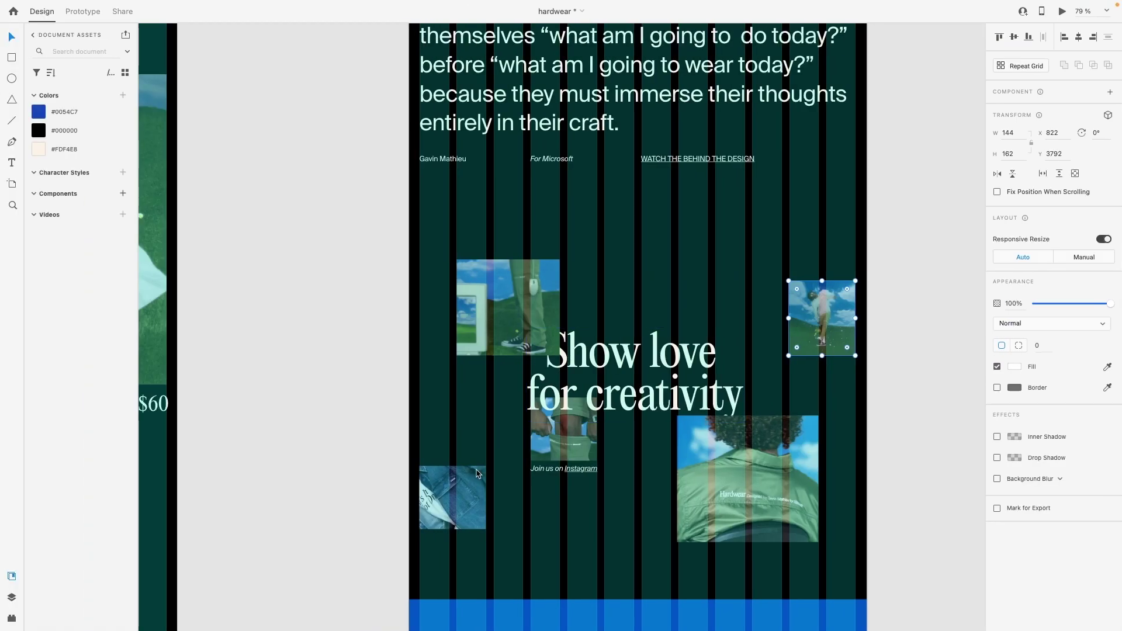
# Step: Set the denim image's wrapper height to 140/16 rem and the creativity__image--four height to 8.75 rem
pyautogui.click(462, 499)
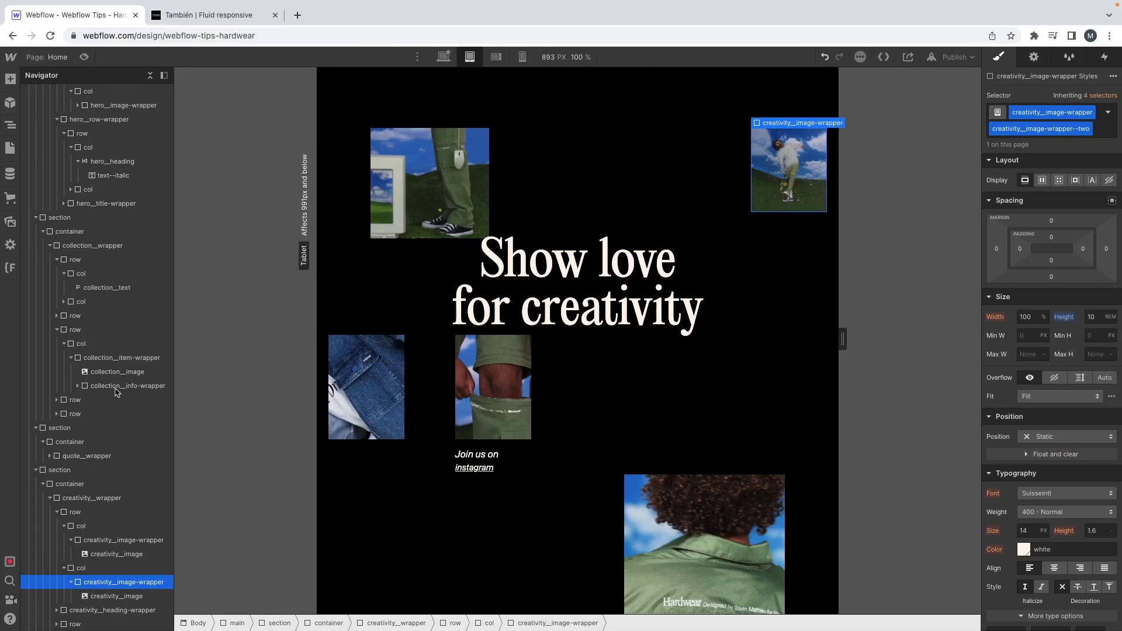
pyautogui.click(393, 392)
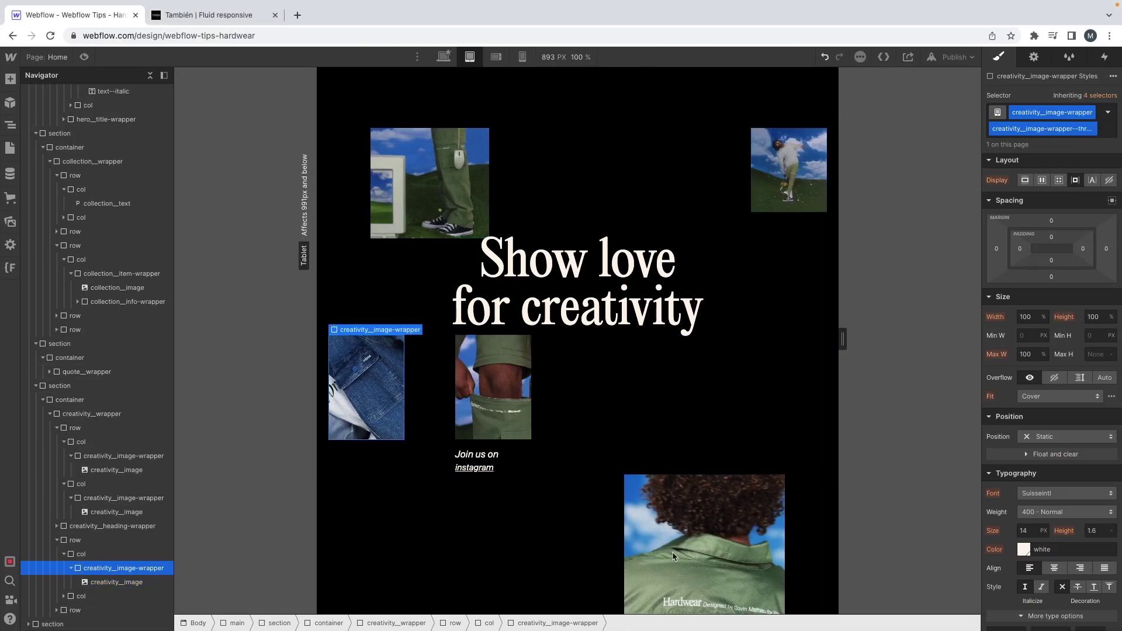
pyautogui.write('140/16')
pyautogui.press('Return')
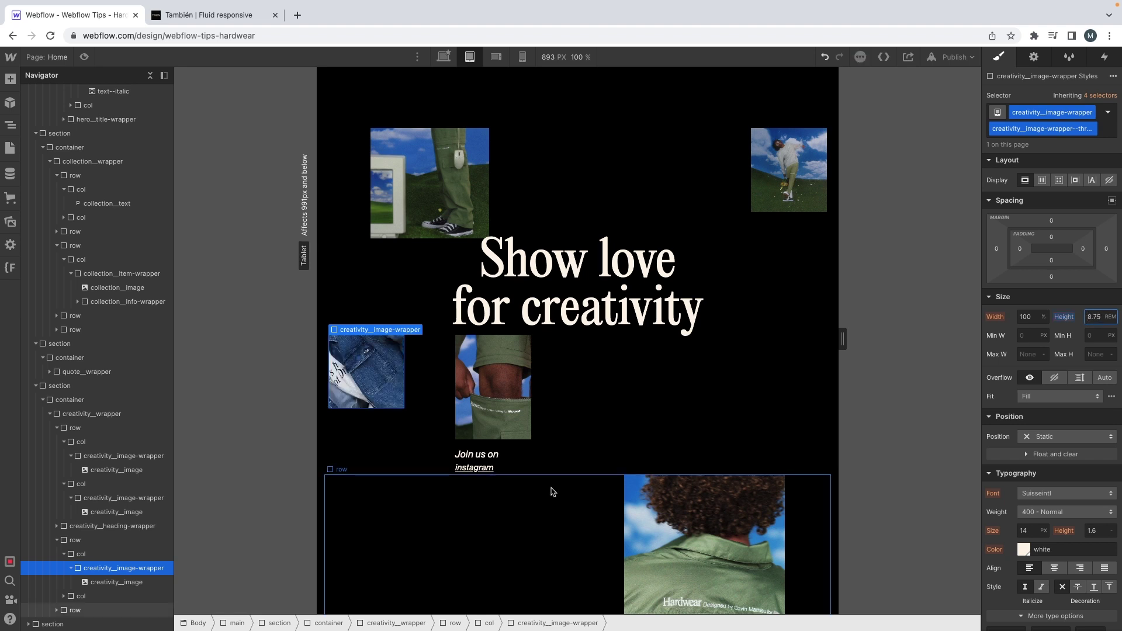
pyautogui.click(478, 390)
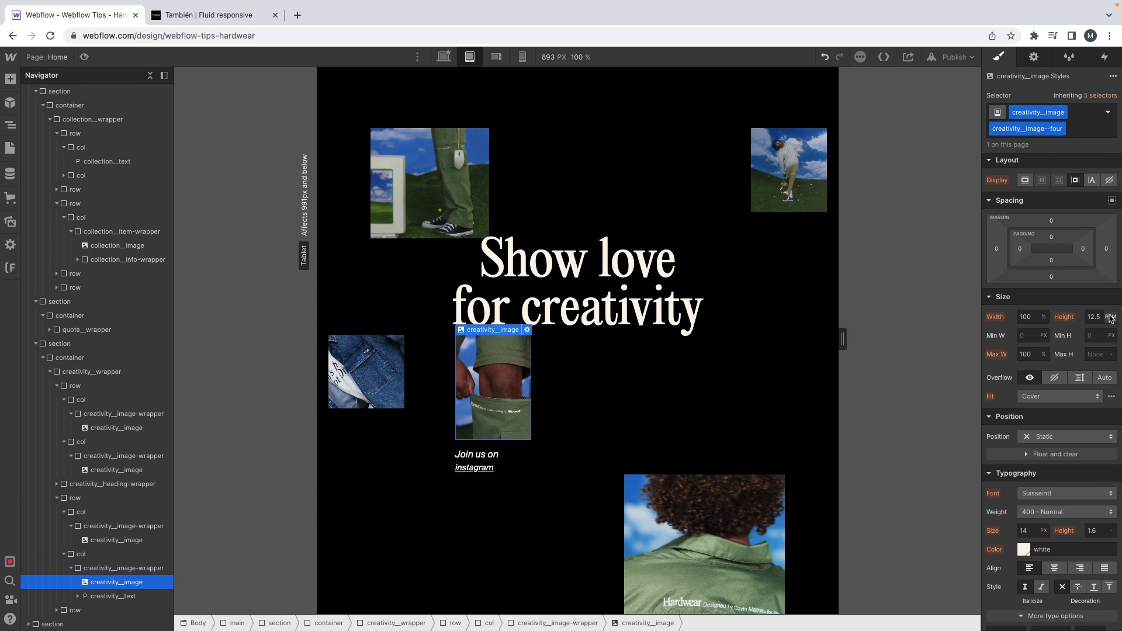
pyautogui.scroll(-3, 731, 386)
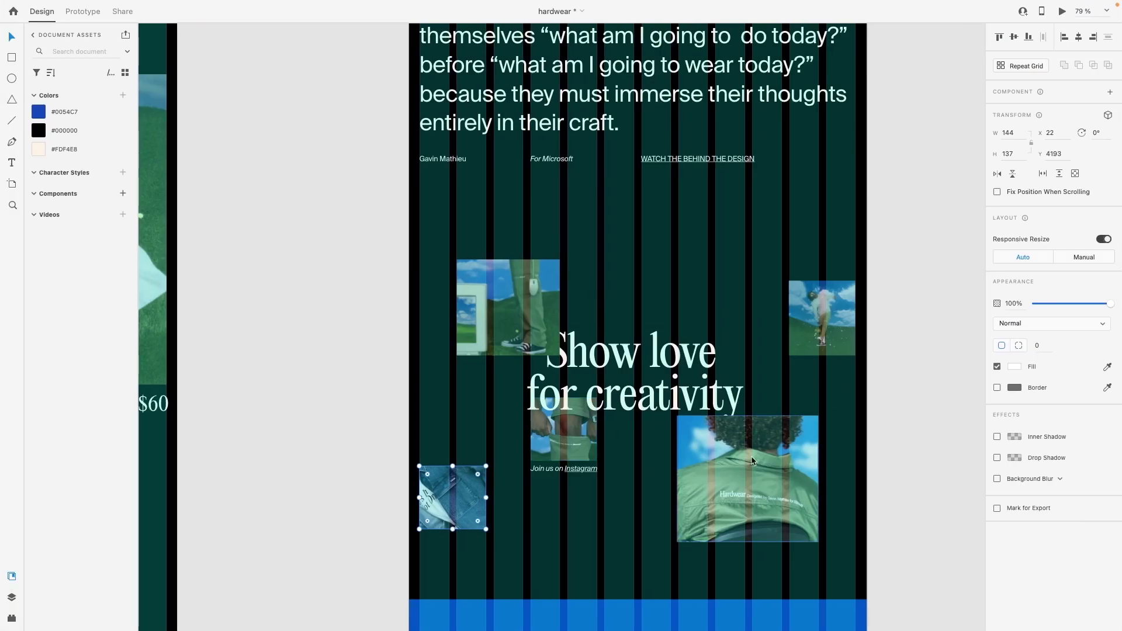
# Step: Set the height of creativity__image-wrapper--five, around the green jacket image, to 275/16 rem
pyautogui.click(752, 460)
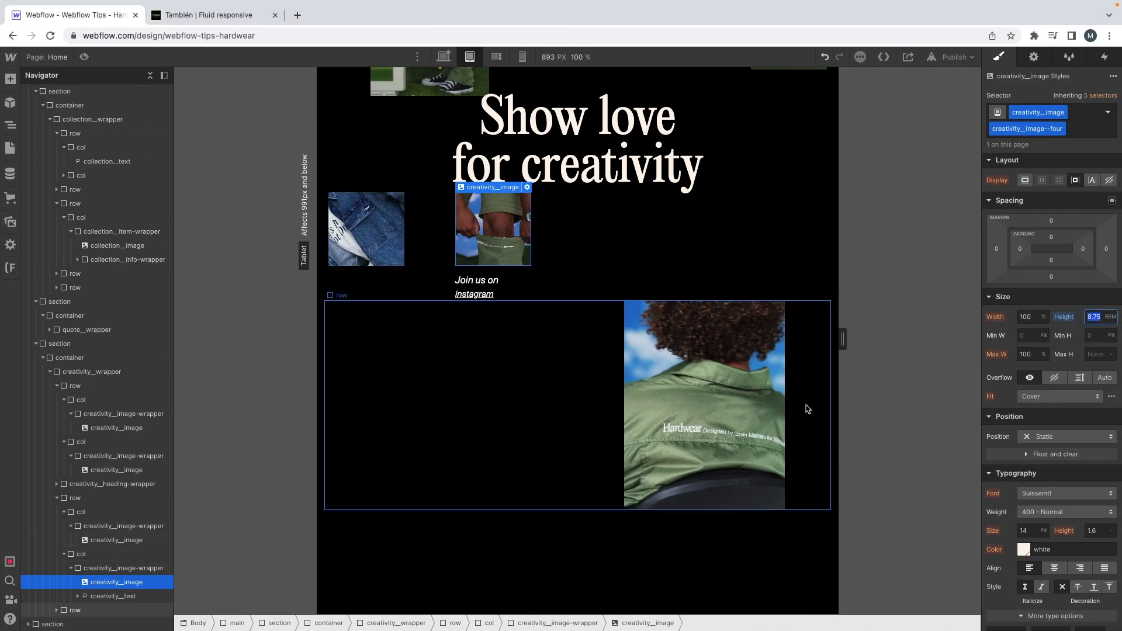
pyautogui.click(808, 409)
pyautogui.click(701, 458)
pyautogui.click(134, 593)
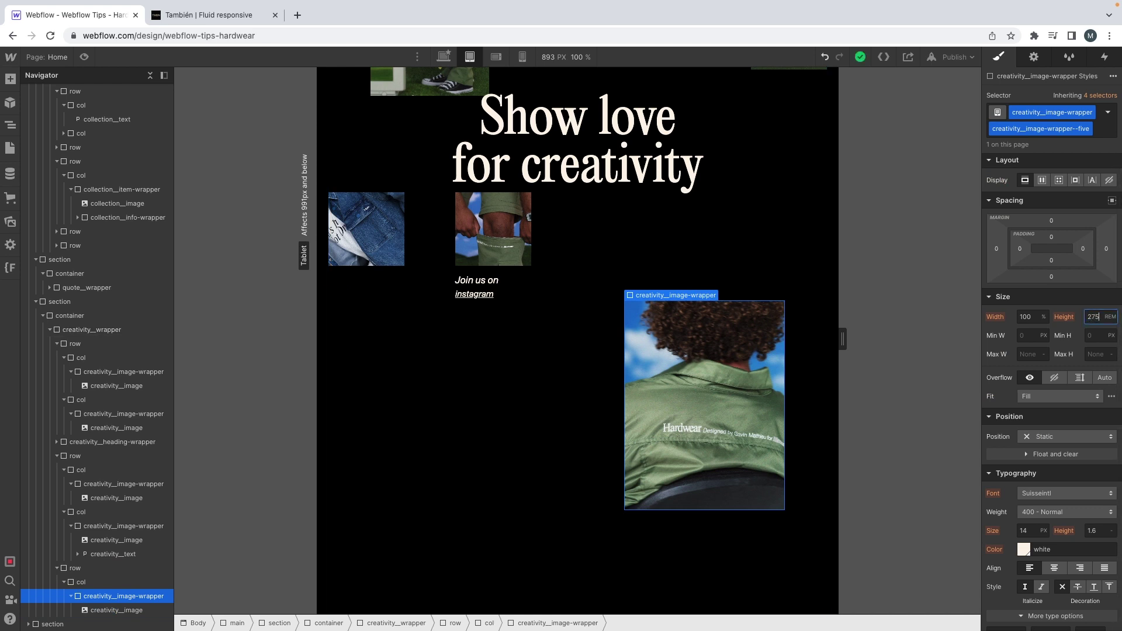
pyautogui.write('75/16')
pyautogui.press('Return')
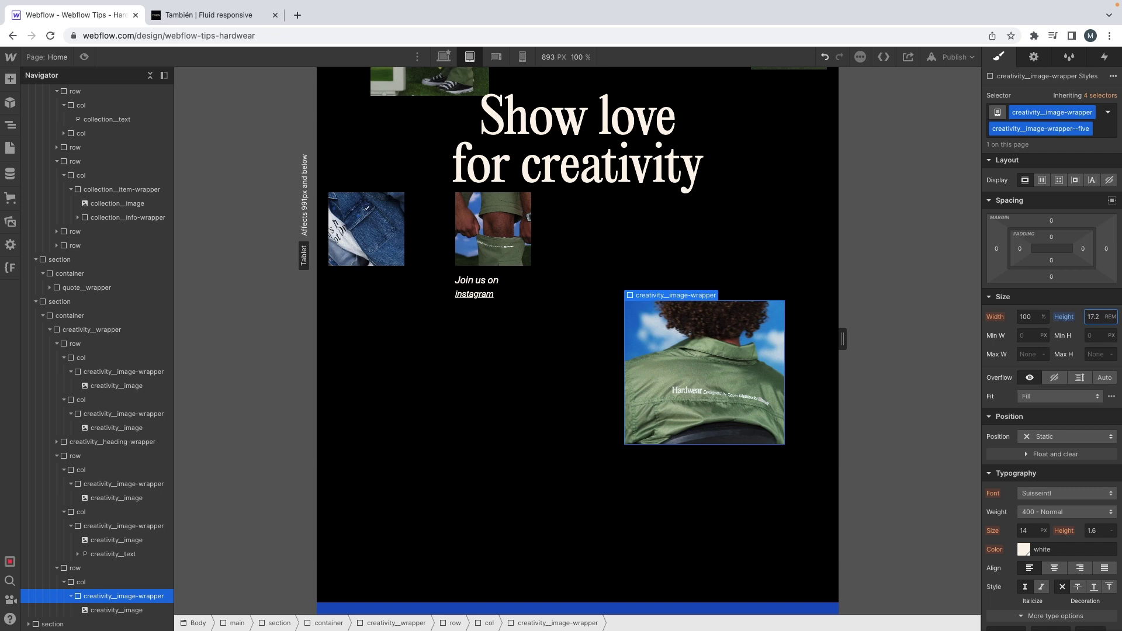
pyautogui.click(729, 372)
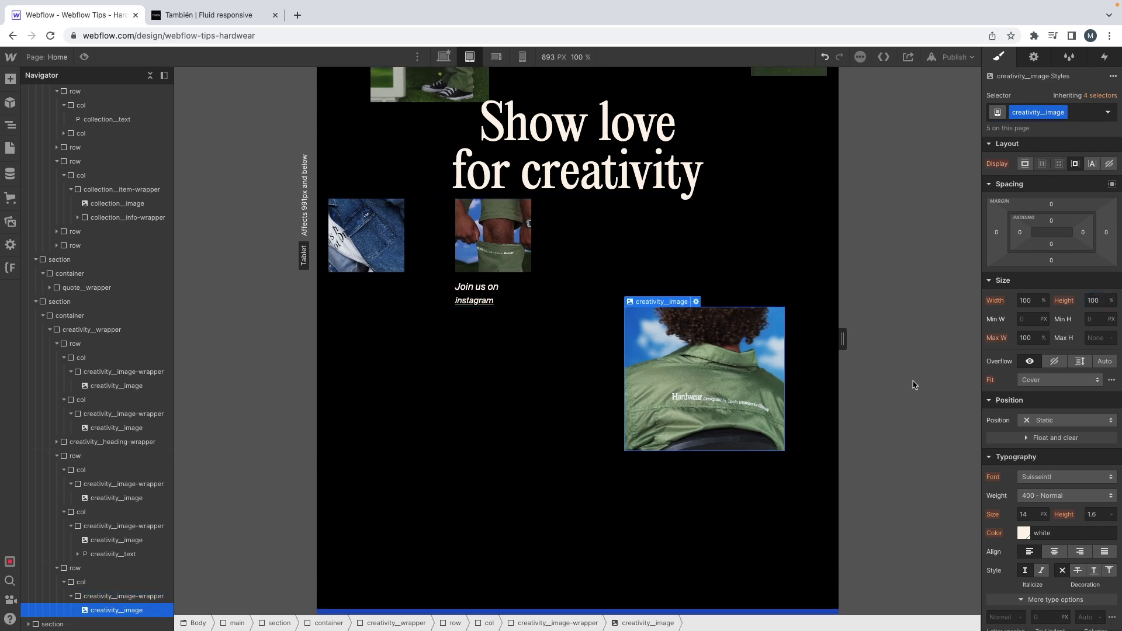
# Step: Review the tablet Home page and compare its hero area with Adobe XD's Tablet artboard
pyautogui.scroll(5, 649, 280)
pyautogui.scroll(-3, 643, 270)
pyautogui.scroll(2, 645, 270)
pyautogui.scroll(3, 645, 270)
pyautogui.scroll(15, 645, 270)
pyautogui.scroll(-5, 639, 273)
pyautogui.scroll(5, 639, 273)
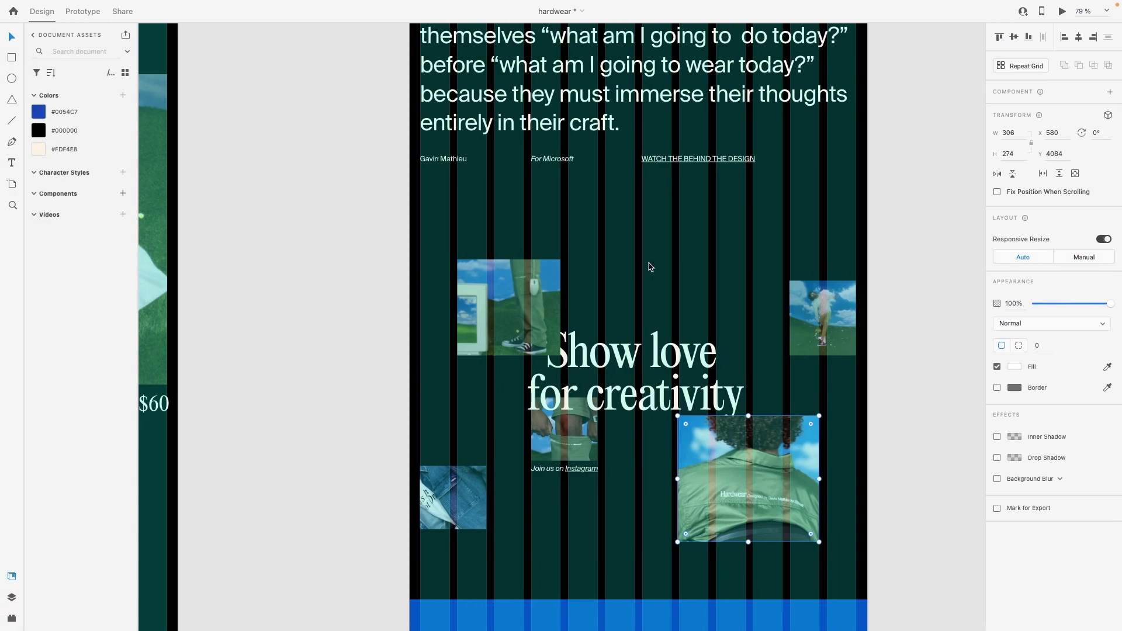
pyautogui.scroll(-5, 642, 265)
pyautogui.scroll(10, 642, 268)
pyautogui.scroll(-3, 642, 269)
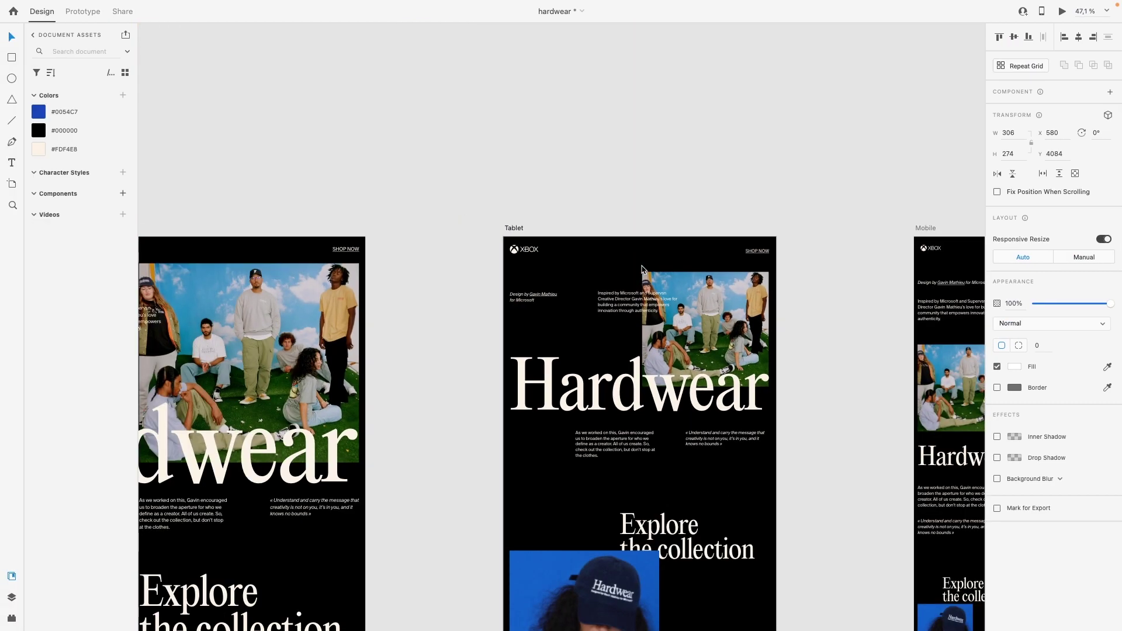
# Step: Check the spacing above the intro text in Adobe XD and set Webflow's collection__wrapper top padding to 5 rem
pyautogui.press('super+shift+apostrophe')
pyautogui.scroll(3, 628, 434)
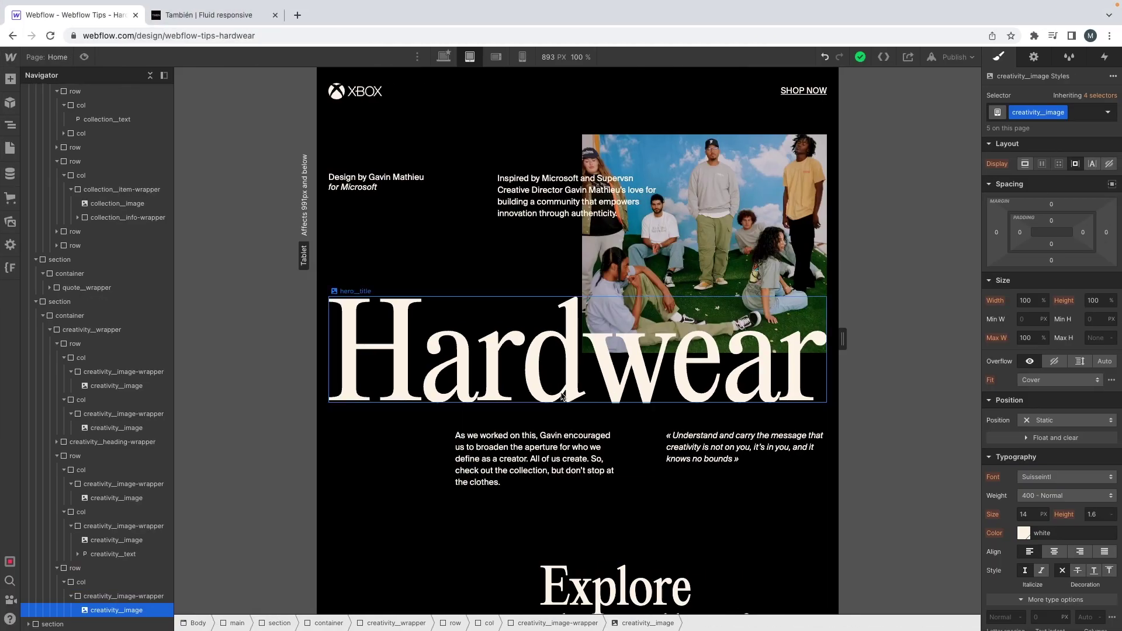
pyautogui.click(636, 449)
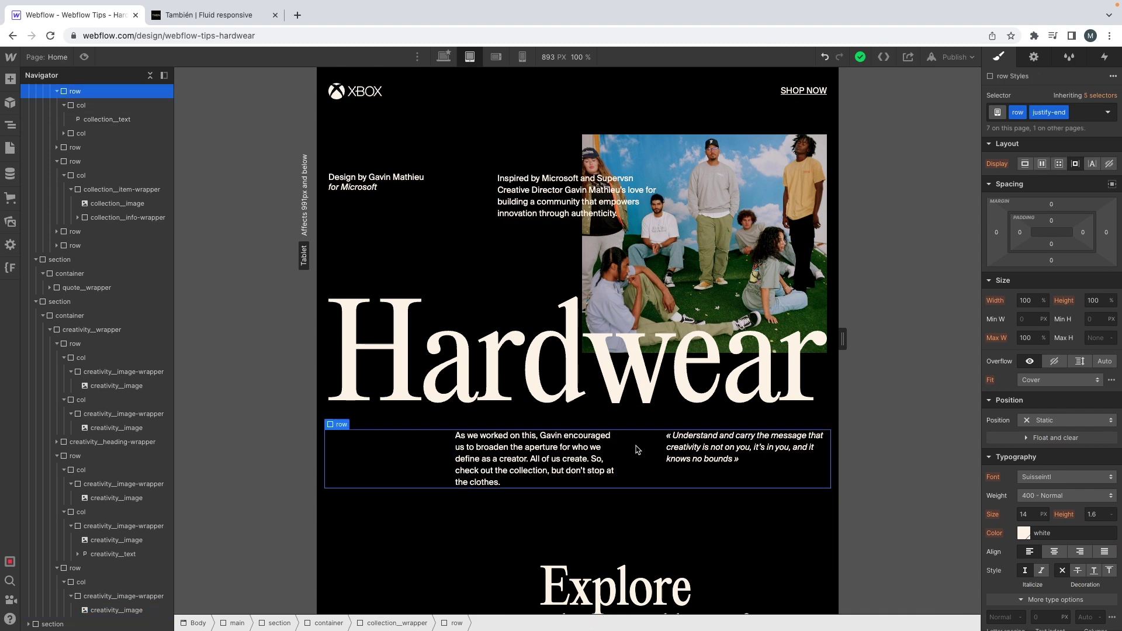
pyautogui.click(92, 149)
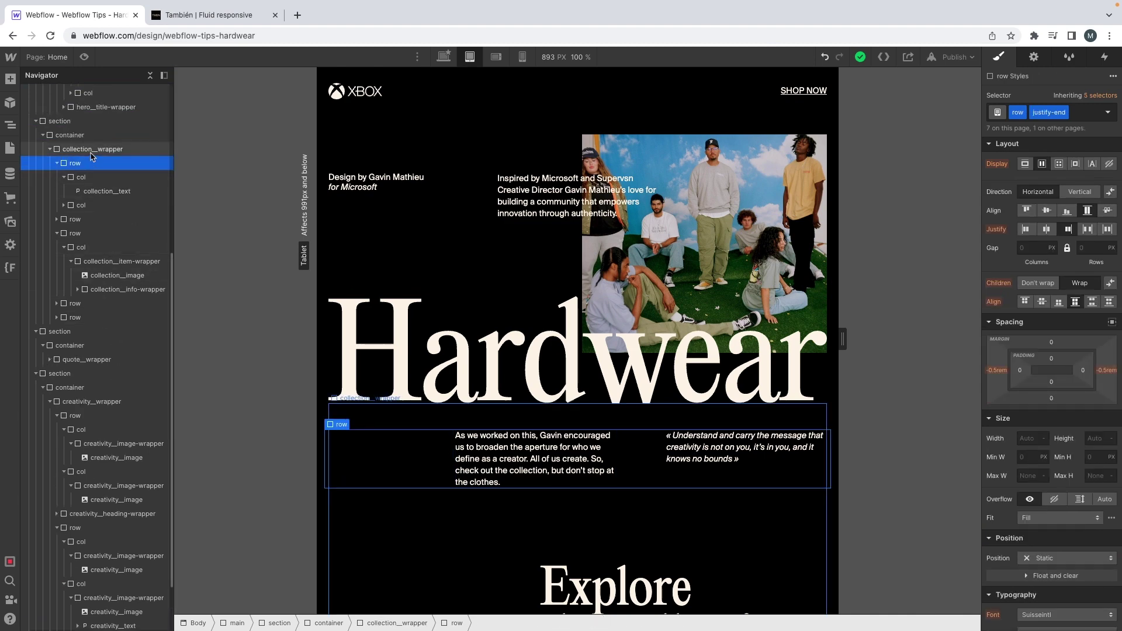
pyautogui.click(1048, 221)
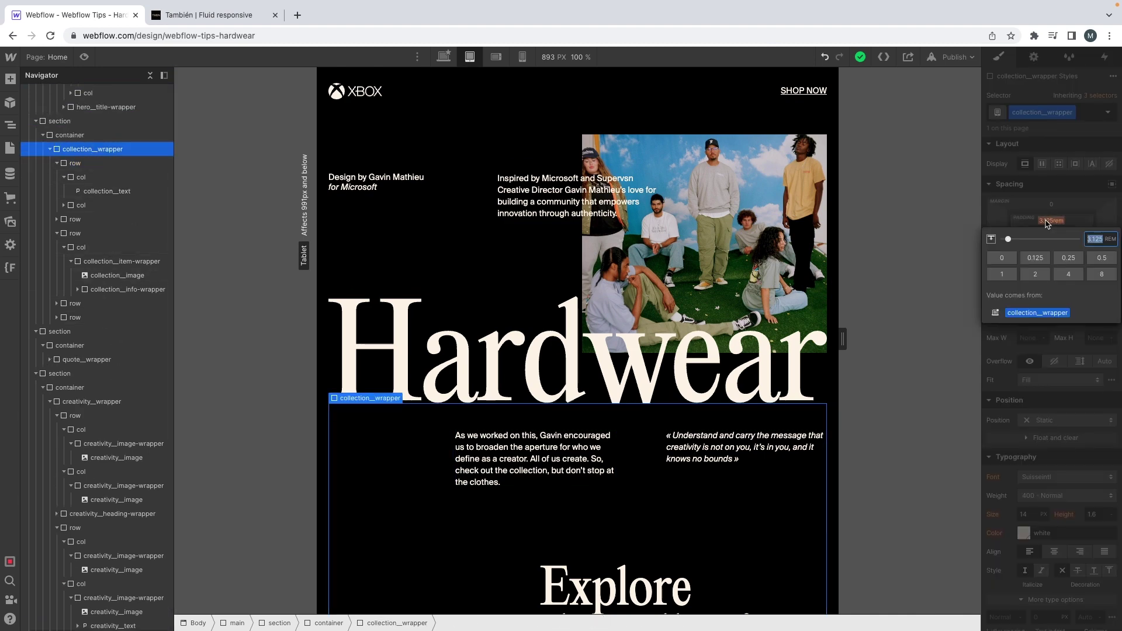
pyautogui.press('Return')
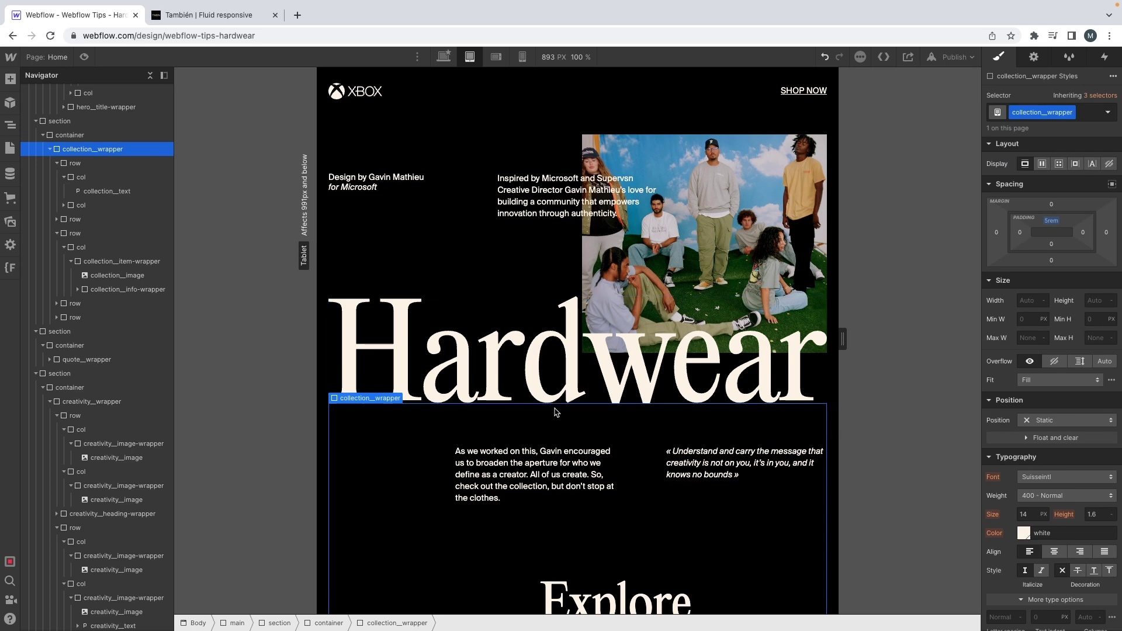
# Step: Check the footer link text on Adobe XD's Tablet artboard and reduce Webflow's footer__link font size to match it
pyautogui.scroll(-15, 565, 425)
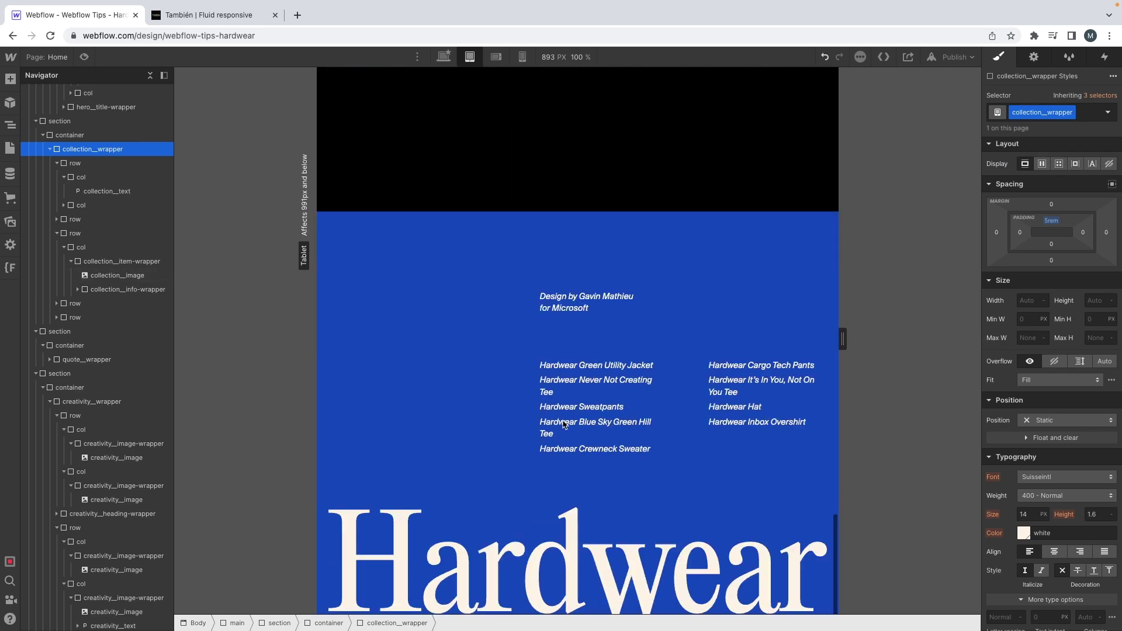
pyautogui.hotkey('ctrl', 'Left')
pyautogui.scroll(-20, 595, 444)
pyautogui.hscroll(5, 597, 426)
pyautogui.scroll(-3, 597, 426)
pyautogui.scroll(3, 595, 425)
pyautogui.scroll(3, 670, 320)
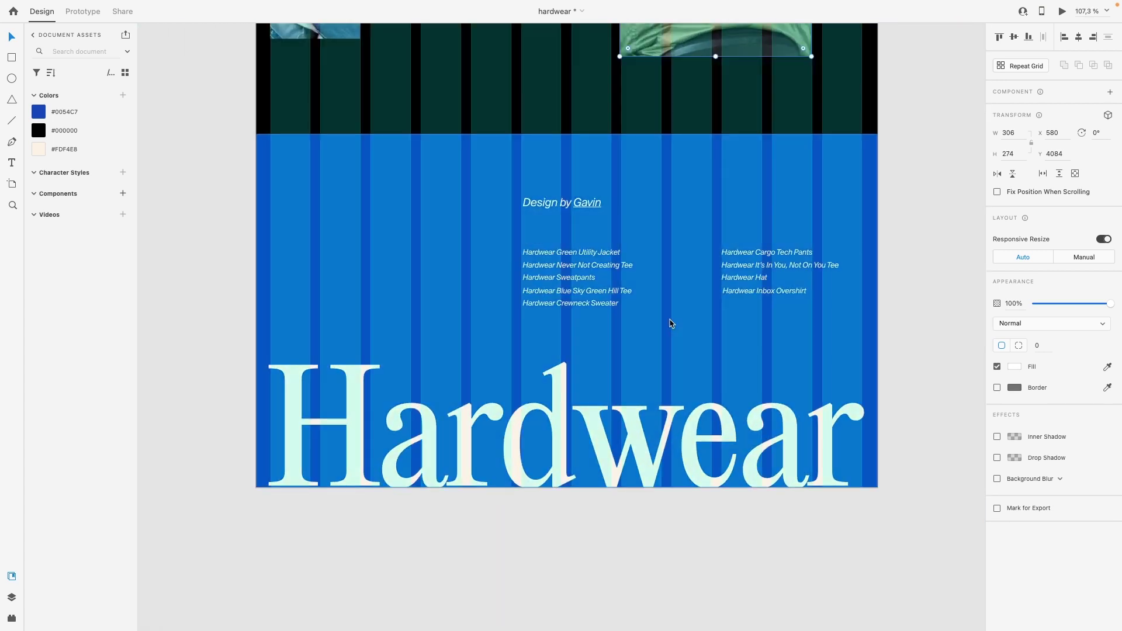
pyautogui.scroll(-1, 670, 323)
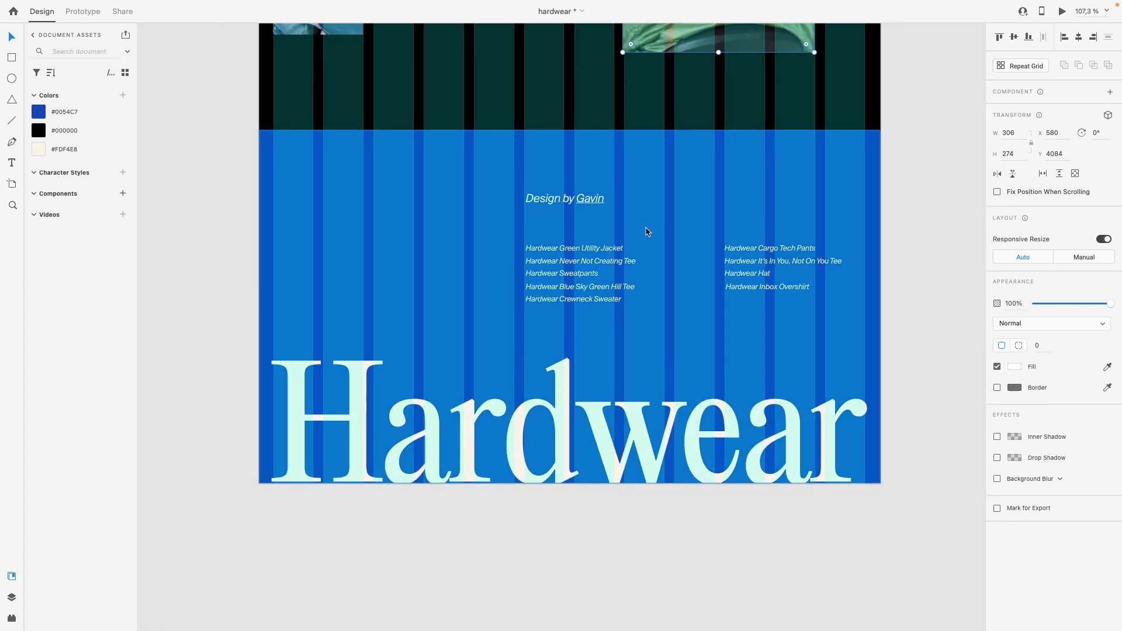
pyautogui.click(598, 248)
pyautogui.scroll(-3, 555, 265)
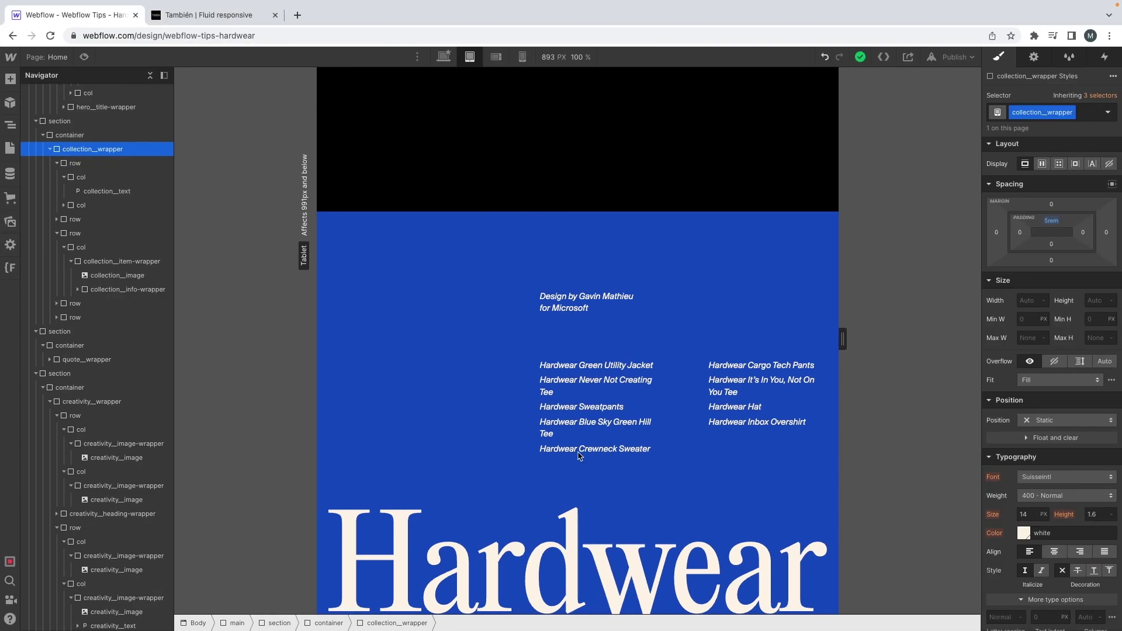
pyautogui.click(608, 365)
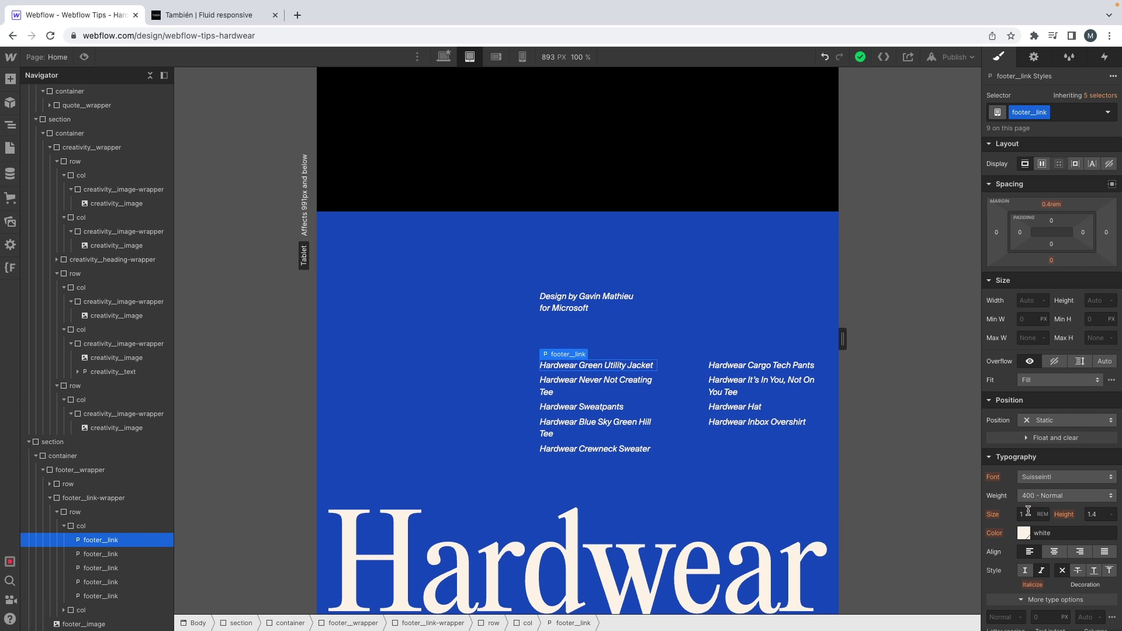
pyautogui.press('Return')
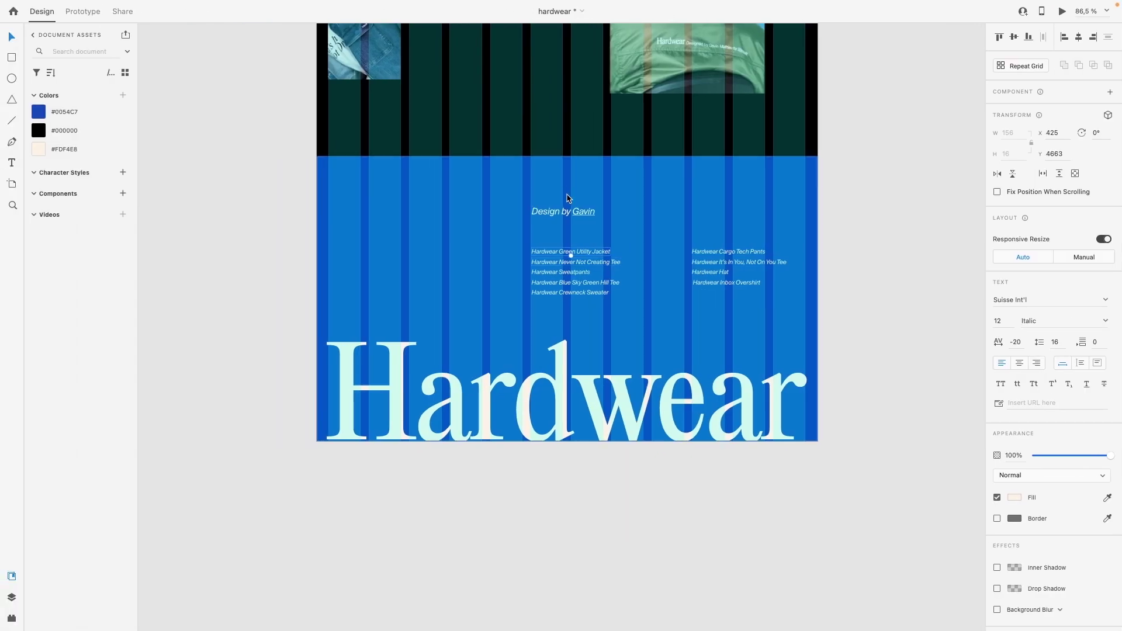
# Step: Resize the footer's "Design by" text box on Adobe XD's Tablet artboard to 318 wide and 53 high
pyautogui.click(579, 212)
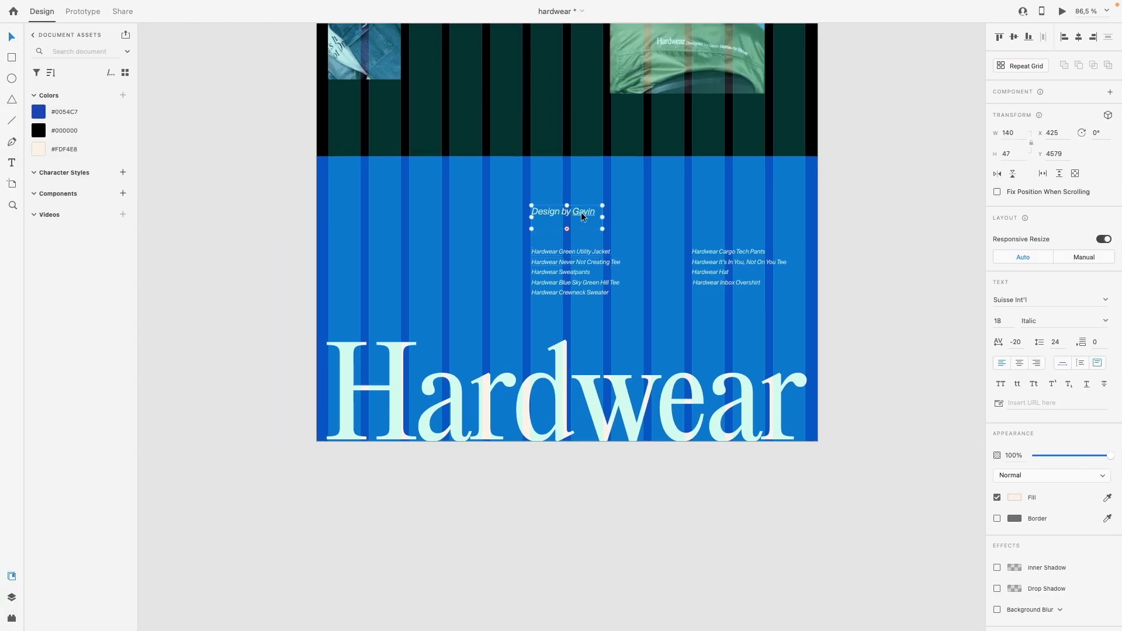
pyautogui.doubleClick(645, 226)
pyautogui.click(630, 211)
pyautogui.press('Return')
pyautogui.press('Escape')
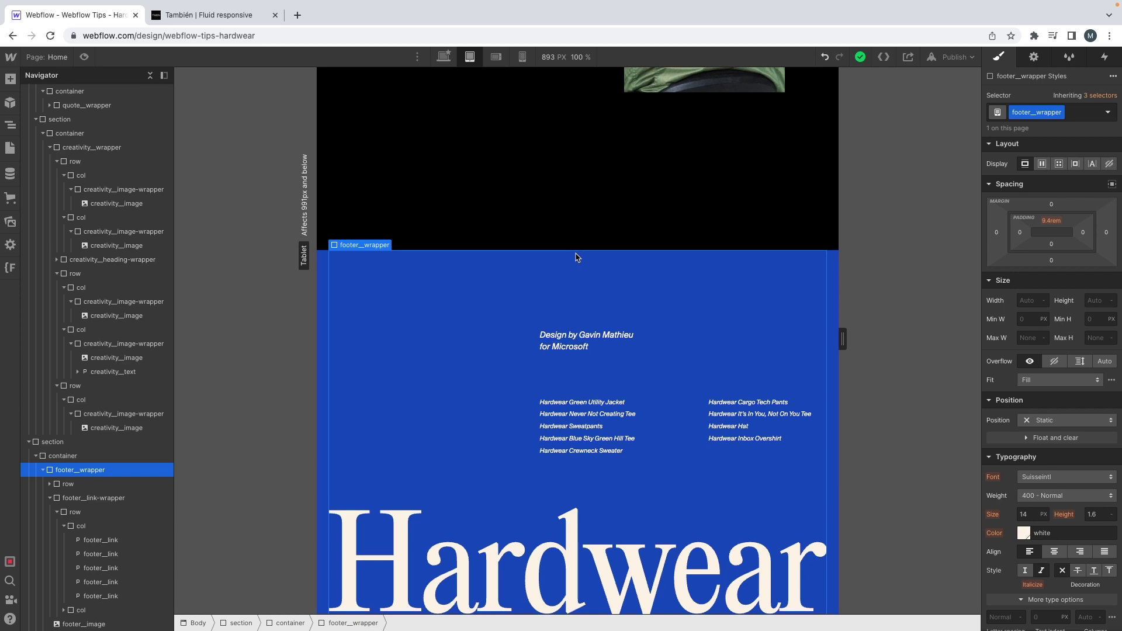
pyautogui.hotkey('ctrl', 'Left')
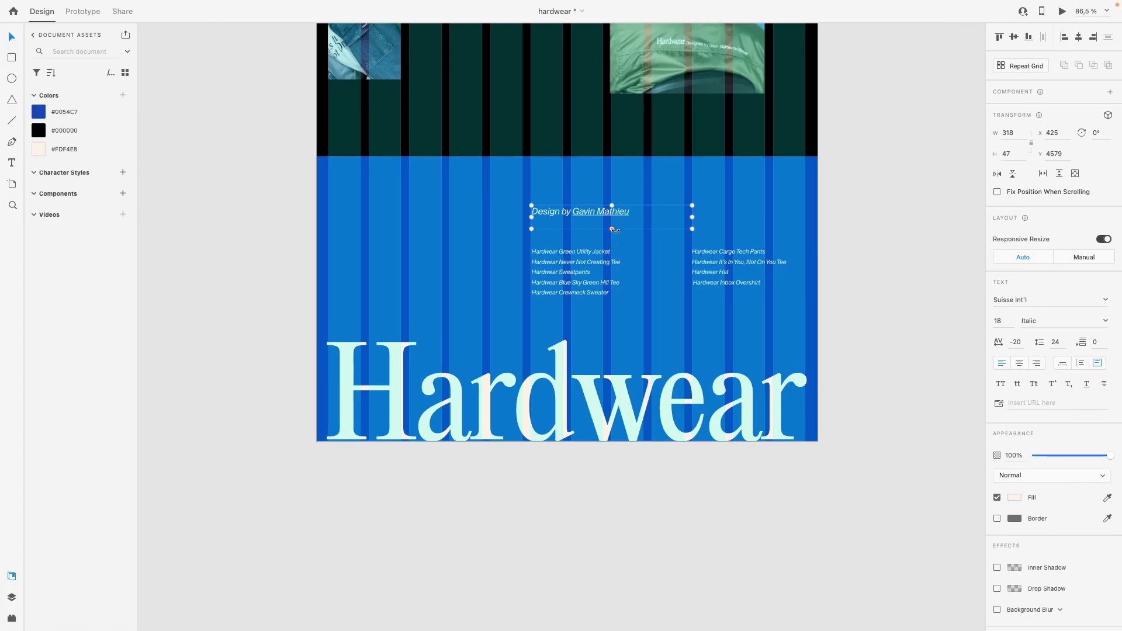
pyautogui.moveTo(613, 230); pyautogui.dragTo(612, 234)
pyautogui.press('super+0')
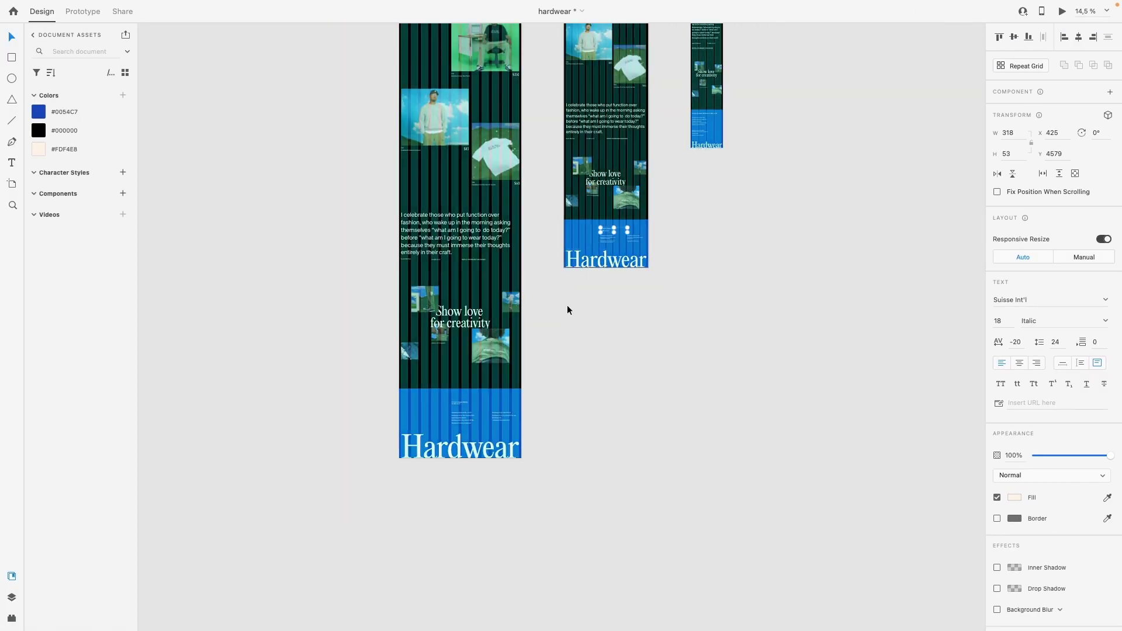
pyautogui.scroll(10, 466, 414)
pyautogui.hotkey('ctrl', 'Right')
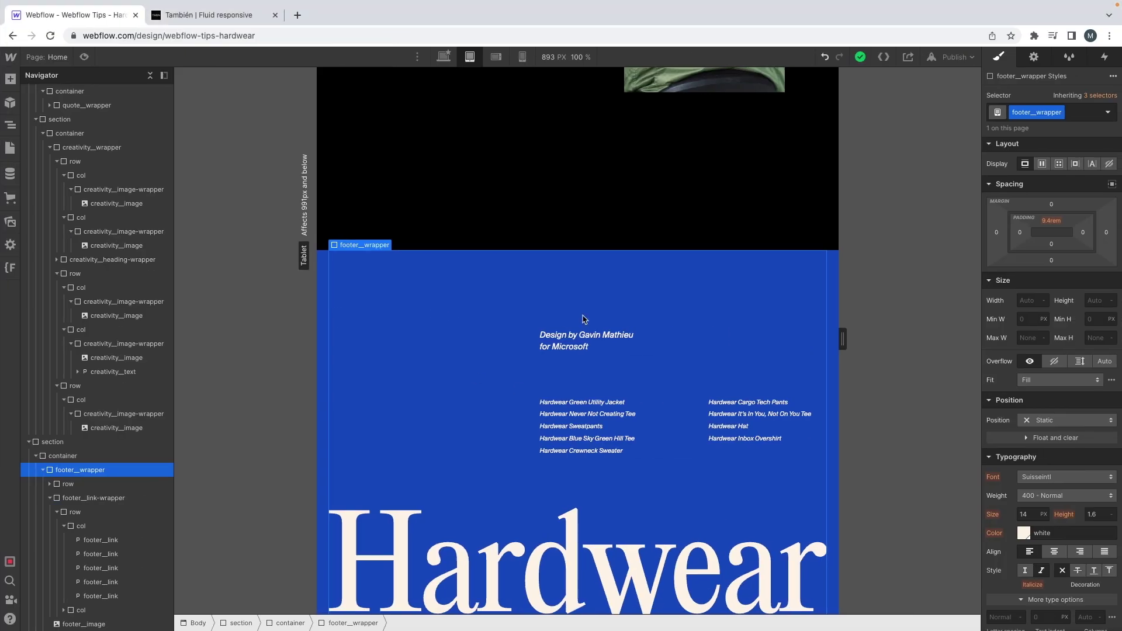
pyautogui.click(438, 57)
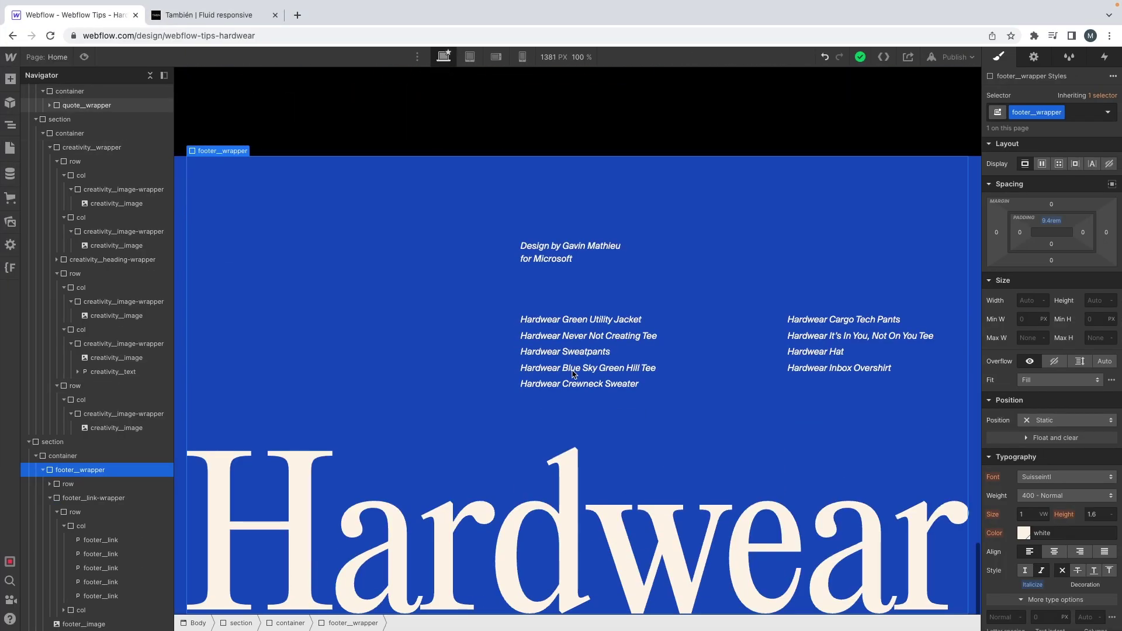
pyautogui.click(576, 250)
pyautogui.moveTo(562, 246); pyautogui.dragTo(673, 242)
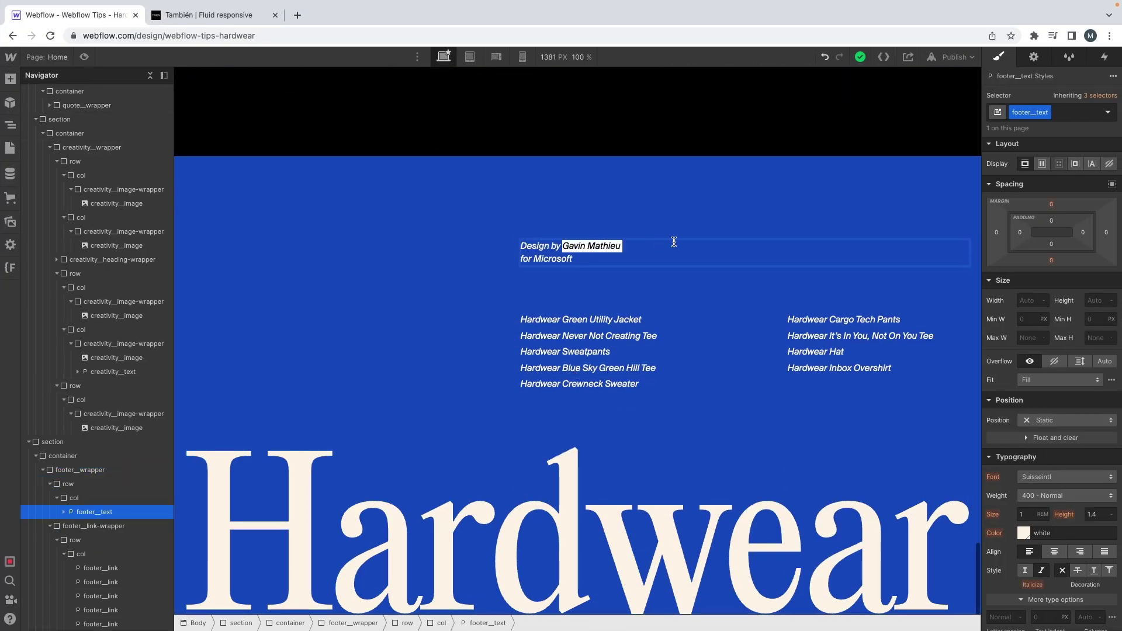
pyautogui.click(636, 226)
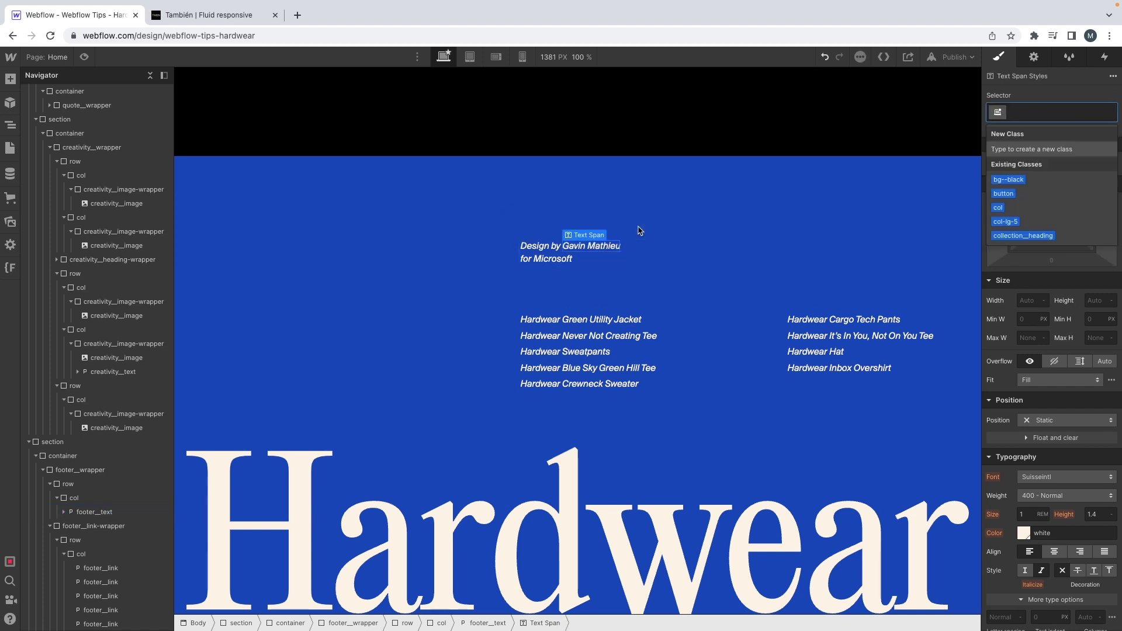
pyautogui.write('footer__')
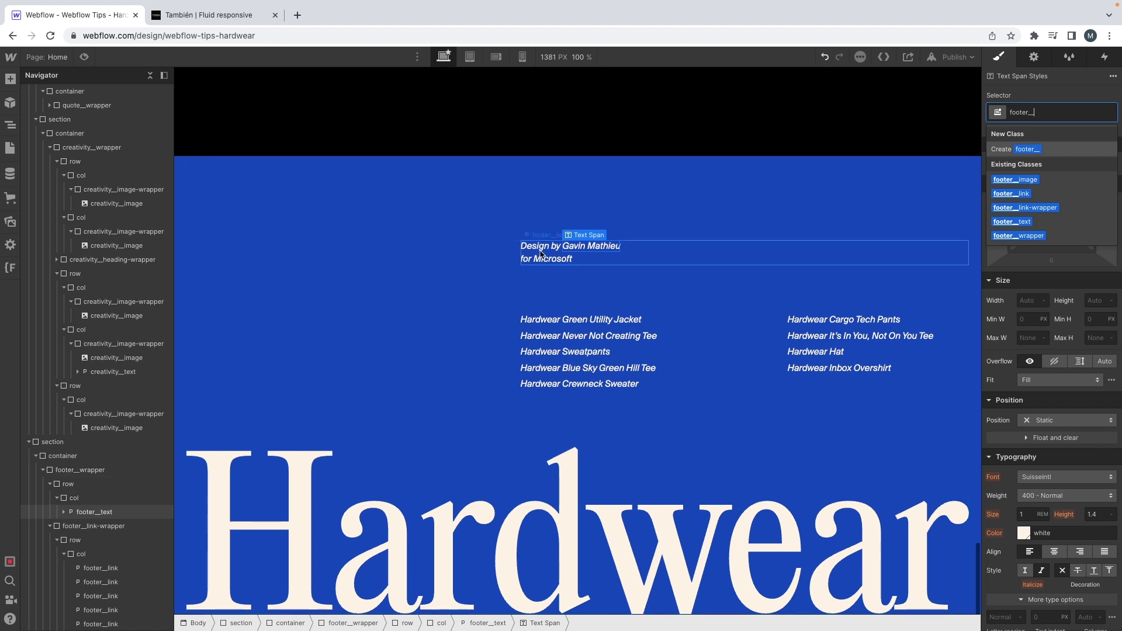
pyautogui.write('text--underline')
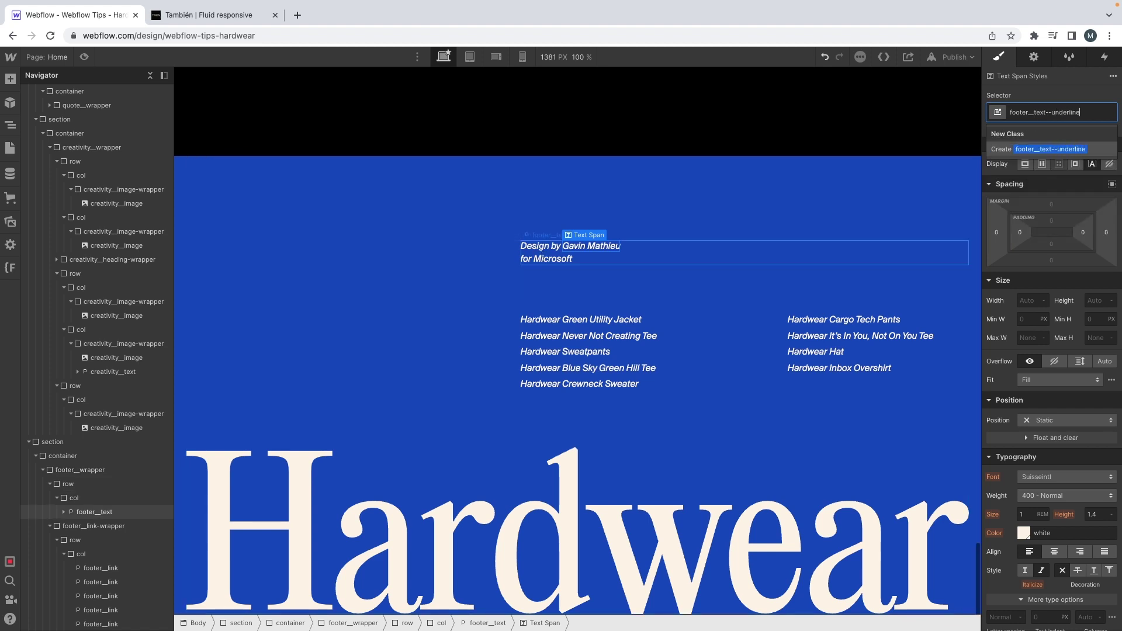
pyautogui.press('Return')
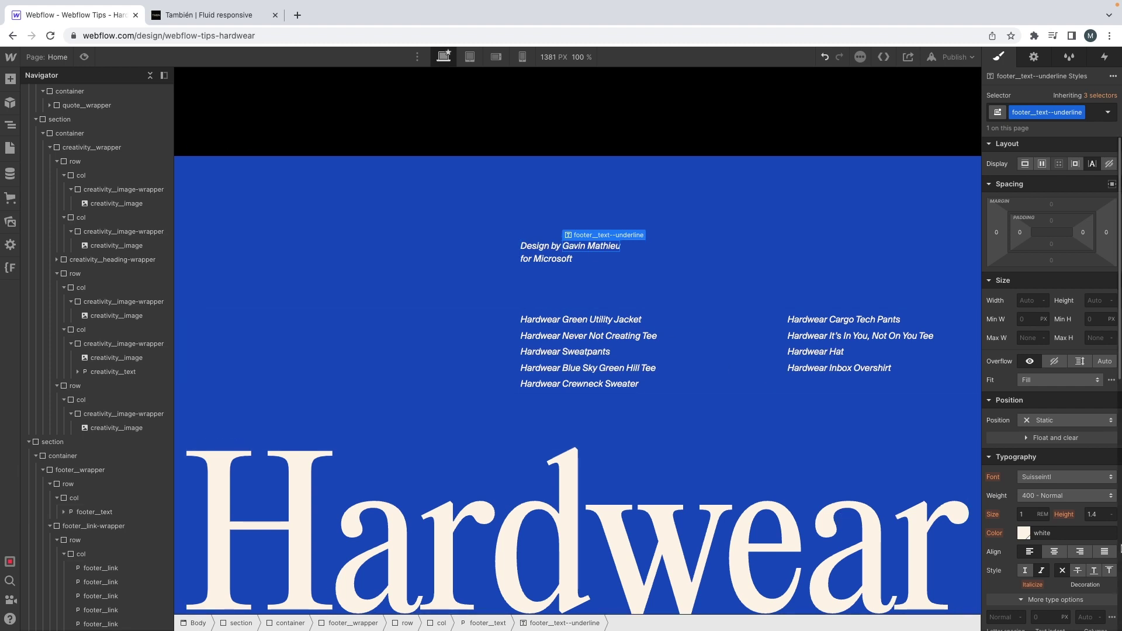
pyautogui.click(724, 275)
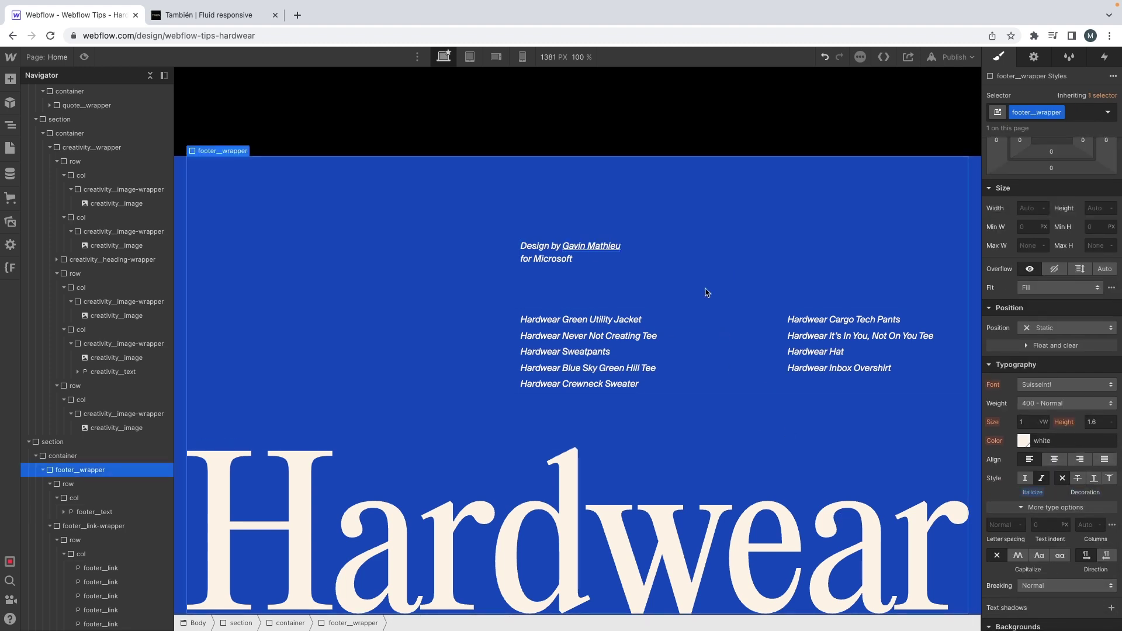
# Step: Return to the tablet breakpoint and review the Home page from the hero to the footer
pyautogui.click(469, 57)
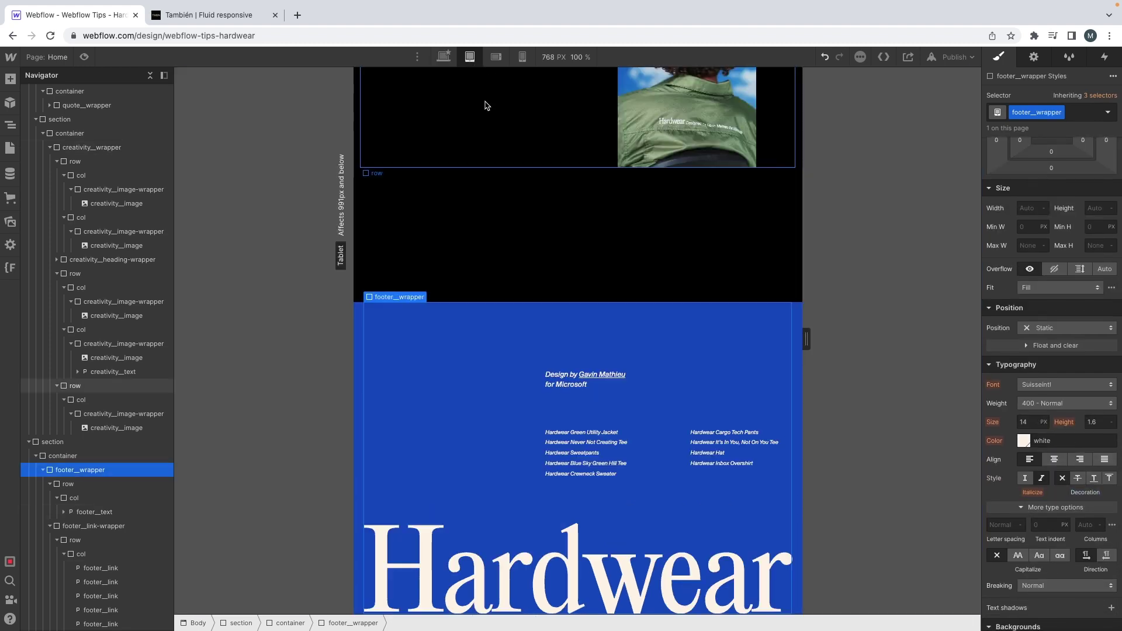
pyautogui.scroll(5, 564, 298)
pyautogui.scroll(10, 563, 298)
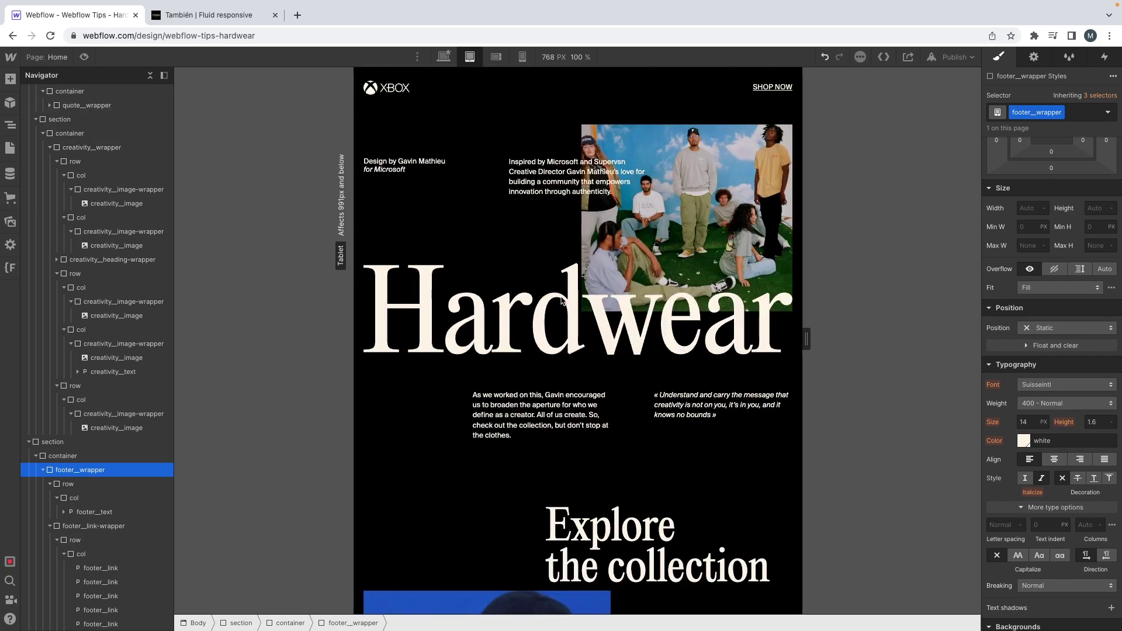
pyautogui.scroll(-15, 561, 299)
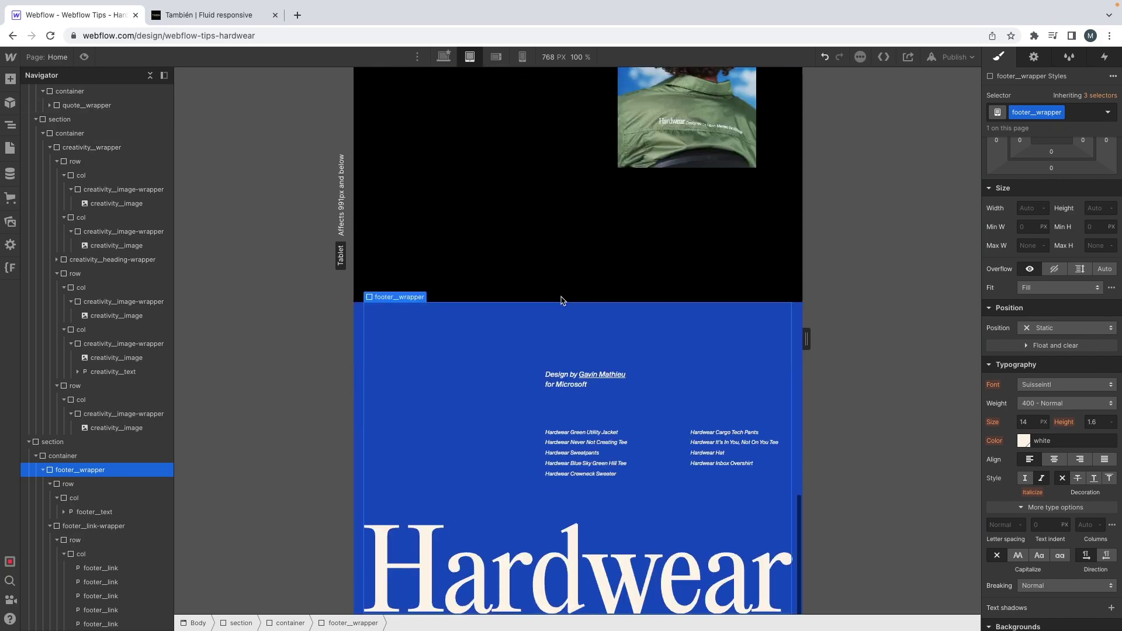